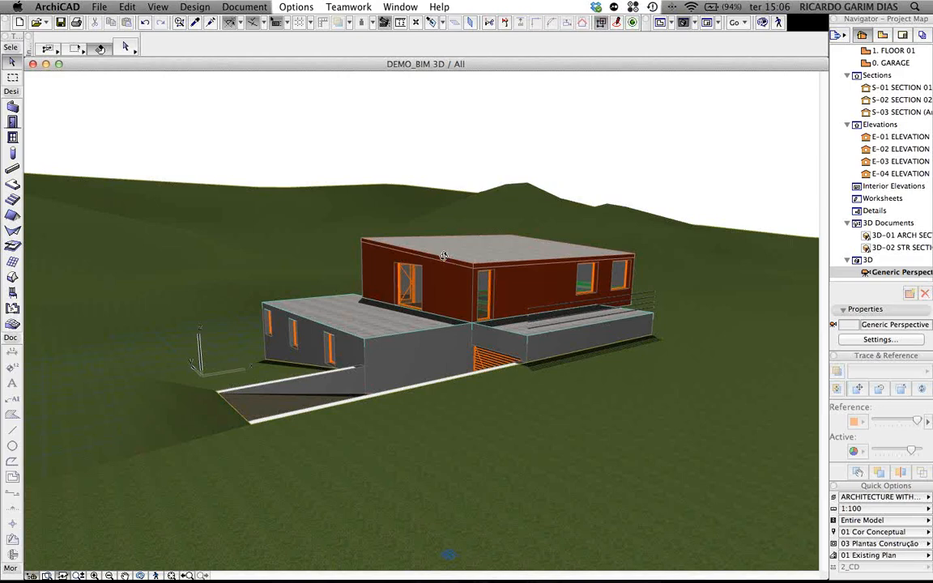
# Step: Open the default settings of the Wall tool and examine its geometry, Floor Plan and Section, and Model settings
pyautogui.keyDown('shift'); pyautogui.moveTo(443, 256); pyautogui.dragTo(463, 268, button='middle'); pyautogui.keyUp('shift')
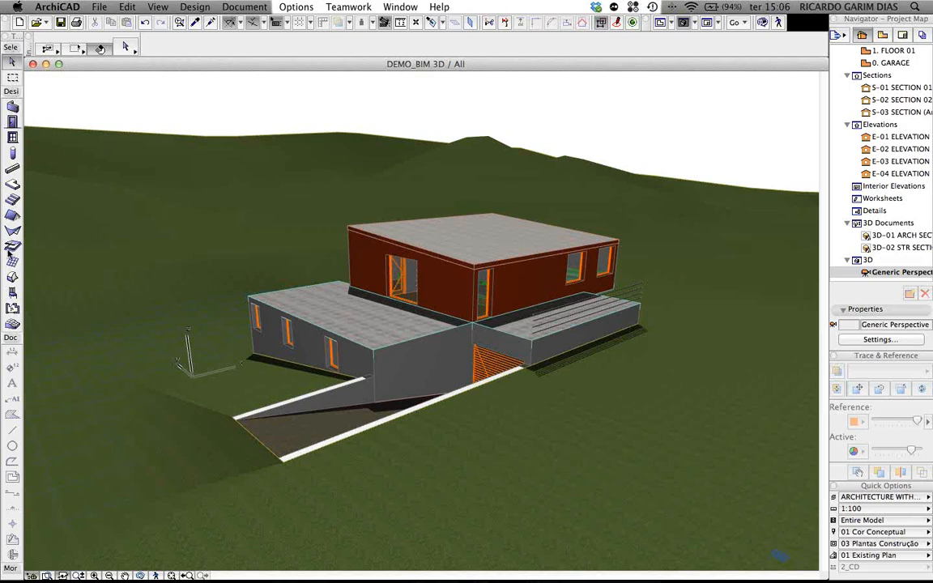
pyautogui.click(13, 109)
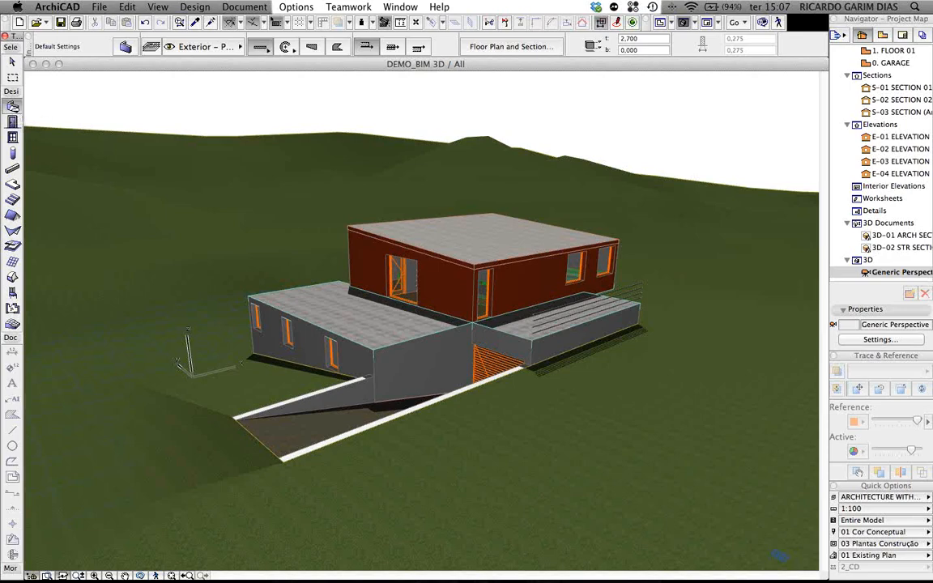
pyautogui.doubleClick(12, 105)
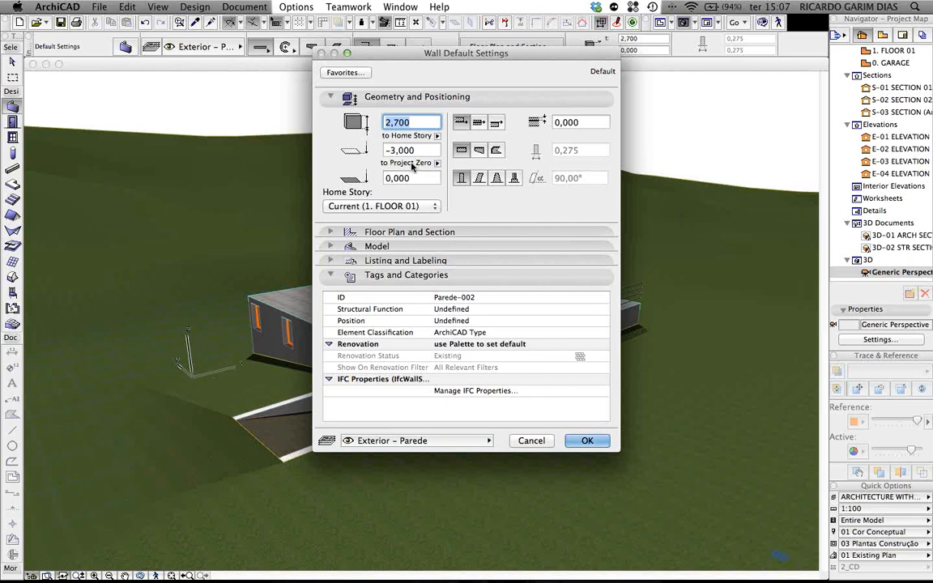
pyautogui.click(419, 232)
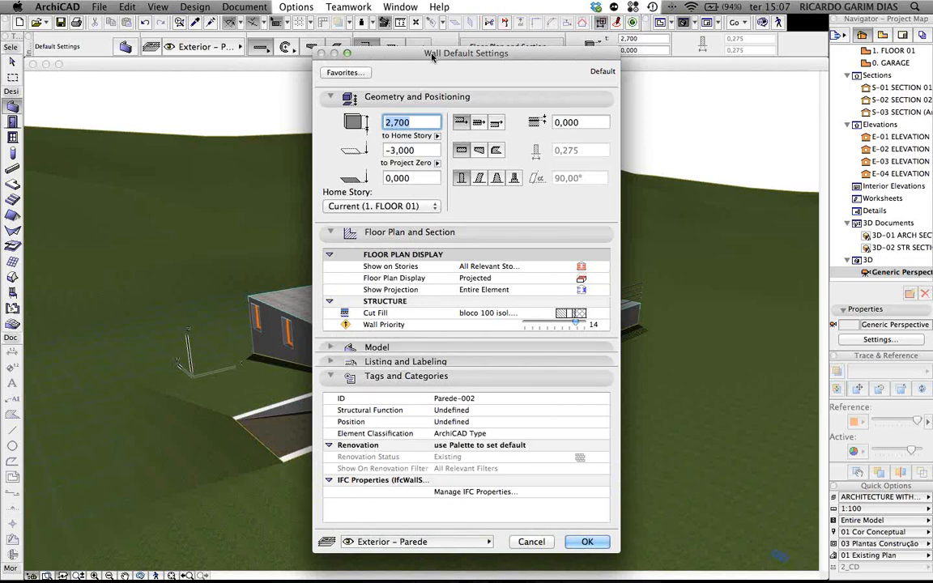
pyautogui.moveTo(430, 49); pyautogui.dragTo(414, 18)
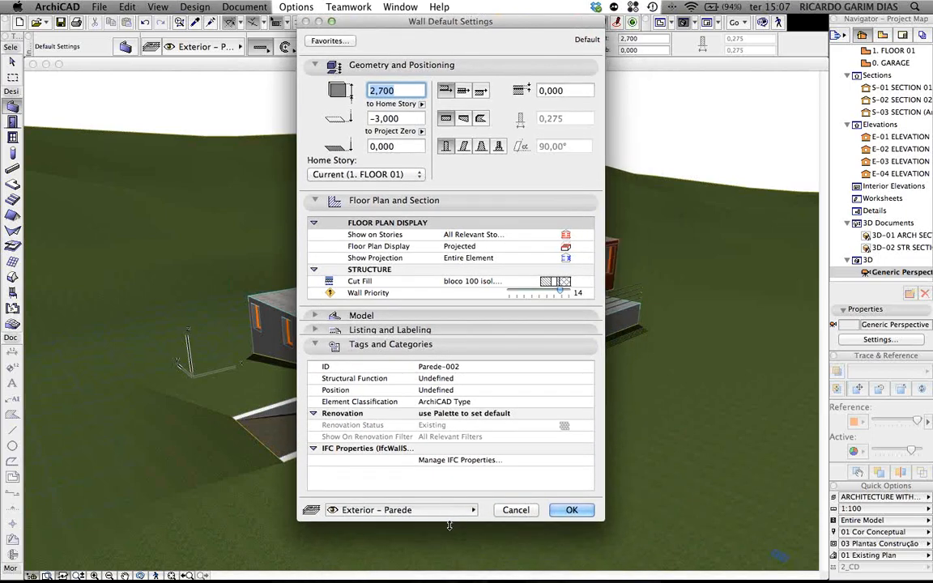
pyautogui.moveTo(450, 525); pyautogui.dragTo(449, 579)
pyautogui.scroll(-1, 409, 243)
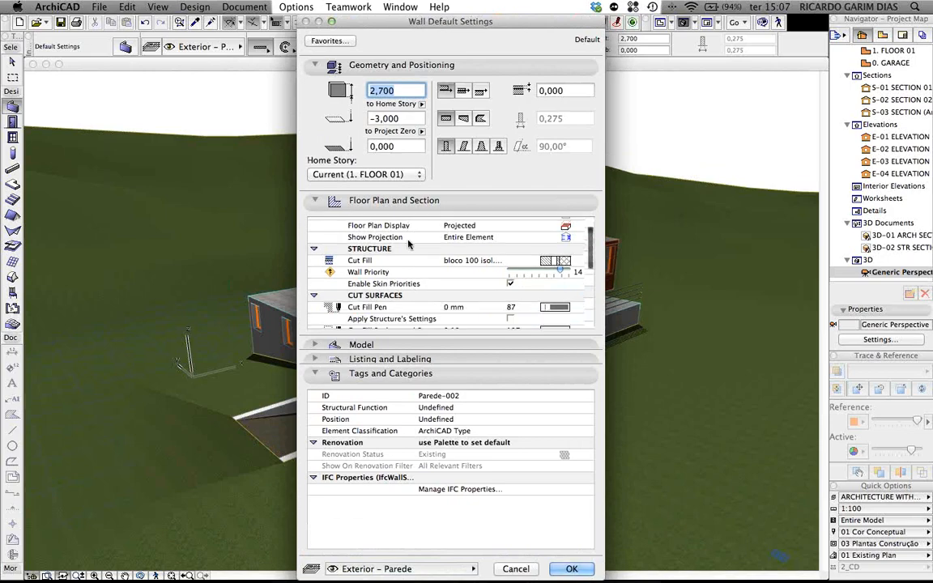
pyautogui.scroll(2, 409, 242)
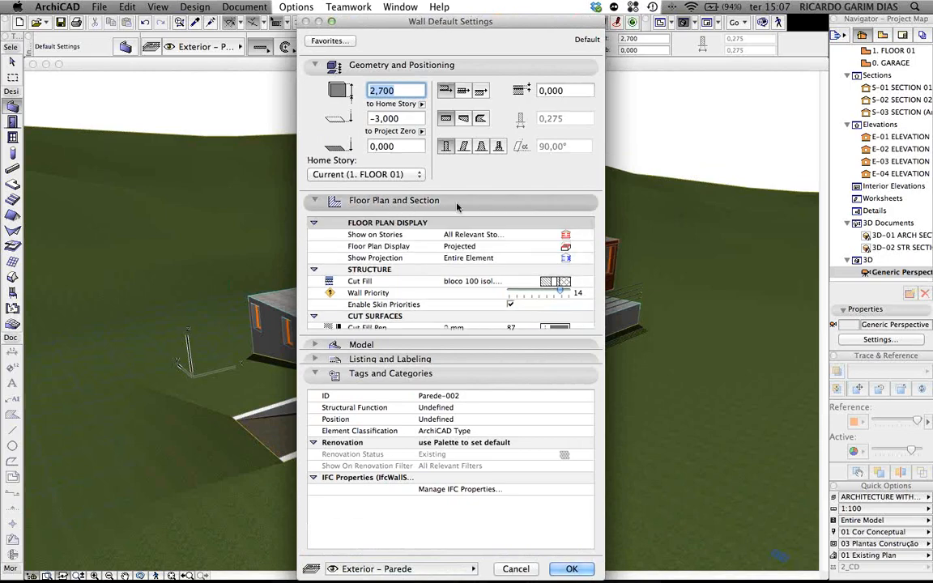
pyautogui.click(405, 347)
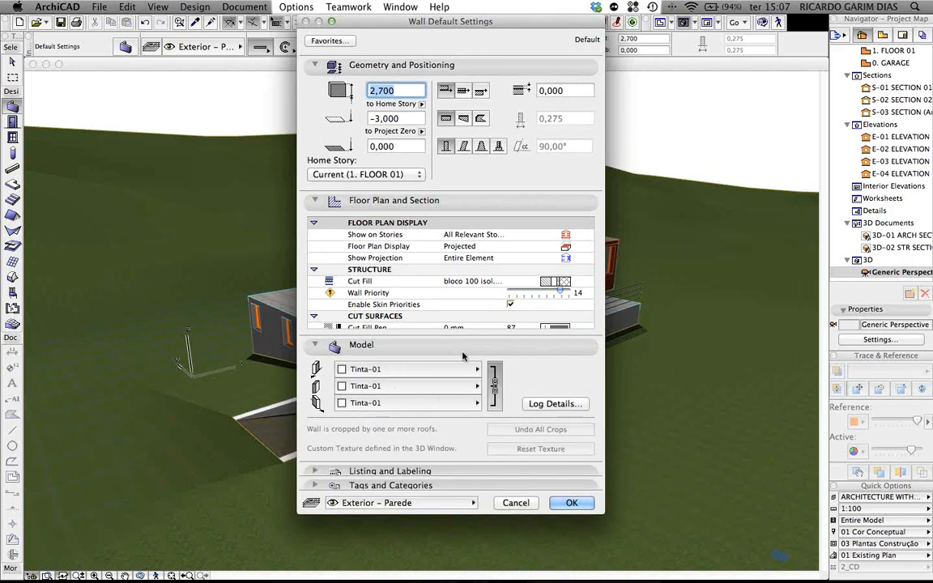
# Step: Review the available layers and the Tags and Categories of the default wall, and close the settings without changes
pyautogui.moveTo(467, 23); pyautogui.dragTo(681, 23)
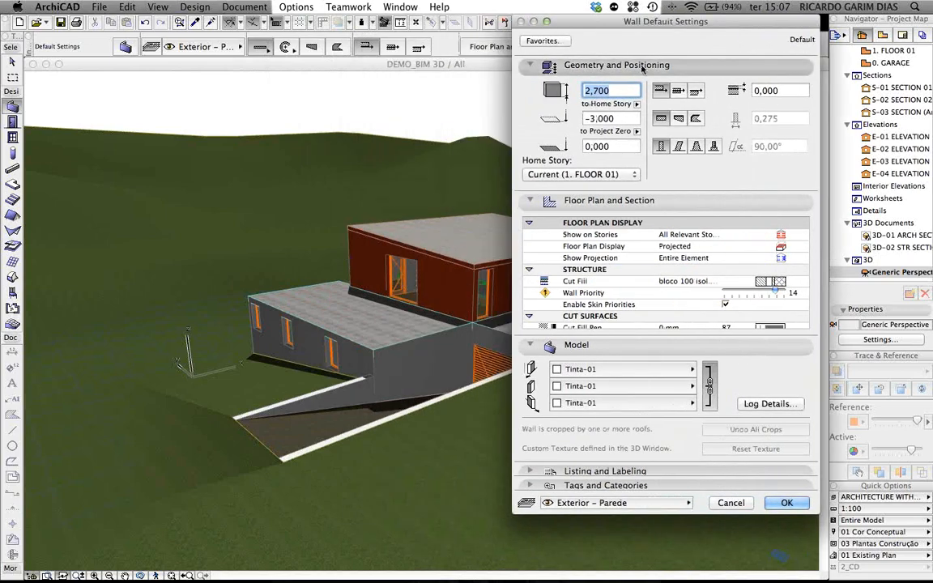
pyautogui.moveTo(576, 23); pyautogui.dragTo(408, 23)
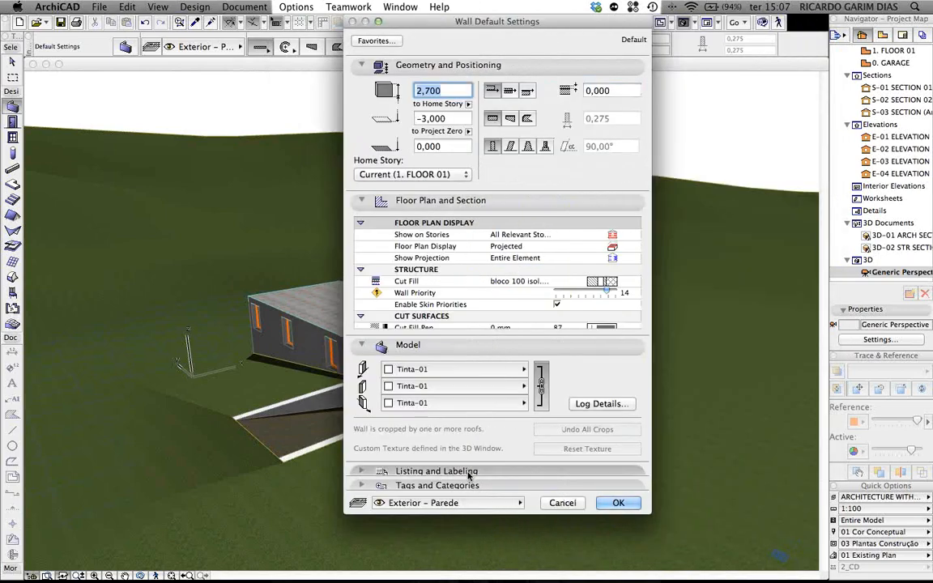
pyautogui.click(468, 503)
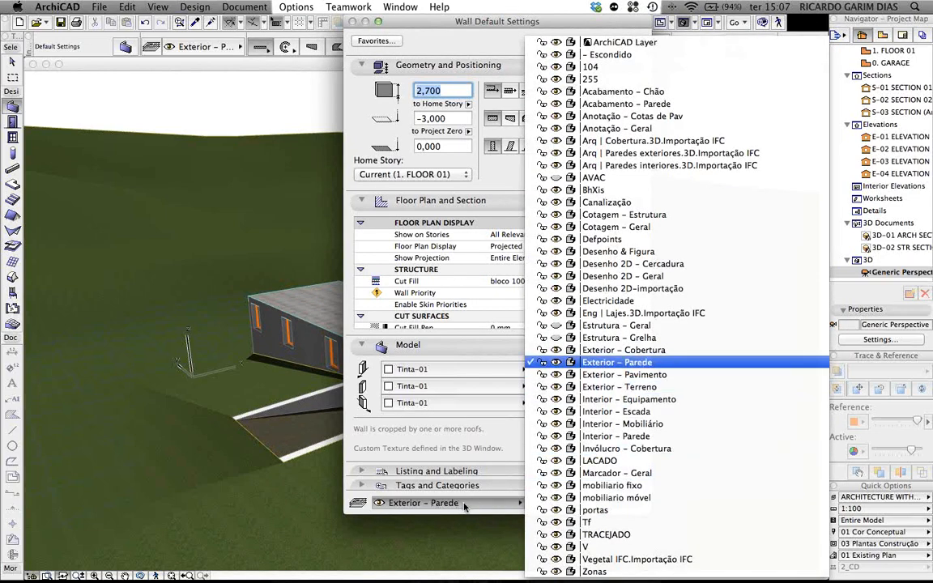
pyautogui.click(464, 507)
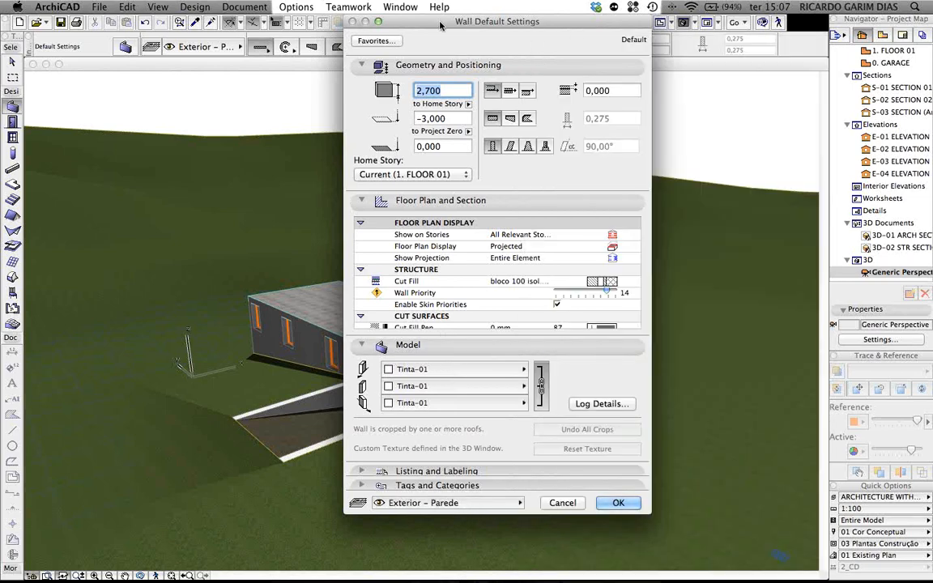
pyautogui.moveTo(441, 26); pyautogui.dragTo(380, 26)
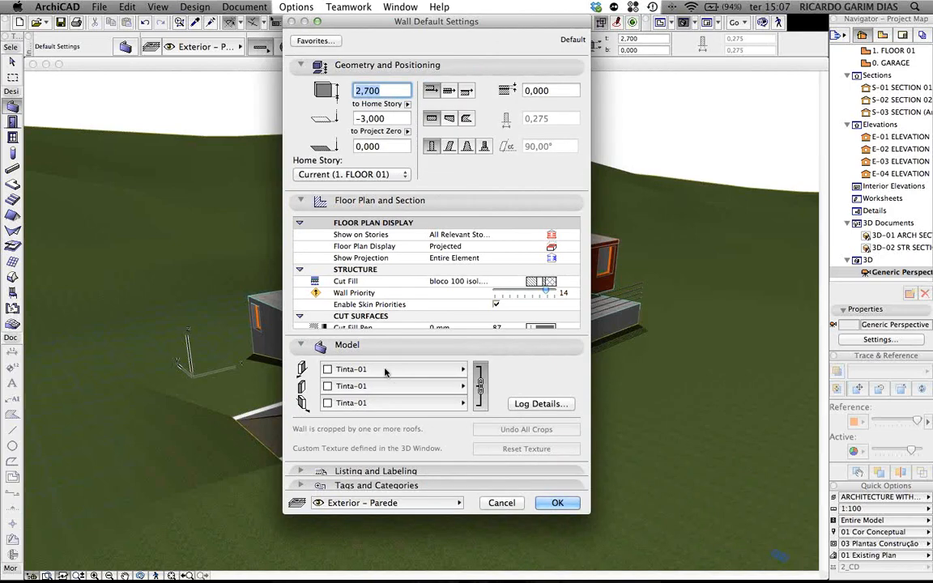
pyautogui.click(428, 485)
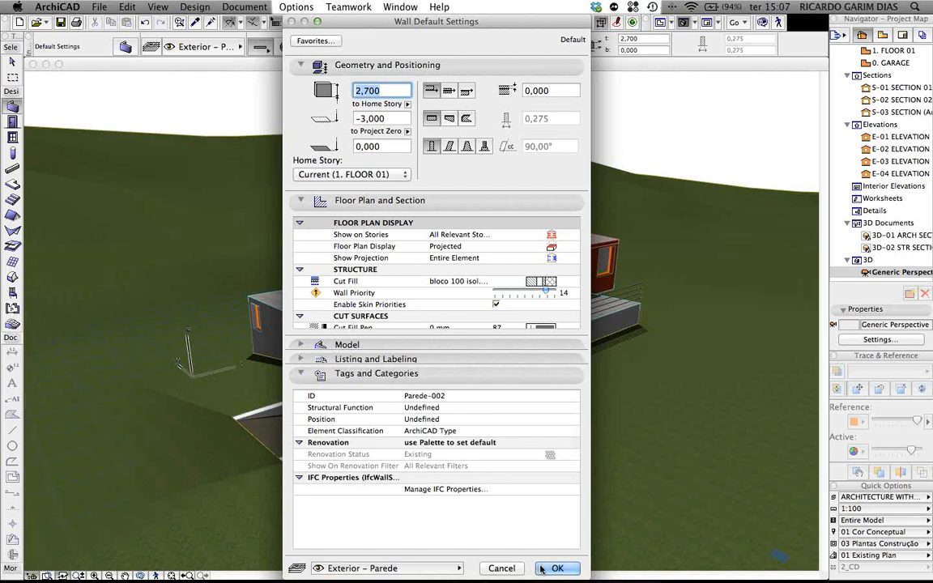
pyautogui.click(505, 569)
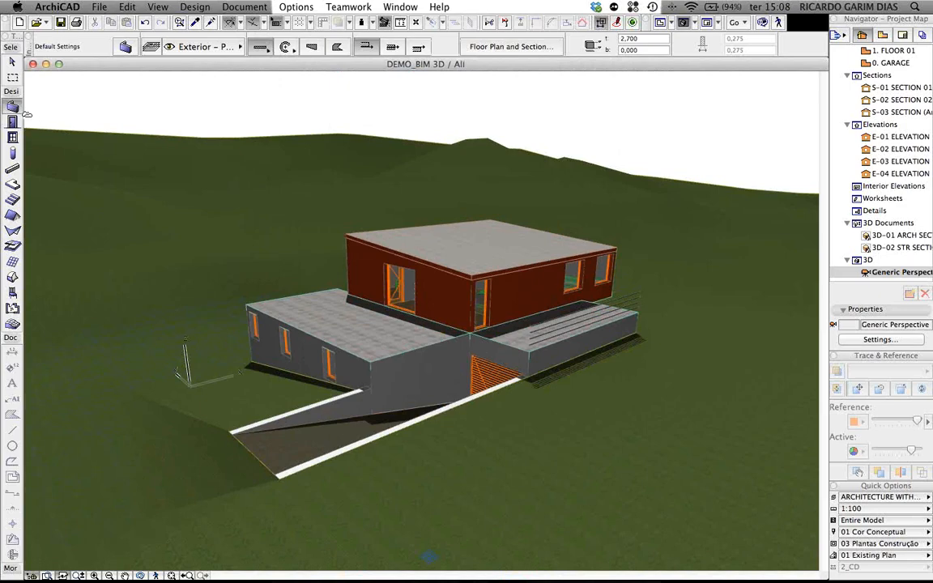
# Step: Select all walls, isolate them in the 3D view to inspect them, and restore the complete model
pyautogui.press('super+a')
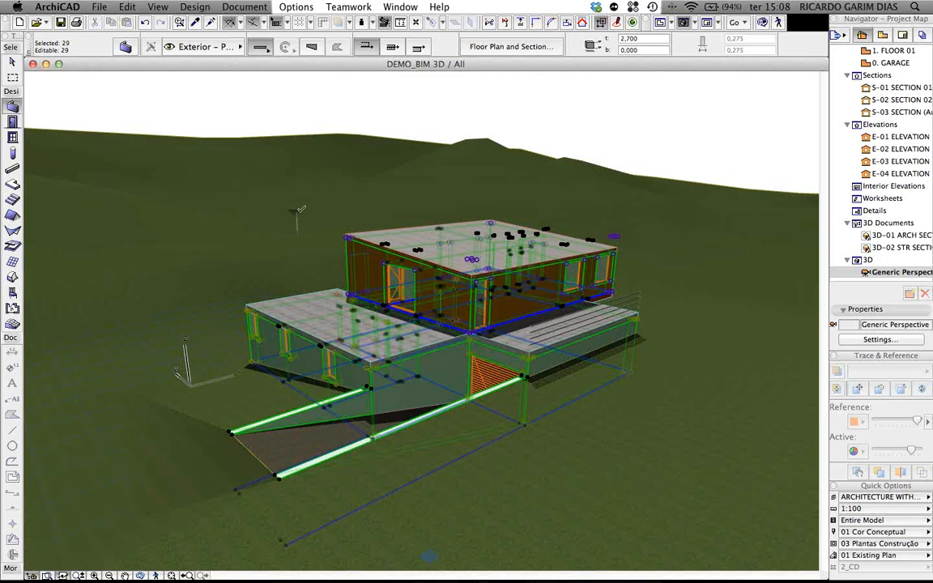
pyautogui.keyDown('shift'); pyautogui.moveTo(303, 217); pyautogui.dragTo(408, 150, button='middle'); pyautogui.keyUp('shift')
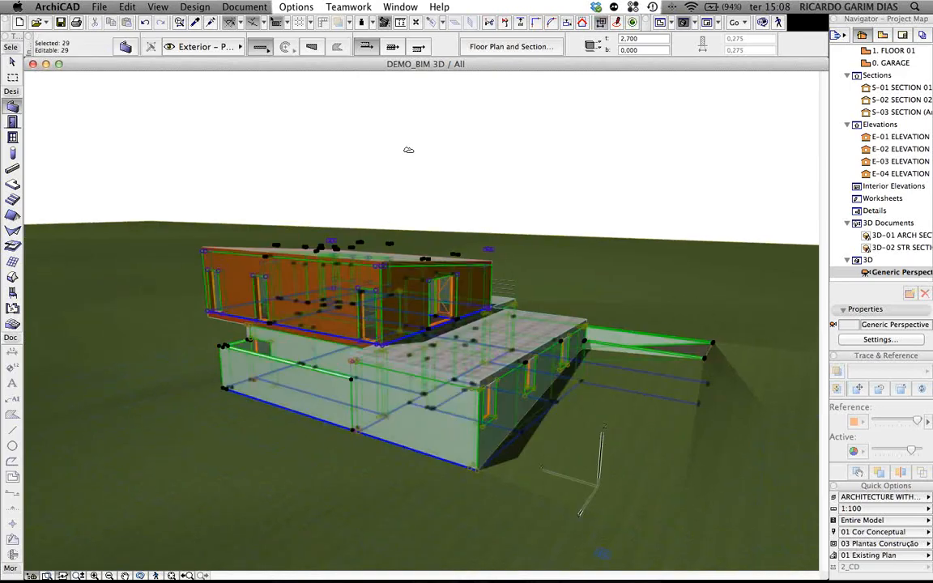
pyautogui.press('F5')
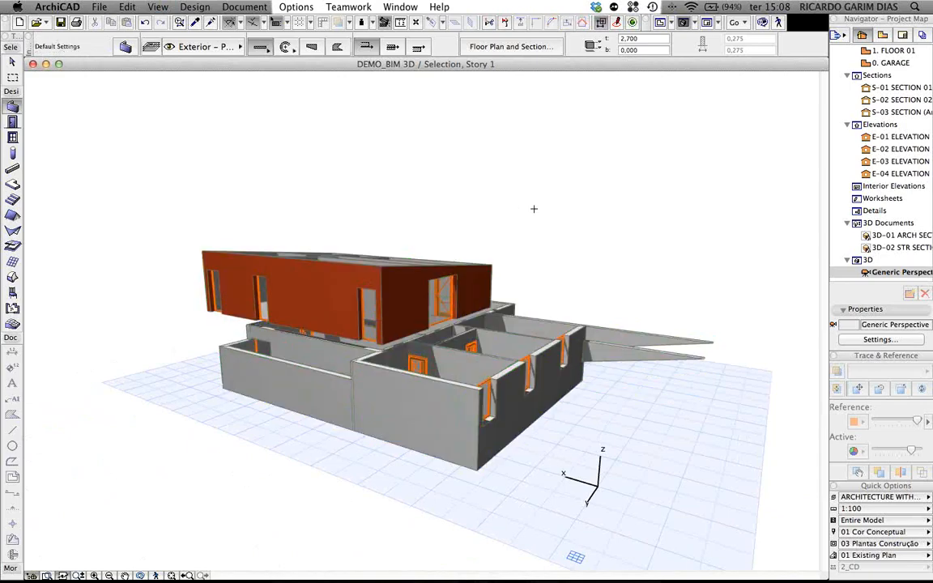
pyautogui.keyDown('shift'); pyautogui.moveTo(534, 209); pyautogui.dragTo(648, 260, button='middle'); pyautogui.keyUp('shift')
pyautogui.press('super+F5')
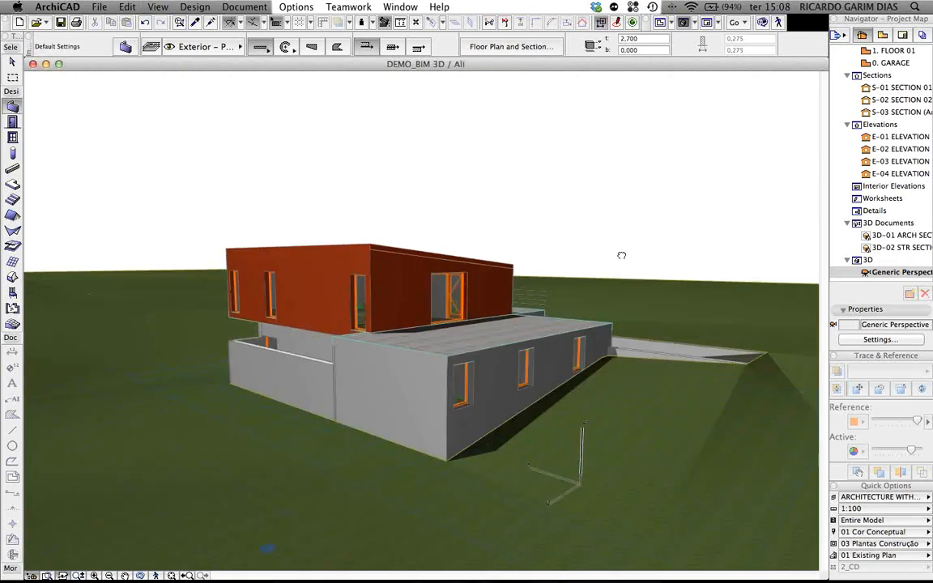
pyautogui.keyDown('shift'); pyautogui.moveTo(620, 256); pyautogui.dragTo(273, 269, button='middle'); pyautogui.keyUp('shift')
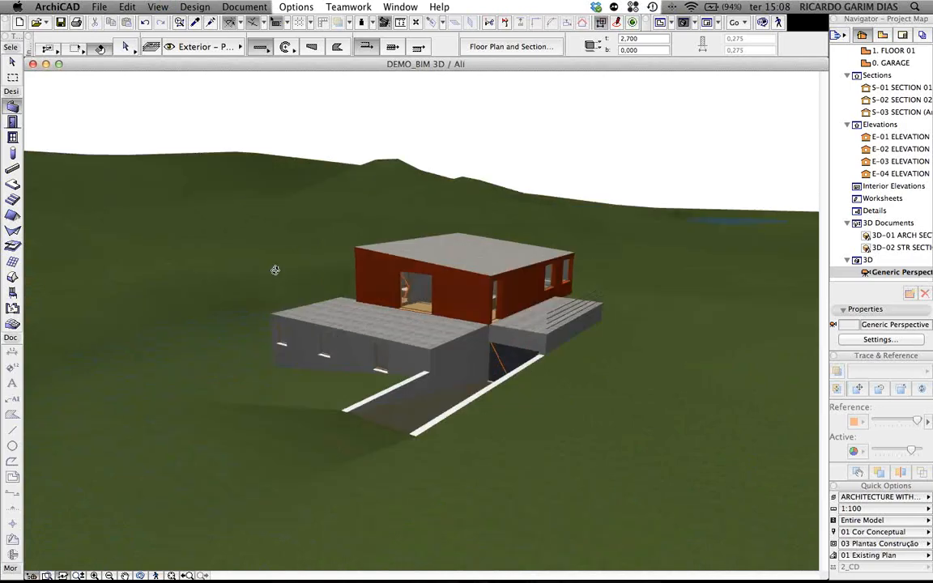
# Step: Select all slabs and examine their geometry, cut fill, surface and layer in the slab selection settings
pyautogui.click(12, 184)
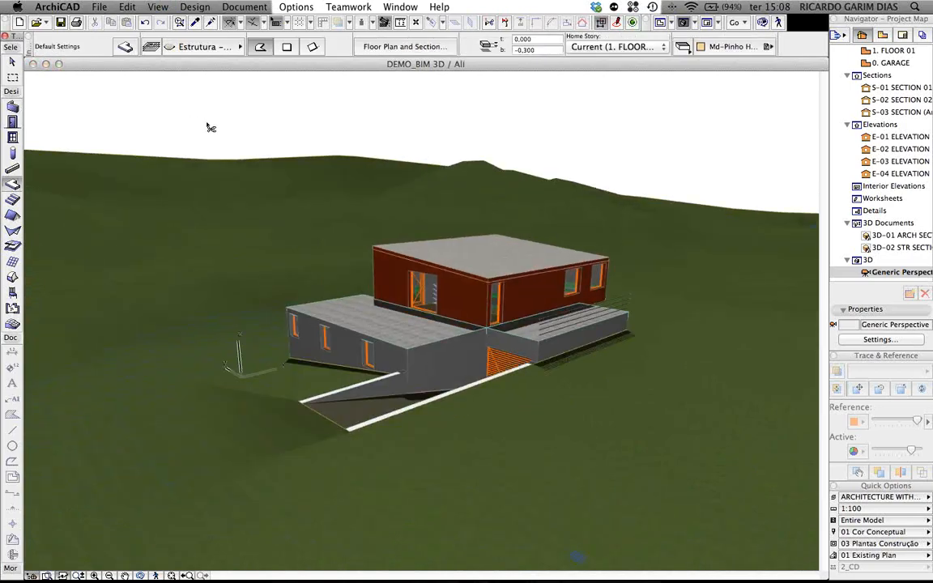
pyautogui.press('super+a')
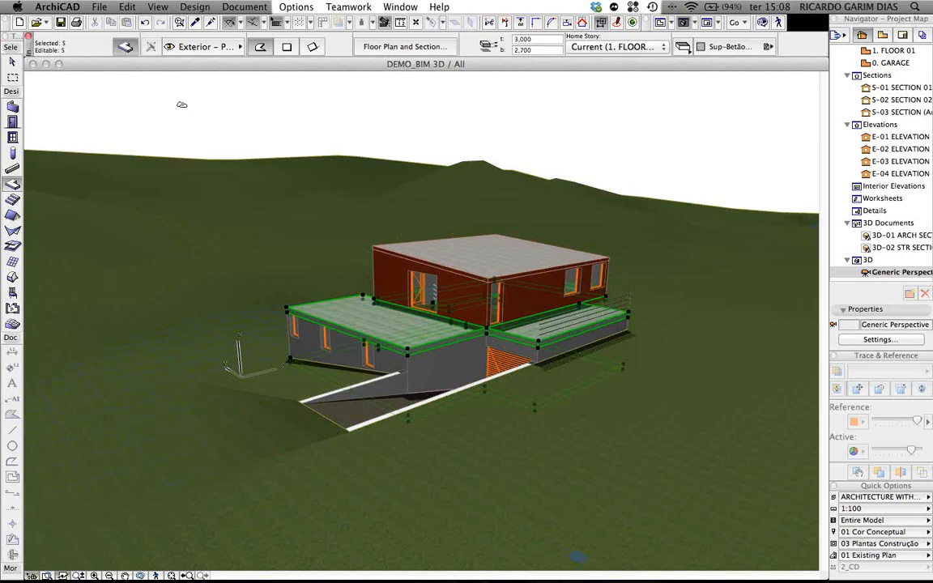
pyautogui.press('super+t')
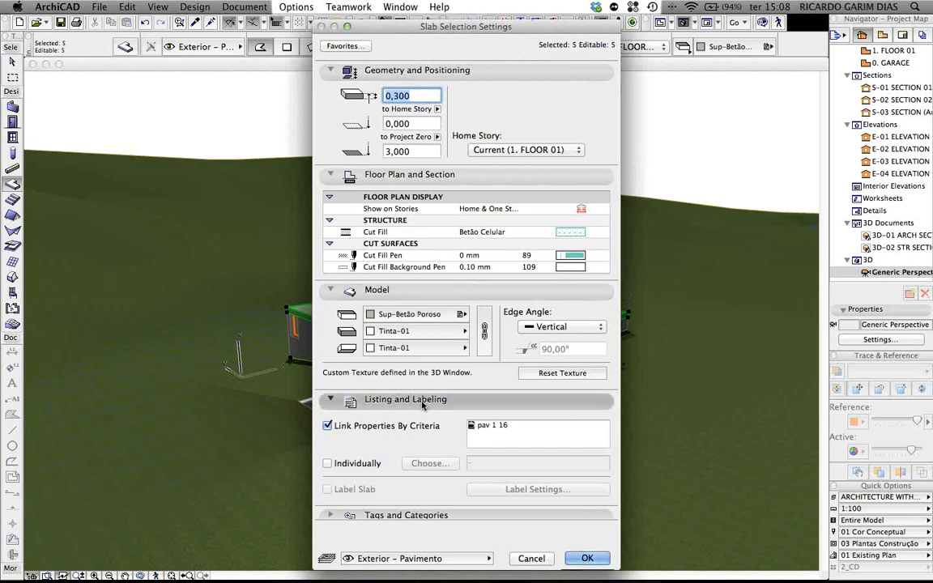
pyautogui.click(329, 399)
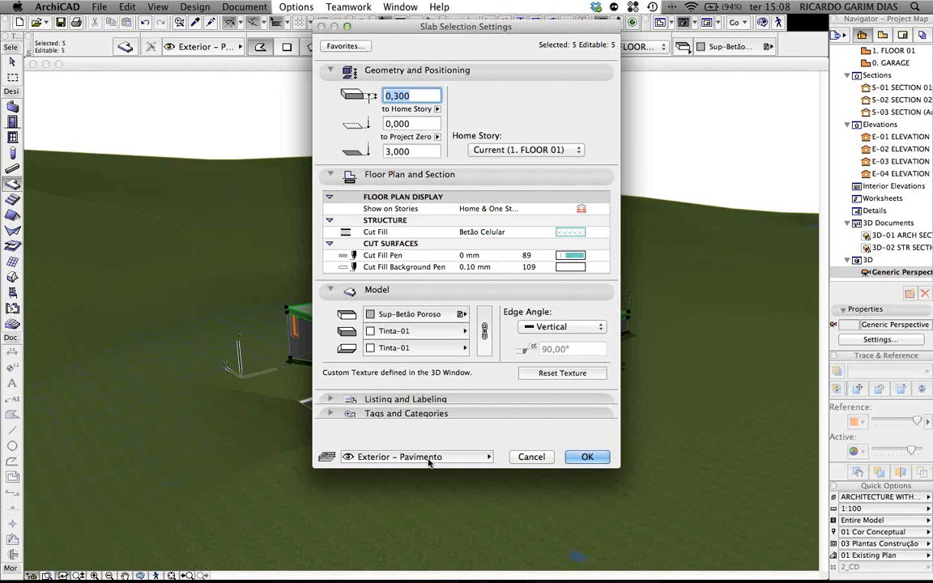
pyautogui.click(586, 457)
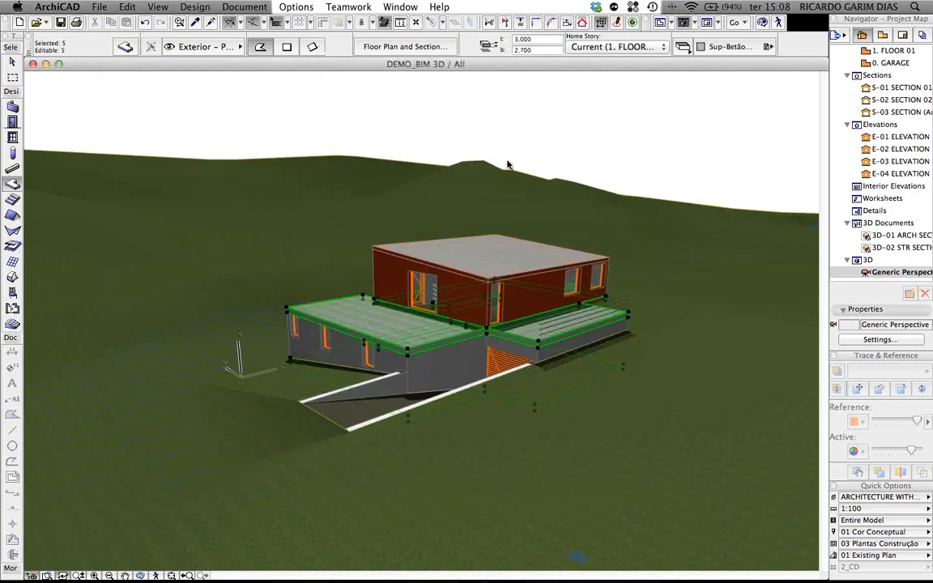
# Step: Isolate the selected slabs in the 3D view to inspect them, and restore the complete model
pyautogui.press('F5')
pyautogui.press('Escape')
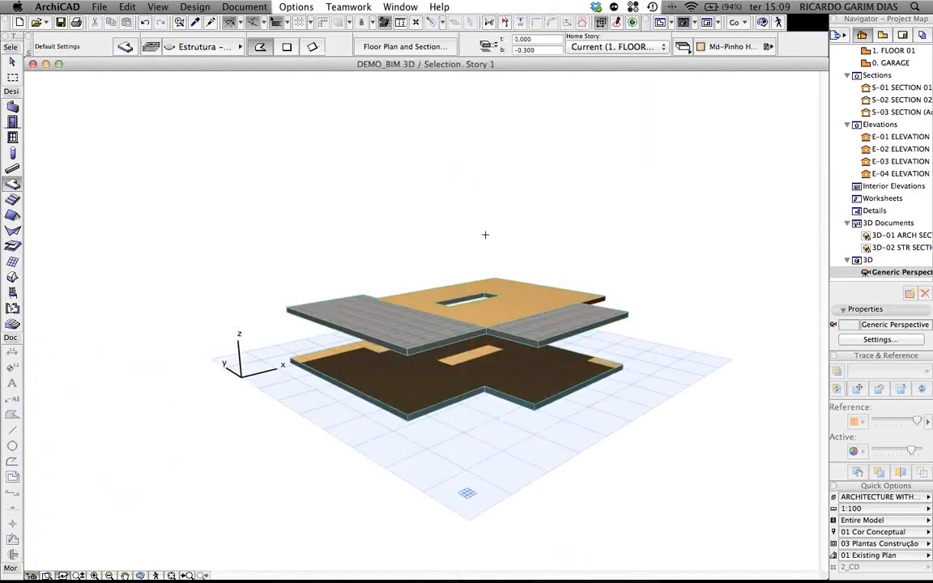
pyautogui.keyDown('shift'); pyautogui.moveTo(485, 235); pyautogui.dragTo(411, 255, button='middle'); pyautogui.keyUp('shift')
pyautogui.hotkey('ctrl', 'F5')
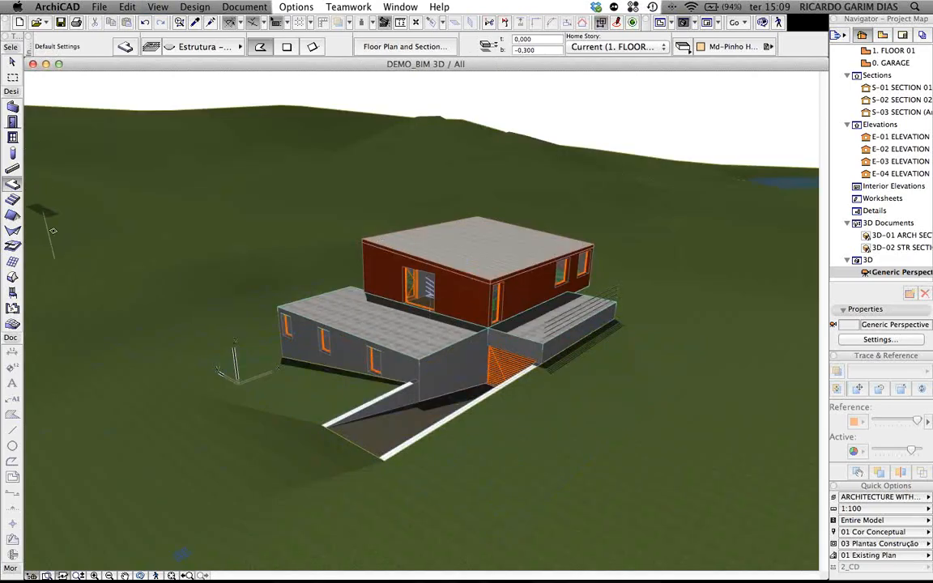
# Step: Select all roofs, isolate them in the 3D view to inspect them, and bring back the complete model
pyautogui.click(12, 214)
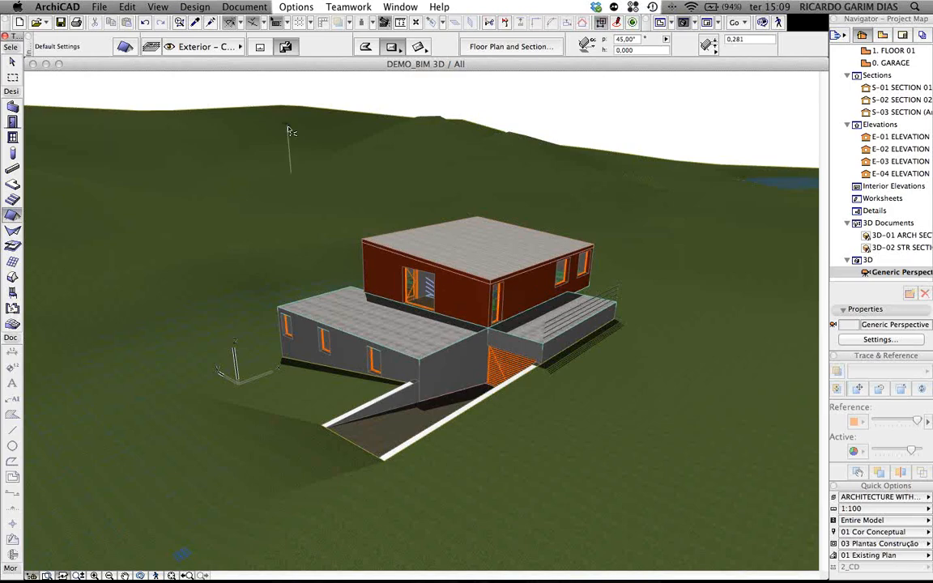
pyautogui.press('super+a')
pyautogui.press('F5')
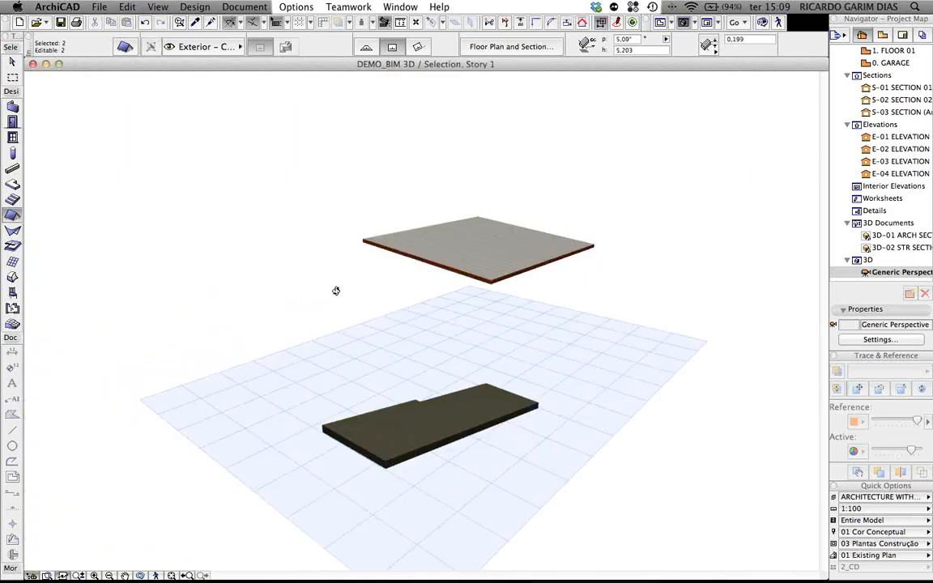
pyautogui.keyDown('shift'); pyautogui.moveTo(335, 292); pyautogui.dragTo(416, 252, button='middle'); pyautogui.keyUp('shift')
pyautogui.keyDown('shift'); pyautogui.moveTo(447, 416); pyautogui.dragTo(375, 359, button='middle'); pyautogui.keyUp('shift')
pyautogui.press('Escape')
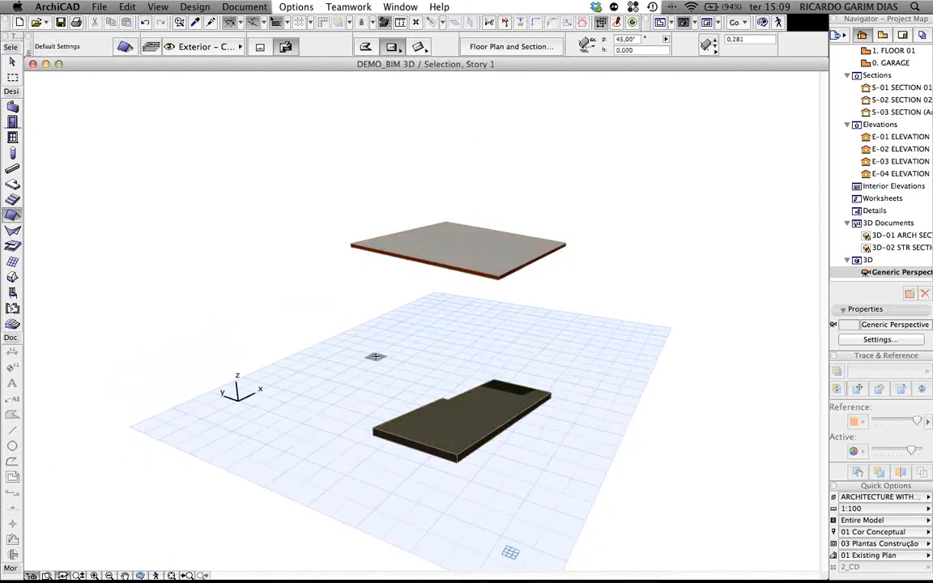
pyautogui.press('F5')
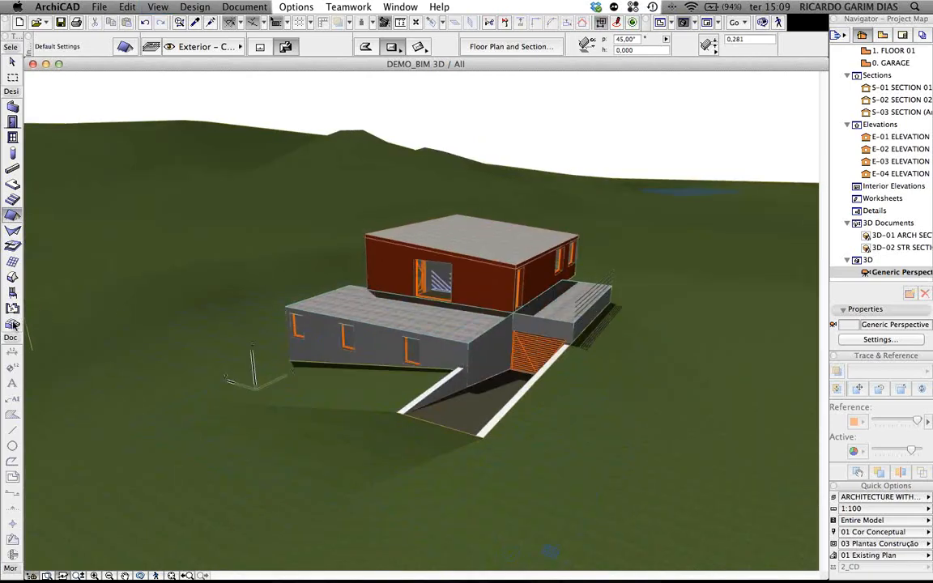
# Step: Select the terrain with the Mesh tool to inspect its points, and clear the selection
pyautogui.click(12, 323)
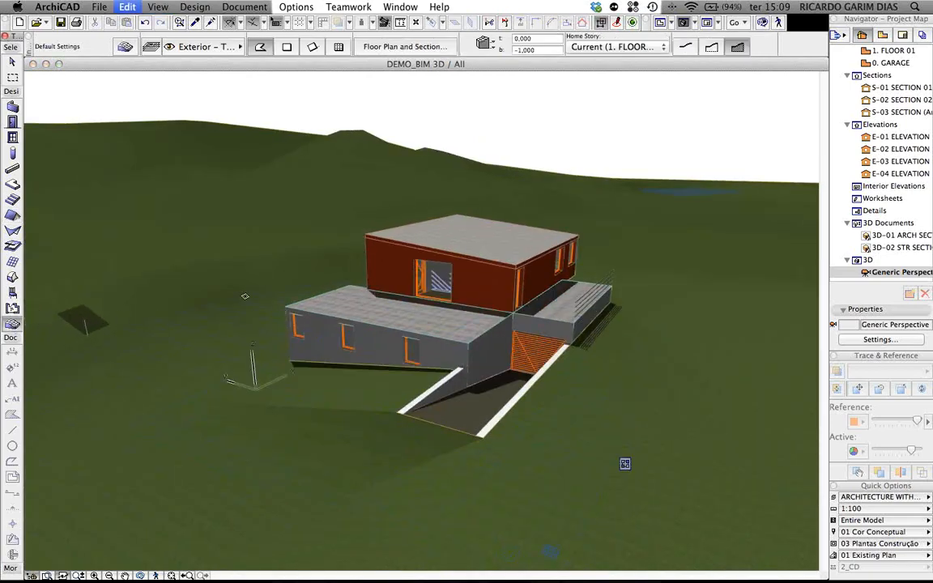
pyautogui.press('super+a')
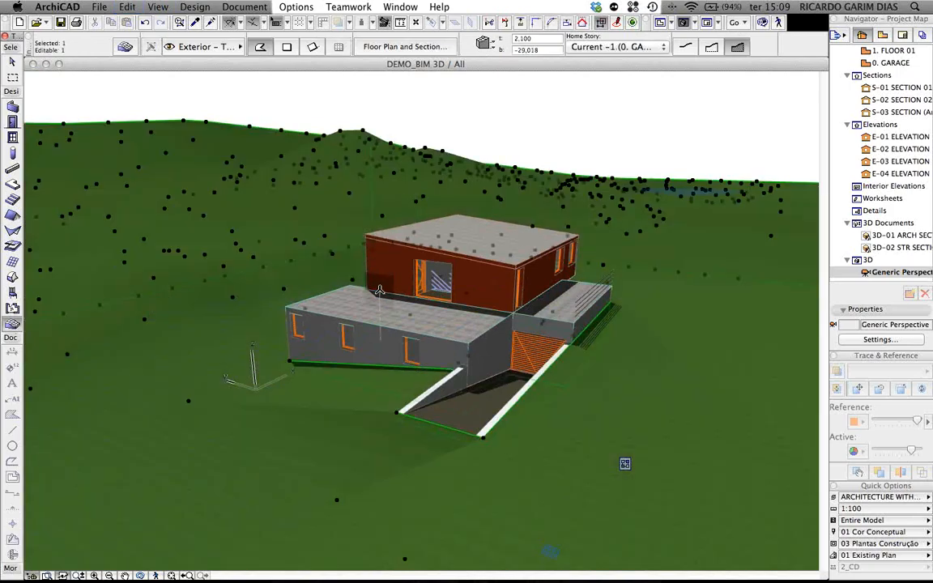
pyautogui.press('Escape')
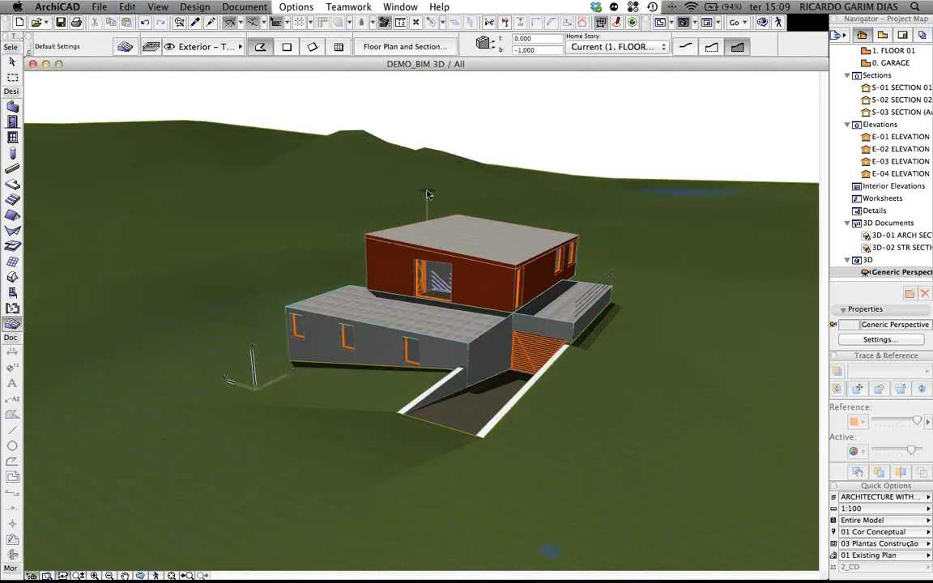
pyautogui.keyDown('shift'); pyautogui.moveTo(422, 191); pyautogui.dragTo(344, 202, button='middle'); pyautogui.keyUp('shift')
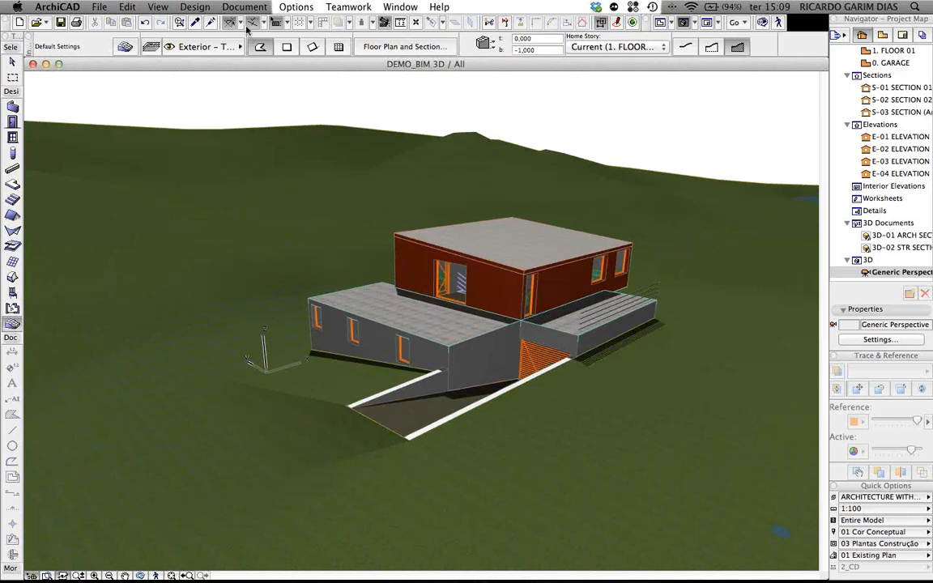
pyautogui.click(194, 8)
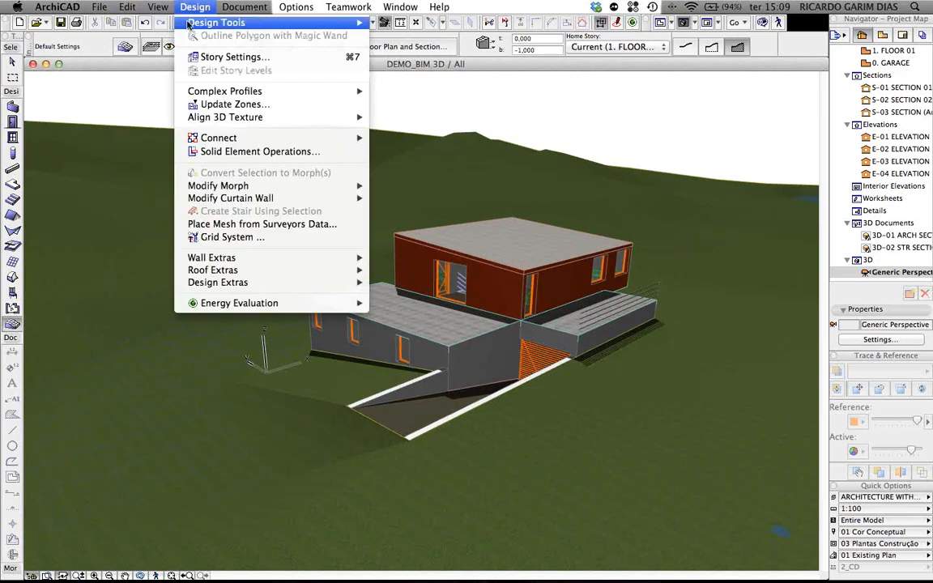
pyautogui.click(480, 103)
pyautogui.click(187, 8)
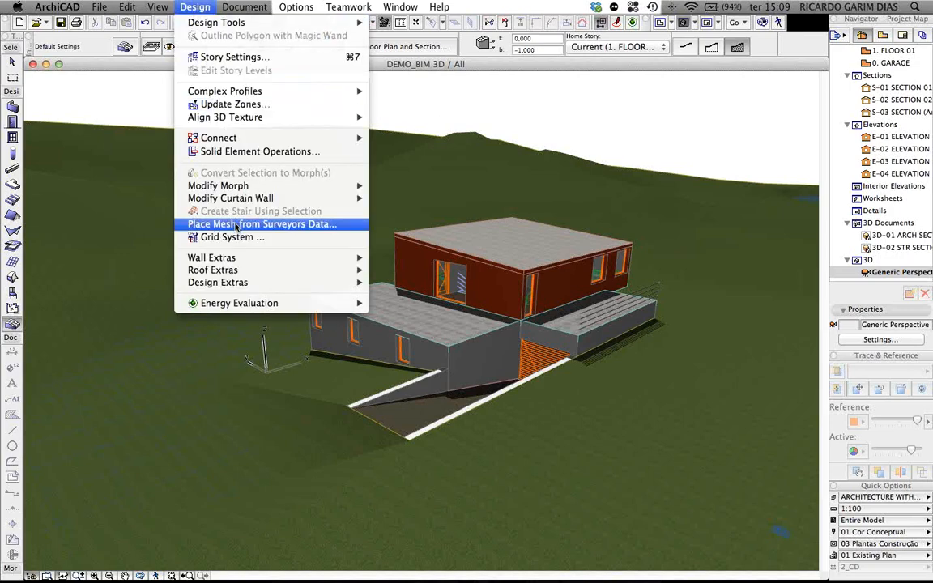
pyautogui.click(338, 217)
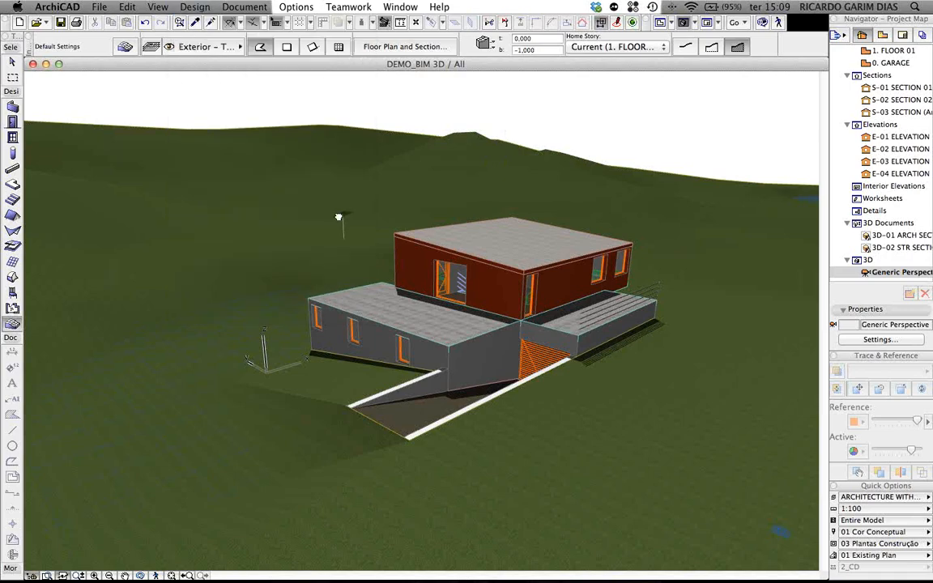
pyautogui.keyDown('shift'); pyautogui.moveTo(338, 217); pyautogui.dragTo(297, 219, button='middle'); pyautogui.keyUp('shift')
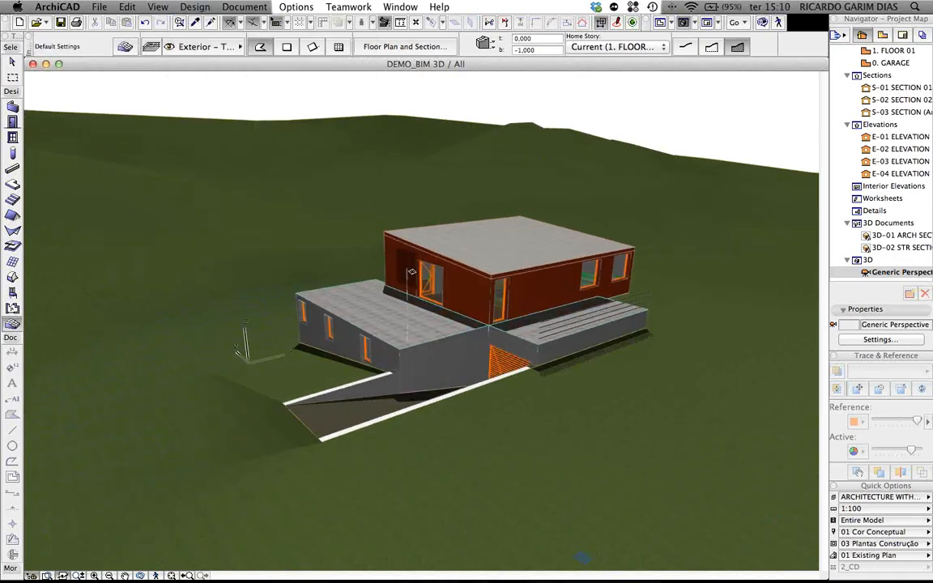
# Step: Open the 0. GARAGE floor plan and examine the terrain mesh around the house
pyautogui.press('F2')
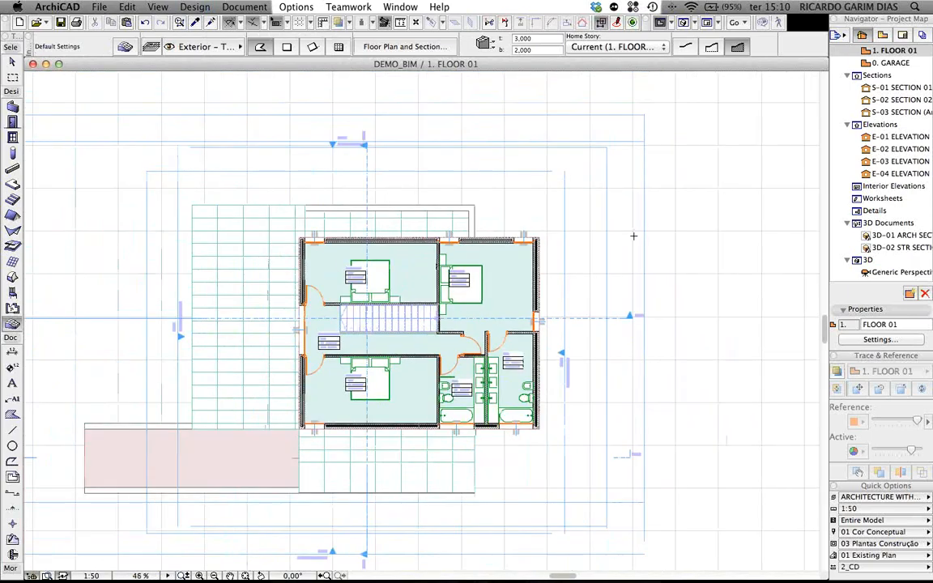
pyautogui.scroll(-3, 634, 235)
pyautogui.doubleClick(890, 64)
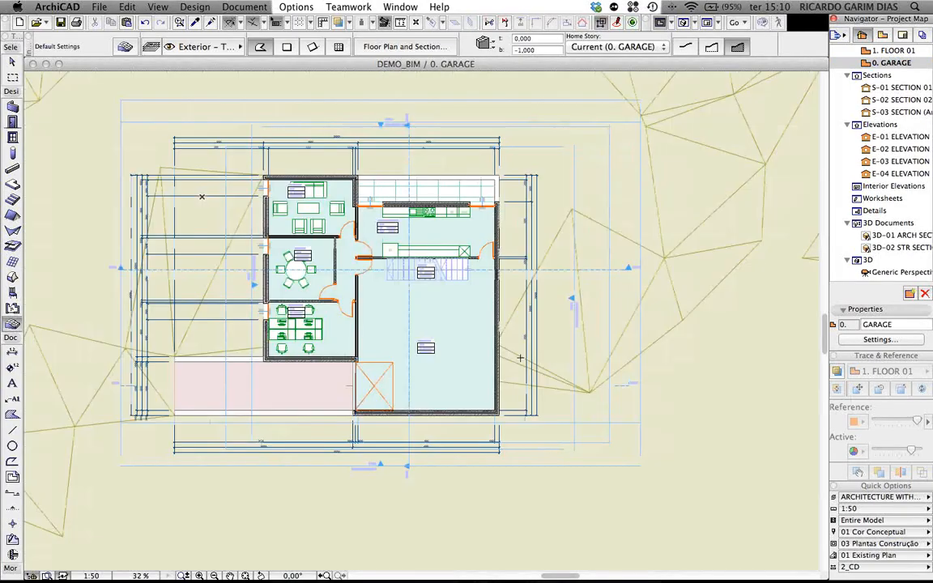
pyautogui.scroll(-5, 521, 360)
pyautogui.moveTo(519, 360); pyautogui.dragTo(517, 325, button='middle')
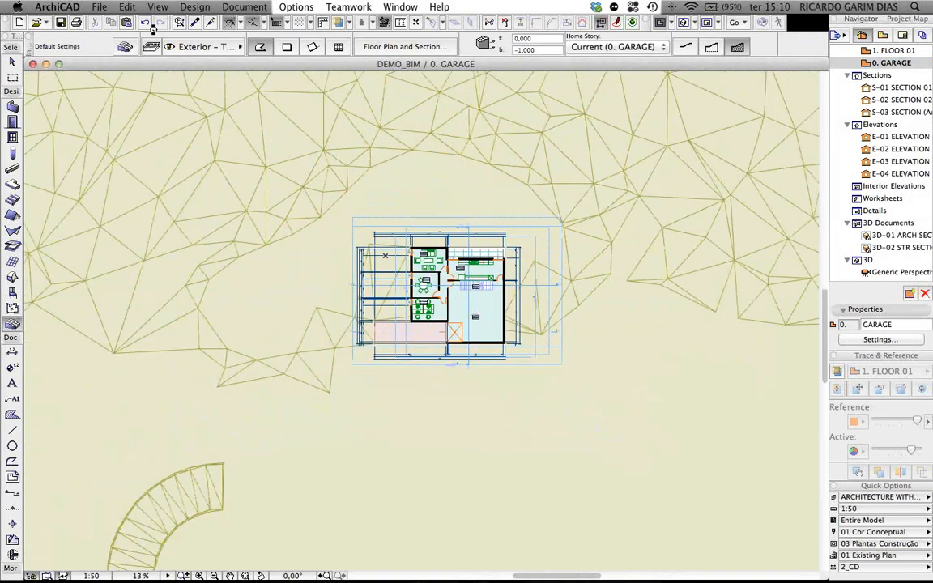
# Step: Start placing a mesh from surveyors data and browse to the ArchiCAD 14 Demo folder inside INFORCAD, =INFOR=, on the desktop
pyautogui.click(194, 6)
pyautogui.click(267, 223)
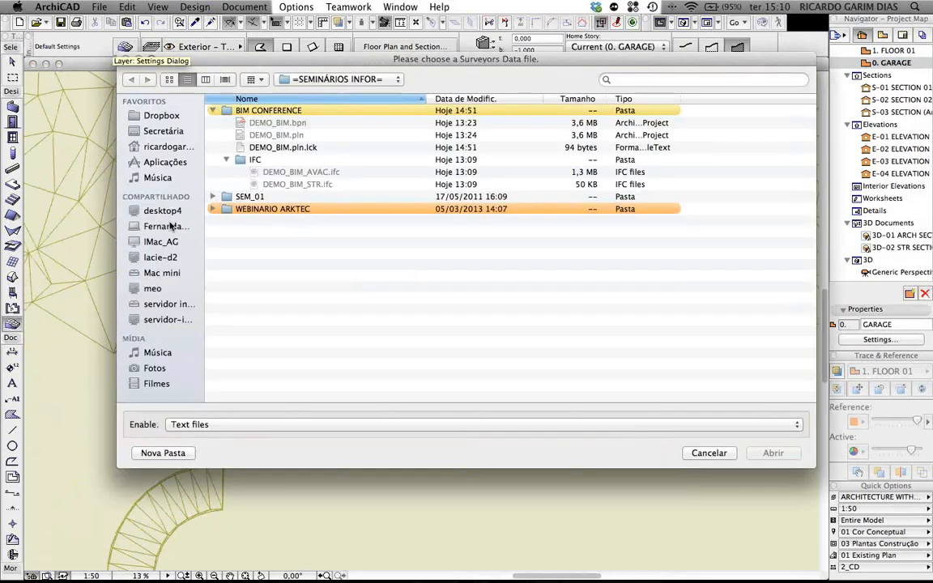
pyautogui.click(165, 162)
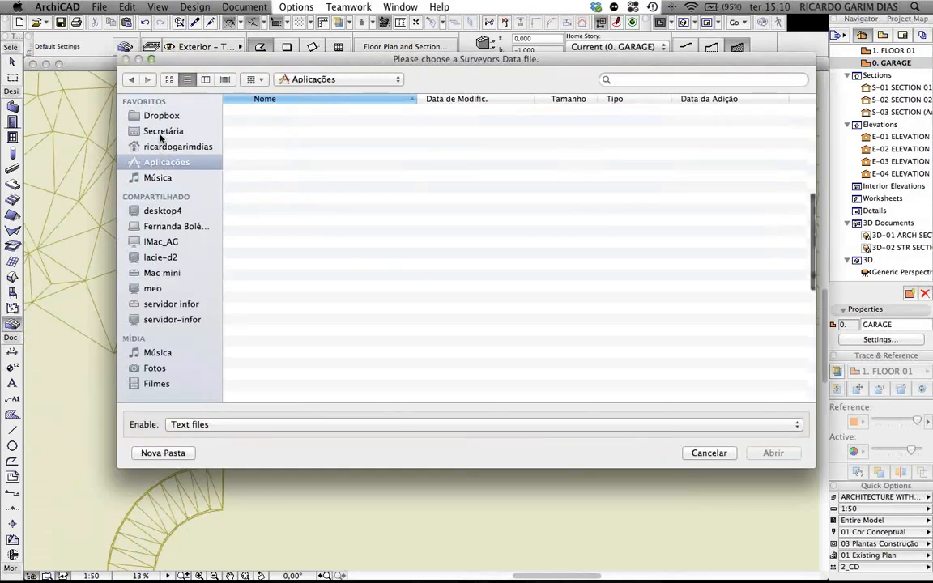
pyautogui.click(206, 130)
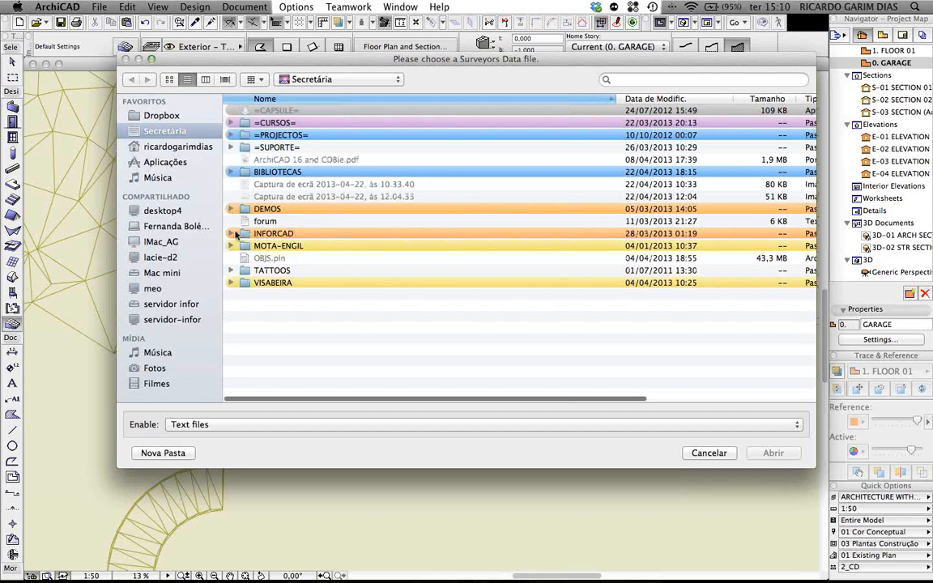
pyautogui.click(231, 233)
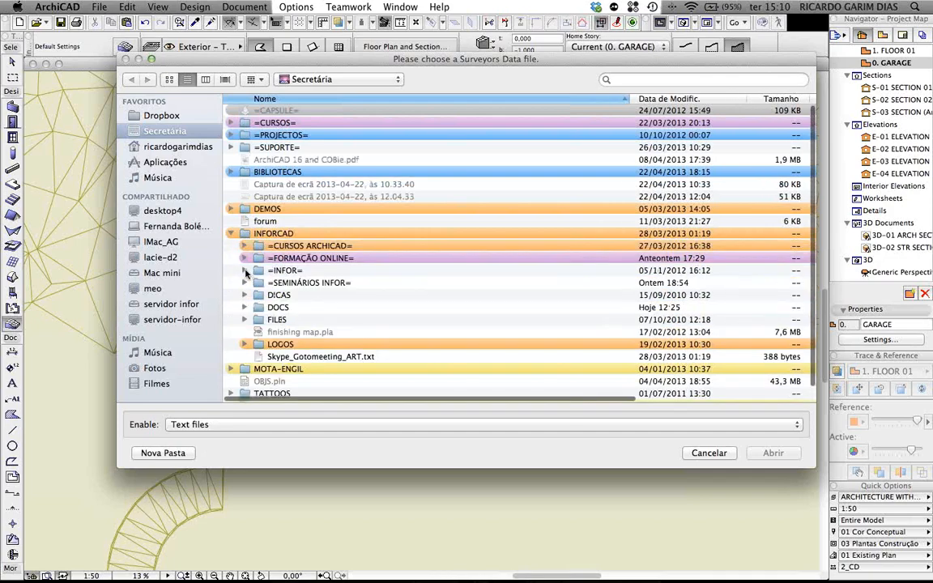
pyautogui.click(245, 270)
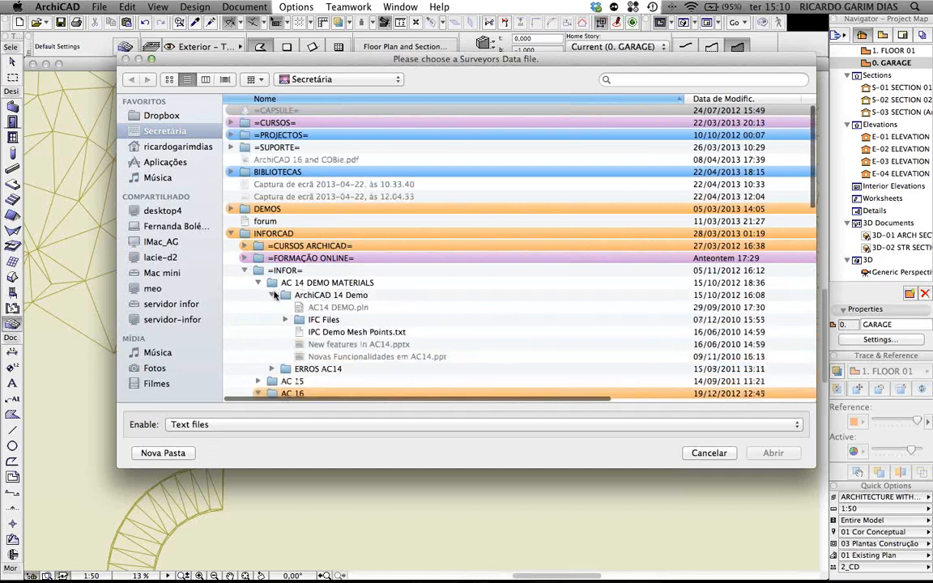
# Step: Preview the point coordinates in IPC Demo Mesh Points.txt, and cancel the mesh placement
pyautogui.click(358, 333)
pyautogui.press('space')
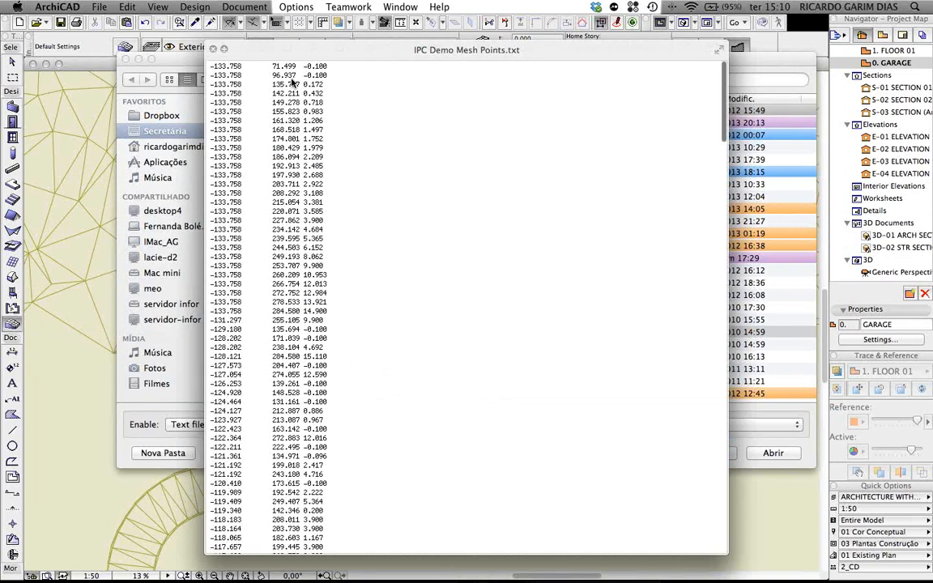
pyautogui.press('space')
pyautogui.press('Escape')
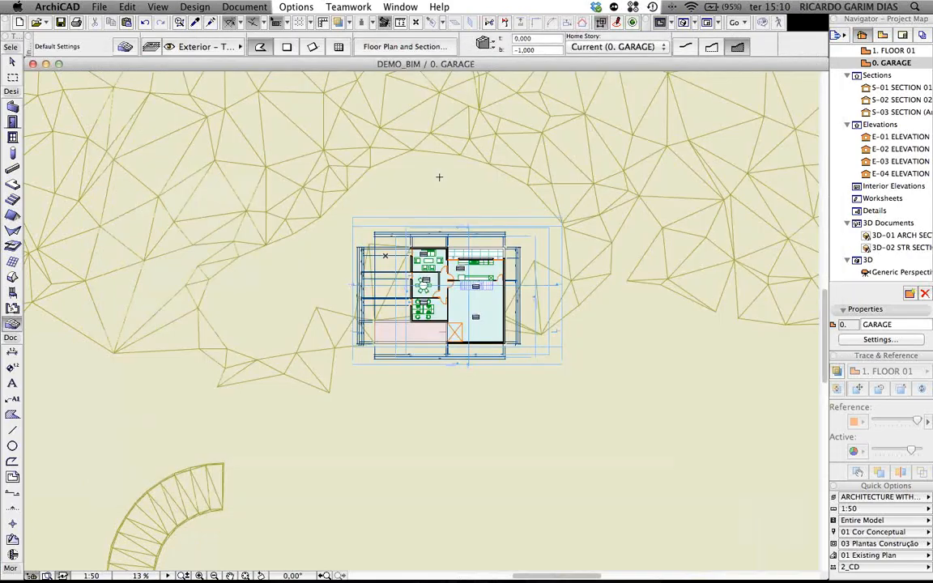
# Step: Select the terrain mesh in the garage plan to inspect its points across the site, and clear the selection
pyautogui.keyDown('shift'); pyautogui.click(439, 177); pyautogui.keyUp('shift')
pyautogui.scroll(-5, 445, 179)
pyautogui.moveTo(525, 187); pyautogui.dragTo(470, 249, button='middle')
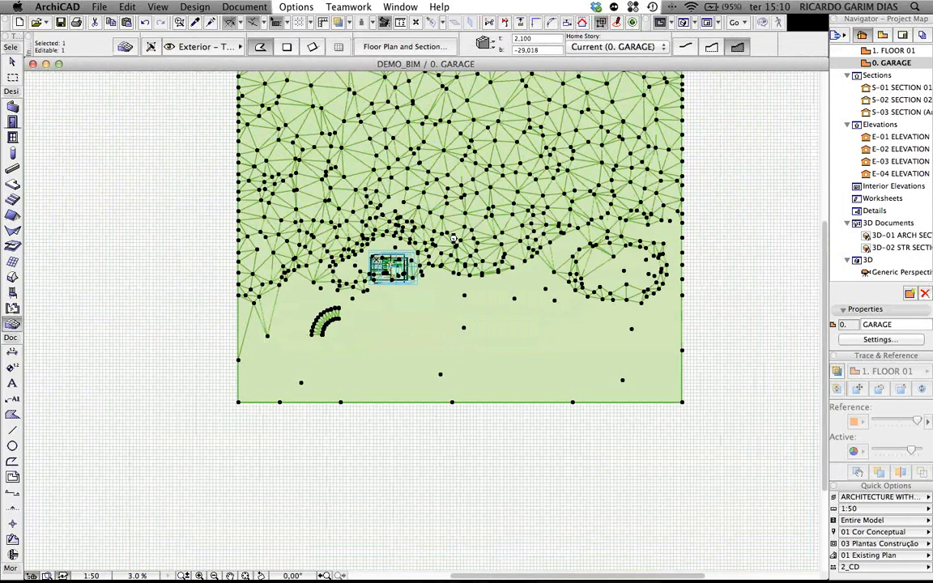
pyautogui.press('Escape')
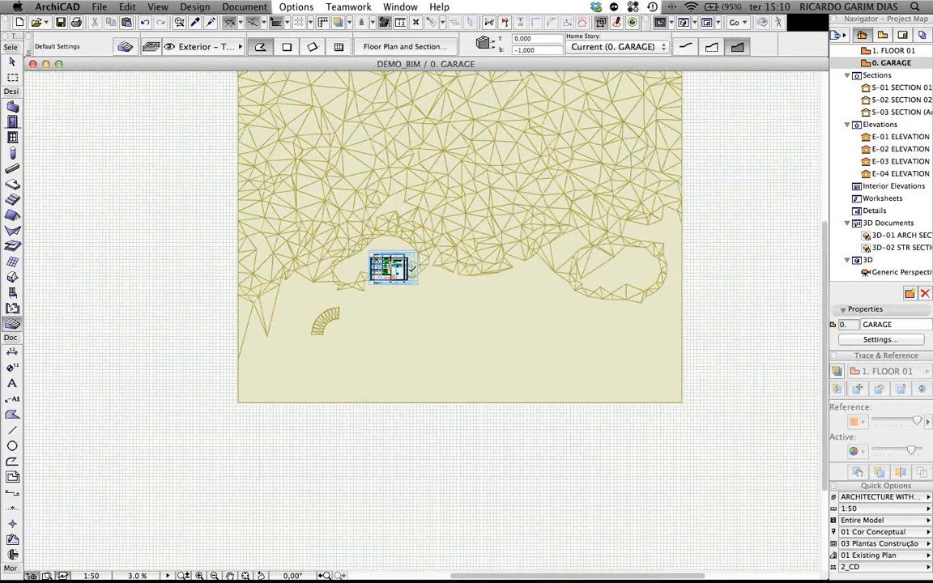
# Step: Isolate all furniture and other placed objects in the 3D view to inspect them, and restore the complete model
pyautogui.press('F3')
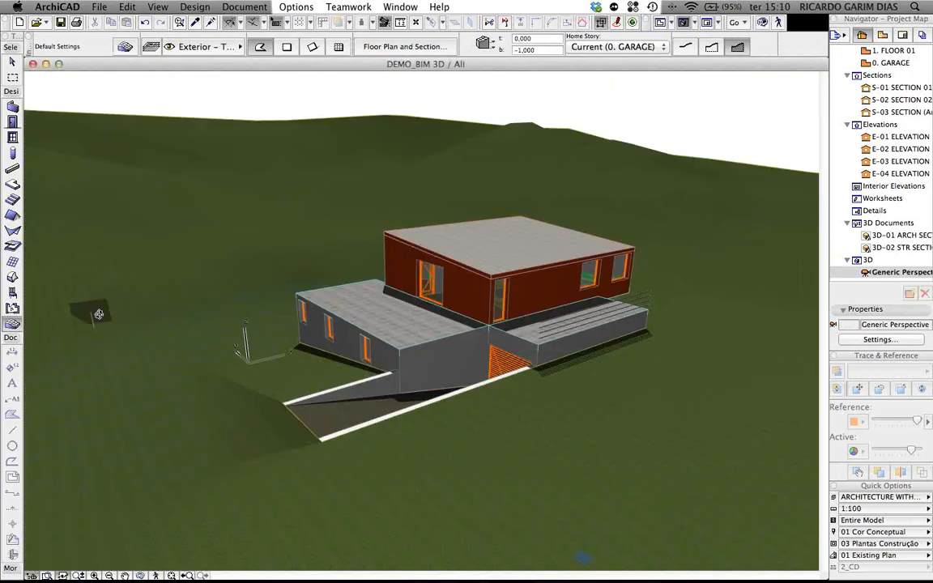
pyautogui.keyDown('shift'); pyautogui.moveTo(98, 314); pyautogui.dragTo(111, 315, button='middle'); pyautogui.keyUp('shift')
pyautogui.click(13, 293)
pyautogui.press('super+a')
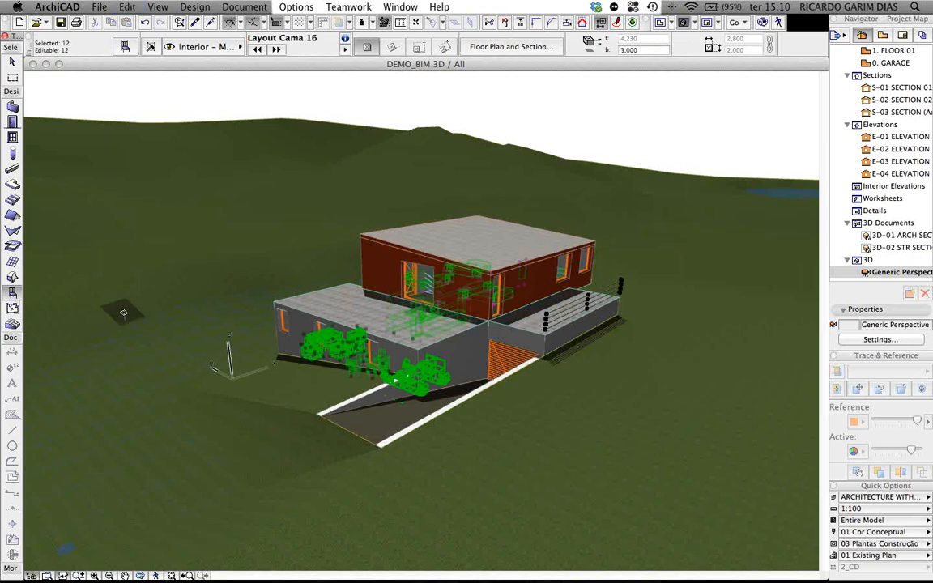
pyautogui.press('F5')
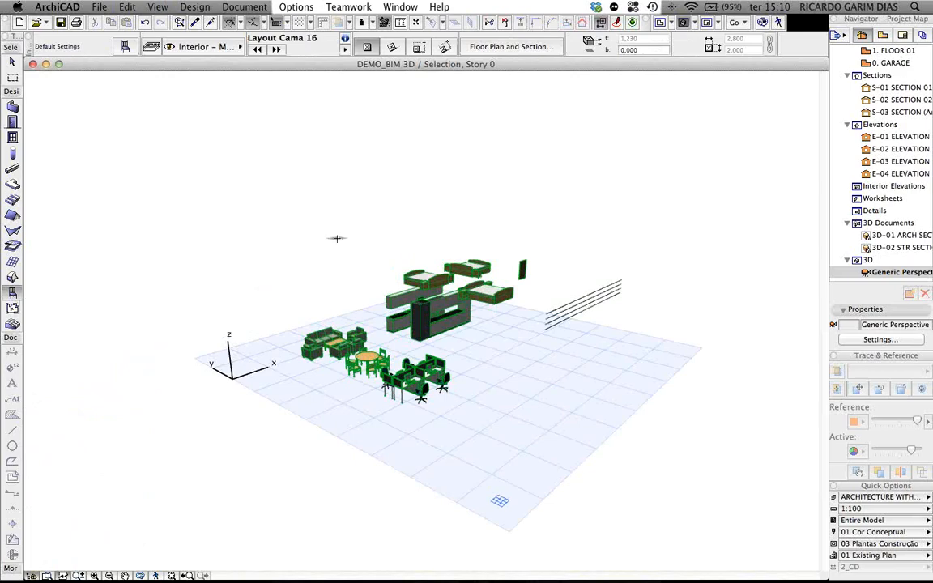
pyautogui.press('super+F5')
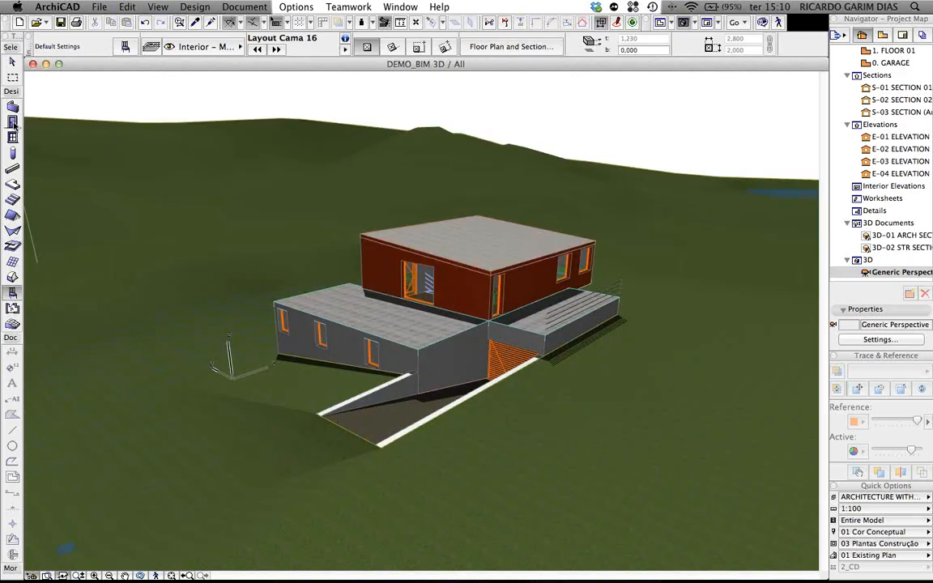
# Step: Select all doors and windows, isolate them with their walls in the 3D view, and clear the selection to inspect them
pyautogui.click(13, 122)
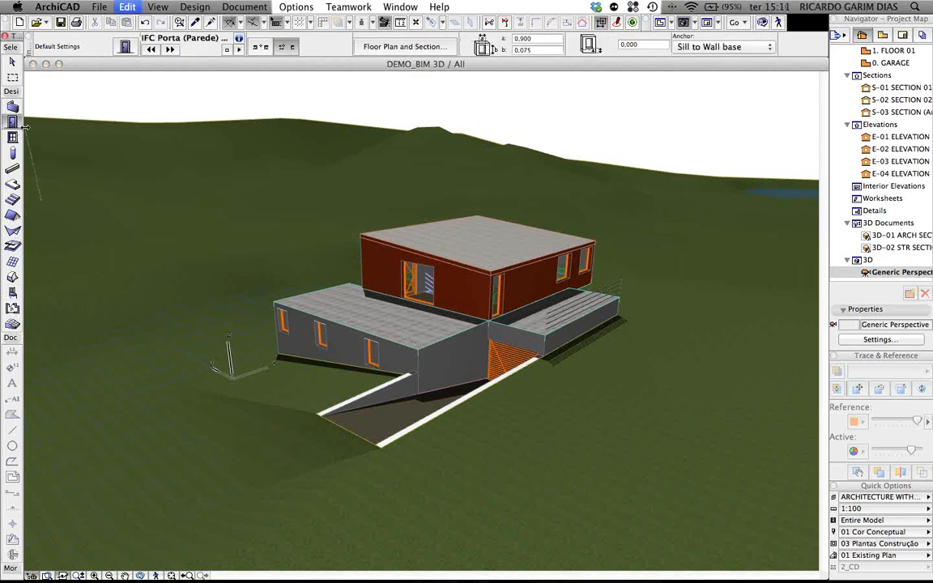
pyautogui.press('super+a')
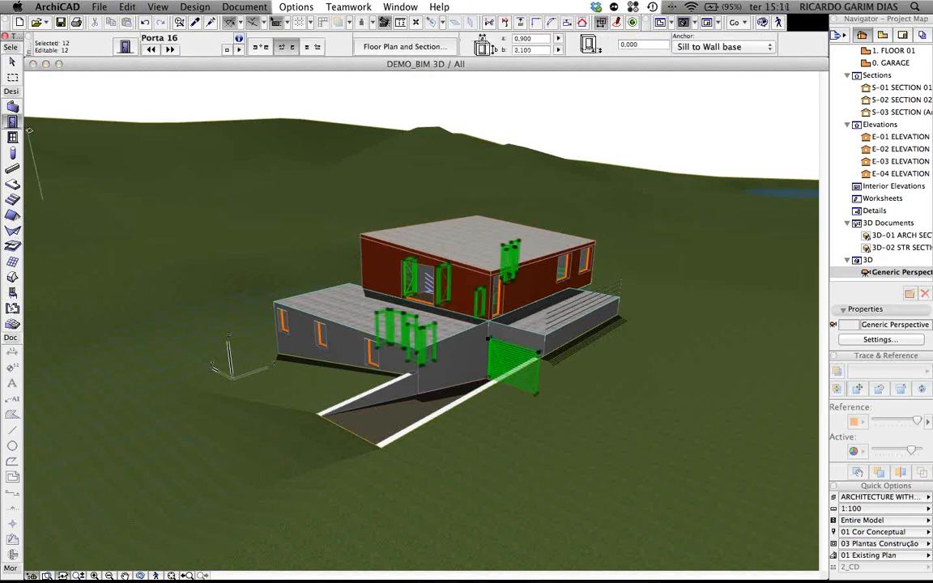
pyautogui.click(13, 138)
pyautogui.press('super+a')
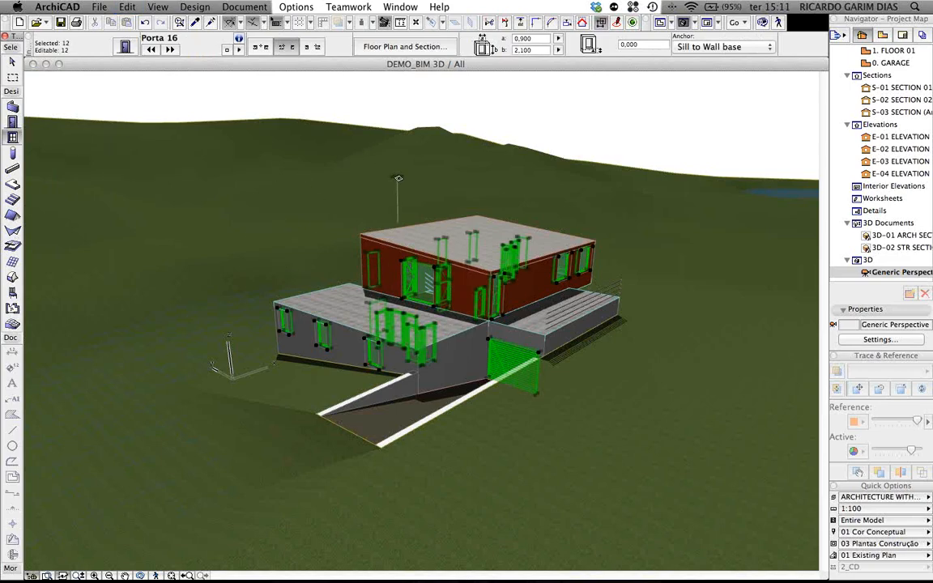
pyautogui.press('F5')
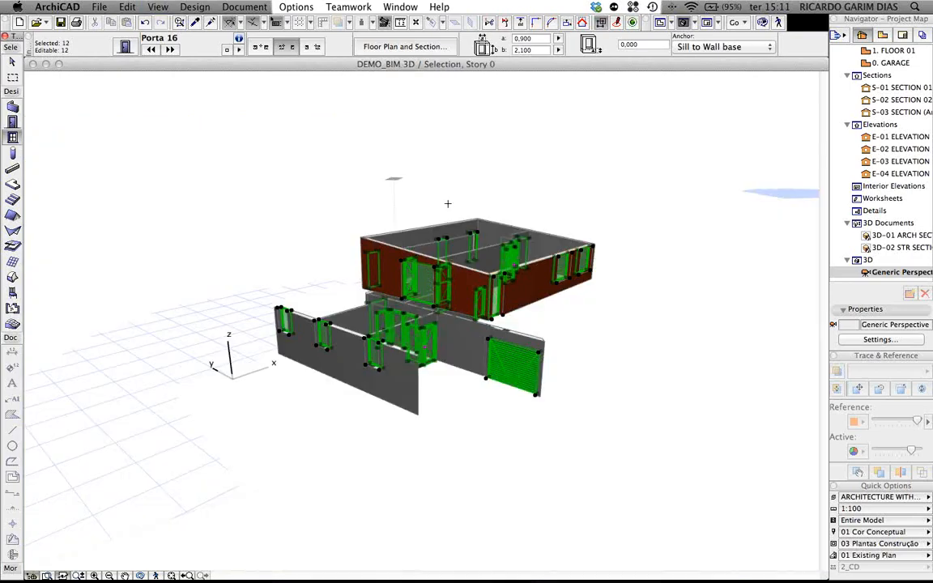
pyautogui.press('Escape')
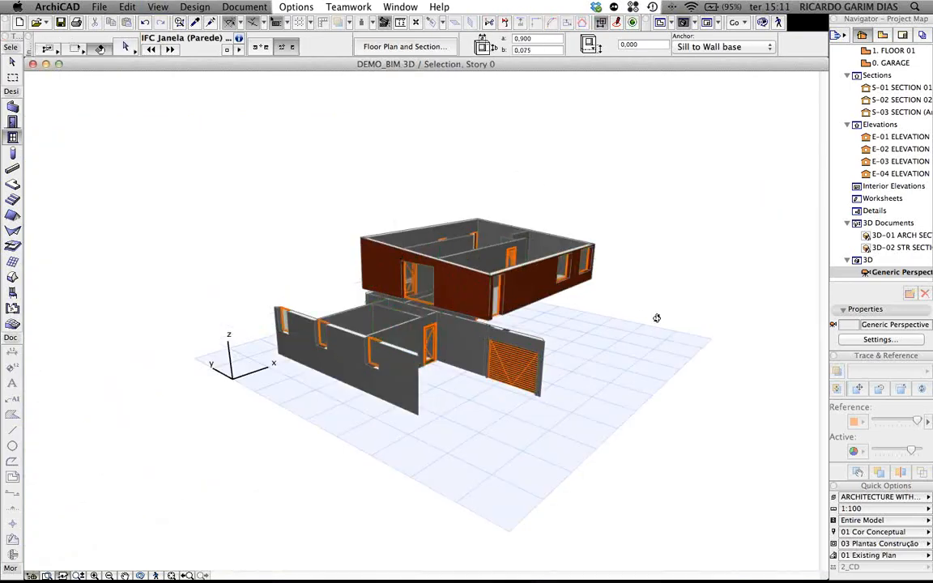
pyautogui.keyDown('shift'); pyautogui.moveTo(657, 317); pyautogui.dragTo(599, 291, button='middle'); pyautogui.keyUp('shift')
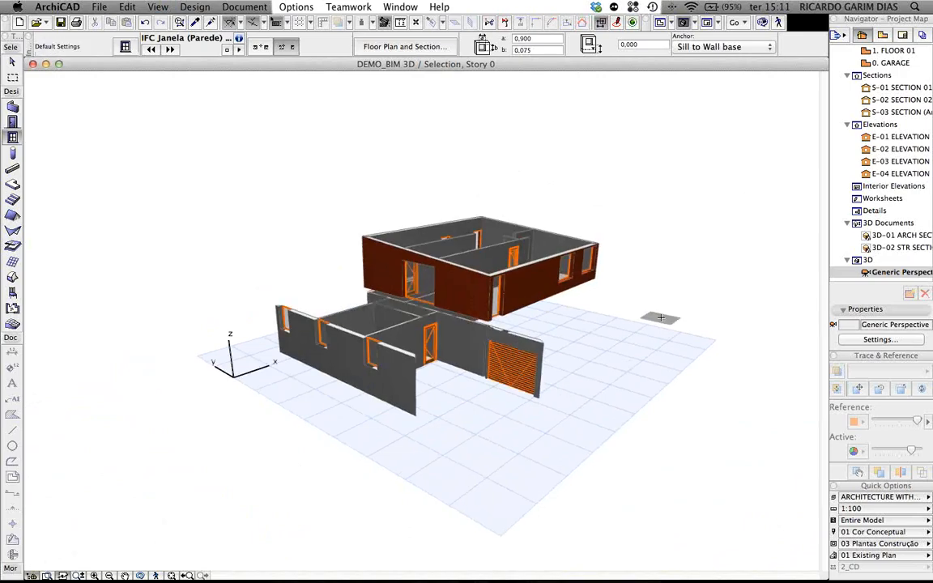
# Step: Examine the lower-level interior door's hinged-door definitions and the available definition pages in its selection settings
pyautogui.keyDown('shift'); pyautogui.click(435, 349); pyautogui.keyUp('shift')
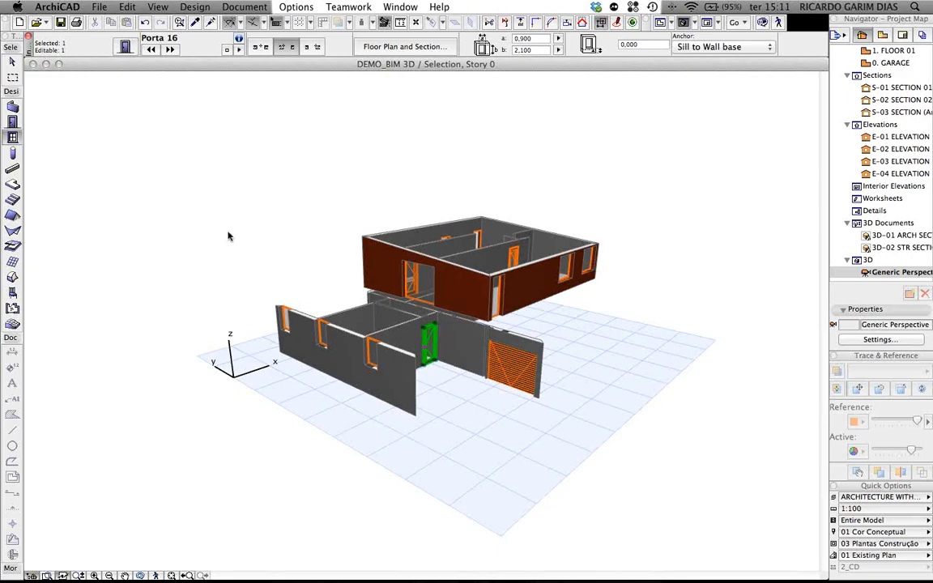
pyautogui.press('super+t')
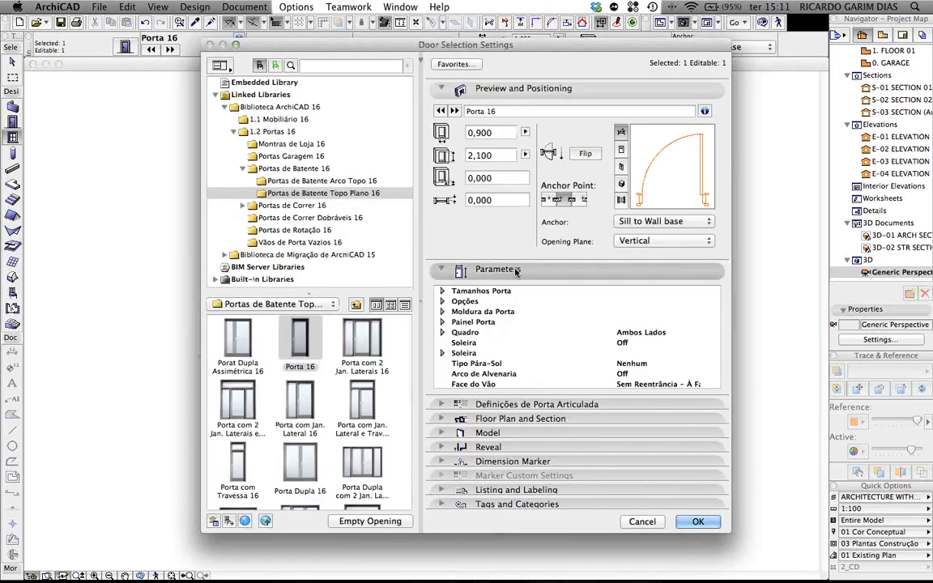
pyautogui.click(516, 270)
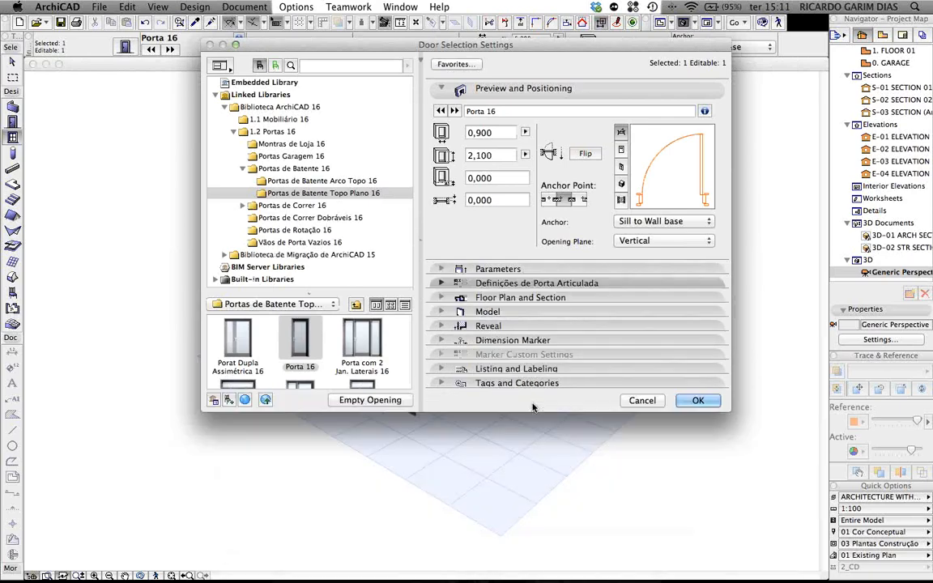
pyautogui.click(537, 283)
pyautogui.click(541, 287)
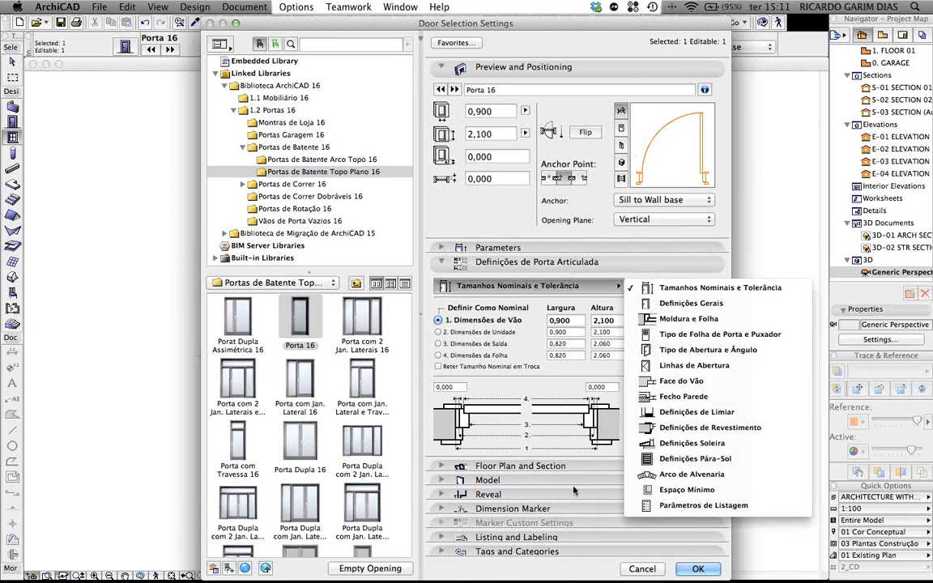
pyautogui.click(696, 570)
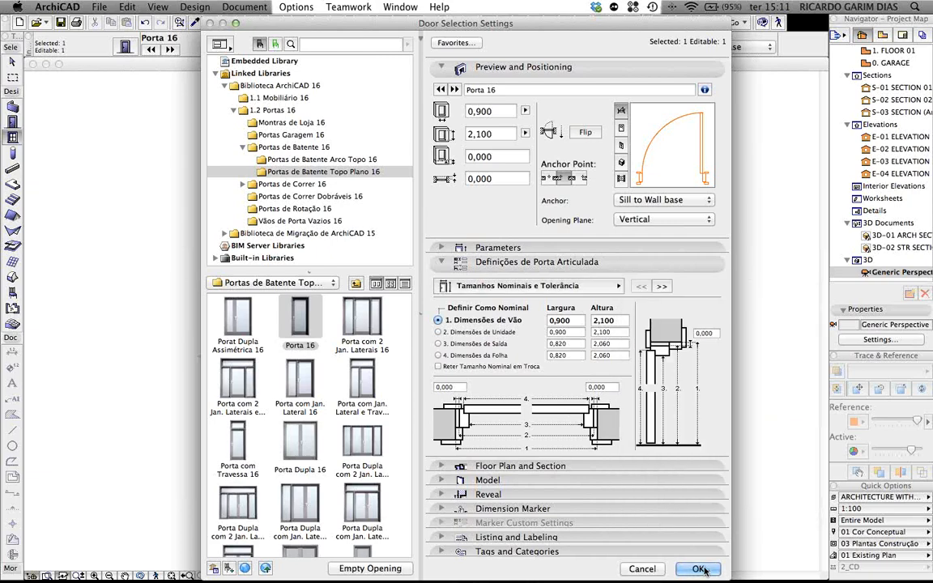
pyautogui.click(699, 569)
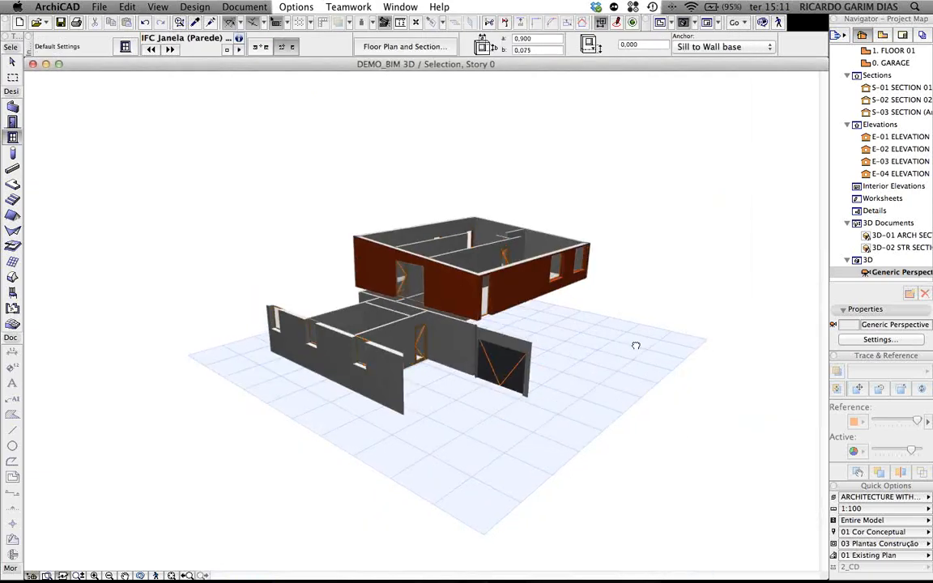
# Step: Restore the complete model in the 3D view and inspect the whole house on its terrain
pyautogui.press('super+F5')
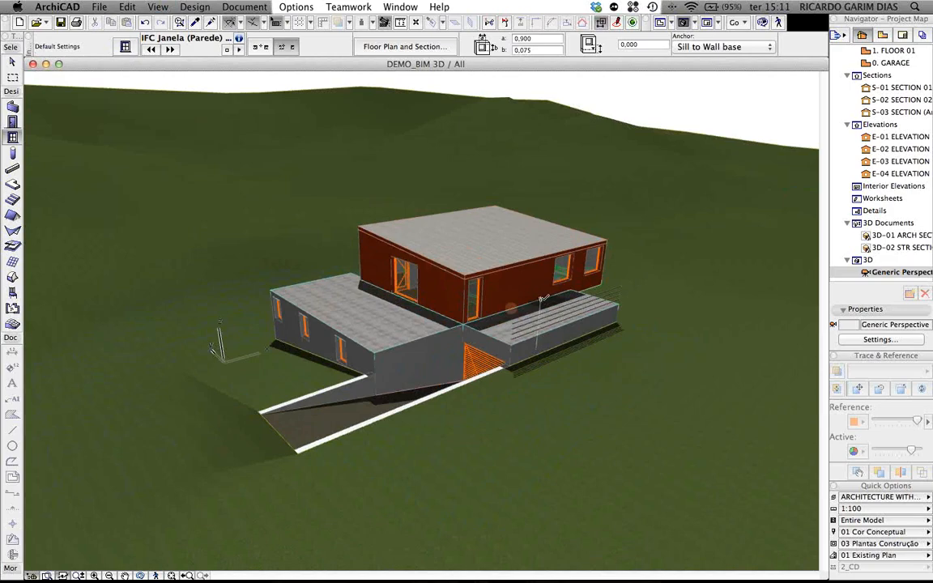
pyautogui.moveTo(542, 288); pyautogui.dragTo(514, 301, button='middle')
pyautogui.scroll(-2, 514, 301)
pyautogui.scroll(2, 514, 301)
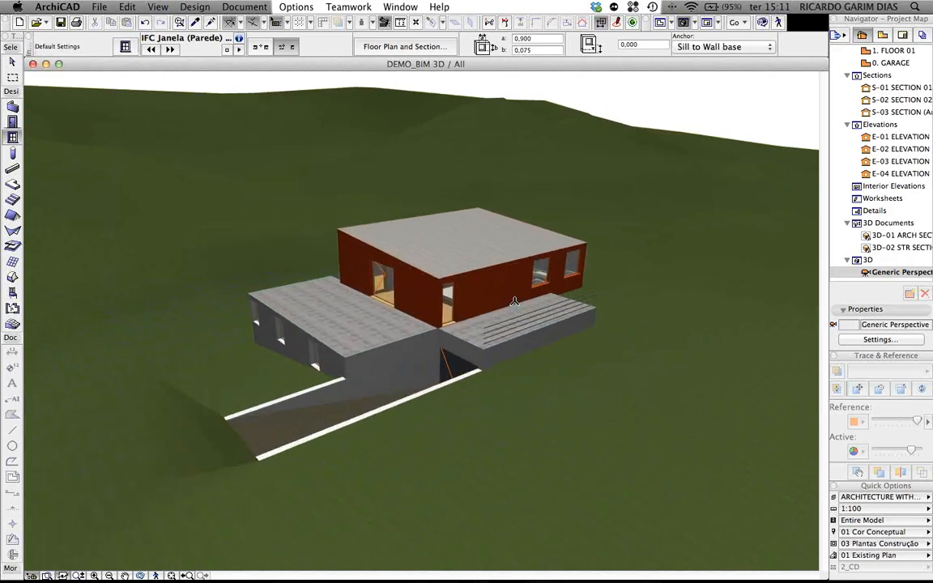
pyautogui.scroll(-2, 515, 301)
pyautogui.scroll(3, 514, 301)
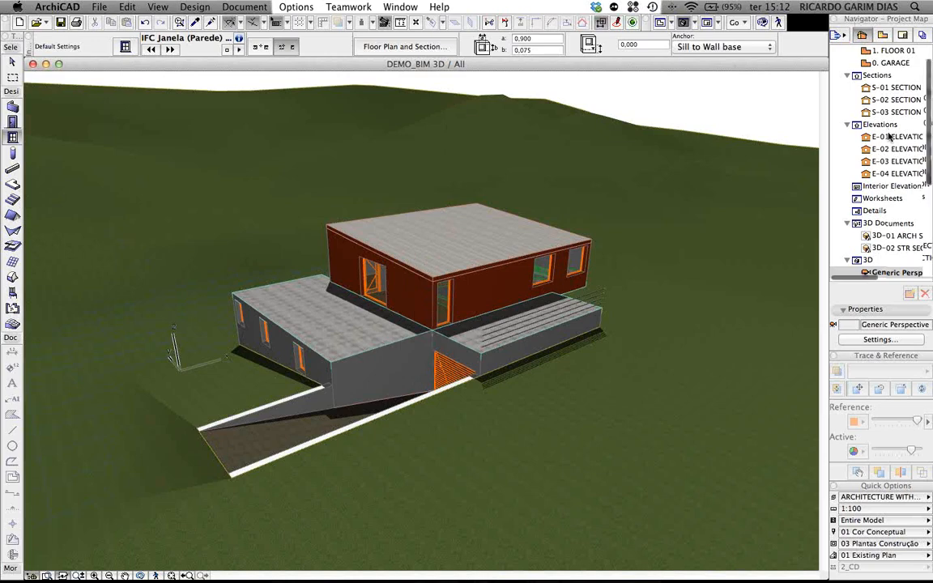
# Step: Examine the floor plans of the 0. GARAGE, 1. FLOOR 01 and 2. ROOF stories in turn
pyautogui.scroll(3, 888, 138)
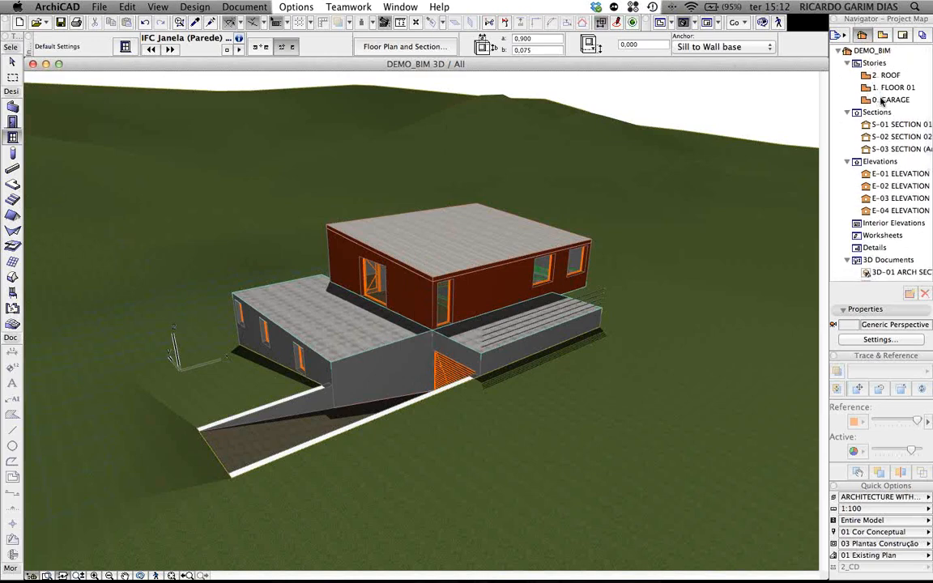
pyautogui.doubleClick(883, 99)
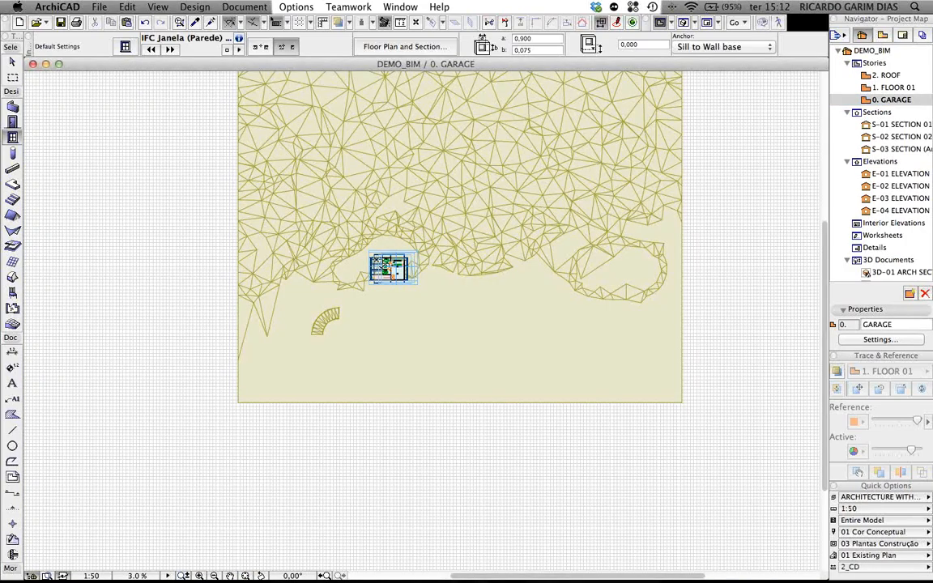
pyautogui.scroll(10, 389, 274)
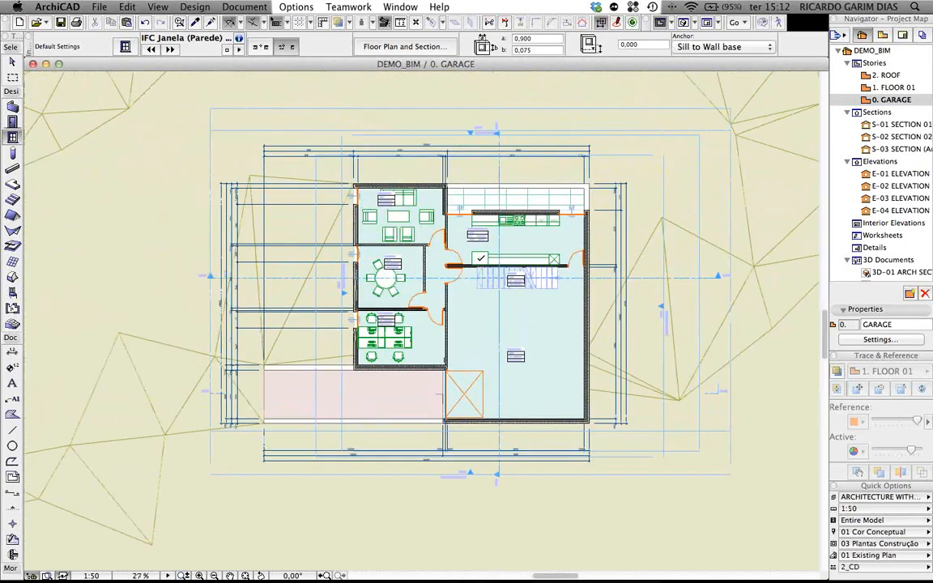
pyautogui.scroll(1, 480, 258)
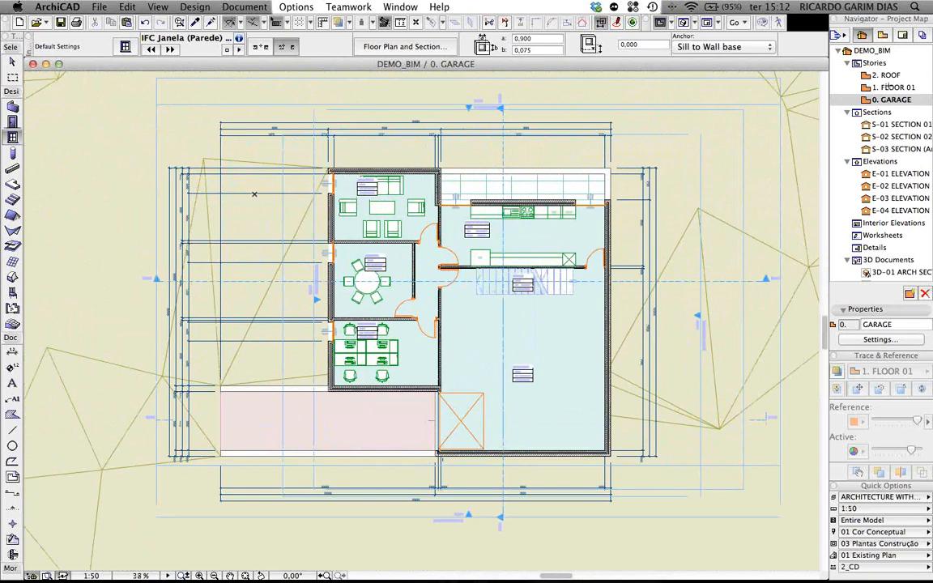
pyautogui.doubleClick(889, 86)
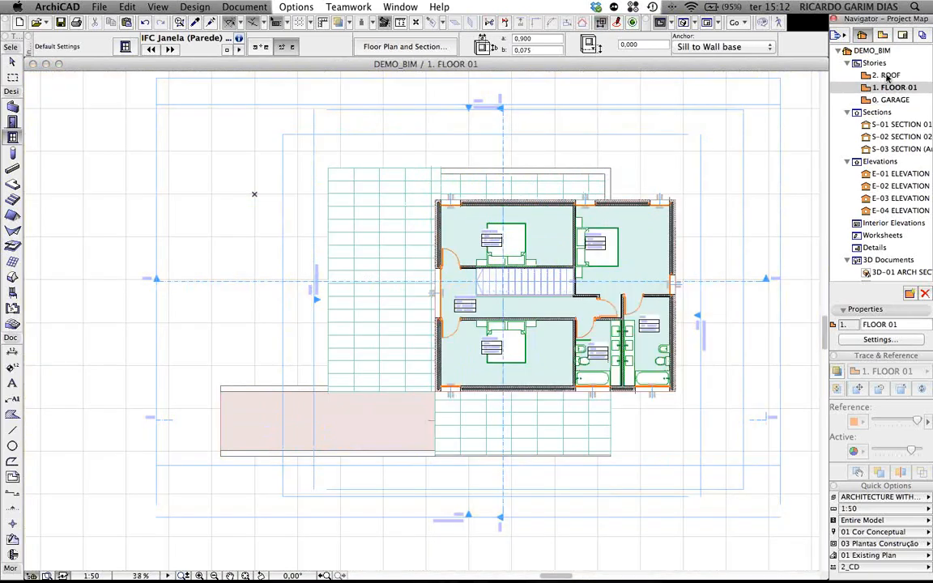
pyautogui.doubleClick(887, 75)
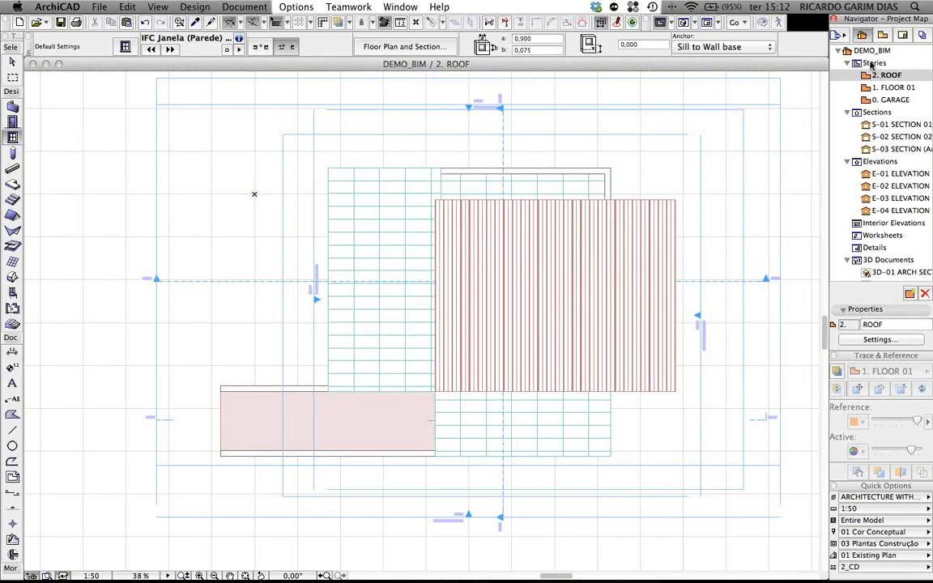
# Step: Review the names, elevations and heights of the three stories in Story Settings, and close them without edits
pyautogui.rightClick(873, 65)
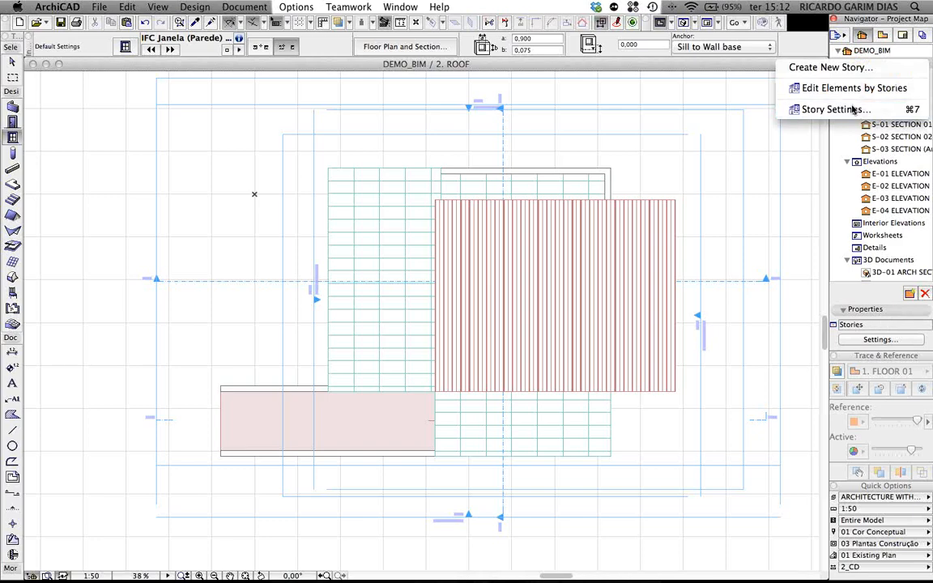
pyautogui.click(826, 102)
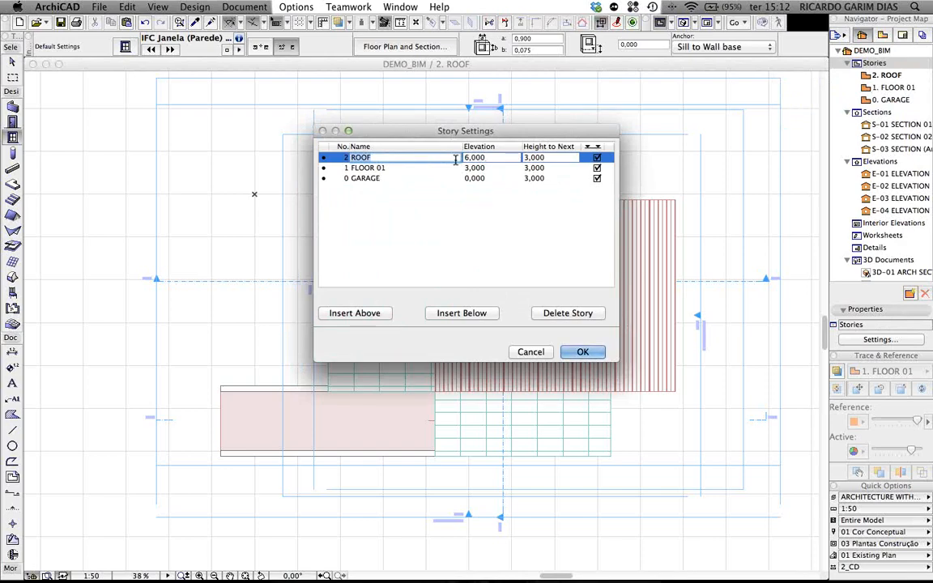
pyautogui.click(381, 178)
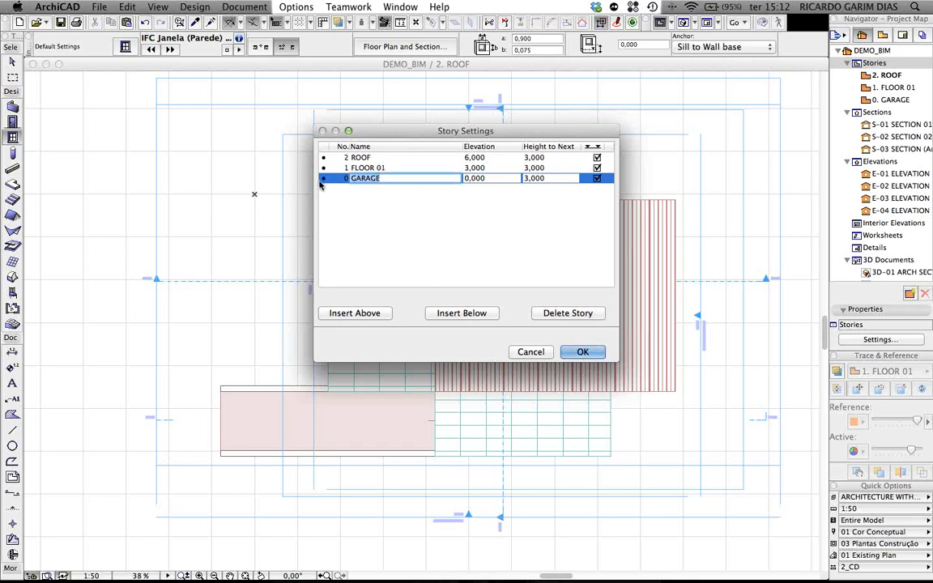
pyautogui.click(583, 351)
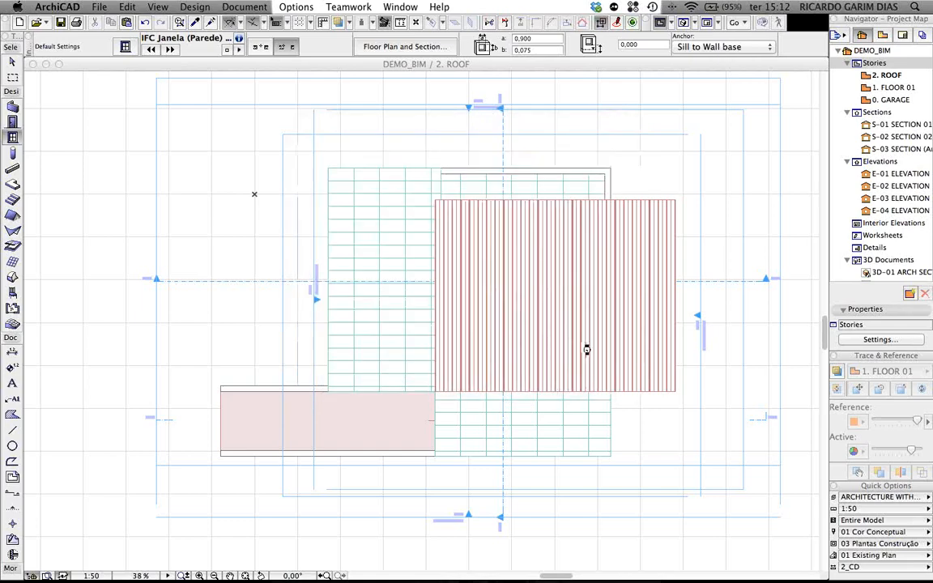
# Step: Return to the 0. GARAGE floor plan and inspect its rooms, dimensions and markers
pyautogui.moveTo(638, 221); pyautogui.dragTo(594, 219, button='middle')
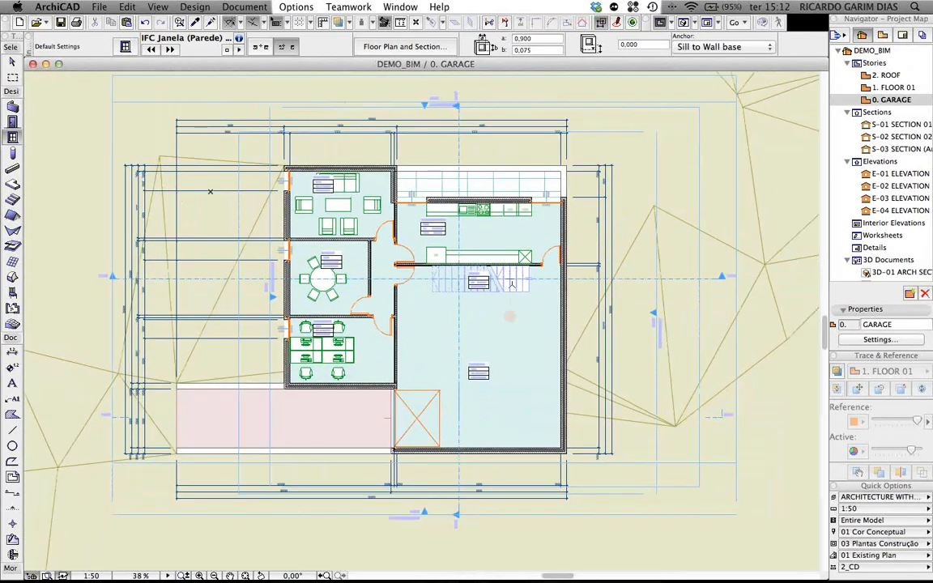
pyautogui.moveTo(543, 254); pyautogui.dragTo(523, 242, button='middle')
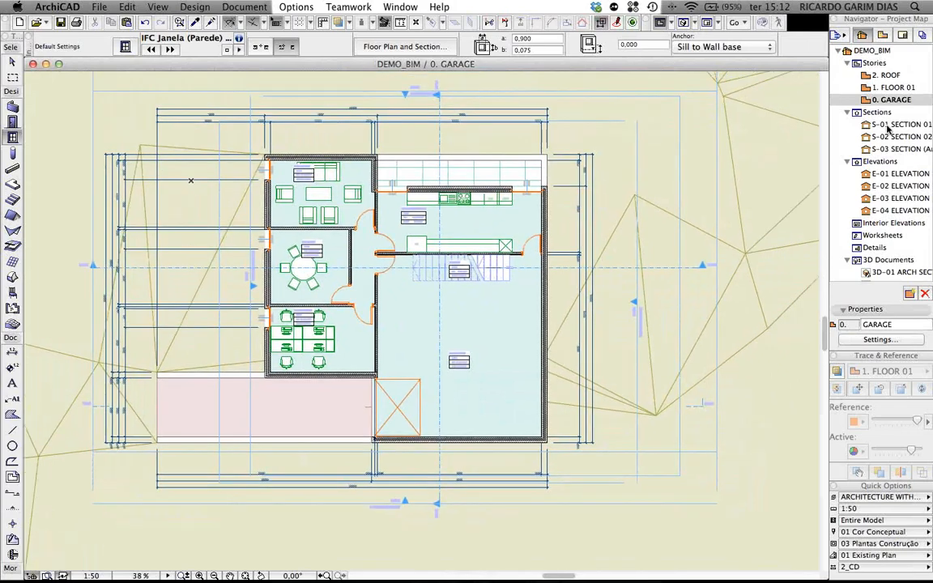
pyautogui.scroll(-4, 735, 278)
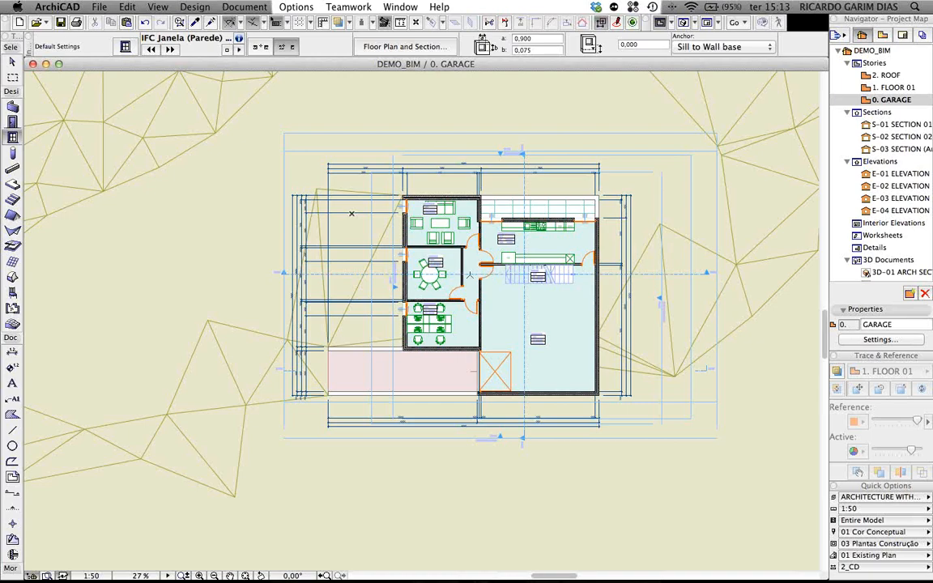
pyautogui.scroll(2, 482, 266)
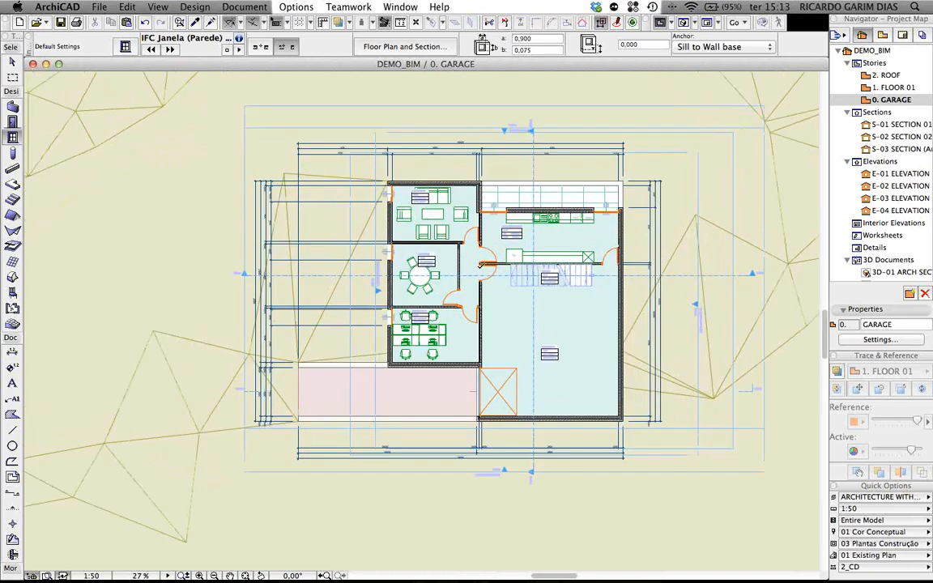
pyautogui.scroll(2, 483, 267)
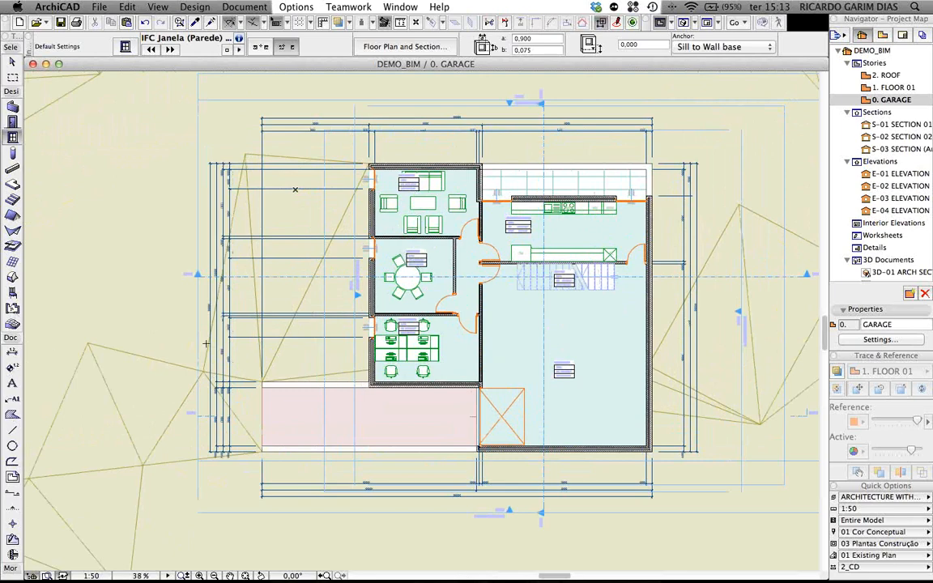
# Step: Select all dimension chains on the garage floor plan to examine them
pyautogui.click(13, 353)
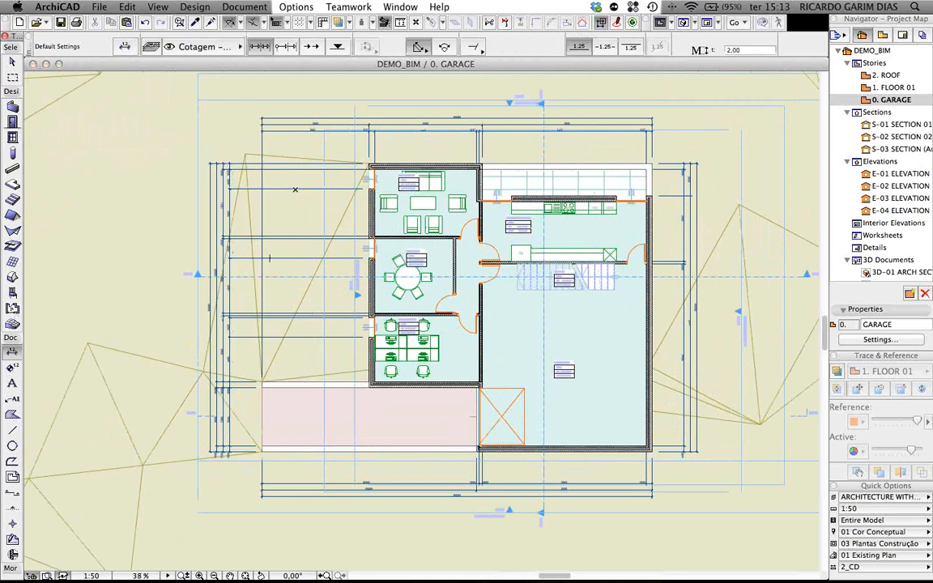
pyautogui.moveTo(268, 259); pyautogui.dragTo(238, 258, button='middle')
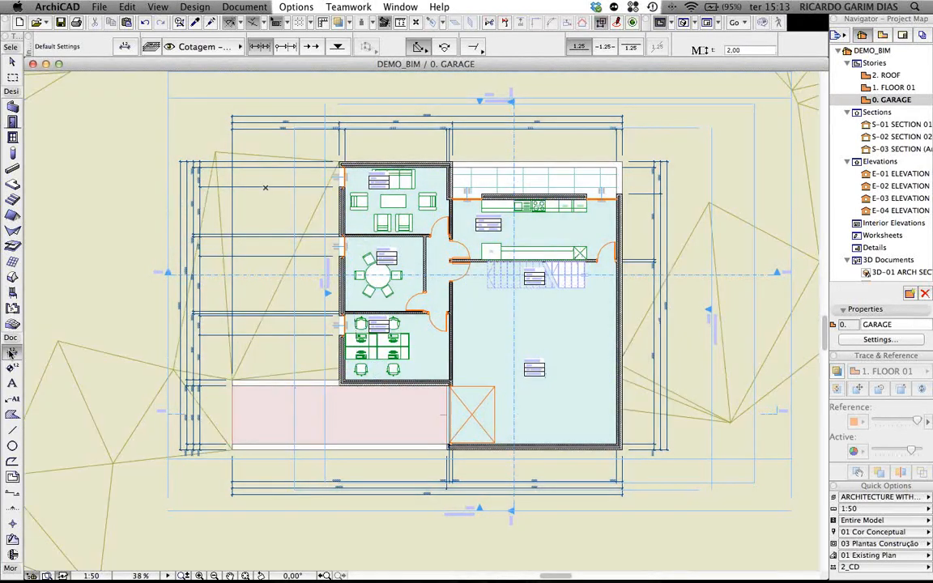
pyautogui.press('super+a')
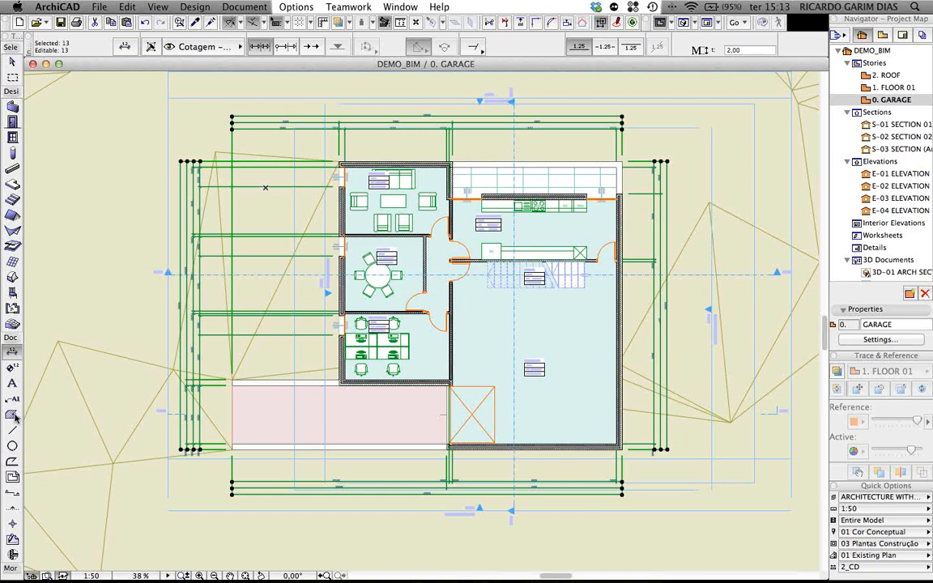
# Step: Clear the dimension selection, select all section lines on the garage plan to inspect where they cut the house, and deselect them
pyautogui.click(12, 496)
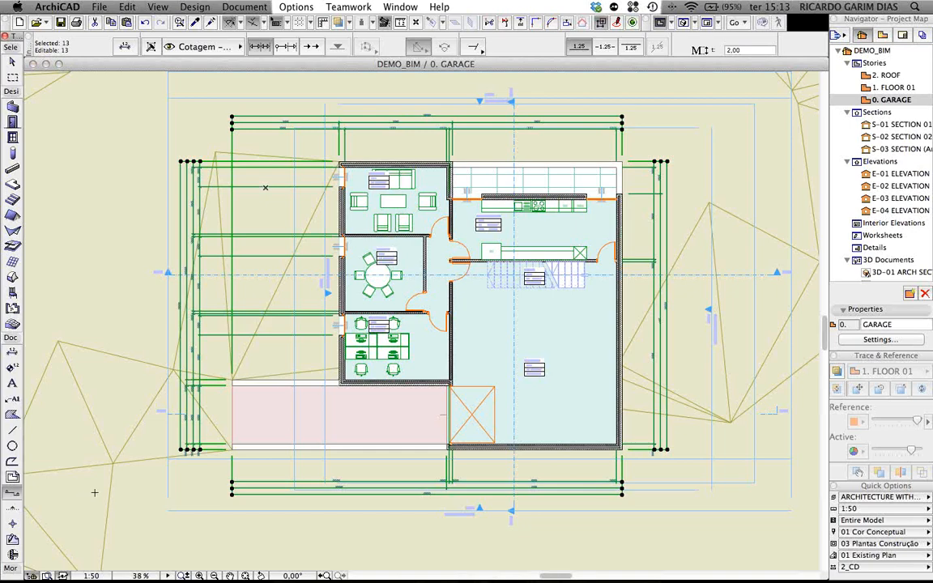
pyautogui.moveTo(97, 495); pyautogui.dragTo(111, 489)
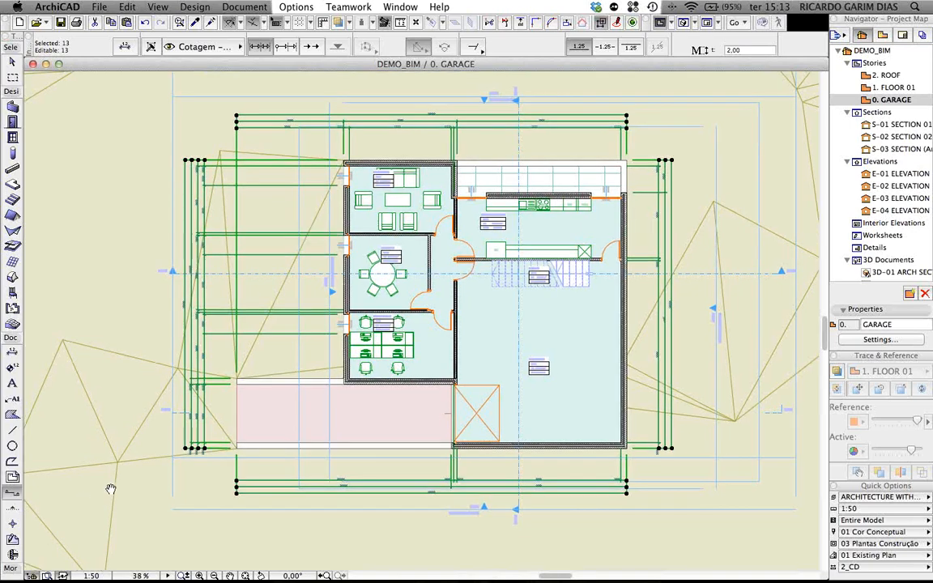
pyautogui.moveTo(111, 489); pyautogui.dragTo(131, 478, button='middle')
pyautogui.press('Escape')
pyautogui.click(14, 495)
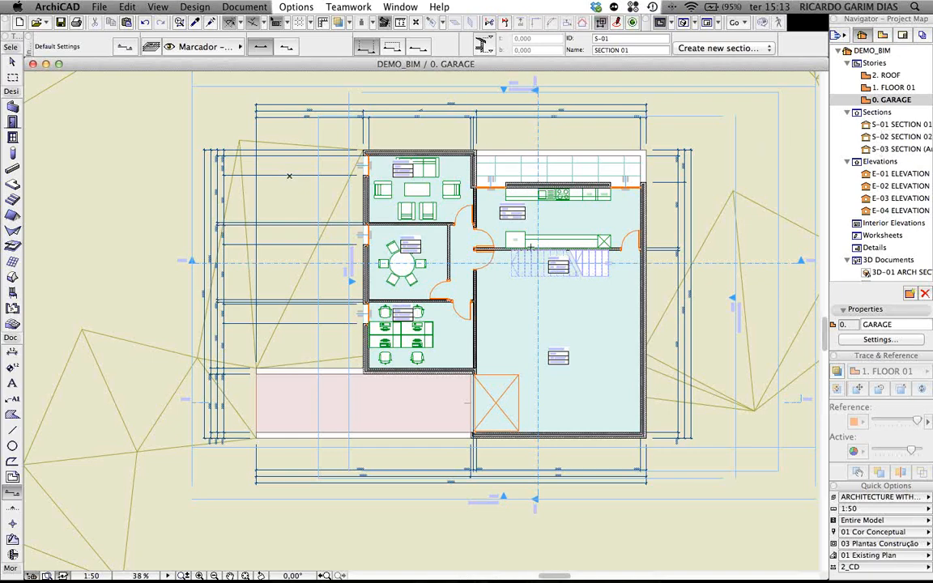
pyautogui.press('super+a')
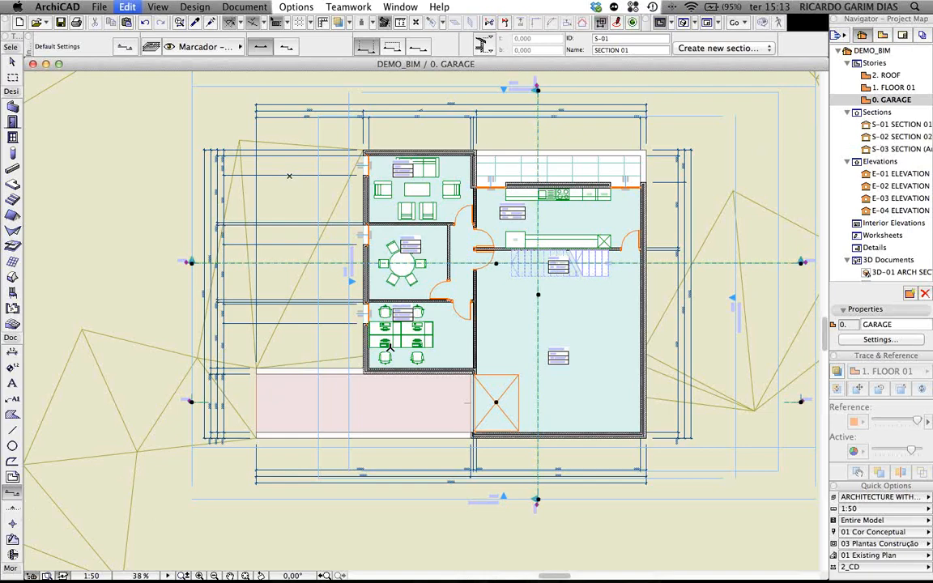
pyautogui.scroll(-5, 434, 342)
pyautogui.scroll(2, 403, 368)
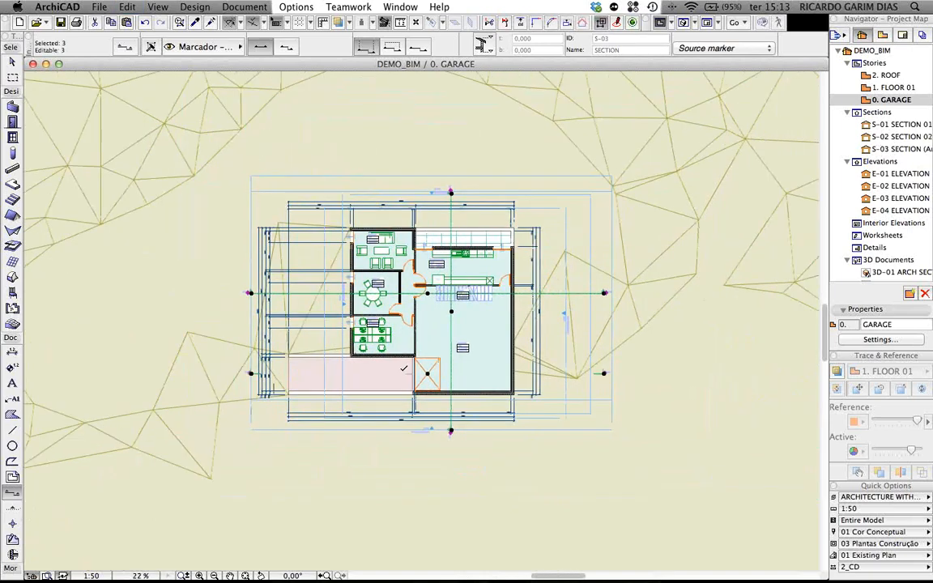
pyautogui.scroll(3, 403, 368)
pyautogui.scroll(-1, 403, 368)
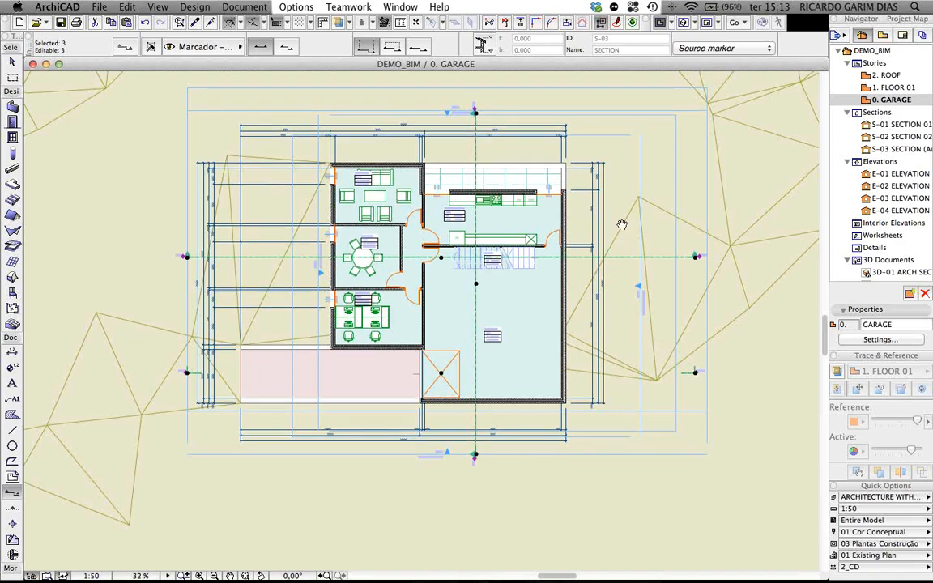
pyautogui.moveTo(621, 225); pyautogui.dragTo(617, 230, button='middle')
pyautogui.press('Escape')
# Step: Open section S-01 SECTION 01 and inspect the cut through the house, staircase and terrain
pyautogui.click(888, 125)
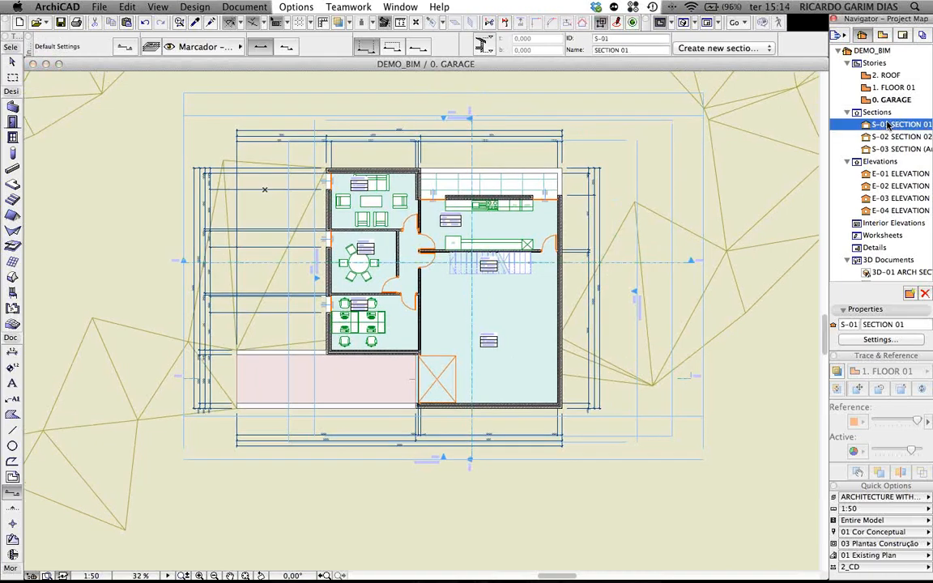
pyautogui.doubleClick(888, 125)
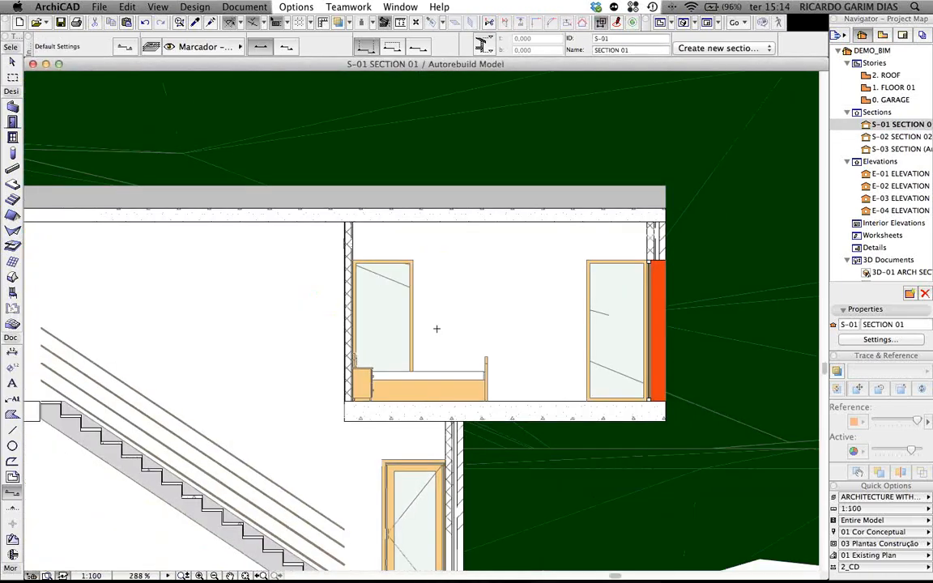
pyautogui.scroll(-5, 436, 328)
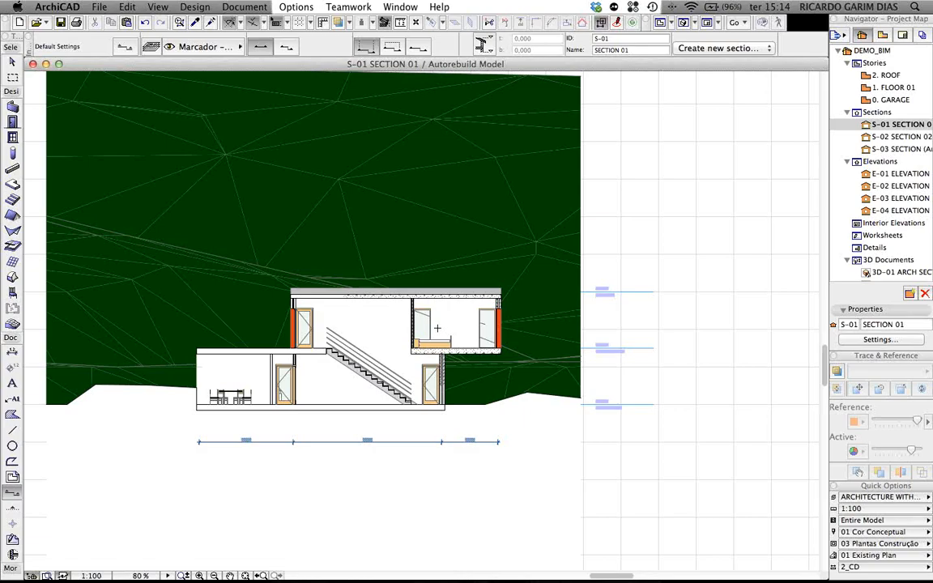
pyautogui.scroll(-1, 436, 328)
pyautogui.scroll(3, 383, 338)
# Step: Examine sections S-02 SECTION 02 and S-03 SECTION in turn
pyautogui.click(883, 137)
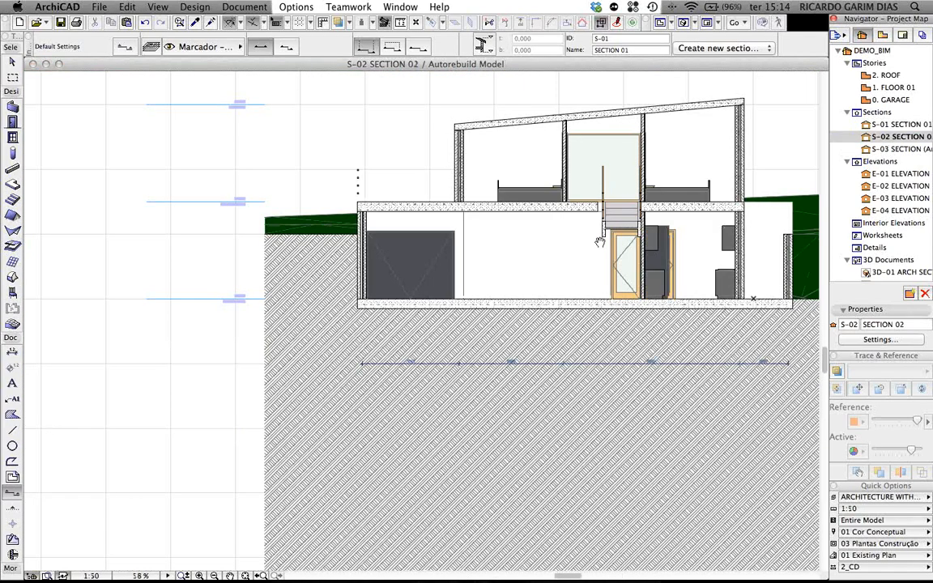
pyautogui.moveTo(599, 241); pyautogui.dragTo(467, 254, button='middle')
pyautogui.doubleClick(891, 149)
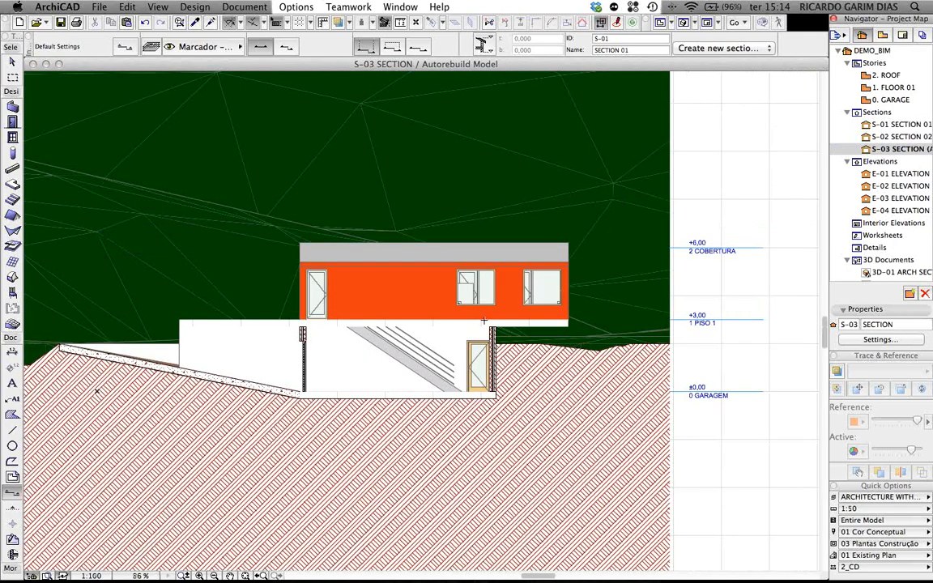
pyautogui.scroll(2, 350, 355)
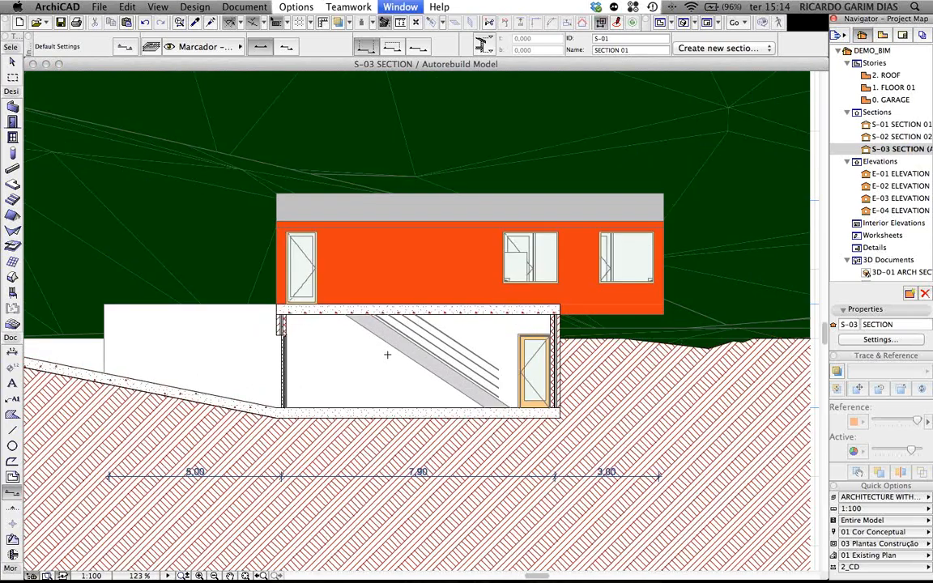
# Step: Draw a vertical section line through the furnished rooms on the garage plan with SECTION 02's settings, looking toward the garage, and open the new section
pyautogui.press('F2')
pyautogui.moveTo(438, 367); pyautogui.dragTo(453, 355, button='middle')
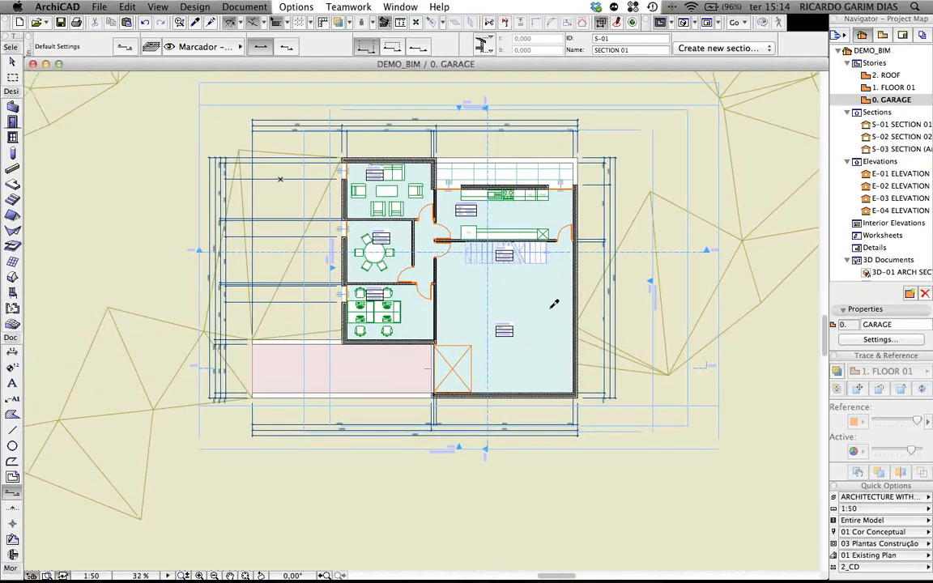
pyautogui.keyDown('alt'); pyautogui.click(486, 308); pyautogui.keyUp('alt')
pyautogui.moveTo(421, 275); pyautogui.dragTo(421, 293, button='middle')
pyautogui.click(386, 126)
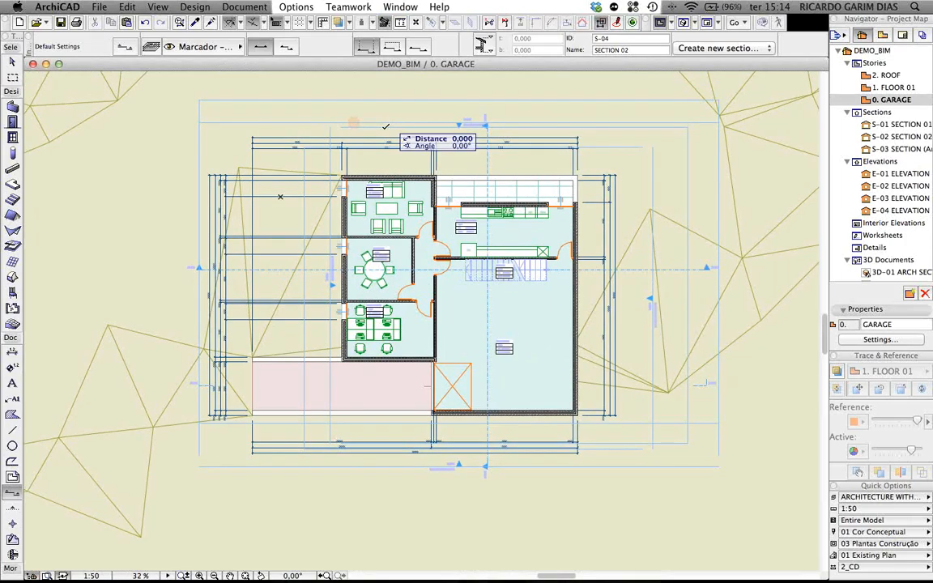
pyautogui.click(387, 467)
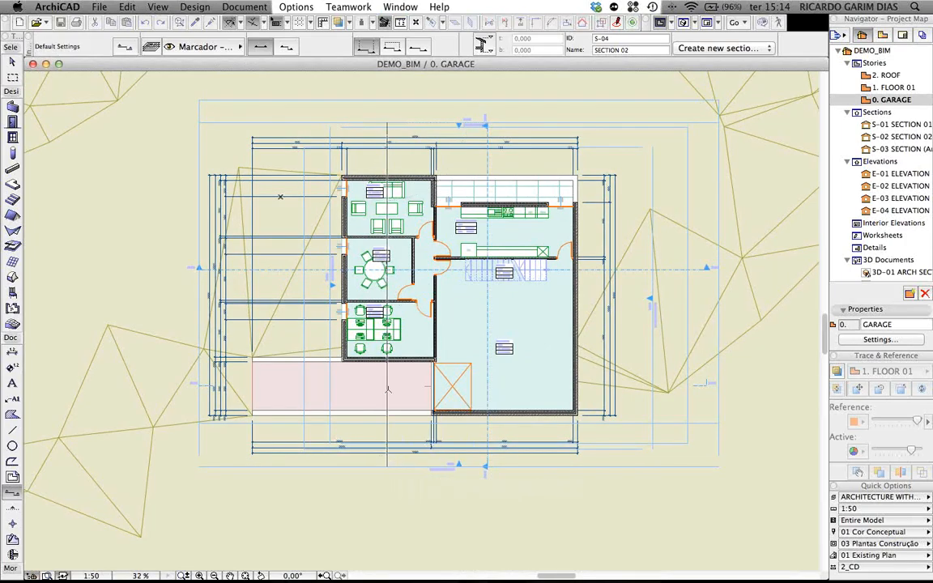
pyautogui.click(553, 433)
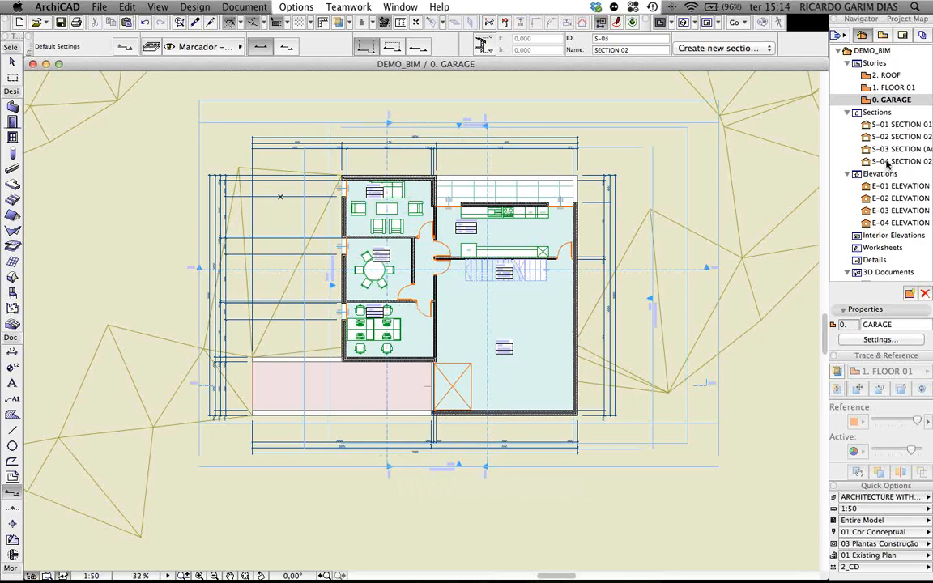
pyautogui.click(887, 162)
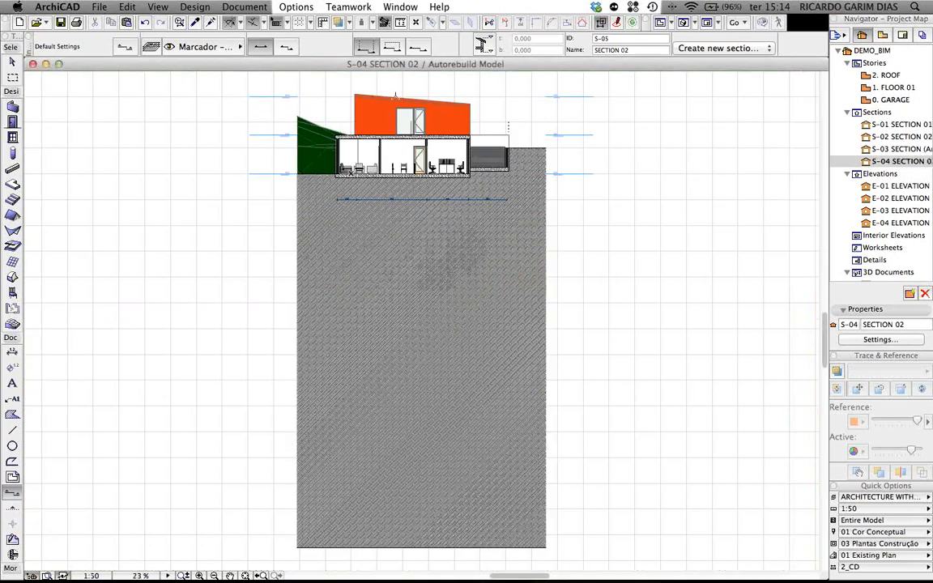
# Step: Examine the cut rooms, furniture and garage door up close in the new section S-04 SECTION 02
pyautogui.scroll(3, 395, 96)
pyautogui.scroll(3, 545, 100)
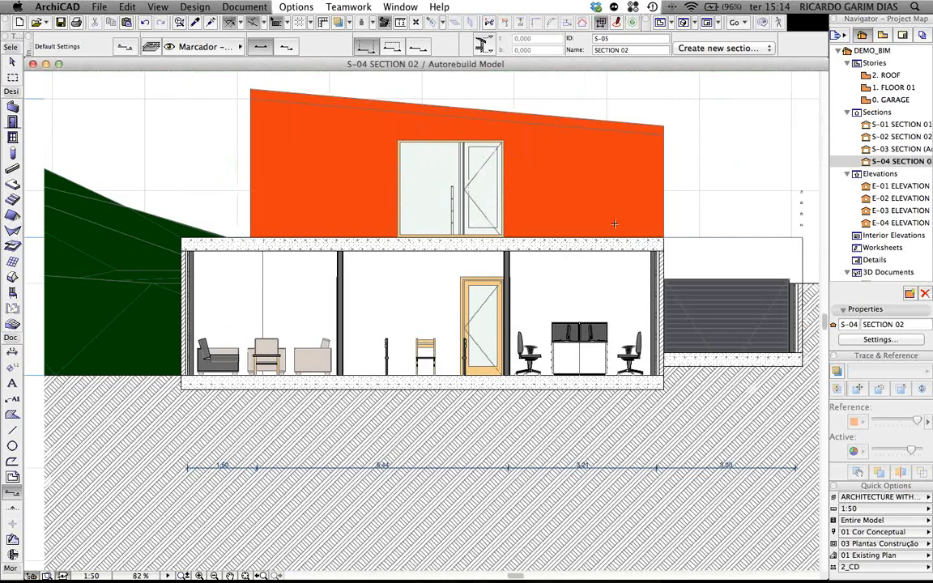
pyautogui.hscroll(3, 556, 196)
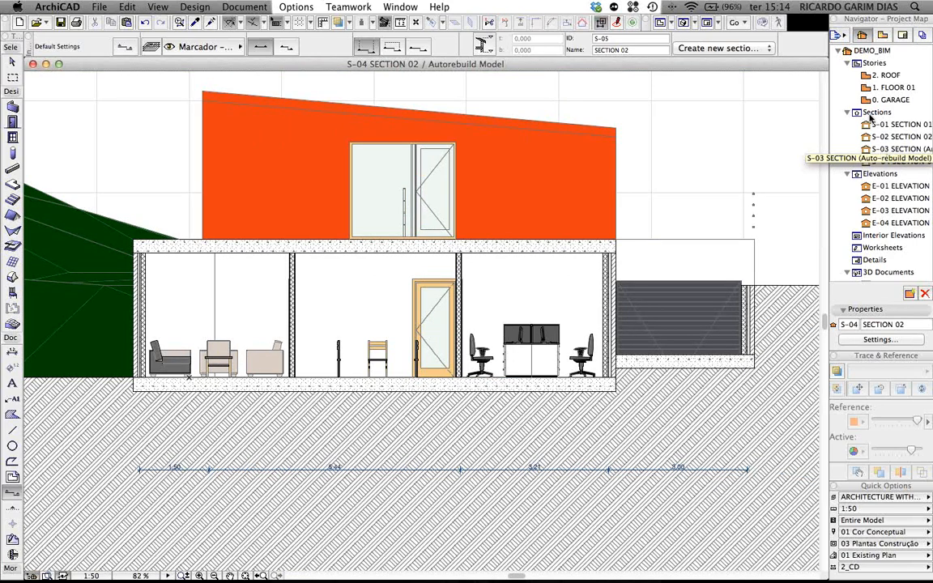
# Step: Open elevations E-01, E-02, E-03 and E-04 in turn to inspect each facade, and return to section S-04 SECTION 02
pyautogui.doubleClick(883, 188)
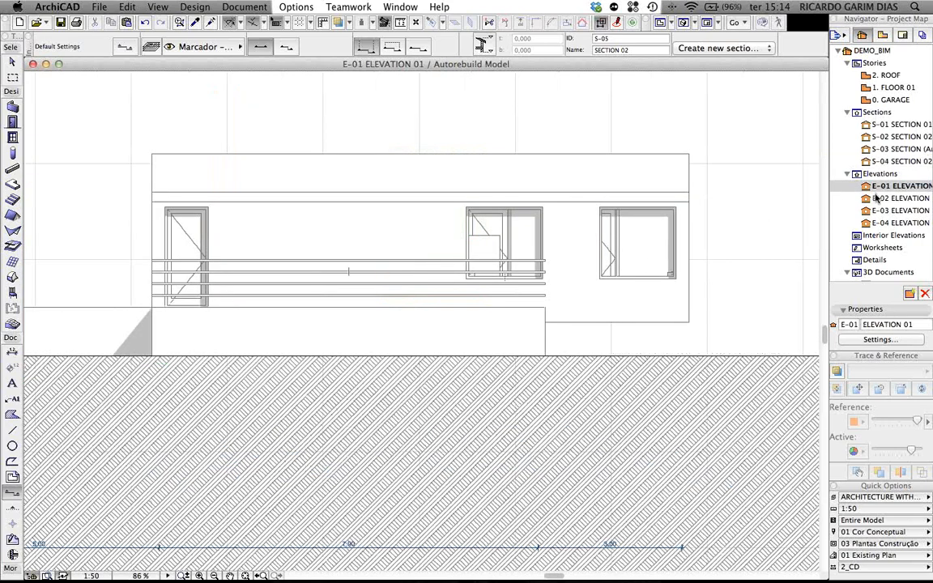
pyautogui.click(890, 199)
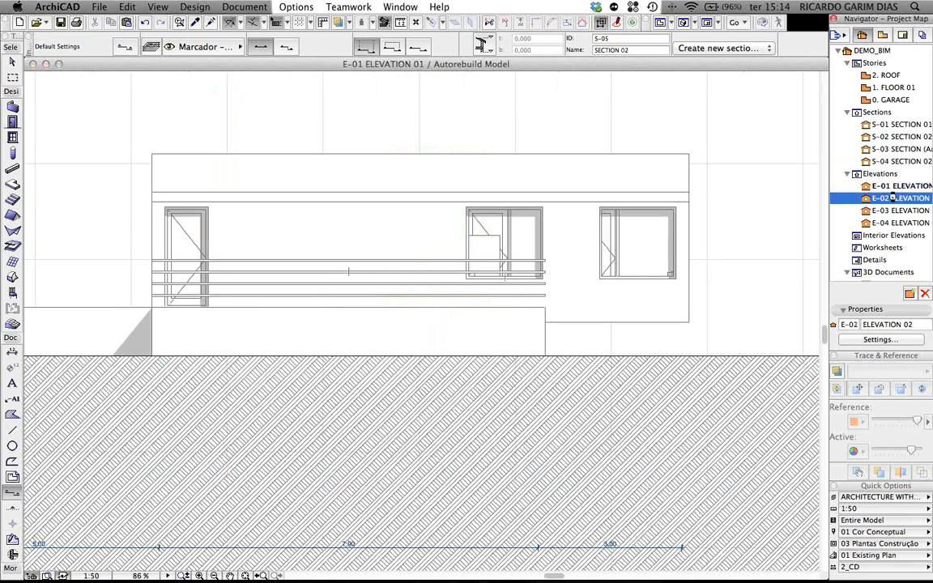
pyautogui.doubleClick(892, 198)
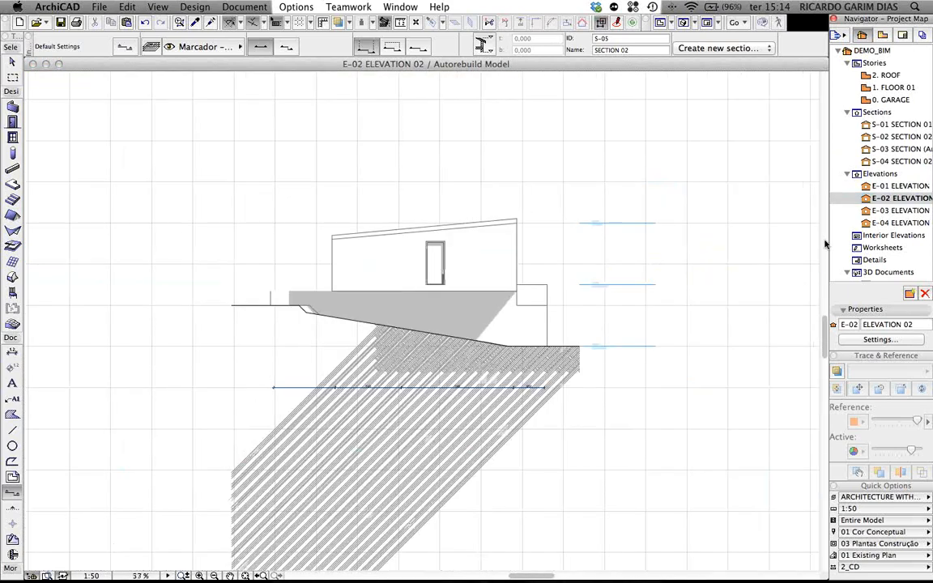
pyautogui.doubleClick(913, 210)
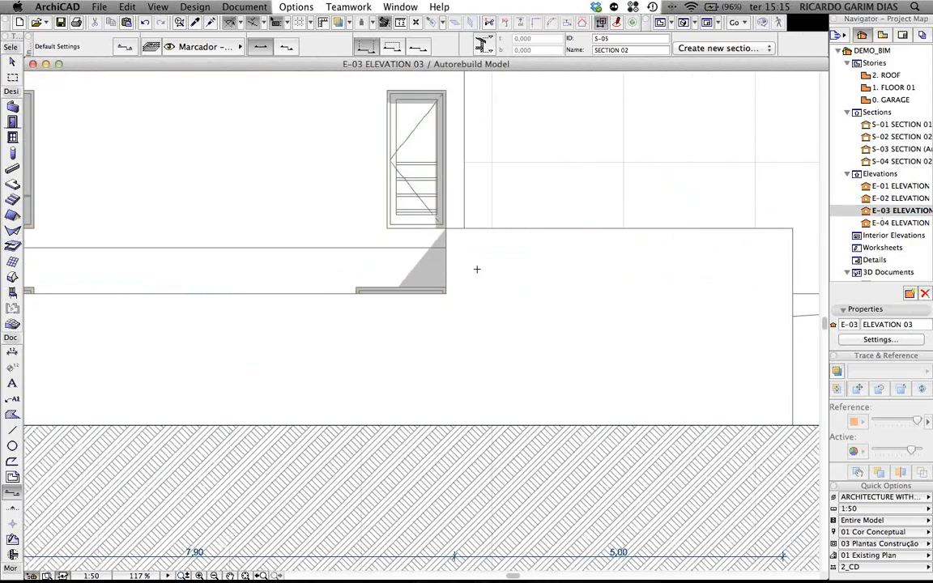
pyautogui.scroll(-5, 476, 269)
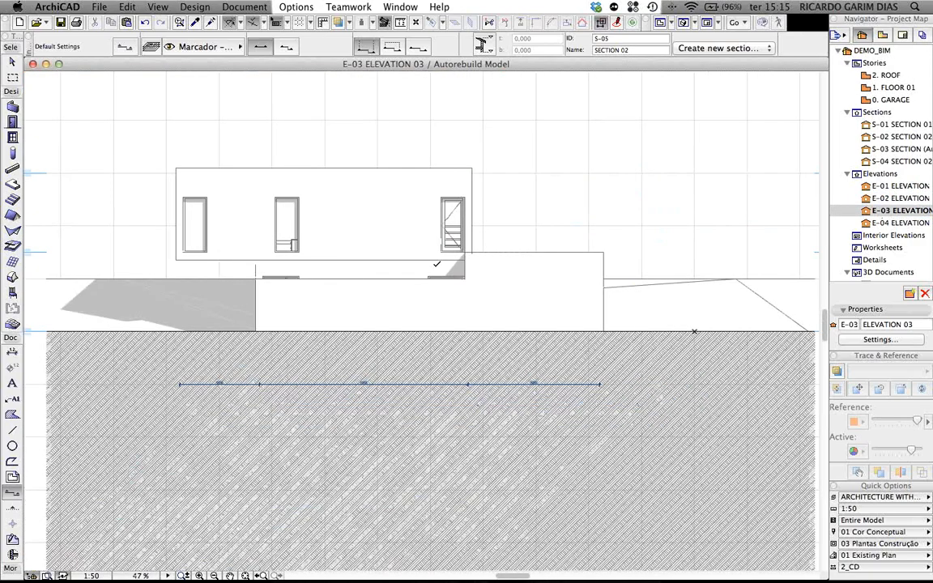
pyautogui.click(878, 221)
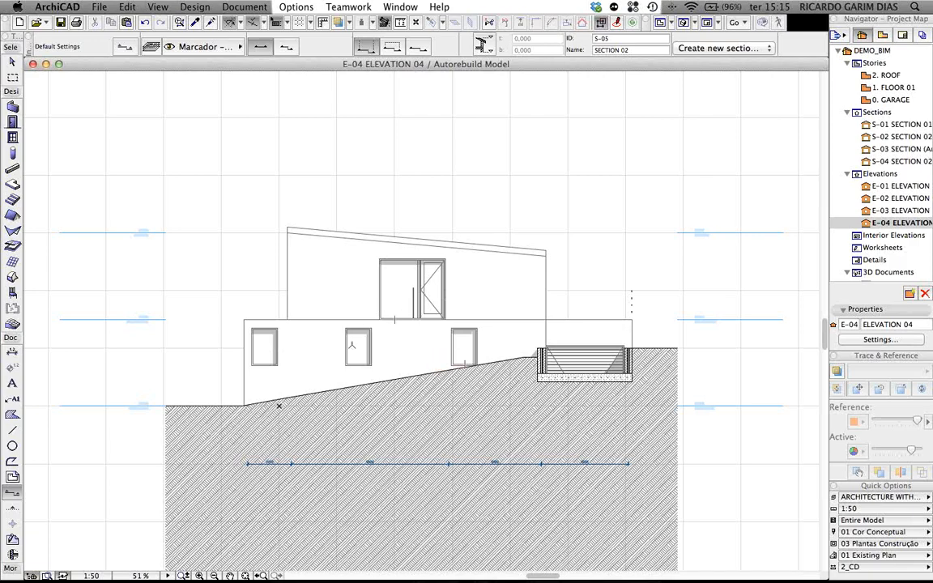
pyautogui.doubleClick(885, 161)
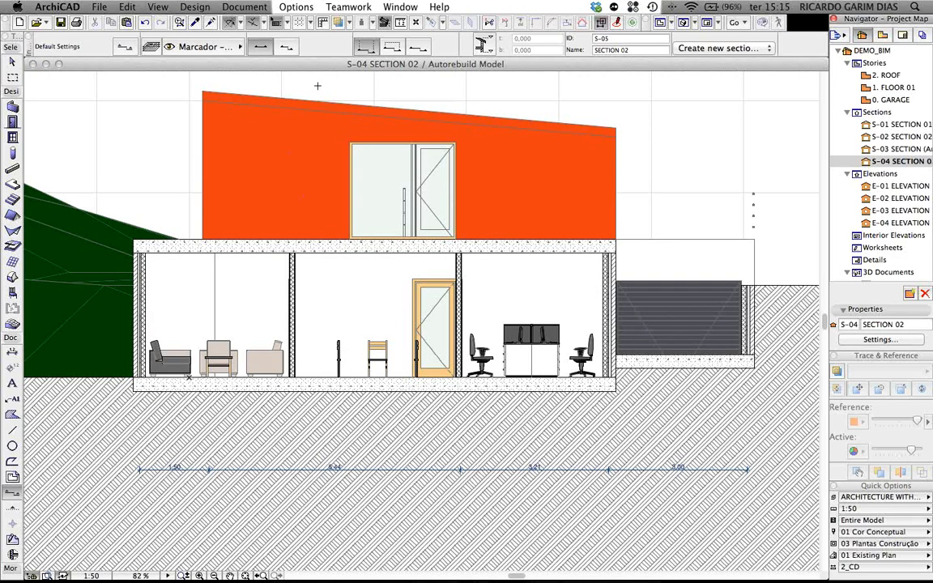
# Step: Open the settings of E-01 ELEVATION 01, review the Model Display options for cut elements, uncut elements, sun and shadows, and close them
pyautogui.click(880, 187)
pyautogui.click(877, 339)
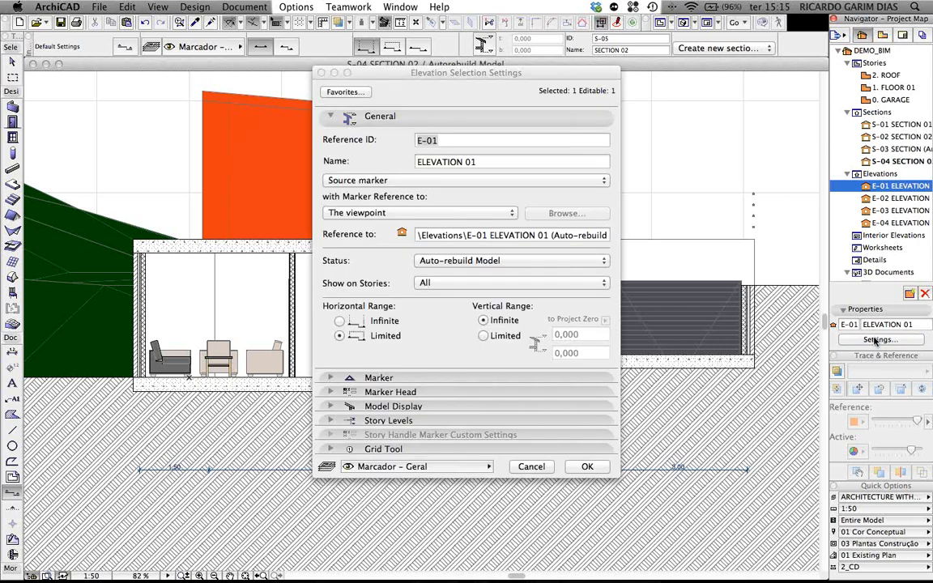
pyautogui.click(330, 406)
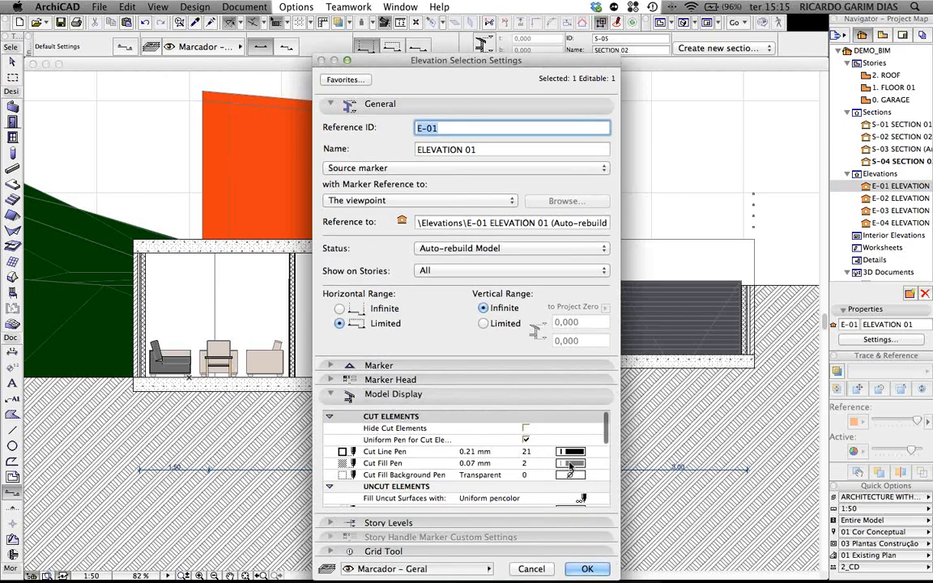
pyautogui.scroll(-1, 563, 453)
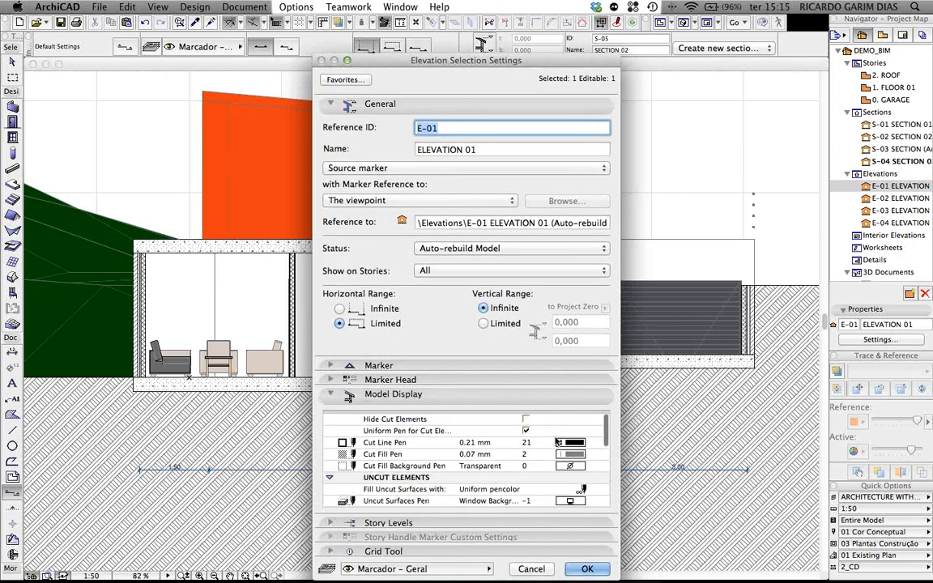
pyautogui.scroll(-1, 567, 437)
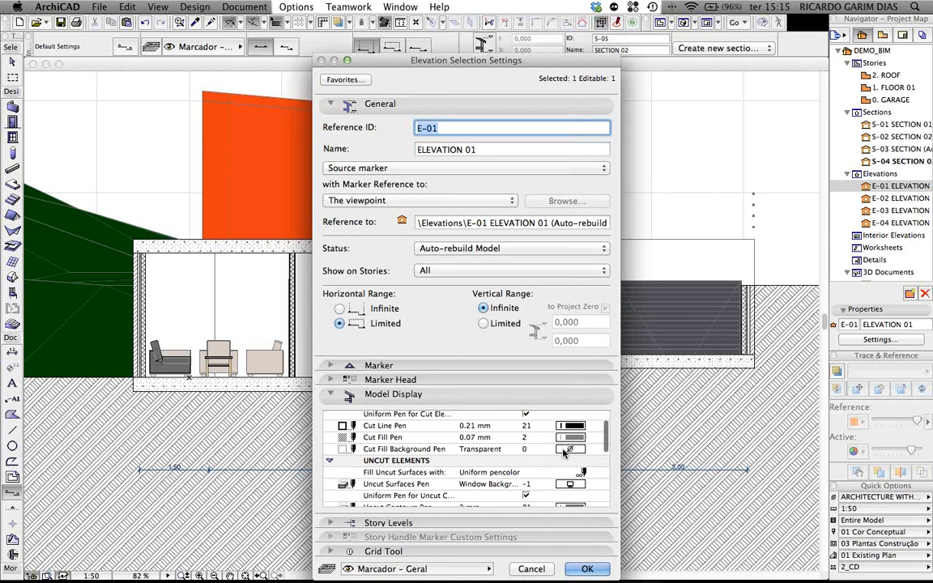
pyautogui.scroll(-6, 486, 447)
pyautogui.scroll(6, 451, 447)
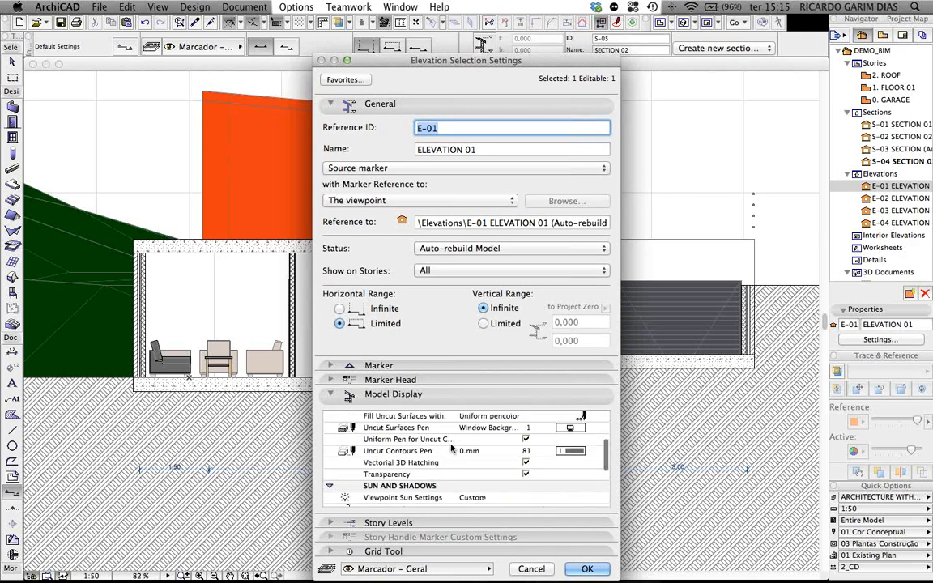
pyautogui.scroll(-1, 414, 489)
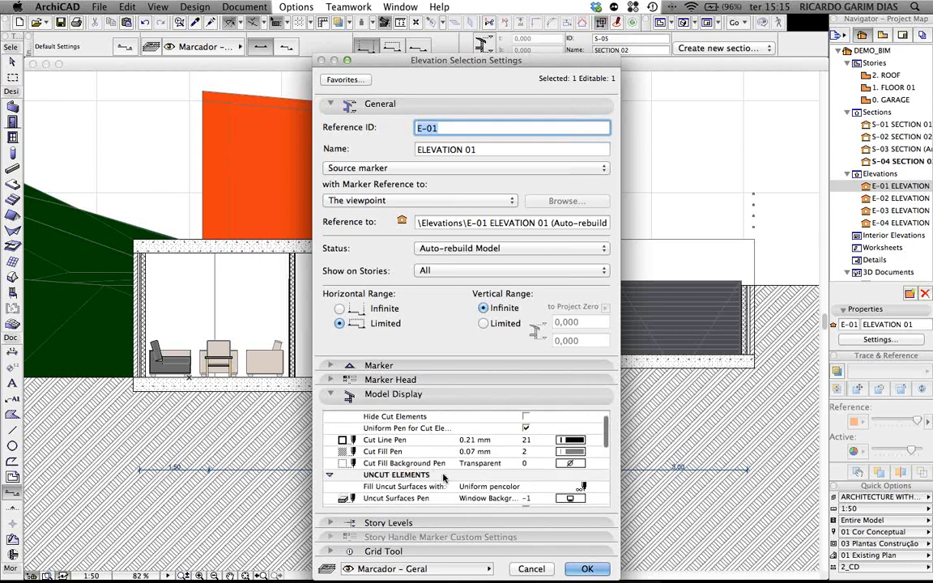
pyautogui.scroll(-7, 442, 478)
pyautogui.scroll(-2, 442, 478)
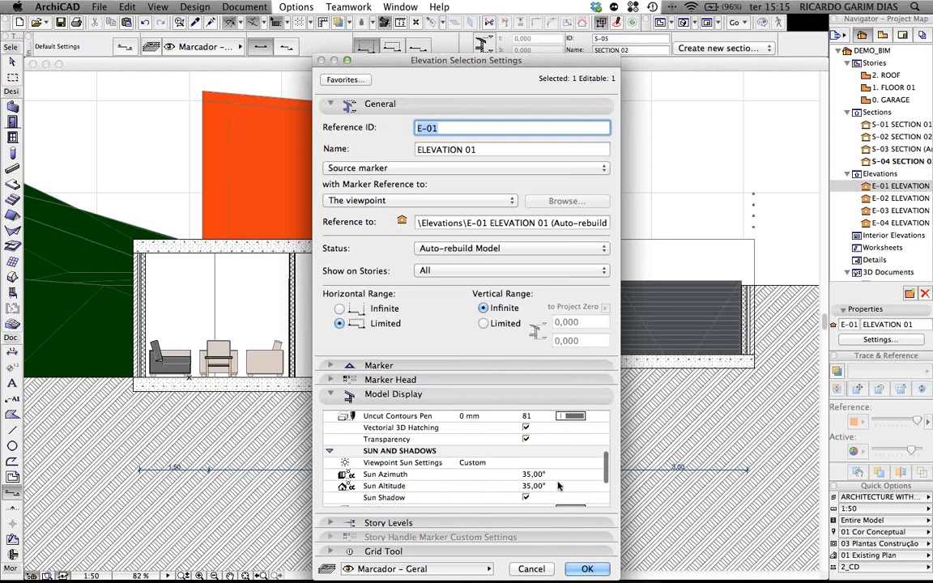
pyautogui.scroll(-3, 508, 465)
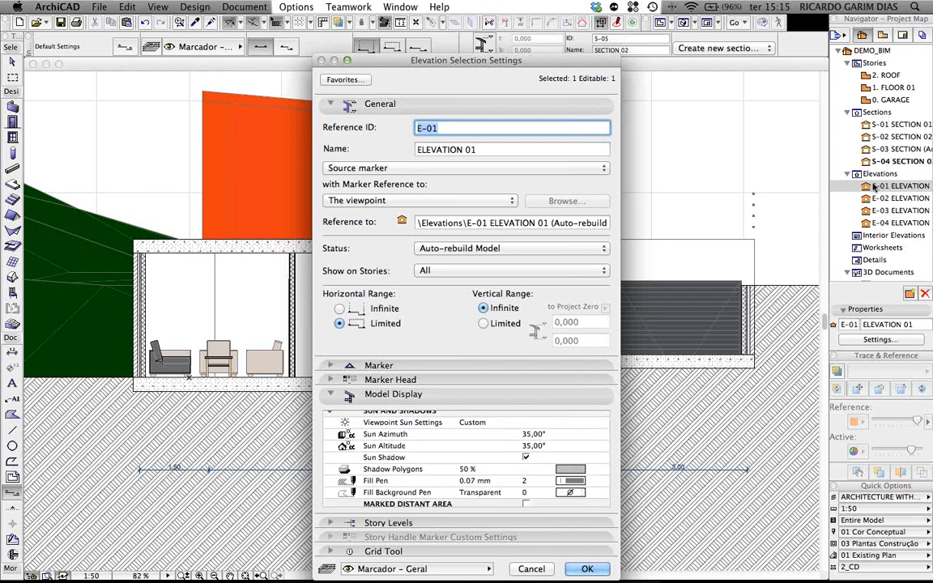
pyautogui.click(587, 569)
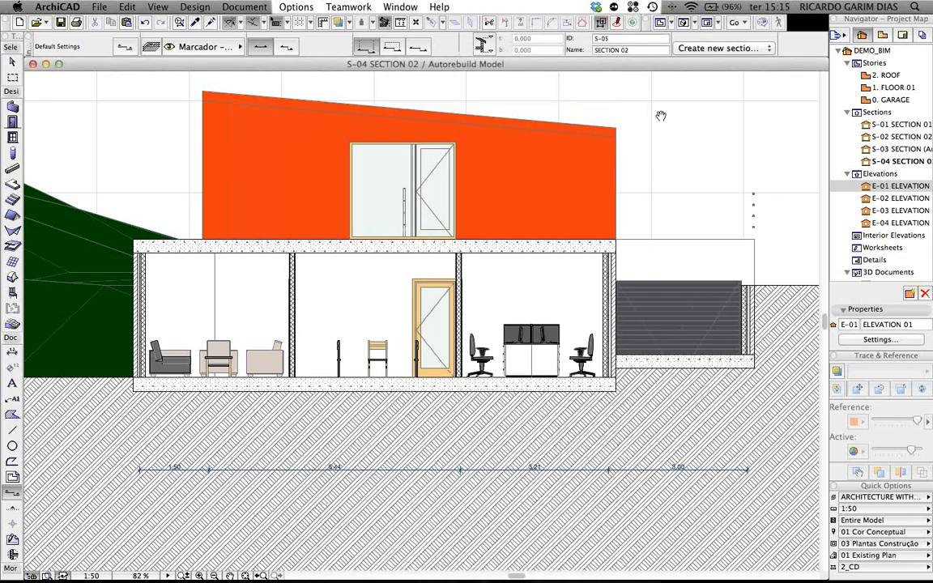
# Step: Return from the section to the 0. GARAGE floor plan and switch to the 1. FLOOR 01 story
pyautogui.moveTo(661, 115); pyautogui.dragTo(657, 118, button='middle')
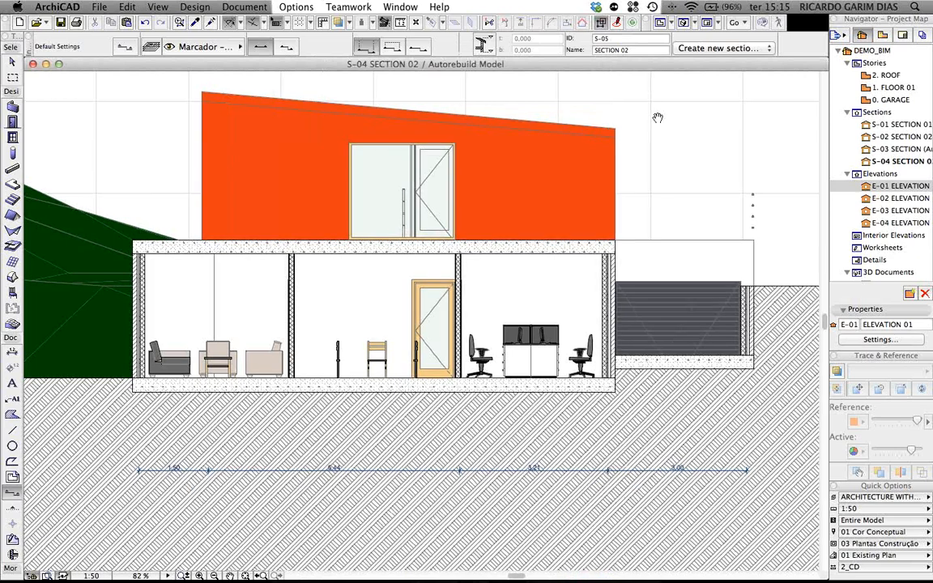
pyautogui.press('F2')
pyautogui.moveTo(528, 238); pyautogui.dragTo(480, 249, button='middle')
pyautogui.moveTo(577, 334); pyautogui.dragTo(507, 338, button='middle')
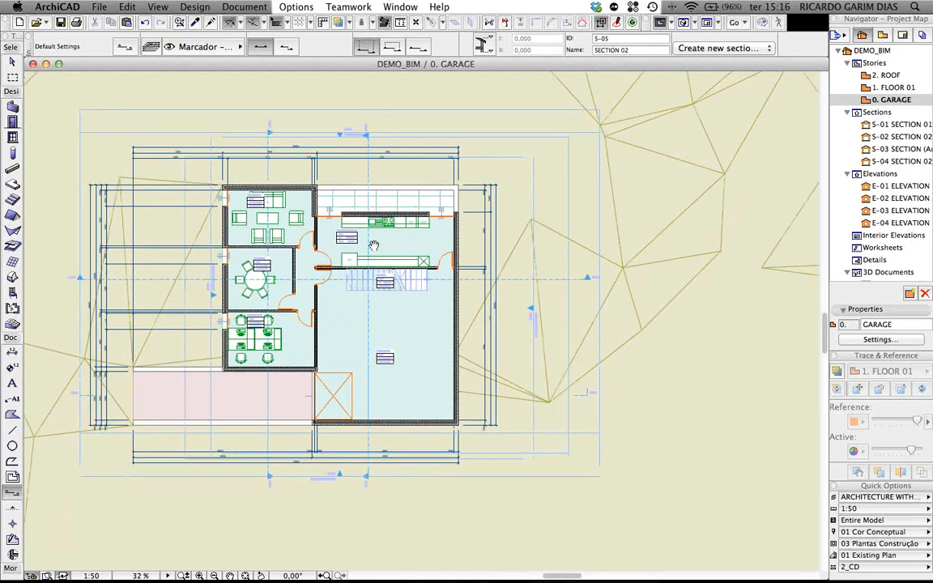
pyautogui.moveTo(374, 245); pyautogui.dragTo(383, 249, button='middle')
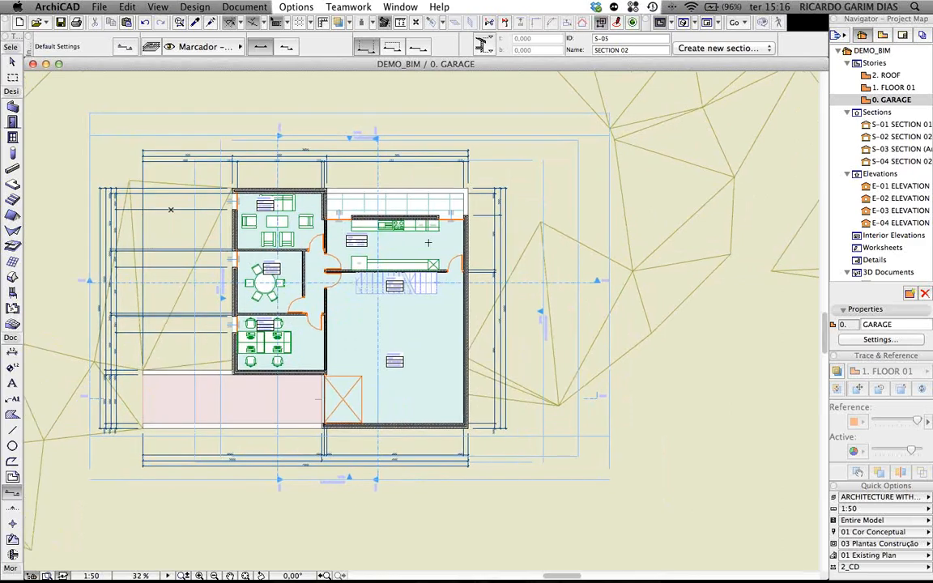
pyautogui.doubleClick(894, 87)
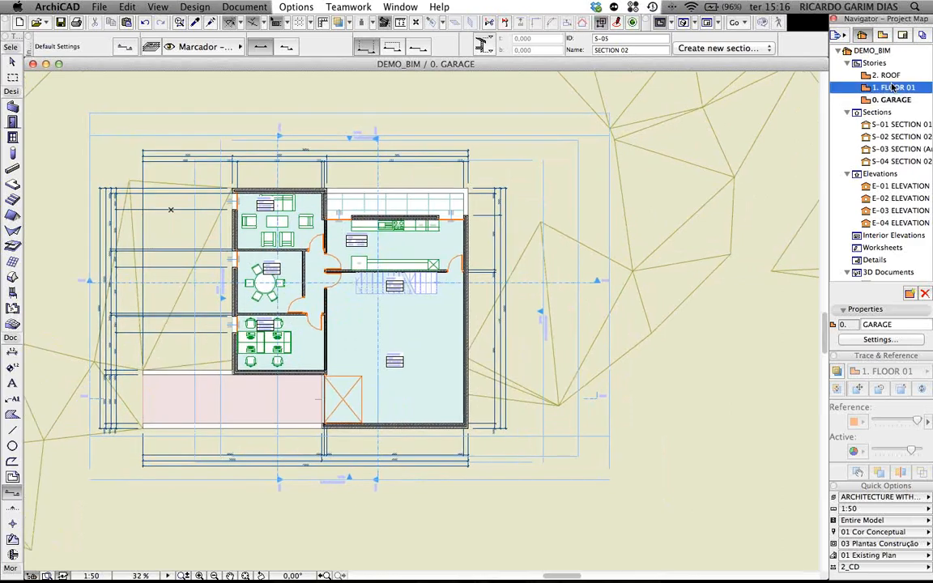
pyautogui.scroll(3, 553, 285)
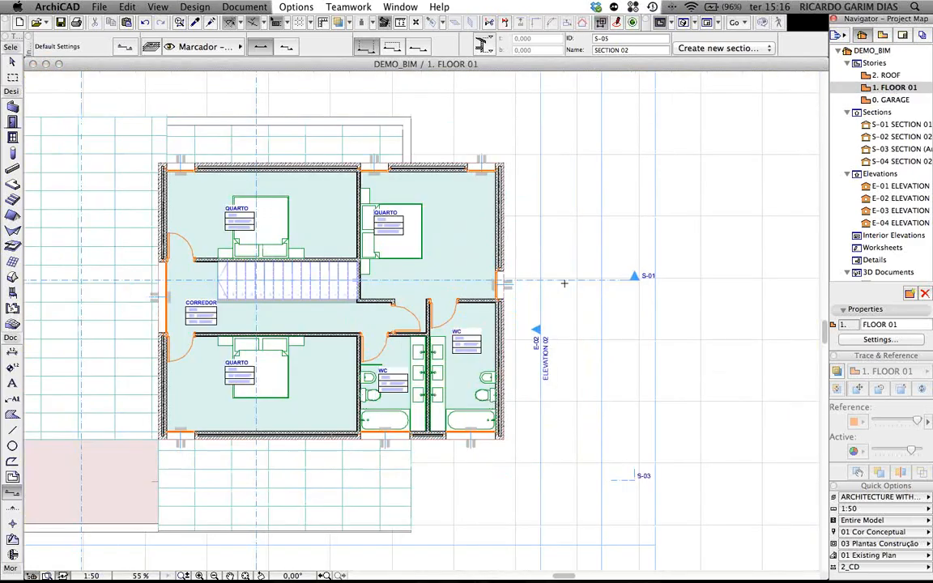
# Step: Review the default wall settings and pick up the parameters of the exterior wall along the upper bedrooms
pyautogui.moveTo(452, 165)
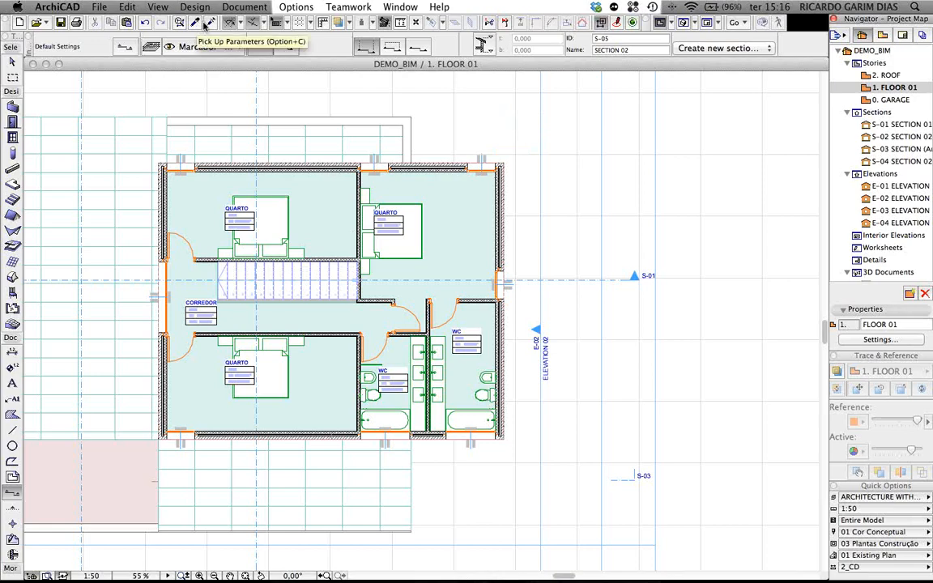
pyautogui.doubleClick(12, 106)
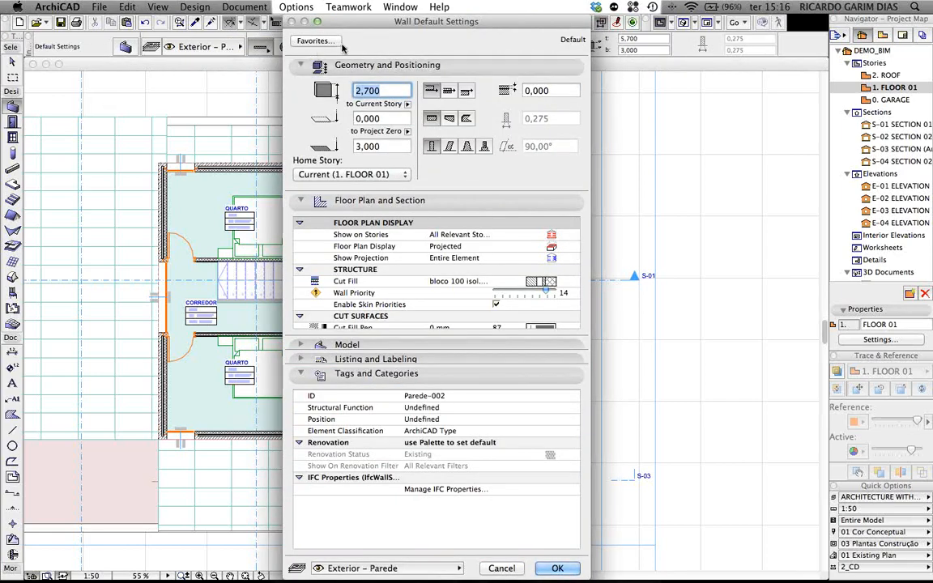
pyautogui.click(557, 568)
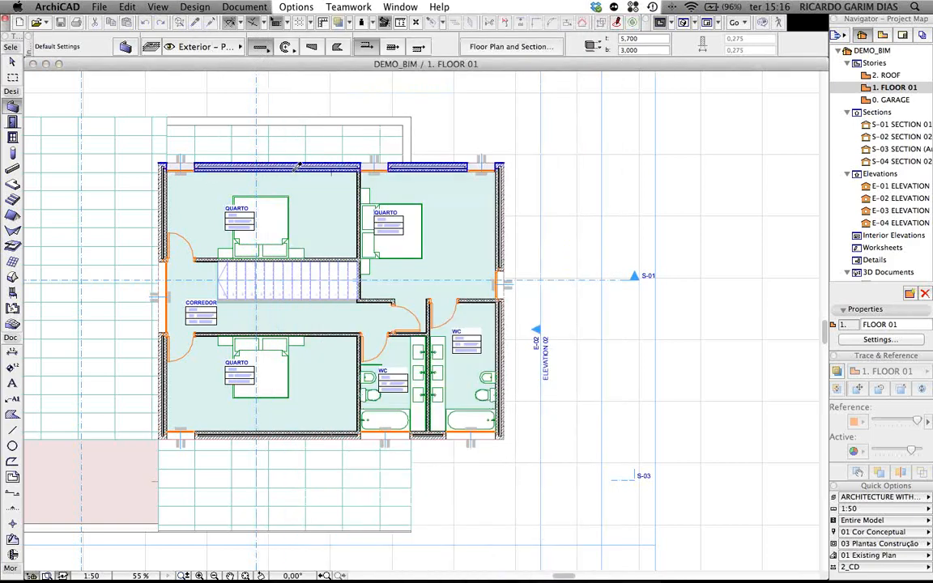
pyautogui.moveTo(297, 167)
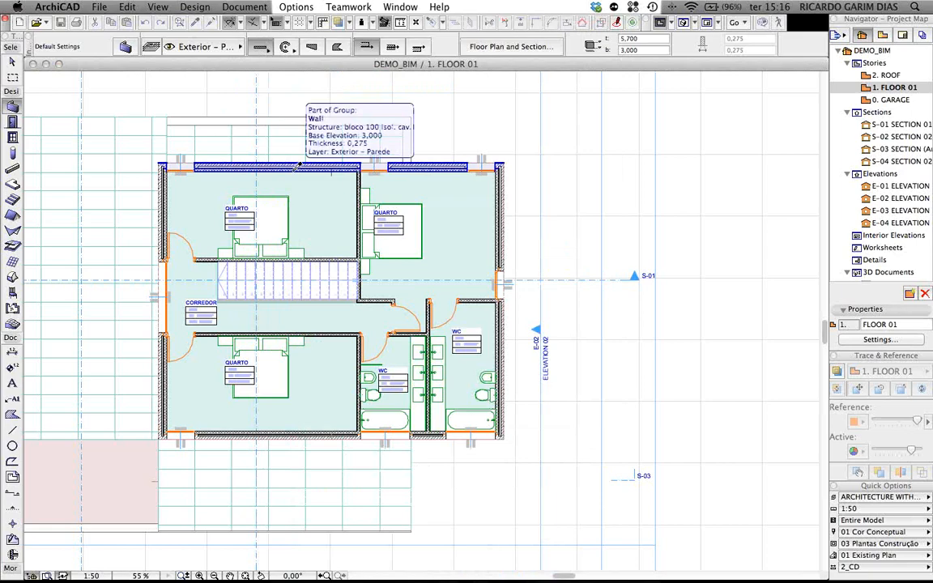
pyautogui.keyDown('alt'); pyautogui.click(297, 167); pyautogui.keyUp('alt')
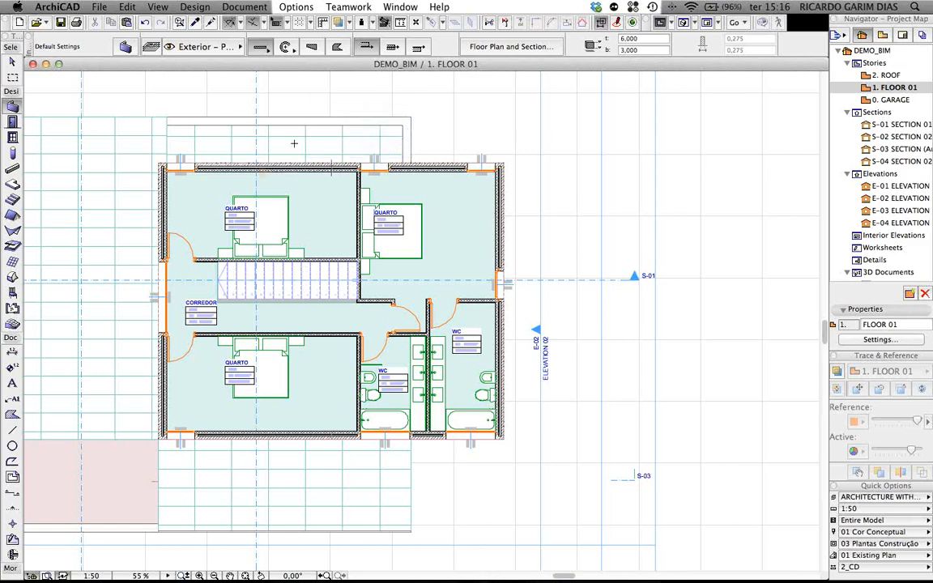
# Step: Draw a rectangle of exterior walls about 8.55 by 8.95 beside the house, aligned with the outer faces of its upper and lower walls
pyautogui.click(259, 47)
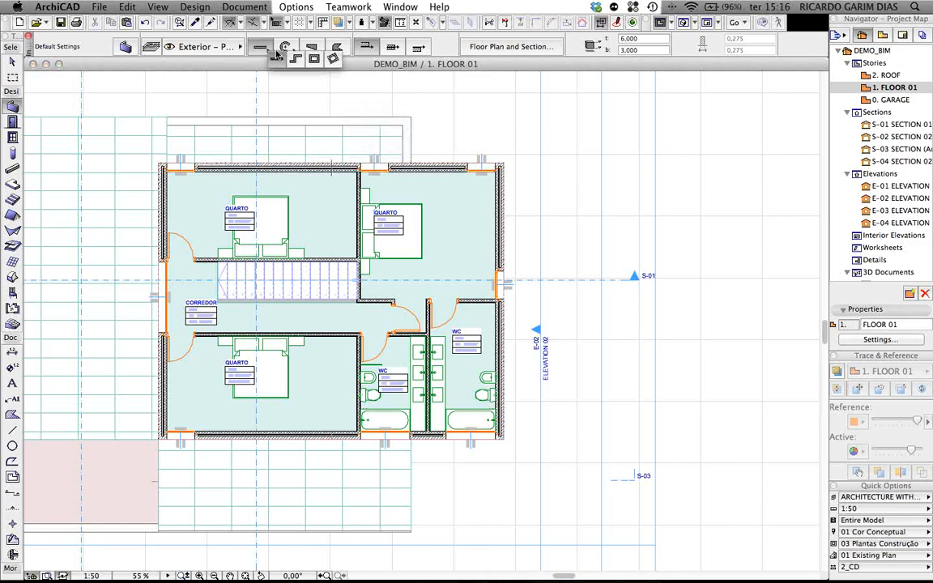
pyautogui.click(314, 59)
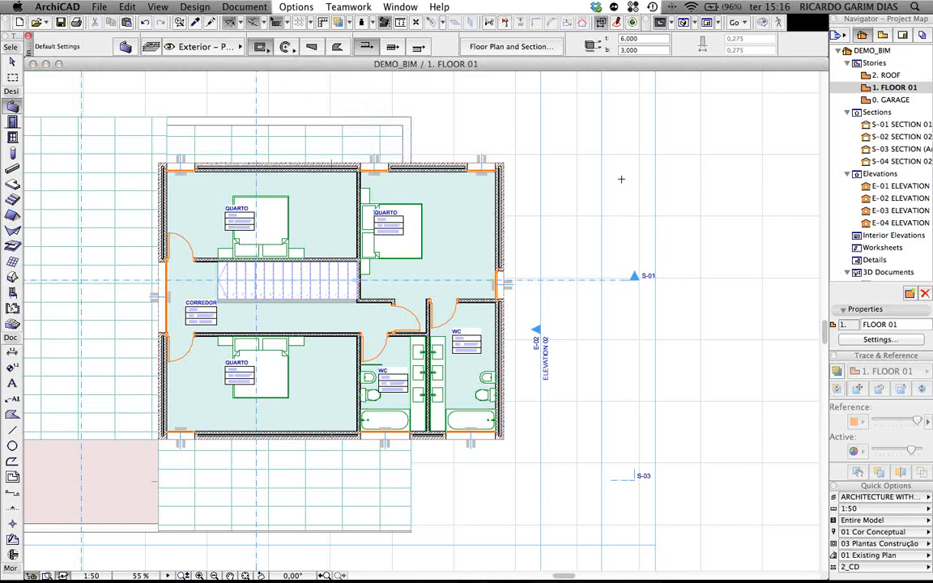
pyautogui.click(420, 163)
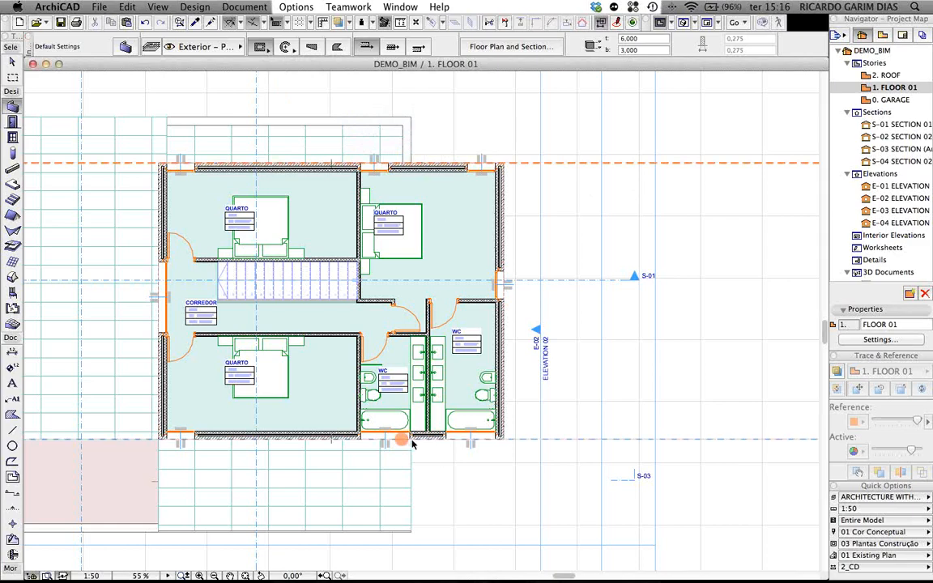
pyautogui.click(403, 439)
pyautogui.click(573, 438)
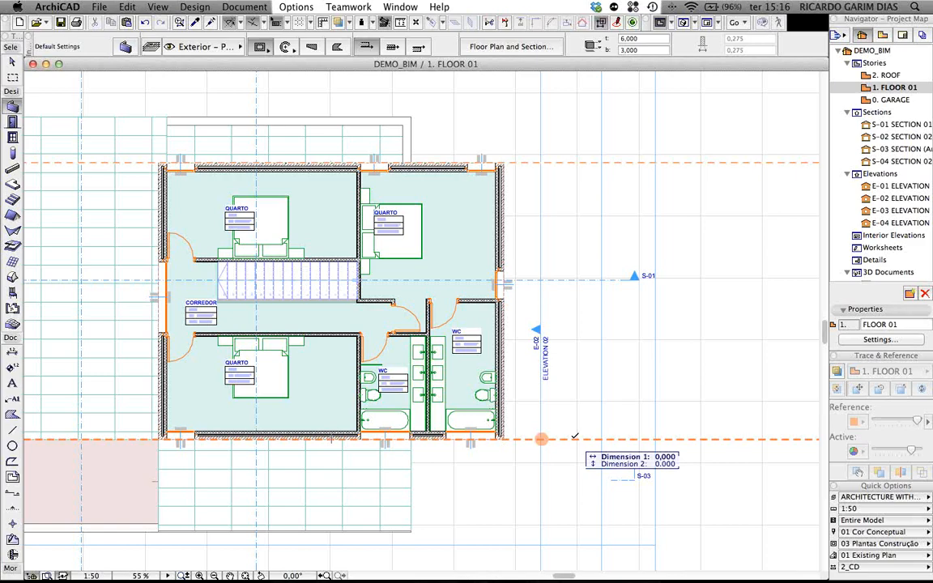
pyautogui.hscroll(6, 704, 246)
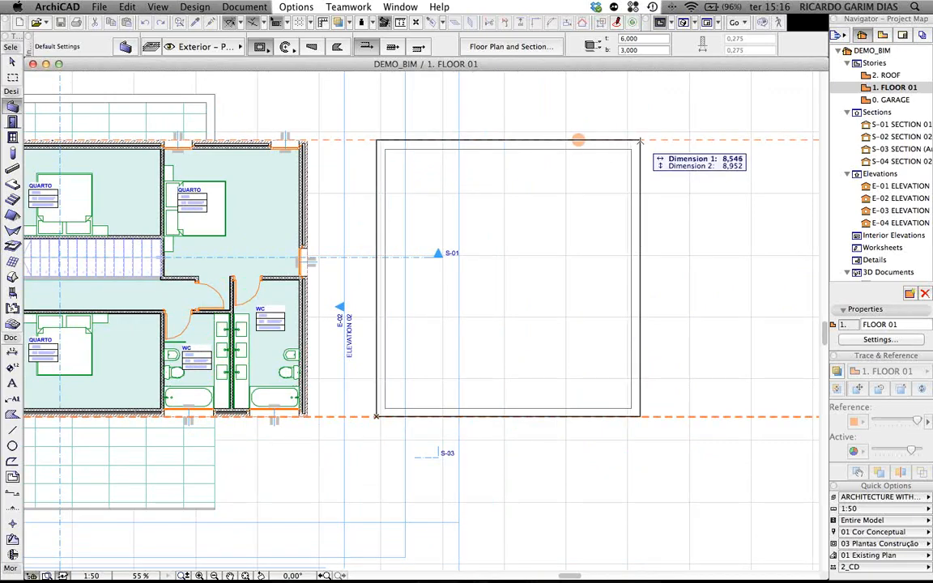
pyautogui.click(638, 141)
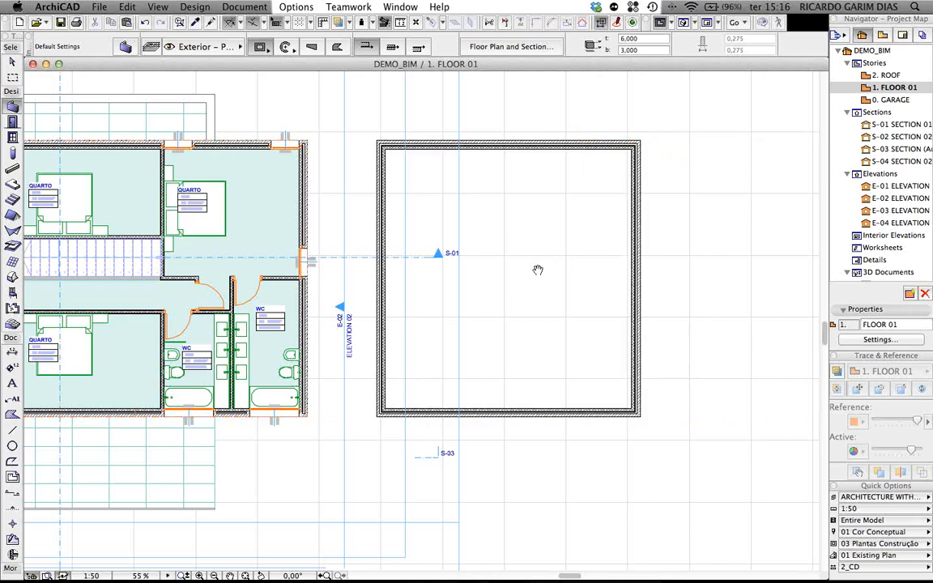
pyautogui.moveTo(538, 269); pyautogui.dragTo(629, 263, button='middle')
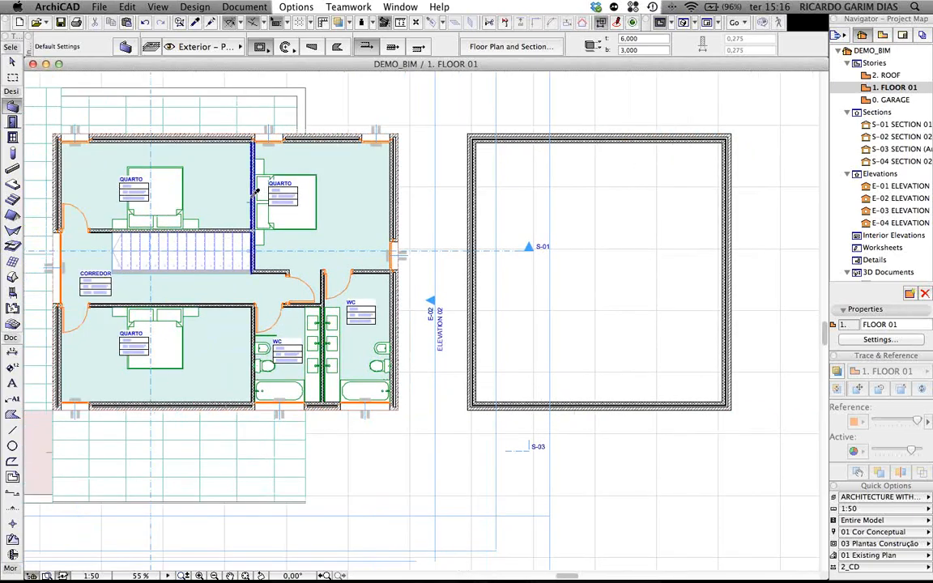
# Step: Pick up the interior wall settings beside the stairs and divide the new rectangle with one vertical and one horizontal straight wall
pyautogui.keyDown('alt'); pyautogui.click(254, 195); pyautogui.keyUp('alt')
pyautogui.click(604, 400)
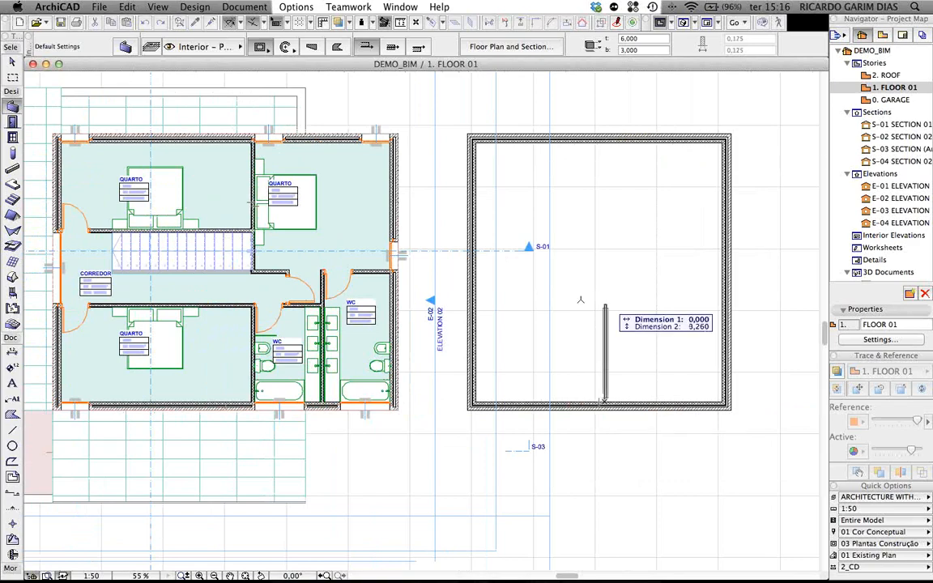
pyautogui.click(259, 46)
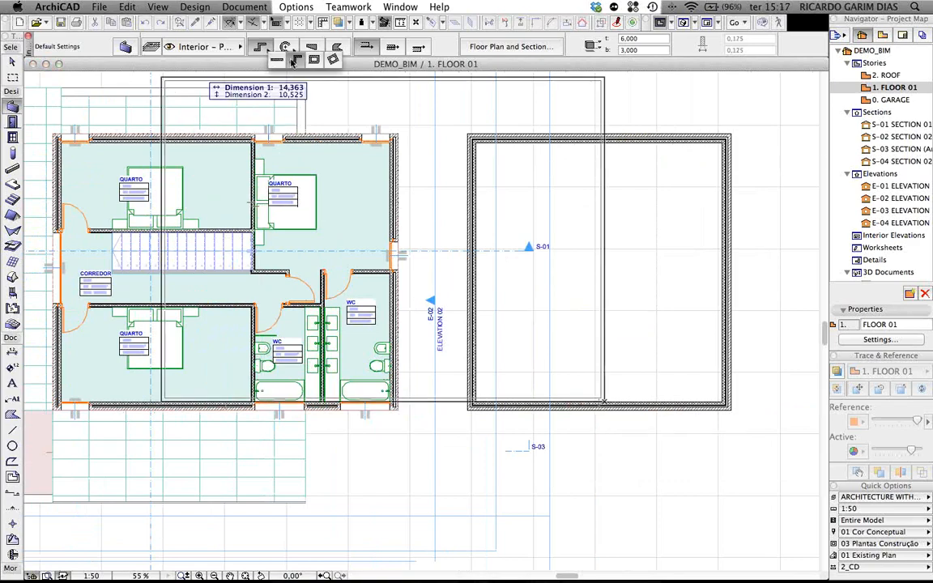
pyautogui.click(278, 61)
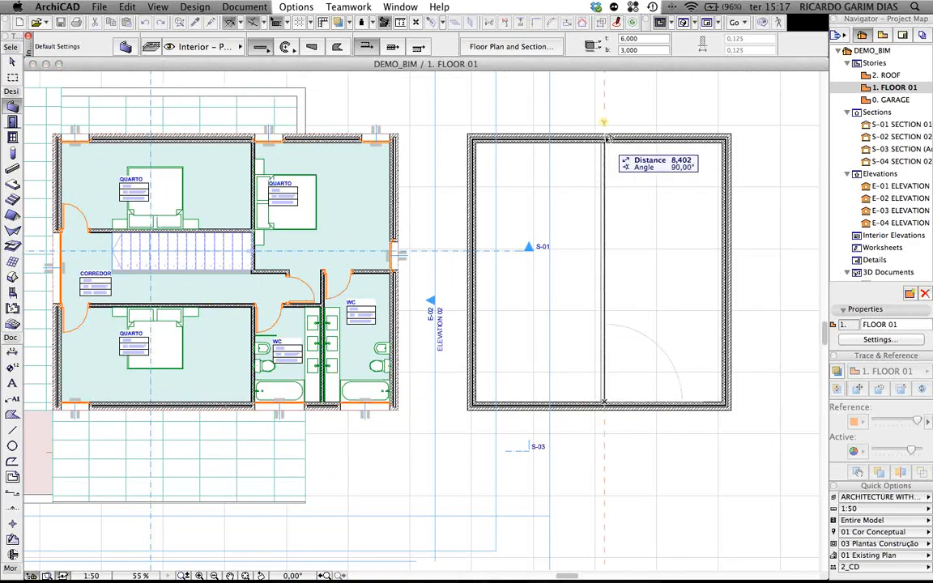
pyautogui.click(605, 138)
pyautogui.click(605, 137)
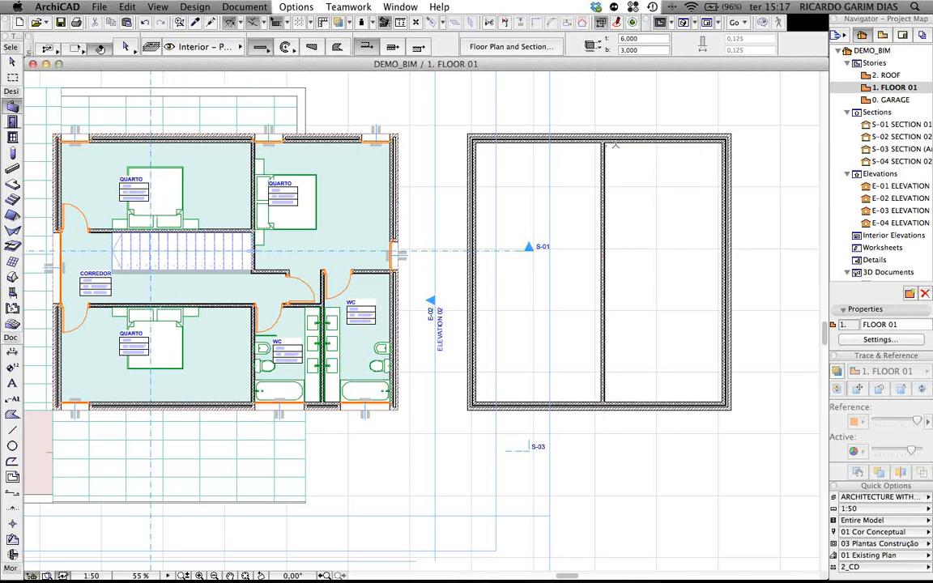
pyautogui.click(474, 234)
pyautogui.click(726, 233)
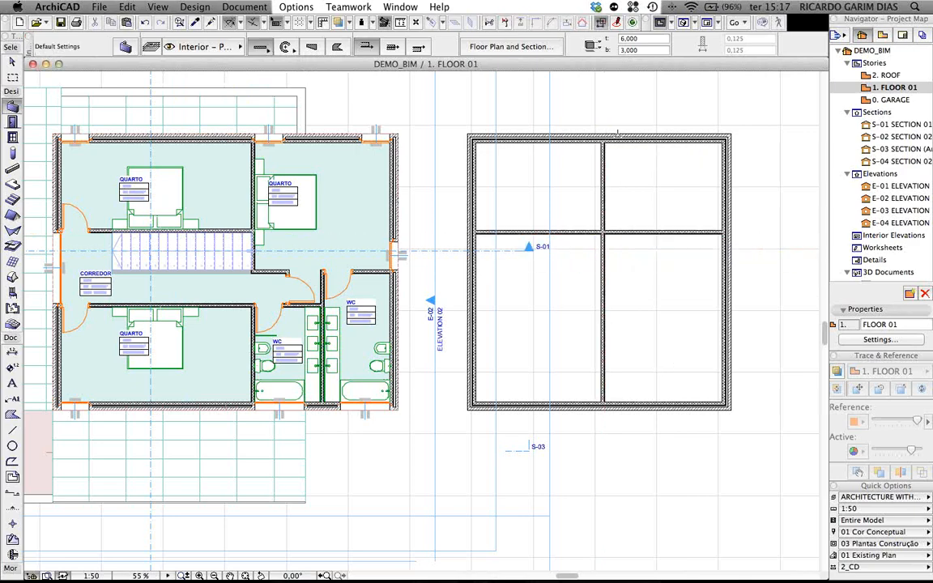
# Step: Examine how the new interior walls join each other and the layered exterior walls of the rectangle
pyautogui.scroll(10, 608, 129)
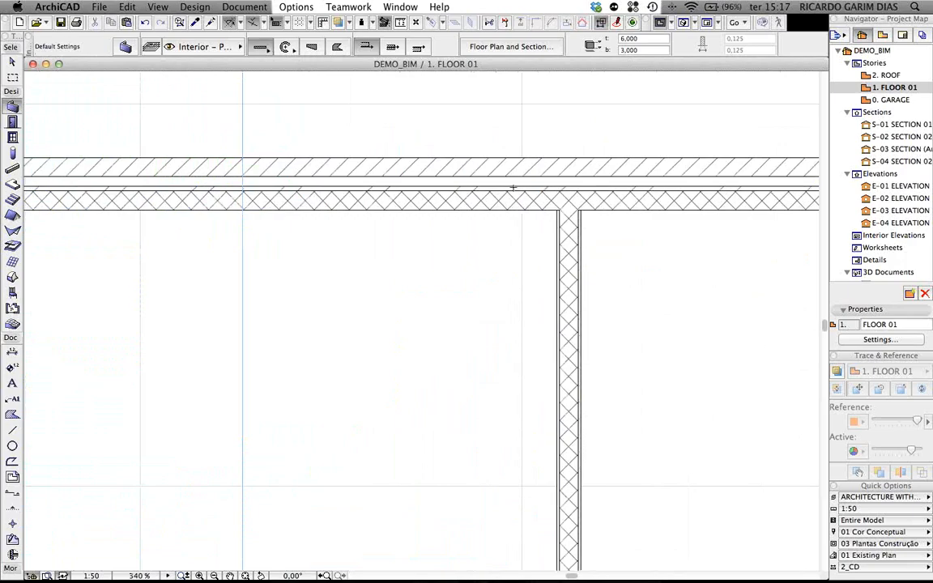
pyautogui.scroll(-4, 571, 253)
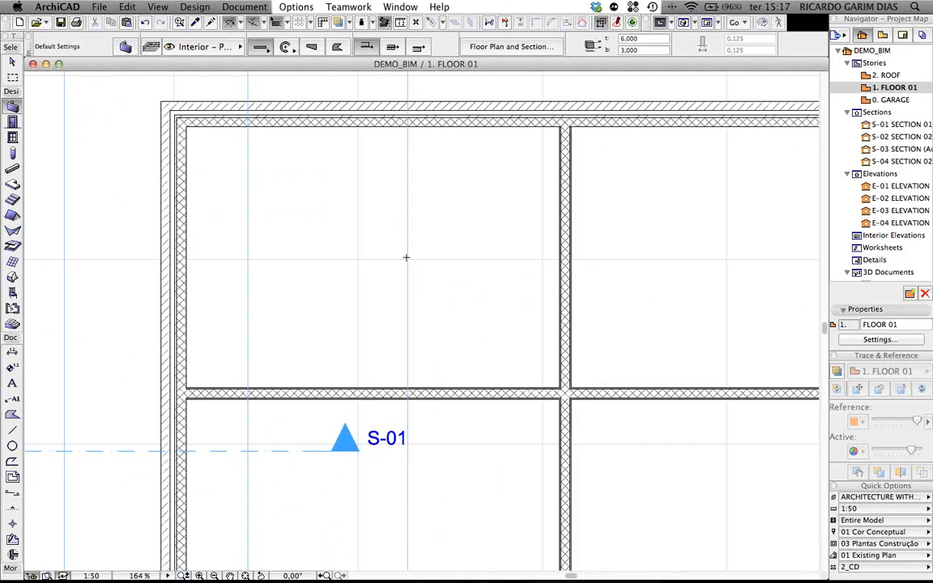
pyautogui.moveTo(406, 261); pyautogui.dragTo(469, 209, button='middle')
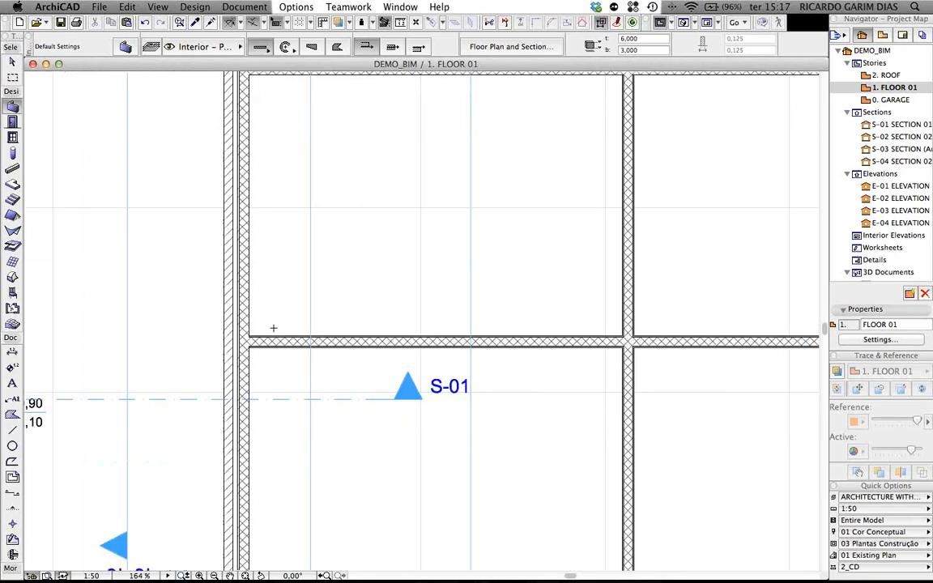
pyautogui.moveTo(426, 479); pyautogui.dragTo(452, 366, button='middle')
pyautogui.moveTo(512, 377); pyautogui.dragTo(491, 240, button='middle')
pyautogui.moveTo(540, 412); pyautogui.dragTo(535, 245, button='middle')
pyautogui.scroll(-6, 545, 338)
pyautogui.moveTo(545, 337); pyautogui.dragTo(570, 368, button='middle')
pyautogui.scroll(5, 270, 224)
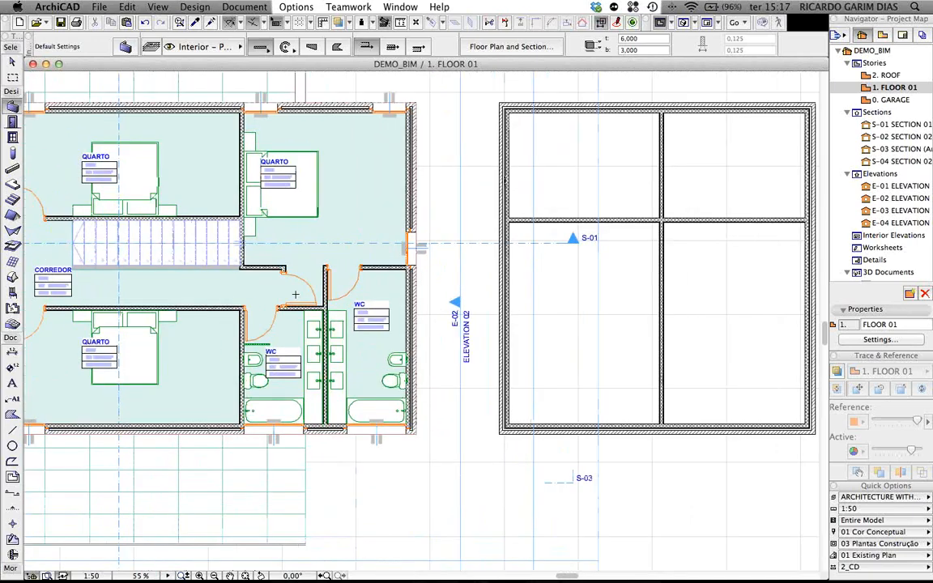
# Step: Pick up the corridor's Porta 16 door settings and place the door in the lower vertical interior wall, opening into the lower-right room
pyautogui.keyDown('alt'); pyautogui.click(266, 228); pyautogui.keyUp('alt')
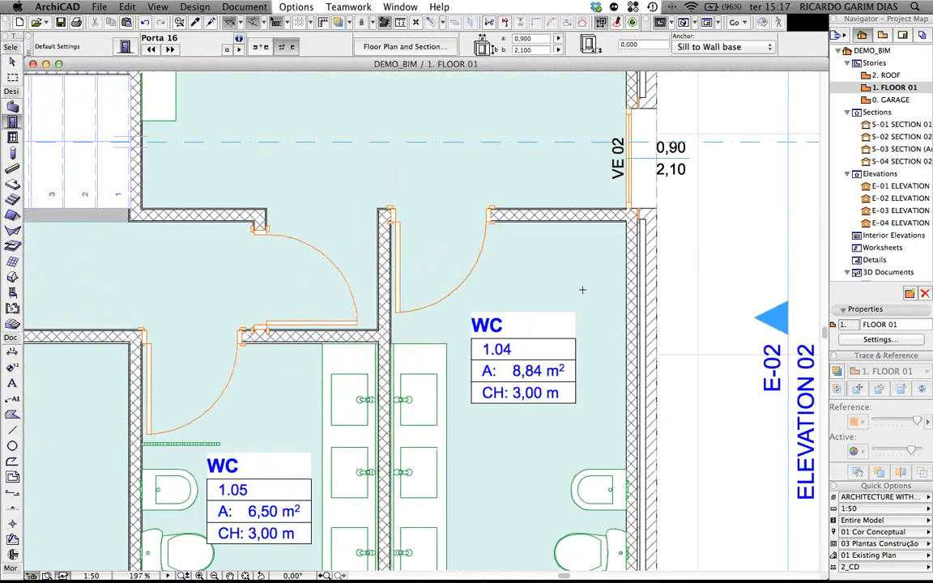
pyautogui.scroll(-1, 582, 289)
pyautogui.scroll(-3, 582, 289)
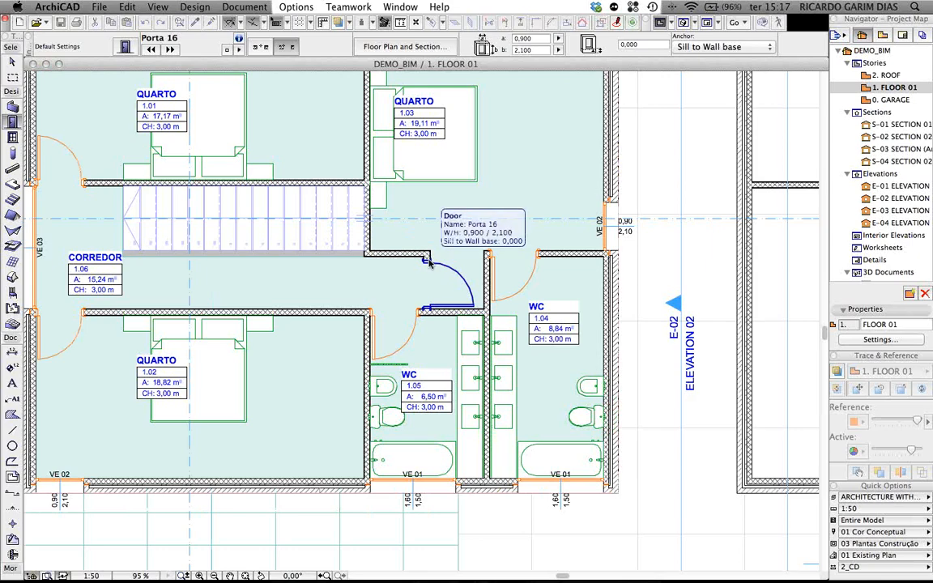
pyautogui.moveTo(516, 323); pyautogui.dragTo(269, 272, button='middle')
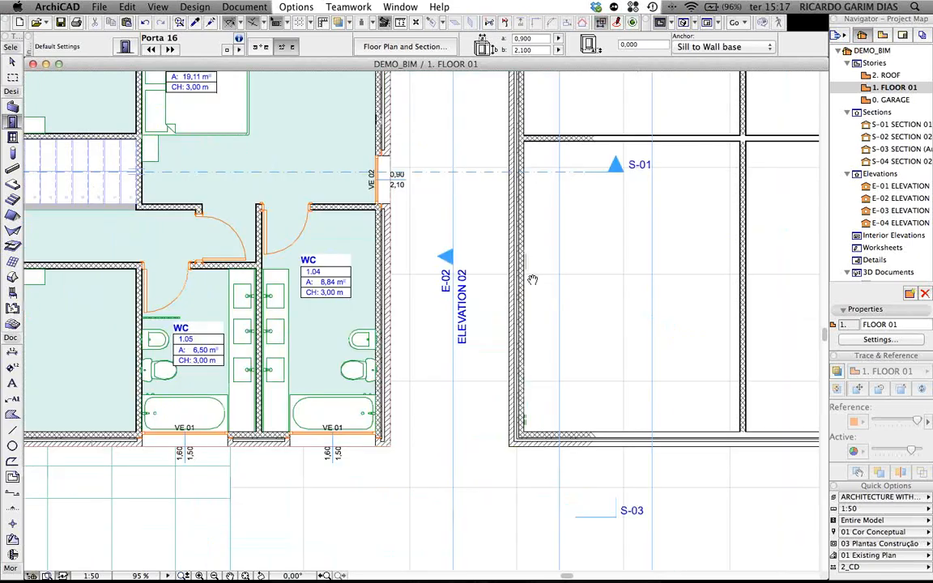
pyautogui.moveTo(603, 288); pyautogui.dragTo(448, 305, button='middle')
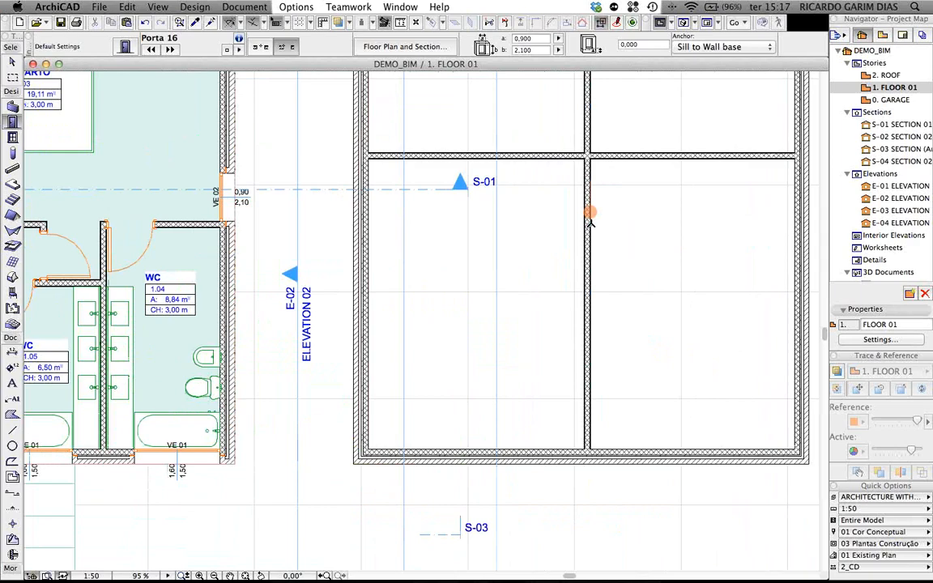
pyautogui.click(590, 251)
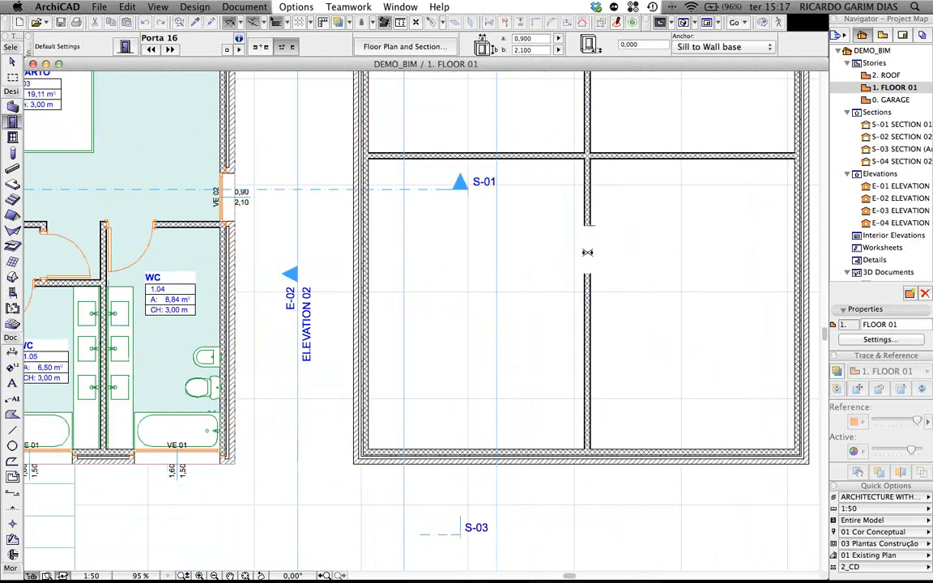
pyautogui.click(610, 307)
# Step: Reuse the Layout Cama 16 bed from the upper-right bedroom and place it with its headboard against the lower-left room's exterior wall
pyautogui.scroll(-2, 468, 290)
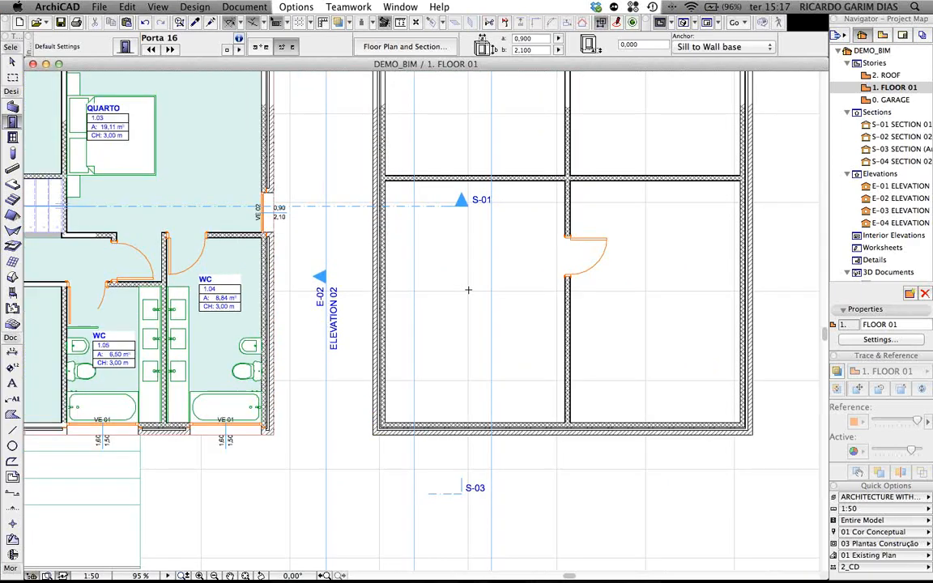
pyautogui.moveTo(499, 283); pyautogui.dragTo(641, 266, button='middle')
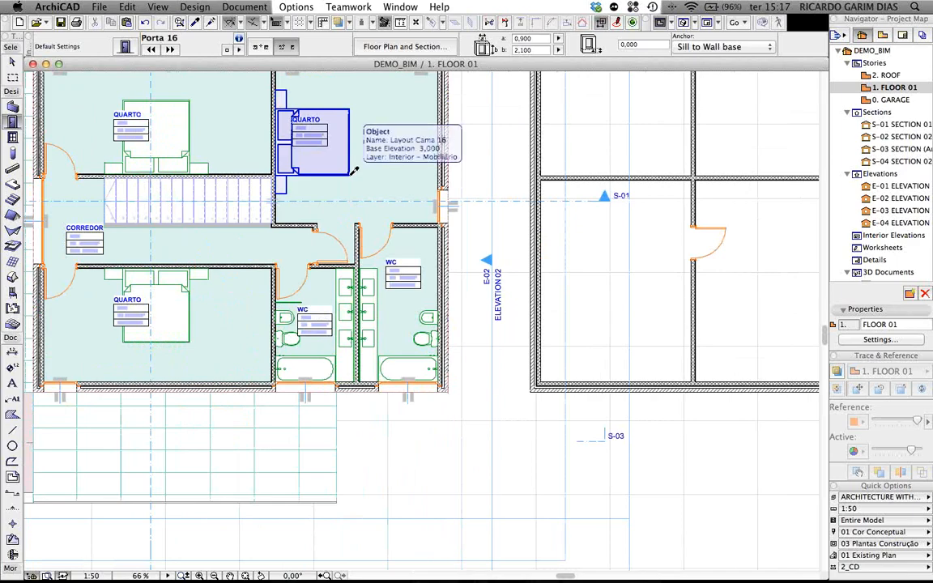
pyautogui.keyDown('alt'); pyautogui.click(353, 170); pyautogui.keyUp('alt')
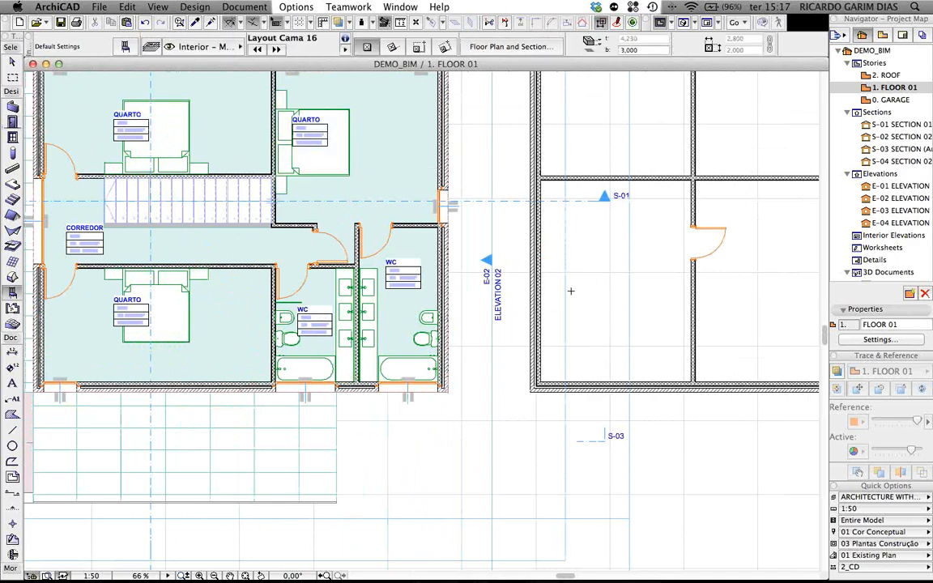
pyautogui.click(541, 317)
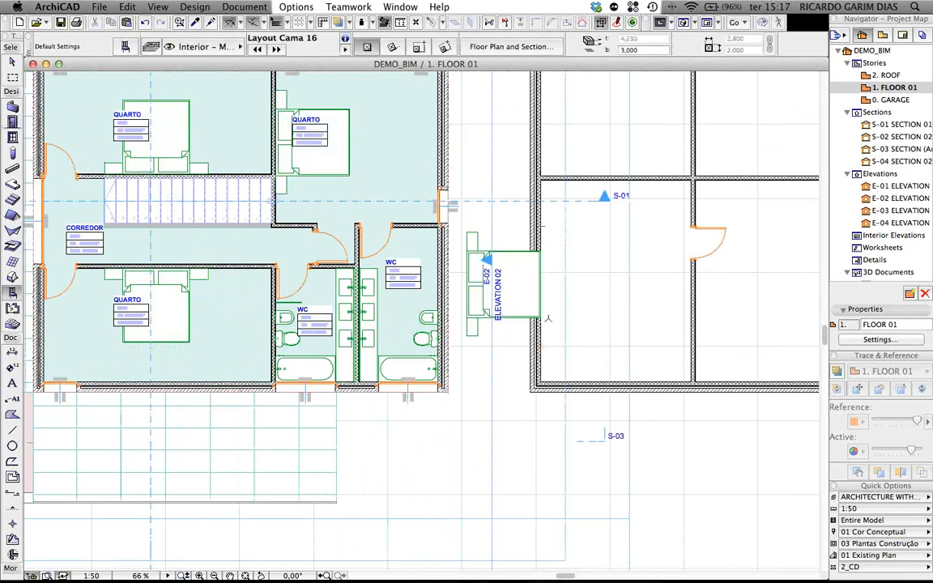
pyautogui.keyDown('shift'); pyautogui.click(541, 317); pyautogui.keyUp('shift')
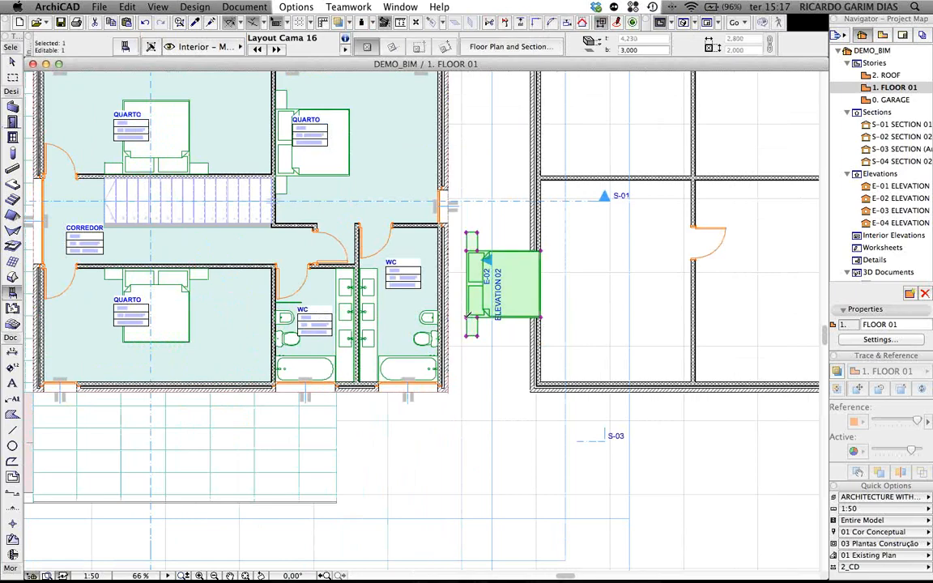
pyautogui.click(466, 318)
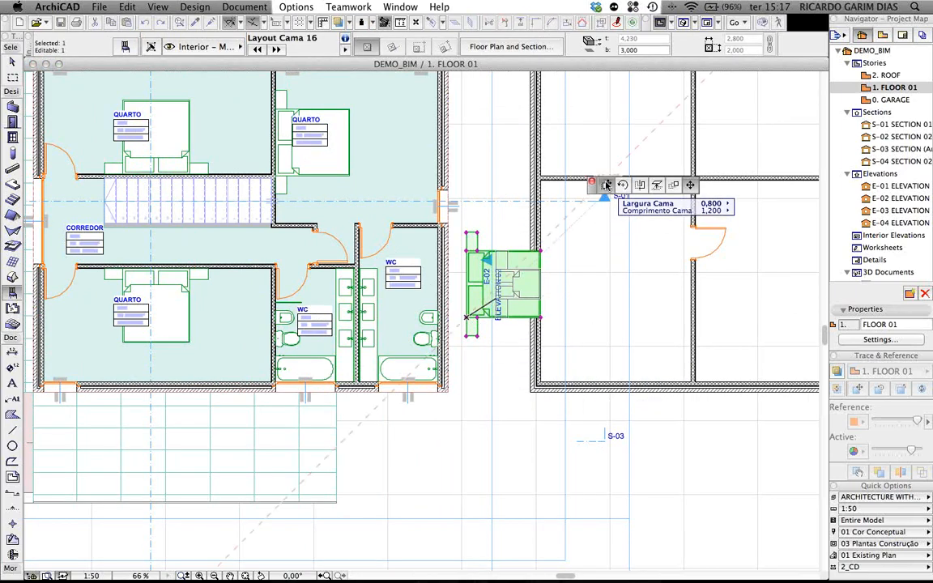
pyautogui.click(541, 318)
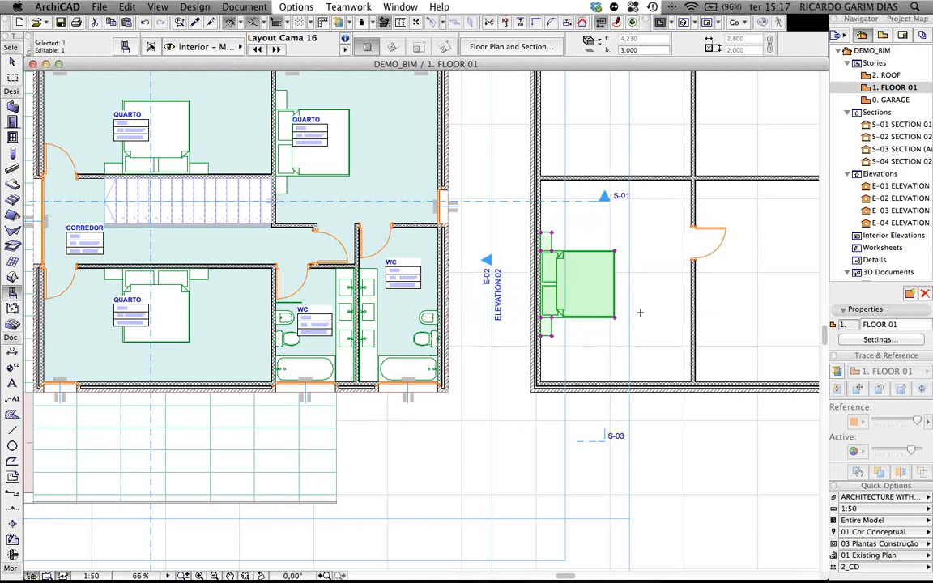
pyautogui.moveTo(649, 313); pyautogui.dragTo(528, 322, button='middle')
pyautogui.press('Escape')
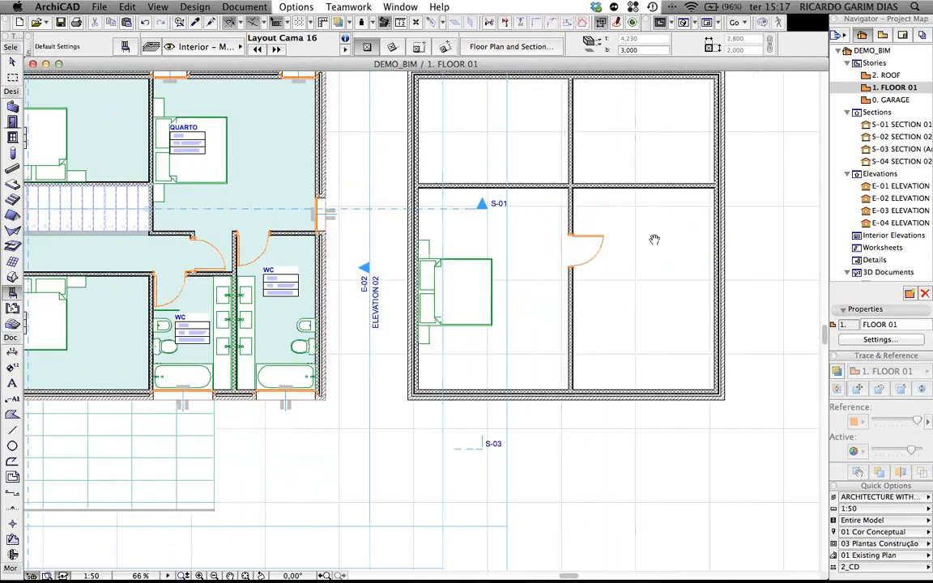
# Step: Move the horizontal interior wall about 0.76 m straight down, towards the door
pyautogui.moveTo(654, 240); pyautogui.dragTo(586, 293, button='middle')
pyautogui.scroll(4, 533, 245)
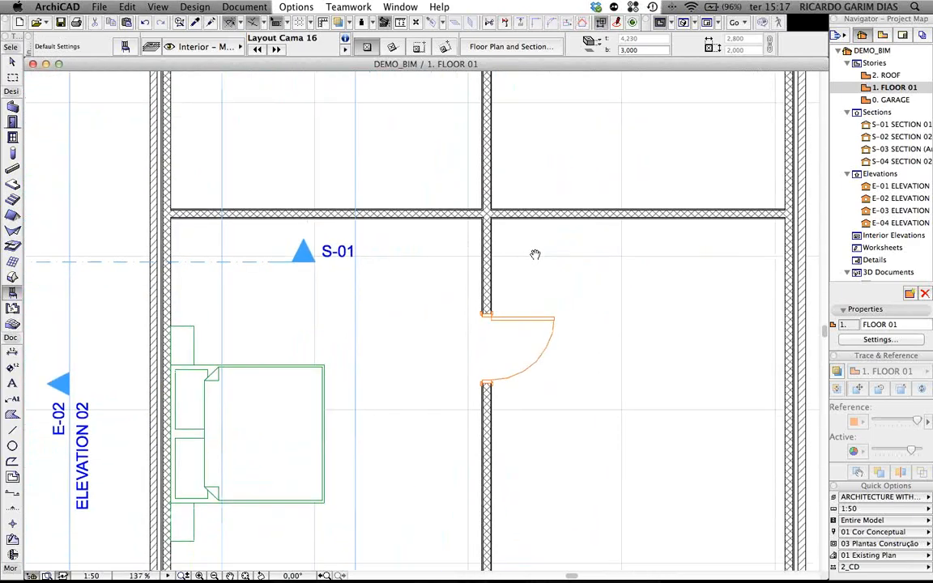
pyautogui.click(555, 216)
pyautogui.click(554, 217)
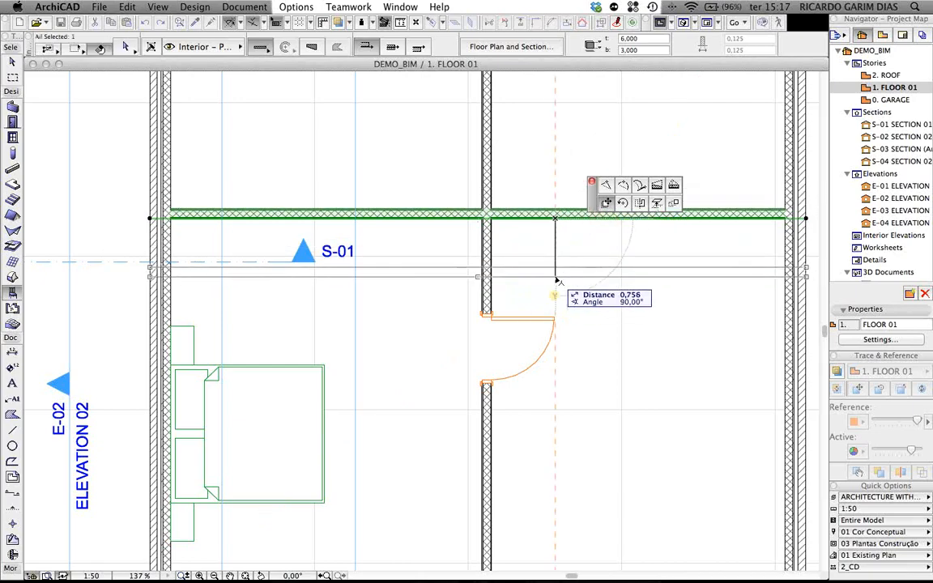
pyautogui.click(491, 281)
# Step: Preview inserting a node, curving and dragging the horizontal interior wall, cancel the edit and deselect the wall
pyautogui.click(509, 276)
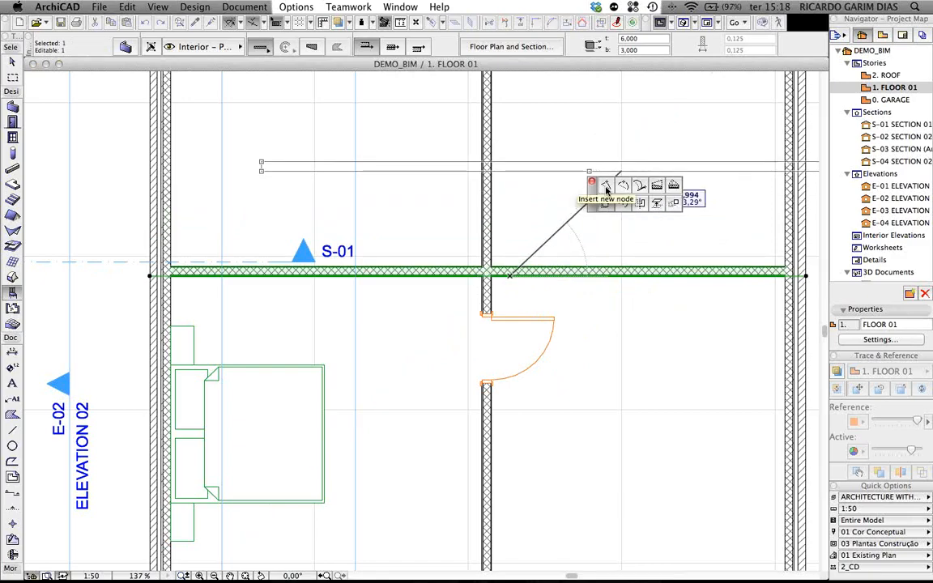
pyautogui.click(605, 186)
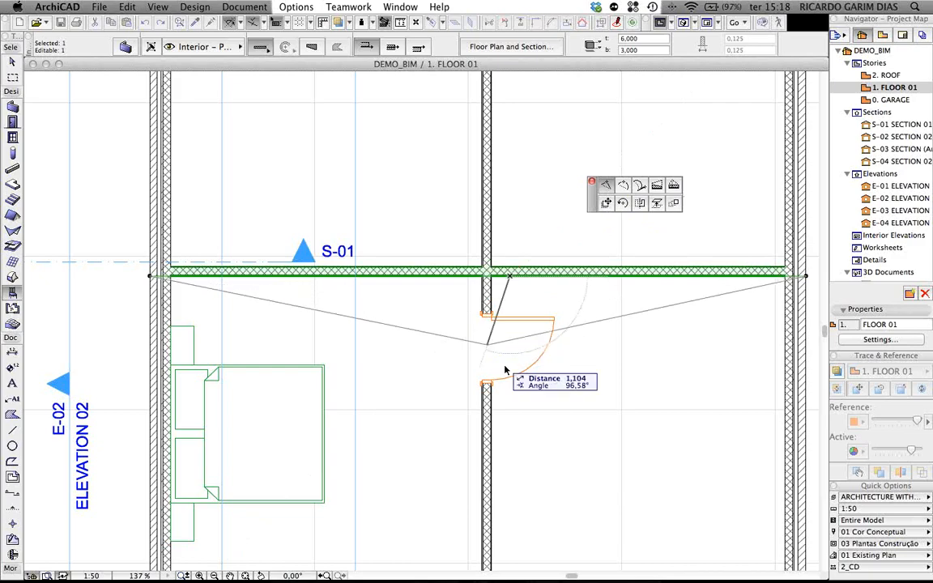
pyautogui.click(622, 187)
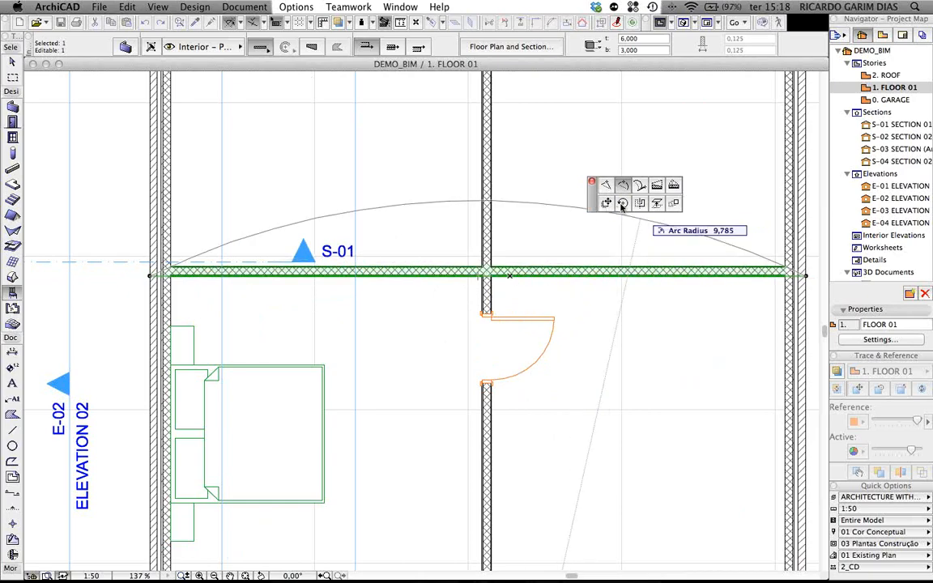
pyautogui.click(606, 203)
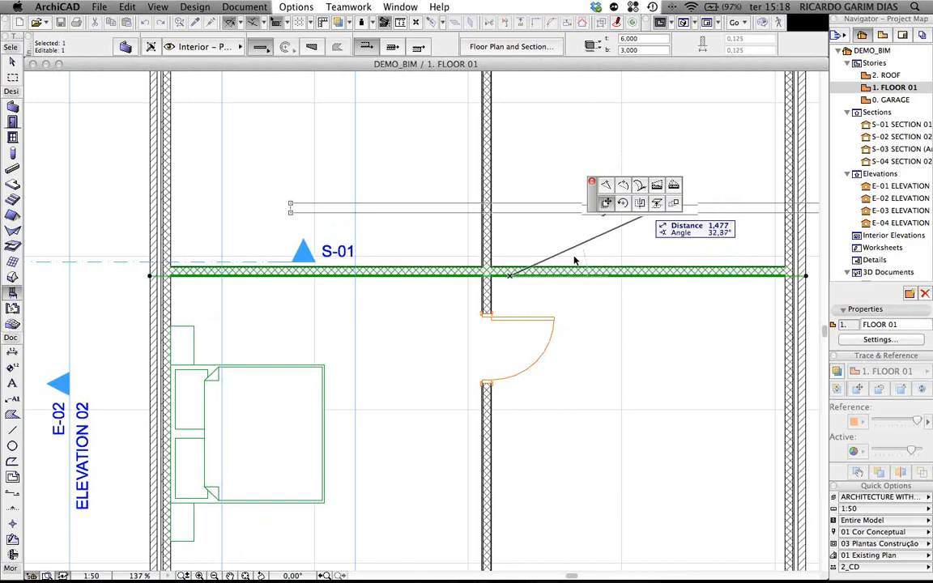
pyautogui.press('Escape')
pyautogui.scroll(-2, 514, 308)
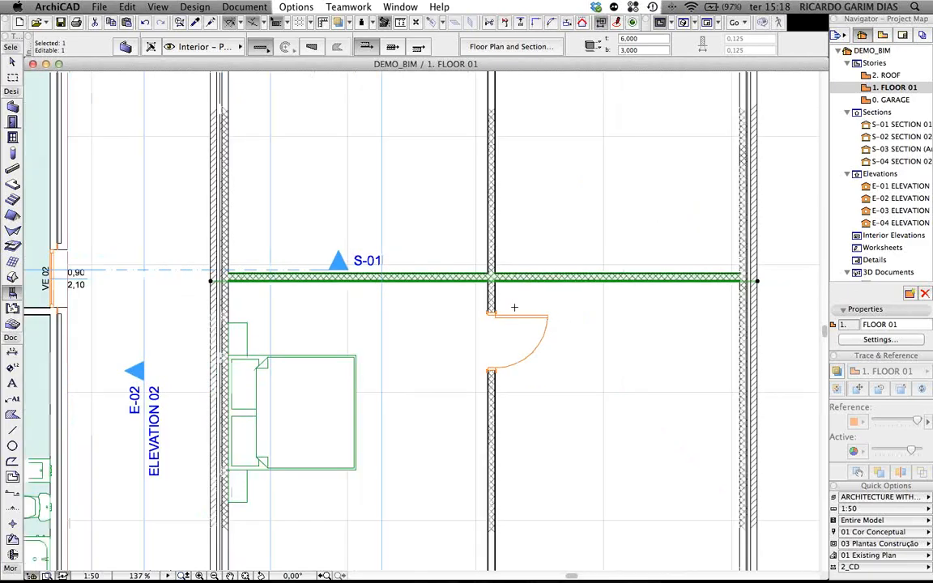
pyautogui.scroll(-5, 514, 308)
pyautogui.click(459, 196)
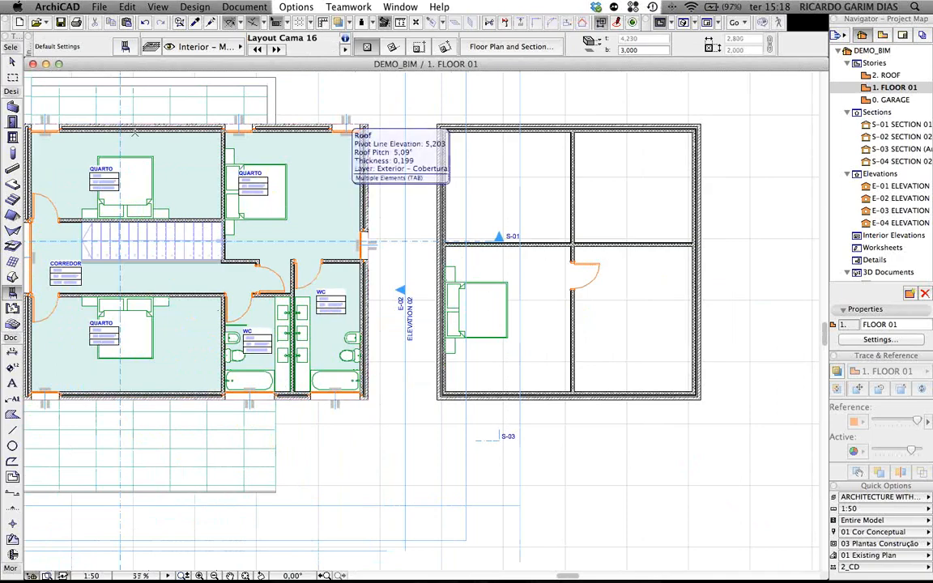
# Step: Pick up the house's floor slab settings, draw a rectangular slab across the outer corners of the new walls and select it
pyautogui.click(12, 183)
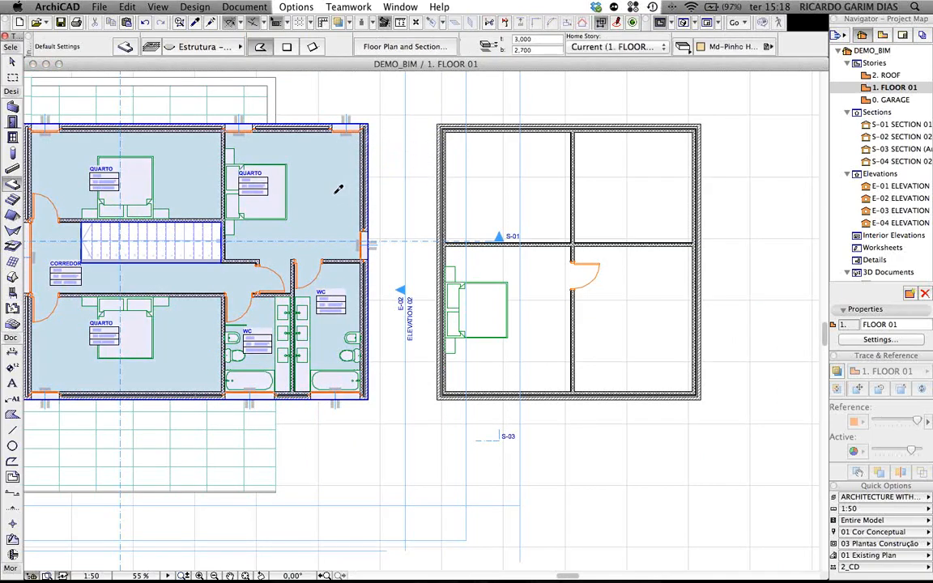
pyautogui.keyDown('alt'); pyautogui.click(338, 189); pyautogui.keyUp('alt')
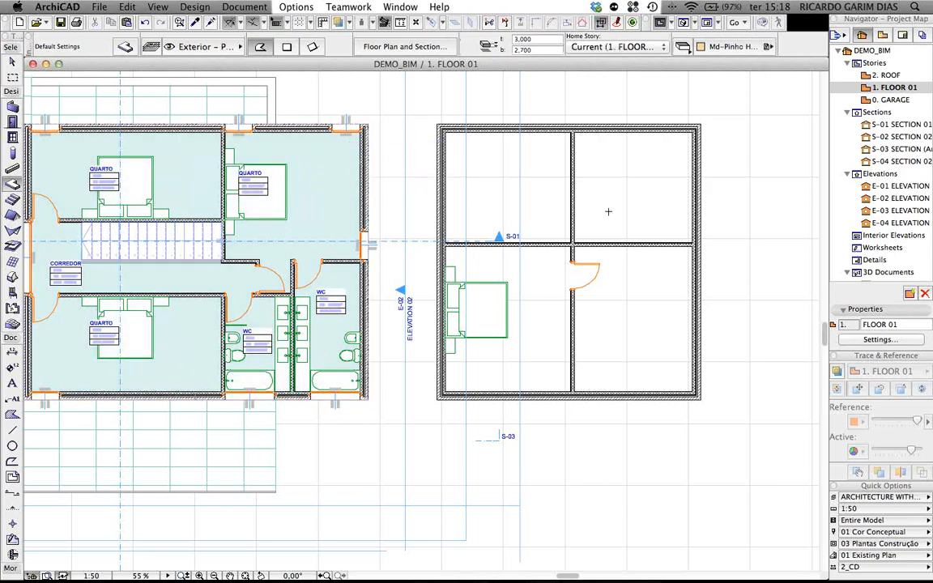
pyautogui.moveTo(656, 200); pyautogui.dragTo(678, 189, button='middle')
pyautogui.click(286, 46)
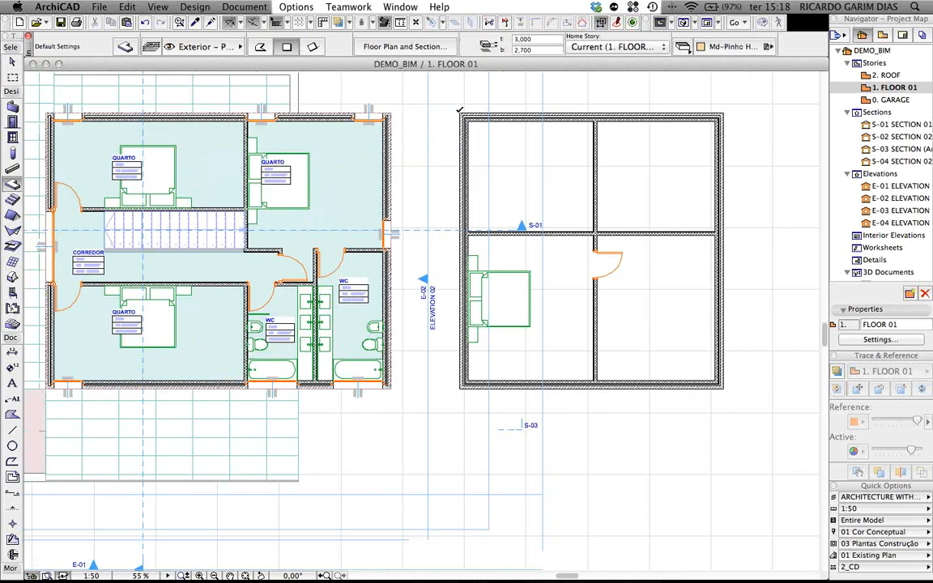
pyautogui.click(460, 112)
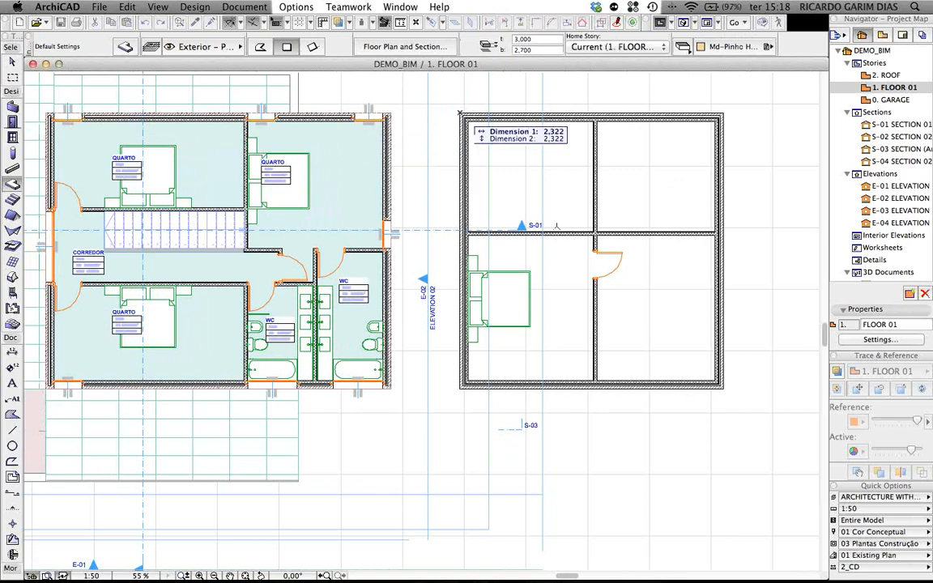
pyautogui.click(724, 389)
pyautogui.keyDown('shift'); pyautogui.click(679, 337); pyautogui.keyUp('shift')
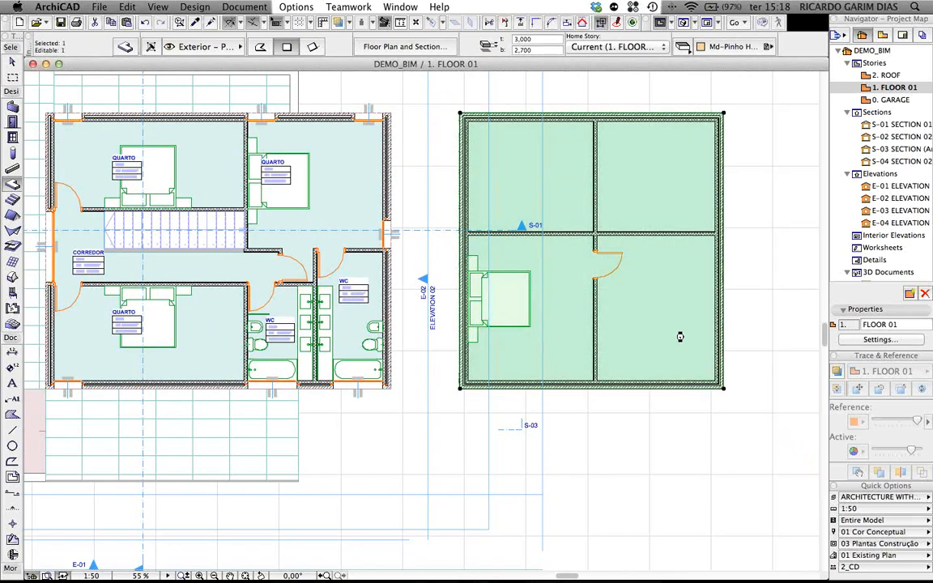
# Step: Remove the rectangular slab and notch the lower-right corner of the new exterior walls by adding a node and offsetting the bottom wall segment inward
pyautogui.press('Escape')
pyautogui.click(657, 387)
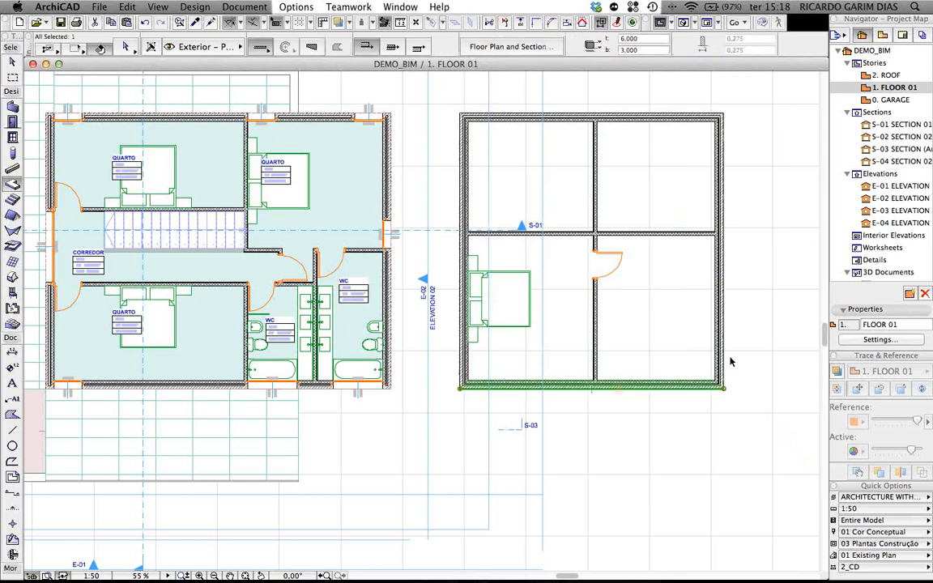
pyautogui.keyDown('shift'); pyautogui.click(718, 367); pyautogui.keyUp('shift')
pyautogui.click(672, 388)
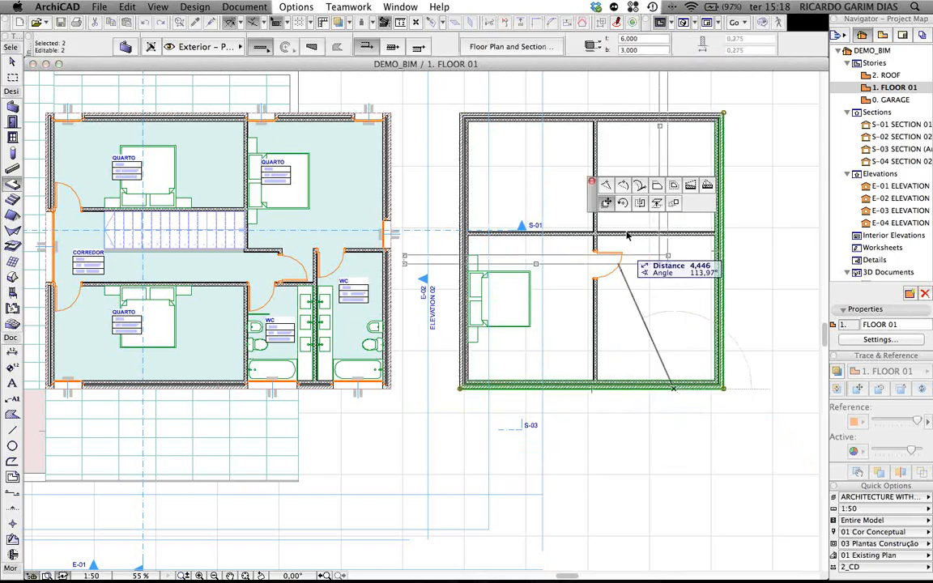
pyautogui.click(645, 389)
pyautogui.click(667, 387)
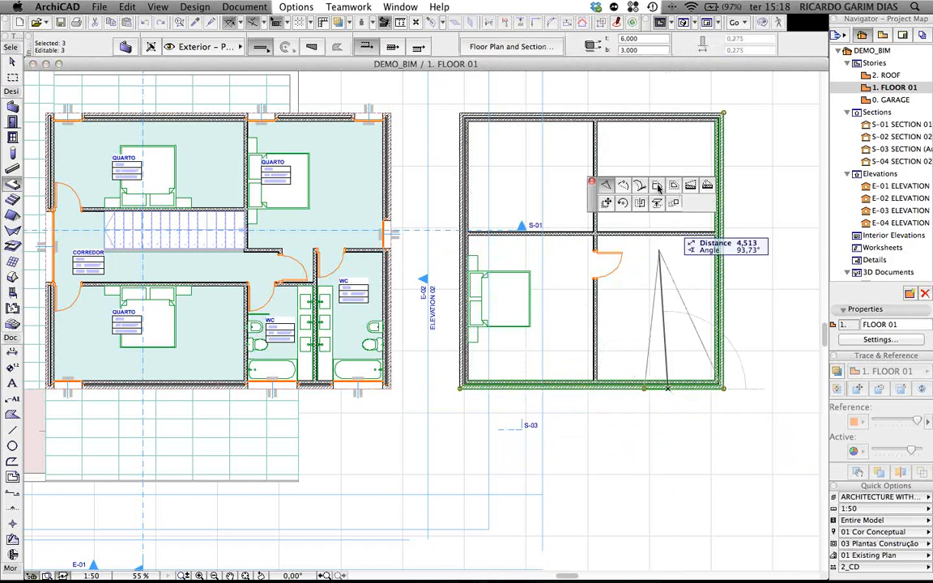
pyautogui.click(657, 187)
pyautogui.click(679, 291)
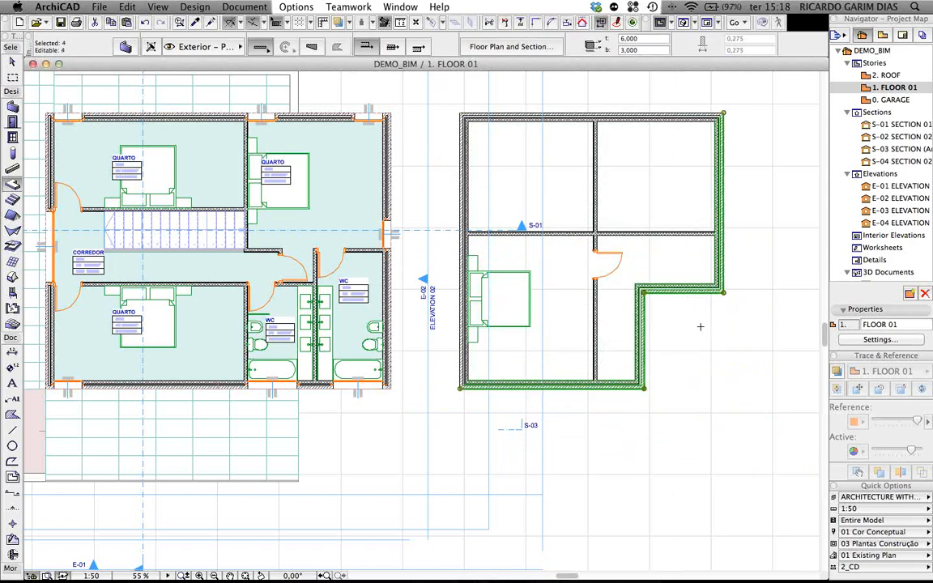
pyautogui.press('Escape')
# Step: Create a slab matching the notched outline of the new exterior walls using the Magic Wand, then select it to check its contour and deselect it
pyautogui.moveTo(726, 364); pyautogui.dragTo(723, 350, button='middle')
pyautogui.click(14, 181)
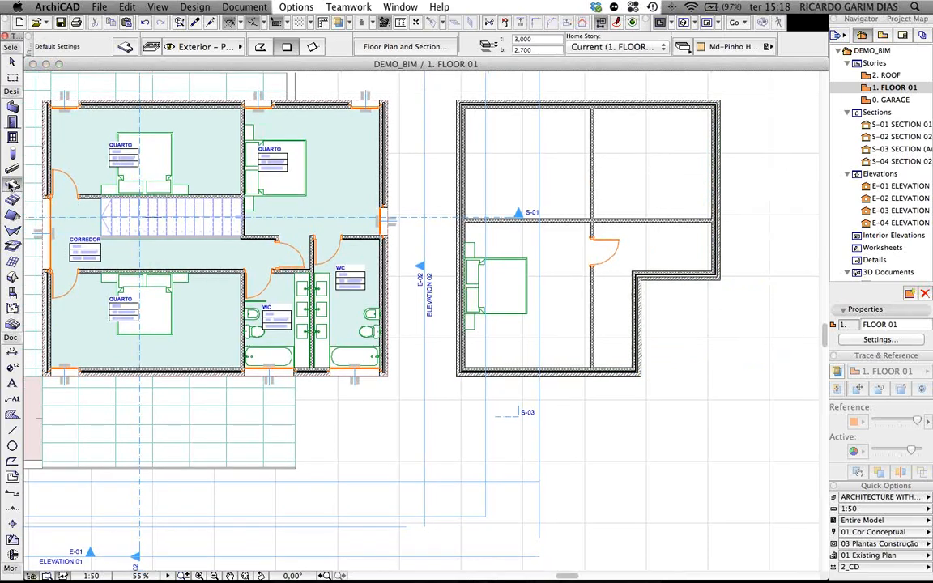
pyautogui.click(298, 7)
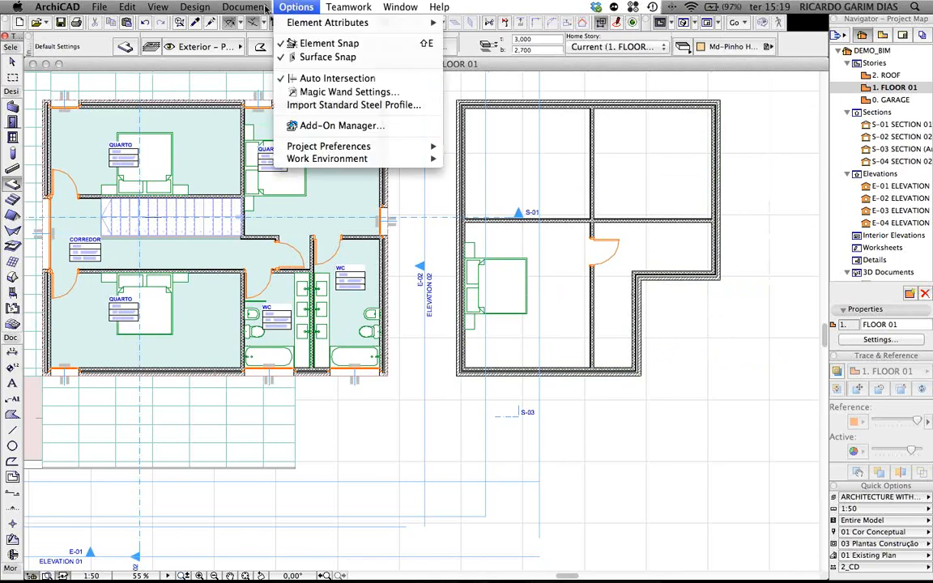
pyautogui.moveTo(263, 9)
pyautogui.moveTo(195, 8)
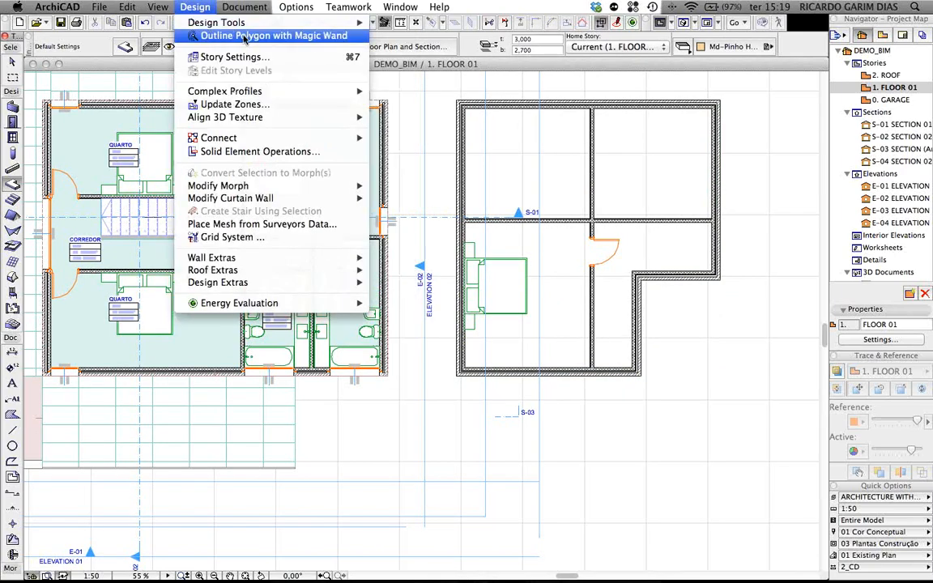
pyautogui.click(289, 36)
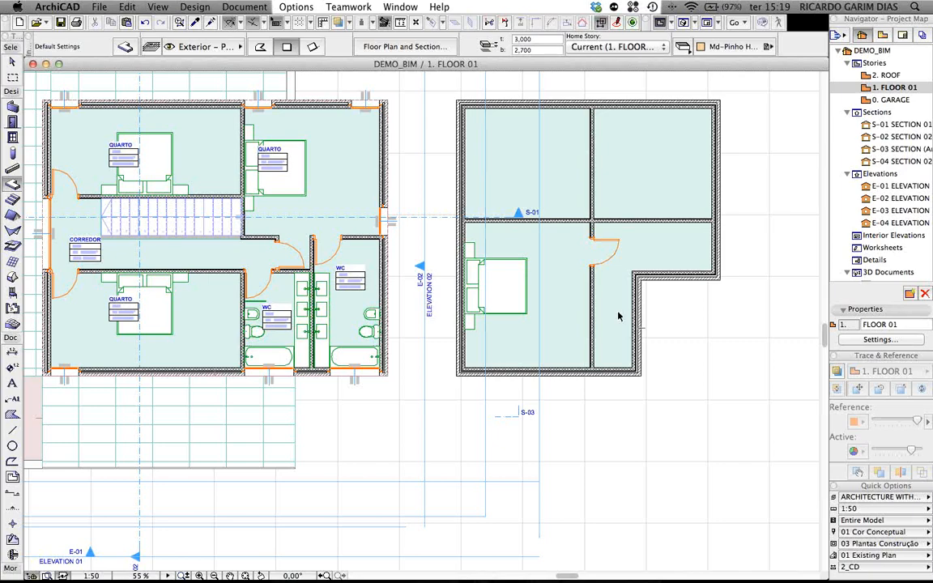
pyautogui.click(643, 316)
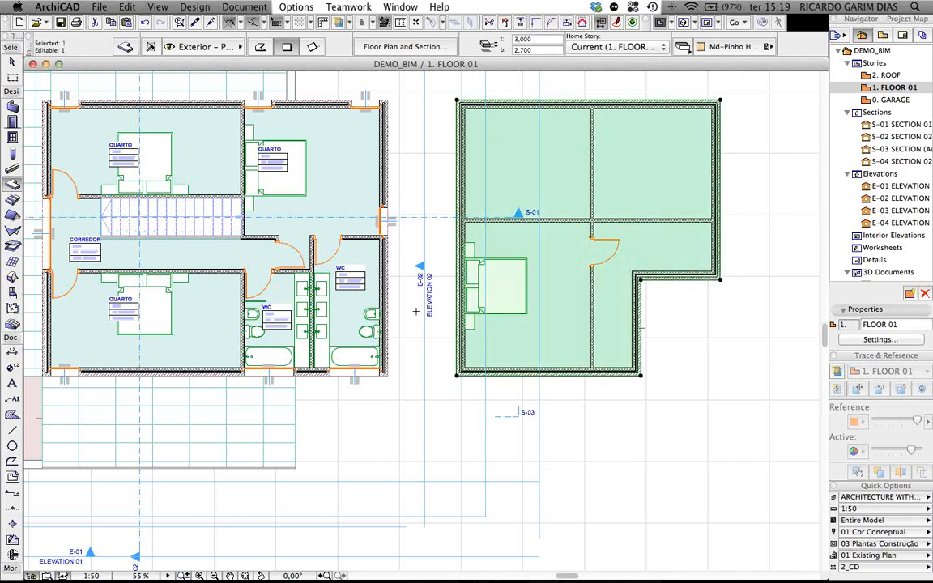
pyautogui.press('Escape')
# Step: Enclose the new notched building in a single-story marquee and show only that area in 3D
pyautogui.click(12, 77)
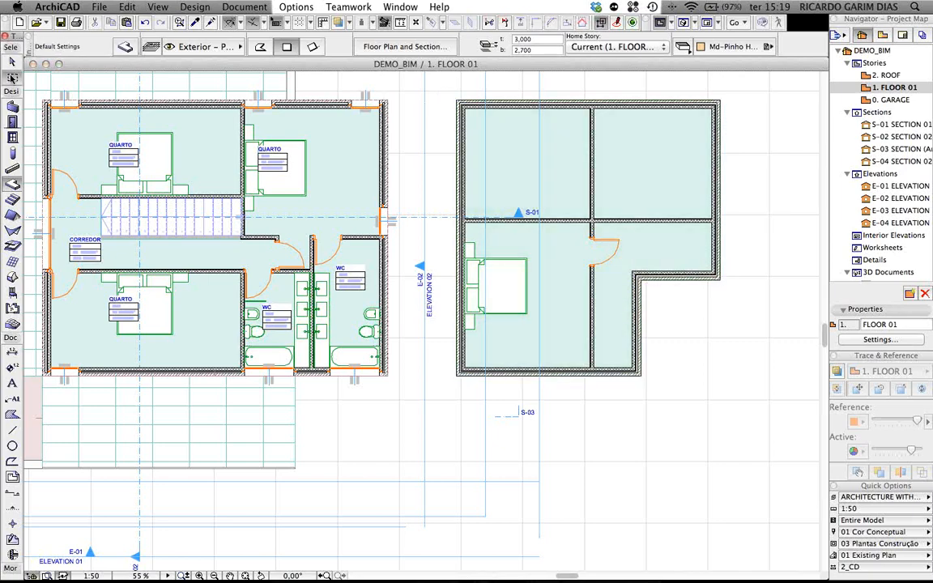
pyautogui.click(441, 84)
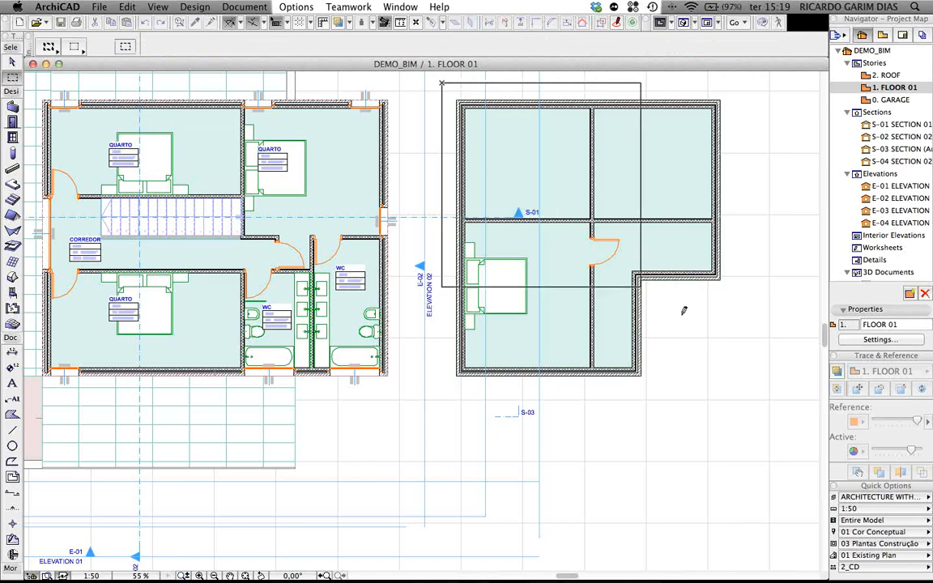
pyautogui.click(769, 396)
pyautogui.click(51, 47)
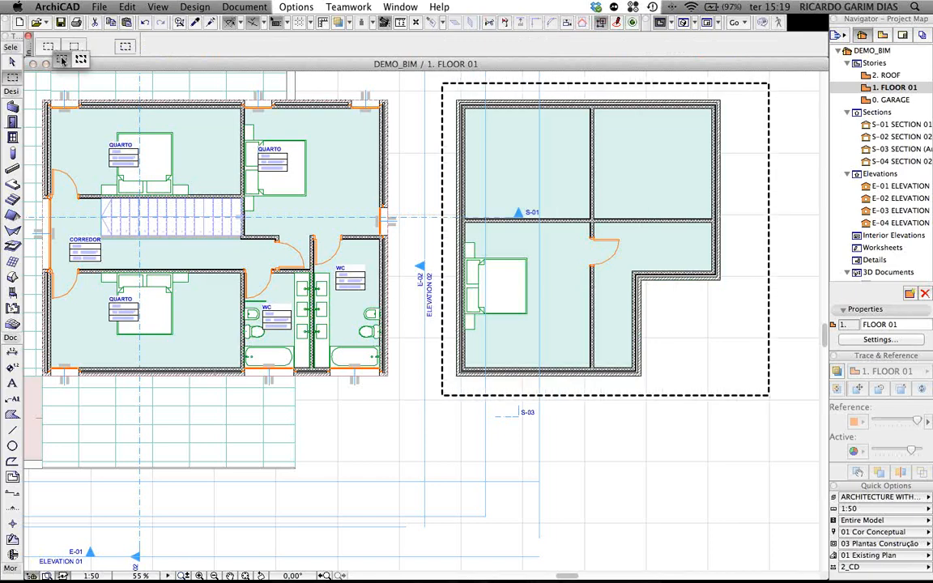
pyautogui.click(60, 59)
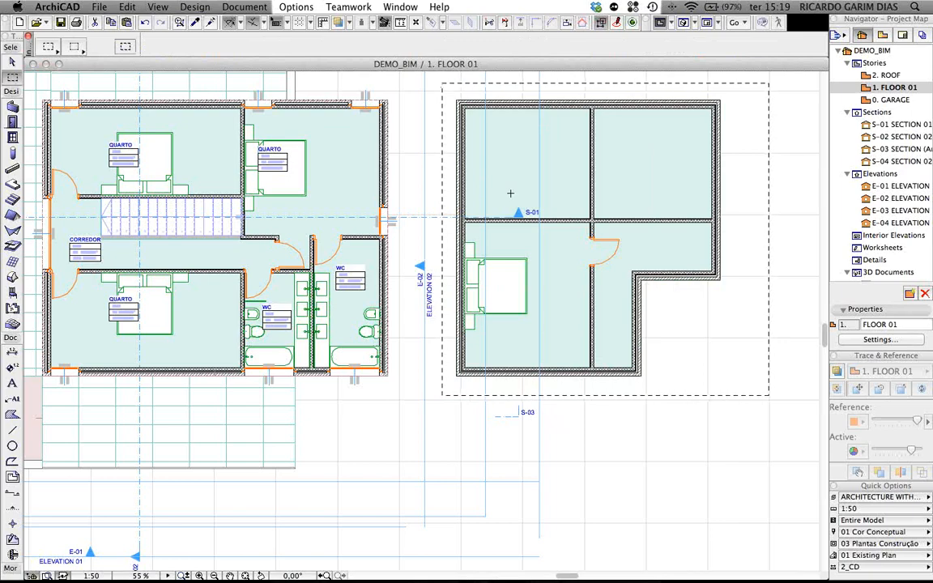
pyautogui.press('F5')
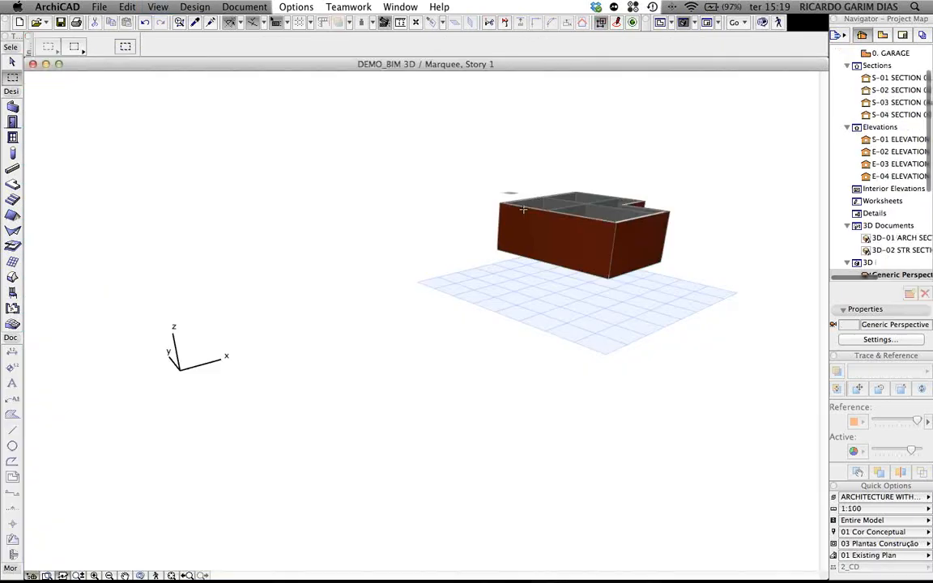
# Step: Examine the new walls, door, bed and slab in 3D from several sides, and return to the floor plan
pyautogui.keyDown('shift'); pyautogui.moveTo(510, 194); pyautogui.dragTo(364, 263, button='middle'); pyautogui.keyUp('shift')
pyautogui.scroll(4, 617, 225)
pyautogui.scroll(3, 618, 224)
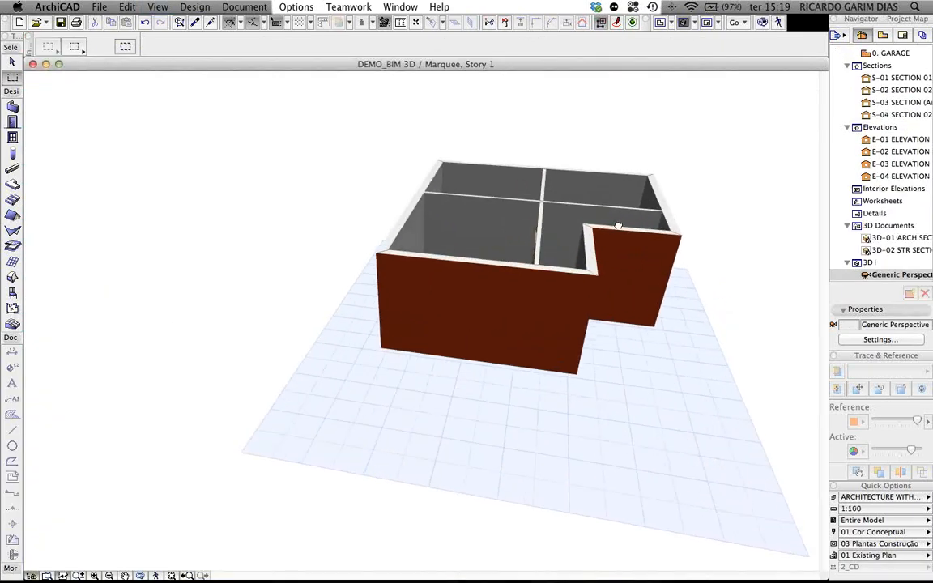
pyautogui.keyDown('shift'); pyautogui.moveTo(618, 224); pyautogui.dragTo(746, 267, button='middle'); pyautogui.keyUp('shift')
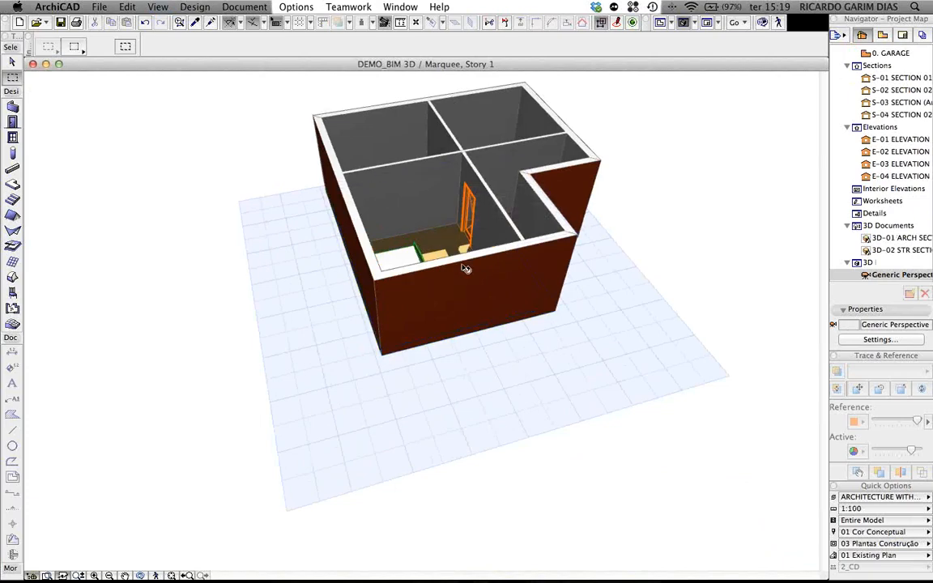
pyautogui.keyDown('shift'); pyautogui.moveTo(400, 222); pyautogui.dragTo(377, 254, button='middle'); pyautogui.keyUp('shift')
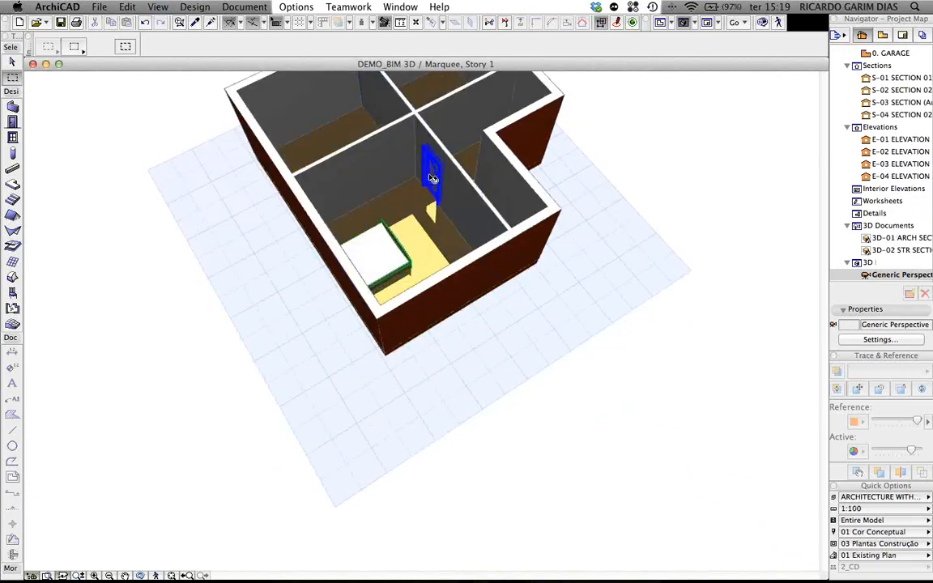
pyautogui.moveTo(432, 178)
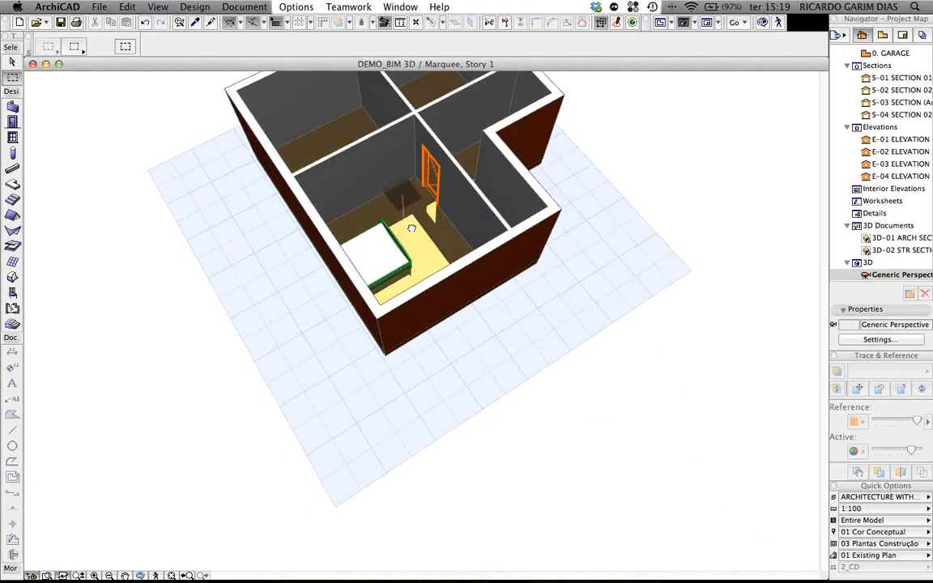
pyautogui.keyDown('shift'); pyautogui.moveTo(410, 226); pyautogui.dragTo(582, 223, button='middle'); pyautogui.keyUp('shift')
pyautogui.moveTo(341, 251)
pyautogui.keyDown('shift'); pyautogui.mouseDown(button='middle')
pyautogui.moveTo(421, 320)
pyautogui.moveTo(570, 260)
pyautogui.moveTo(435, 281)
pyautogui.moveTo(484, 213)
pyautogui.moveTo(537, 245)
pyautogui.moveTo(496, 227)
pyautogui.moveTo(453, 233)
pyautogui.moveTo(570, 268)
pyautogui.mouseUp(button='middle'); pyautogui.keyUp('shift')
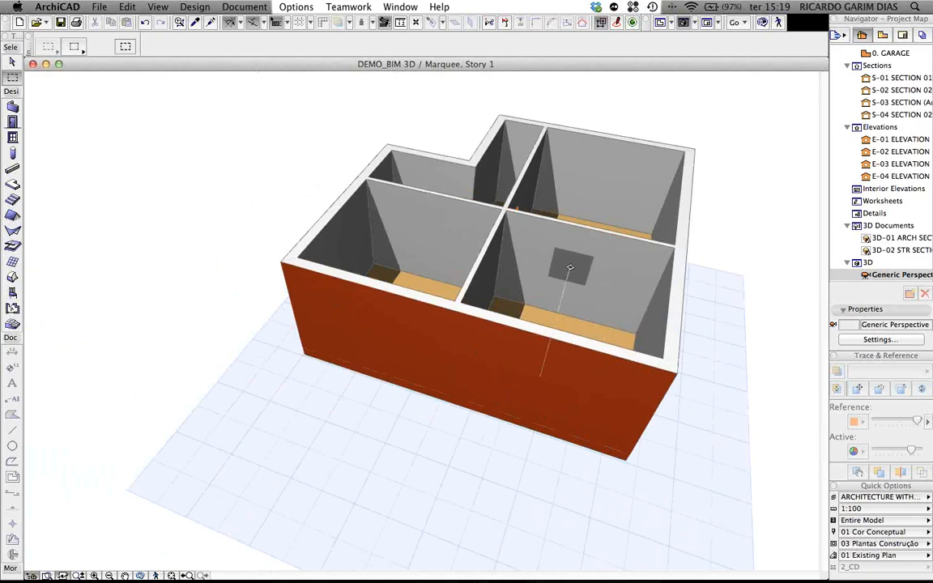
pyautogui.press('F2')
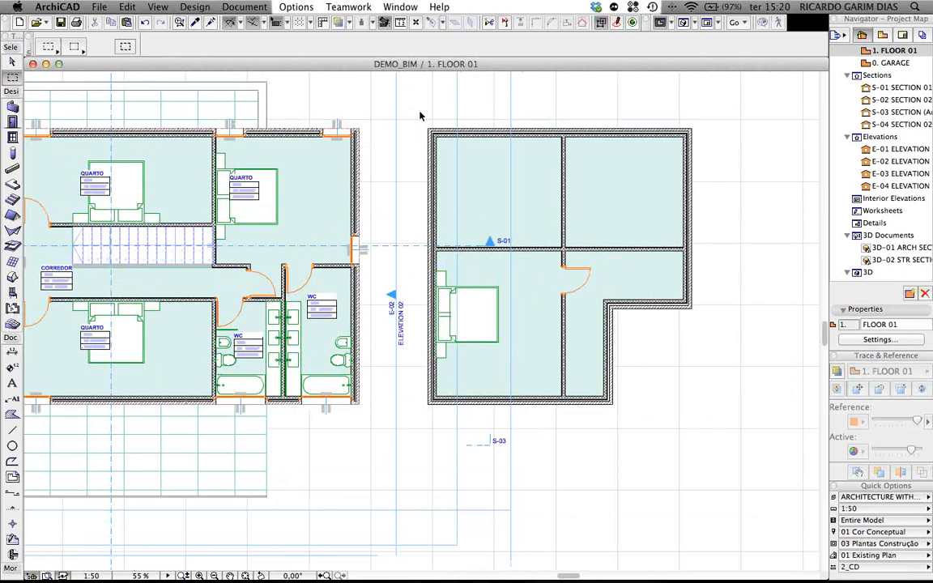
pyautogui.moveTo(420, 114); pyautogui.dragTo(702, 415)
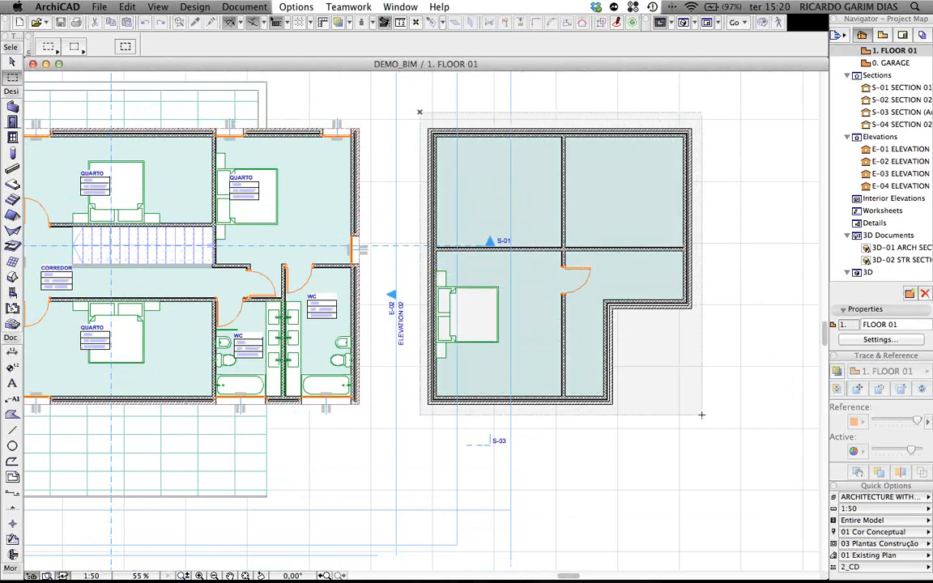
pyautogui.click(701, 415)
pyautogui.press('Escape')
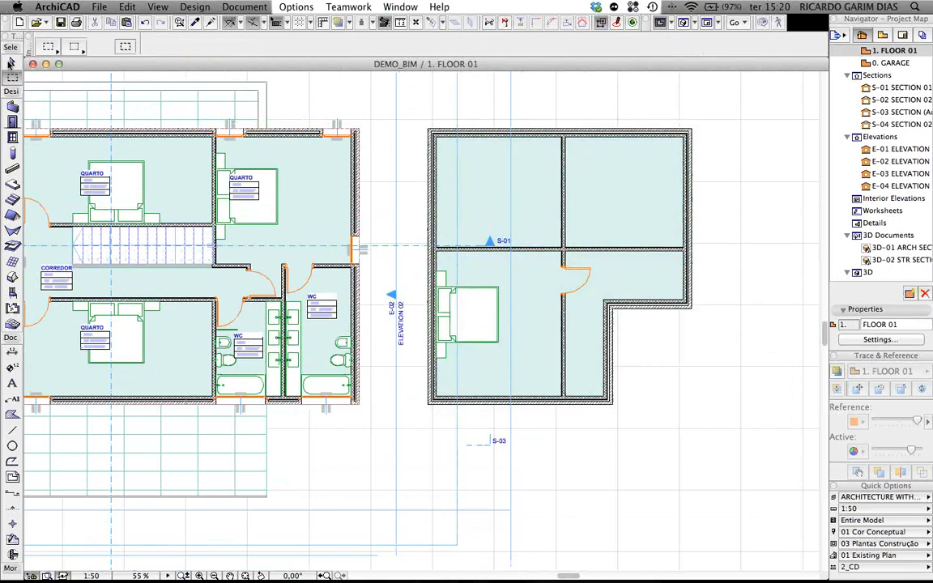
# Step: Select all elements of the new notched building, exclude the S-01 section line from the selection and delete the rest
pyautogui.click(11, 63)
pyautogui.click(50, 49)
pyautogui.click(96, 57)
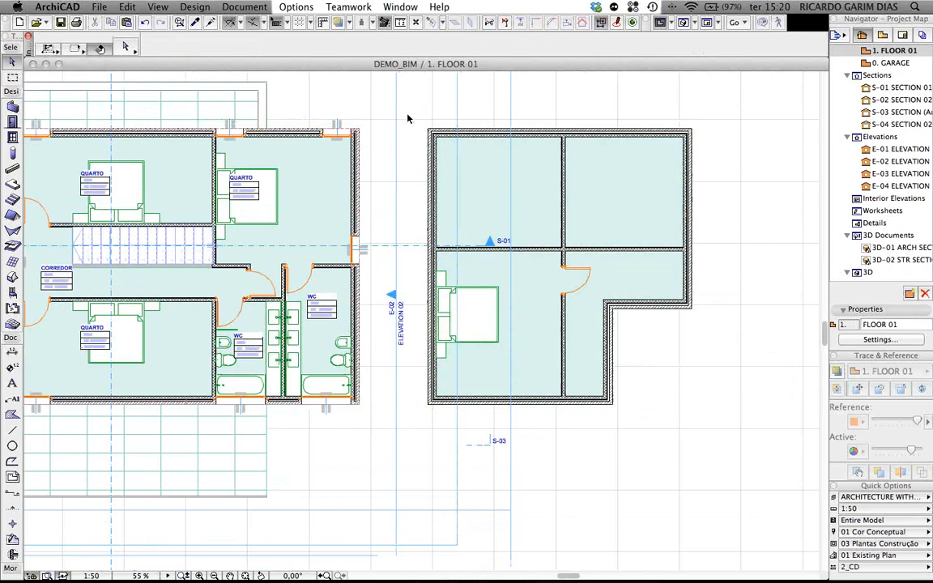
pyautogui.moveTo(409, 114); pyautogui.dragTo(720, 421)
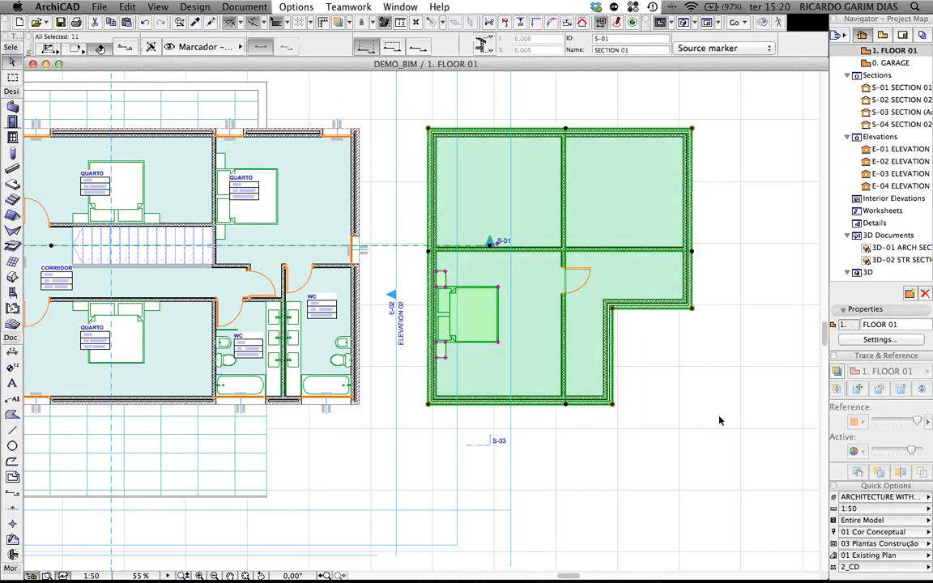
pyautogui.keyDown('shift'); pyautogui.click(418, 249); pyautogui.keyUp('shift')
pyautogui.scroll(-4, 591, 337)
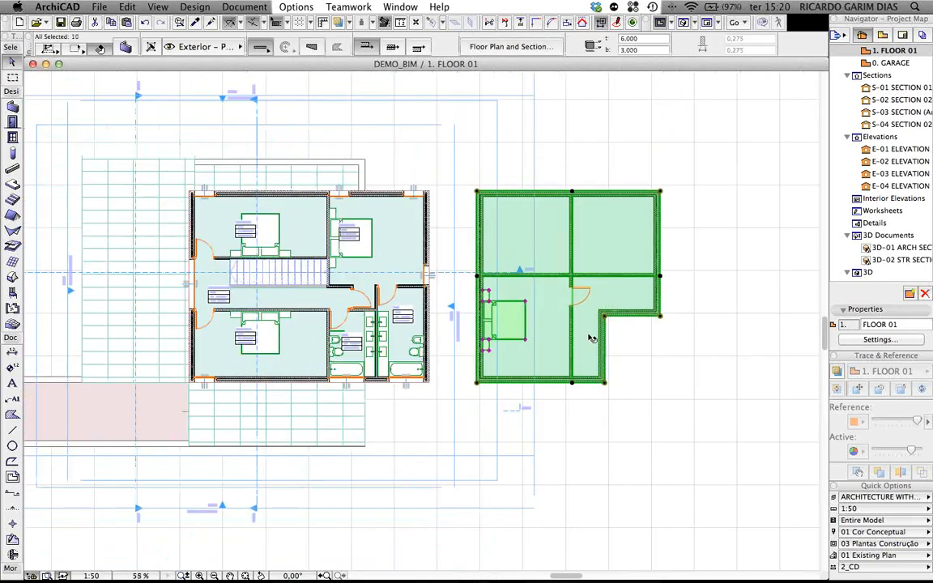
pyautogui.press('Delete')
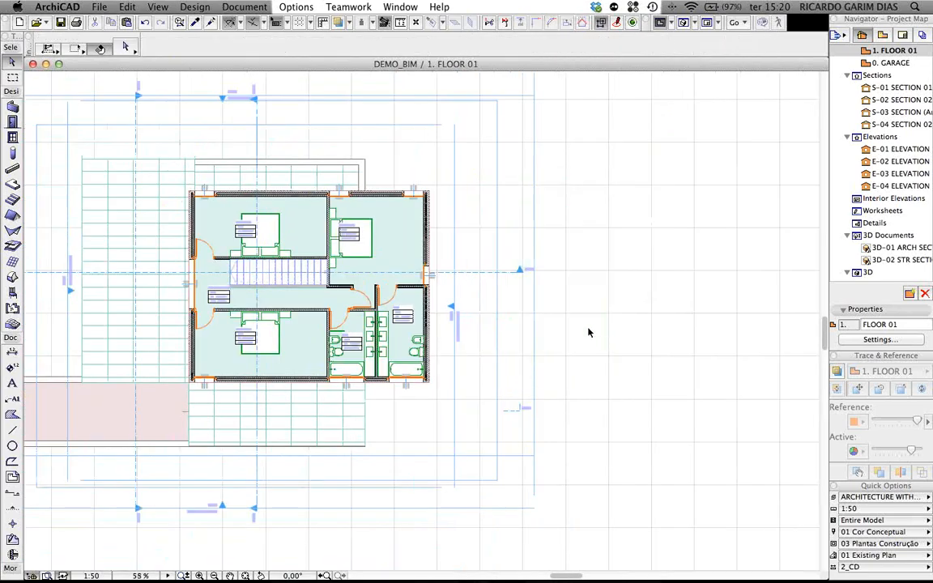
# Step: Examine the room stamps of the original house on the 1. FLOOR 01 plan, including their numbers, areas and ceiling heights
pyautogui.moveTo(588, 329); pyautogui.dragTo(620, 325, button='middle')
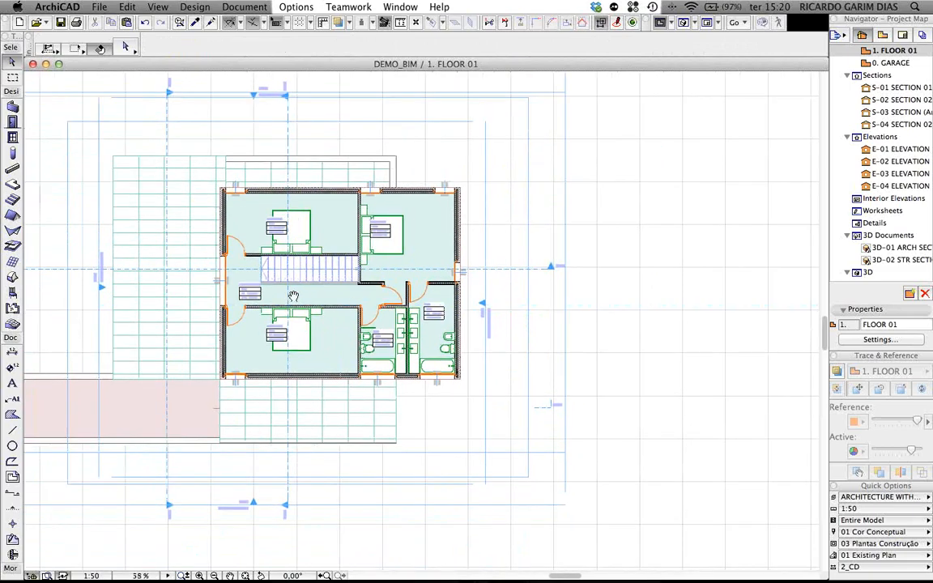
pyautogui.scroll(3, 328, 292)
pyautogui.scroll(3, 330, 288)
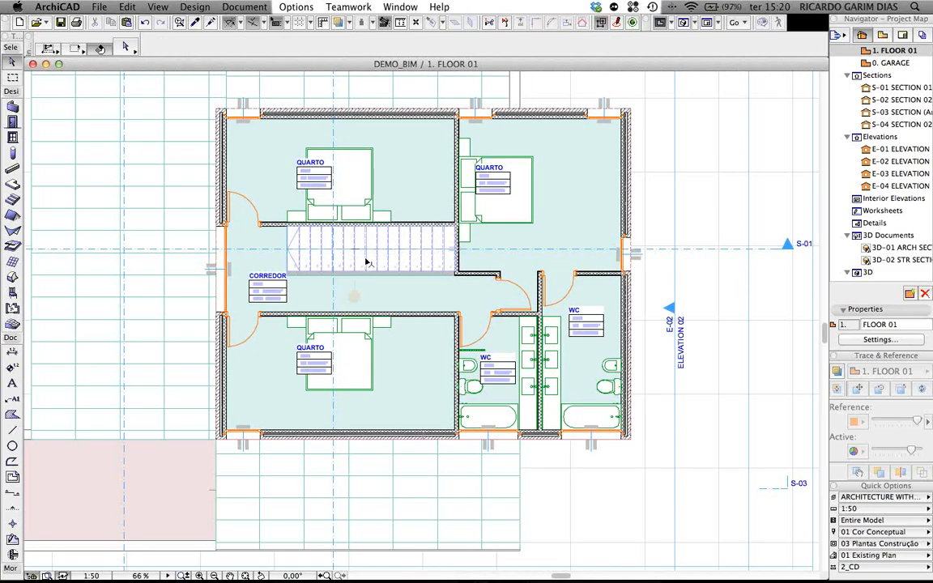
pyautogui.moveTo(375, 267); pyautogui.dragTo(412, 301, button='middle')
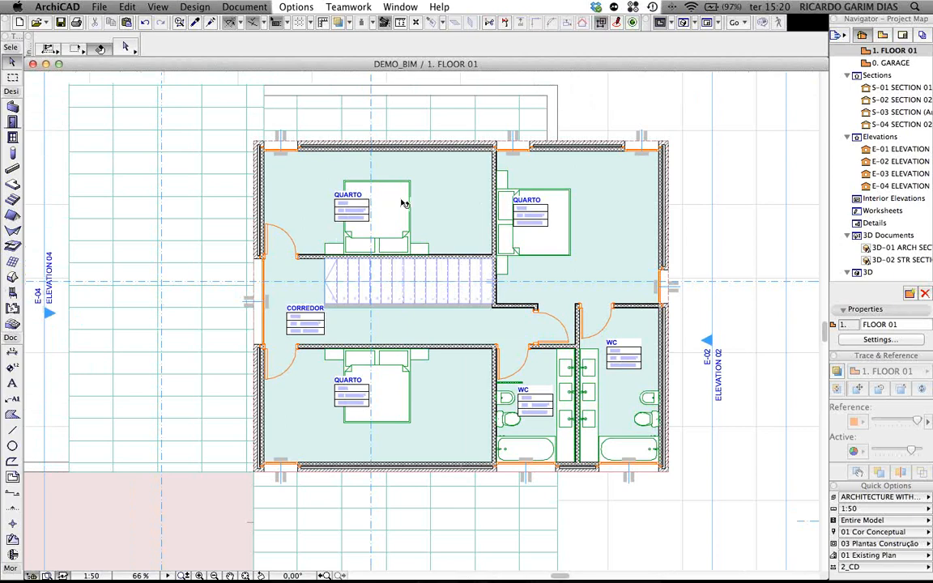
pyautogui.scroll(2, 404, 203)
pyautogui.scroll(3, 403, 204)
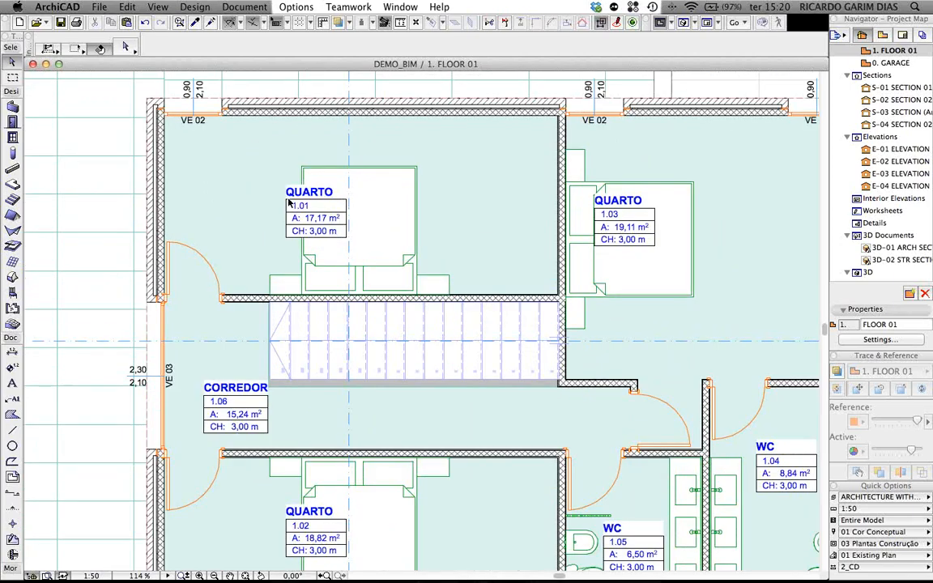
pyautogui.scroll(-1, 298, 206)
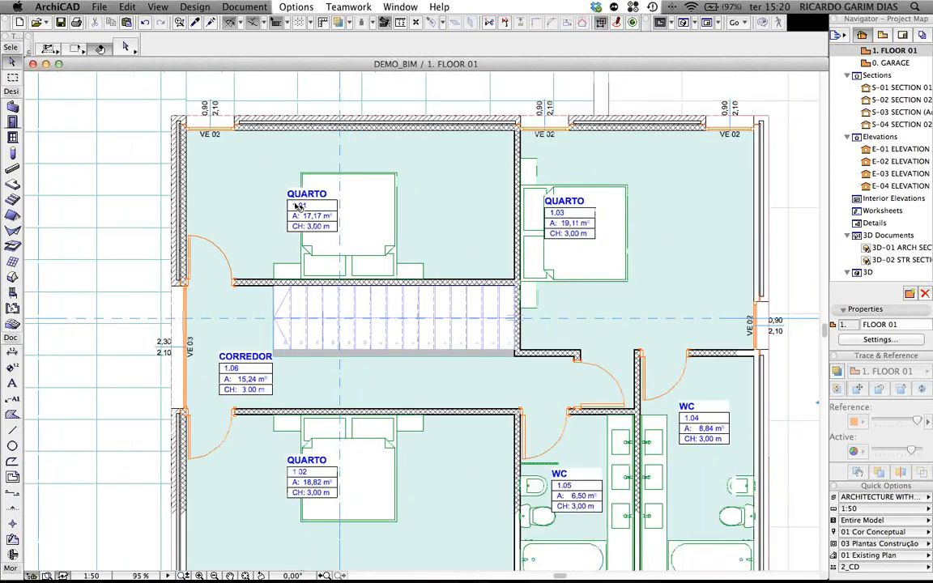
pyautogui.moveTo(298, 206); pyautogui.dragTo(345, 188, button='middle')
pyautogui.moveTo(342, 227); pyautogui.dragTo(357, 212, button='middle')
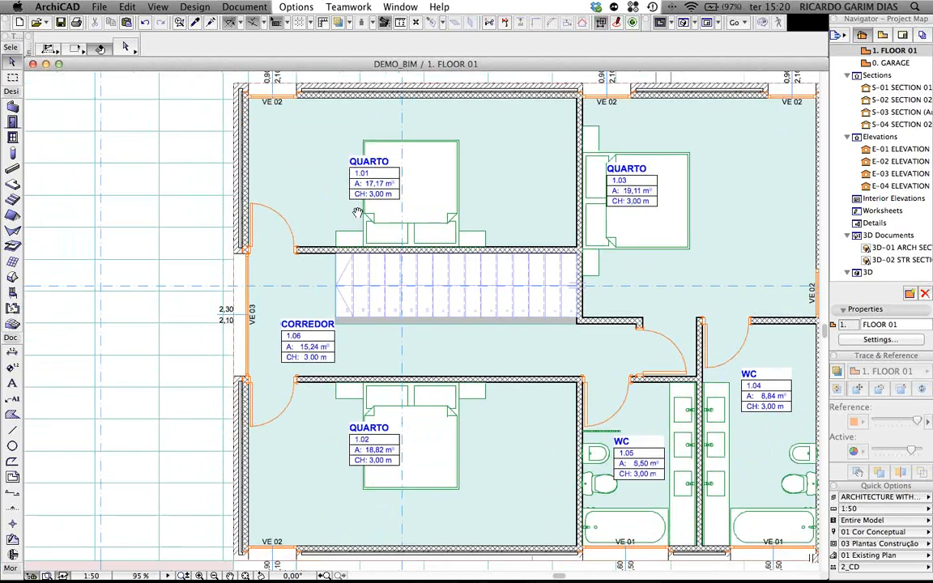
# Step: Select all room zones of the house on the 1. FLOOR 01 plan and inspect their extents
pyautogui.click(12, 309)
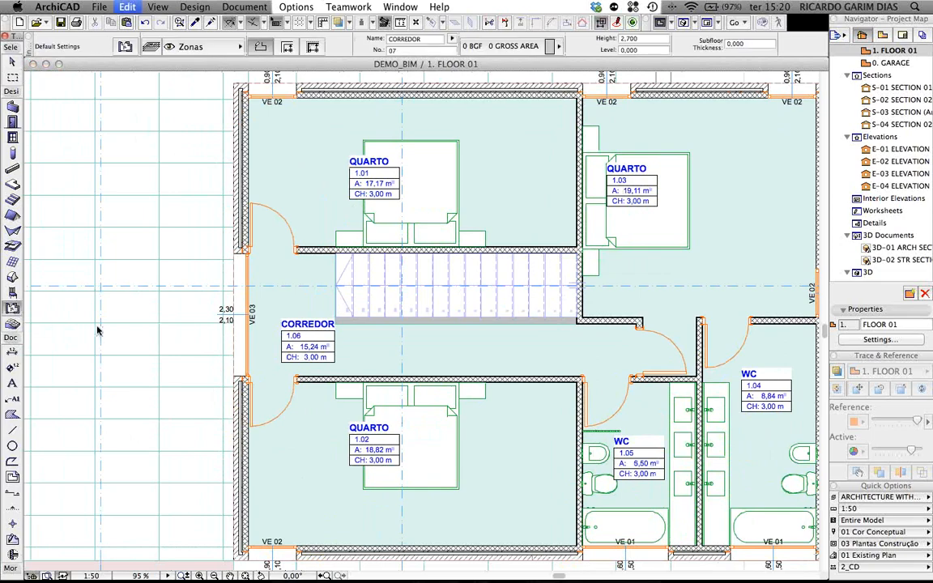
pyautogui.press('super+a')
pyautogui.scroll(-4, 442, 328)
pyautogui.moveTo(442, 328); pyautogui.dragTo(380, 306, button='middle')
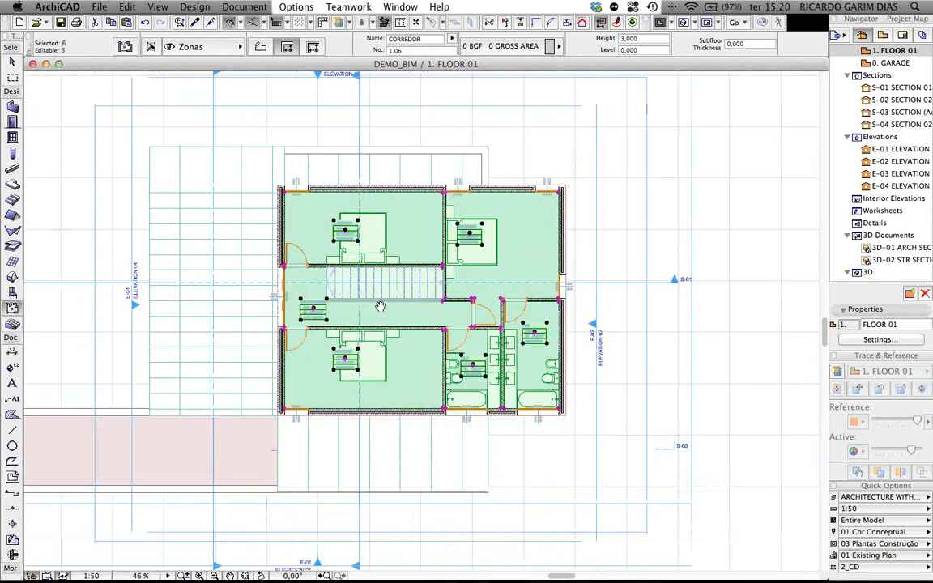
pyautogui.scroll(3, 342, 230)
pyautogui.moveTo(341, 229); pyautogui.dragTo(261, 153, button='middle')
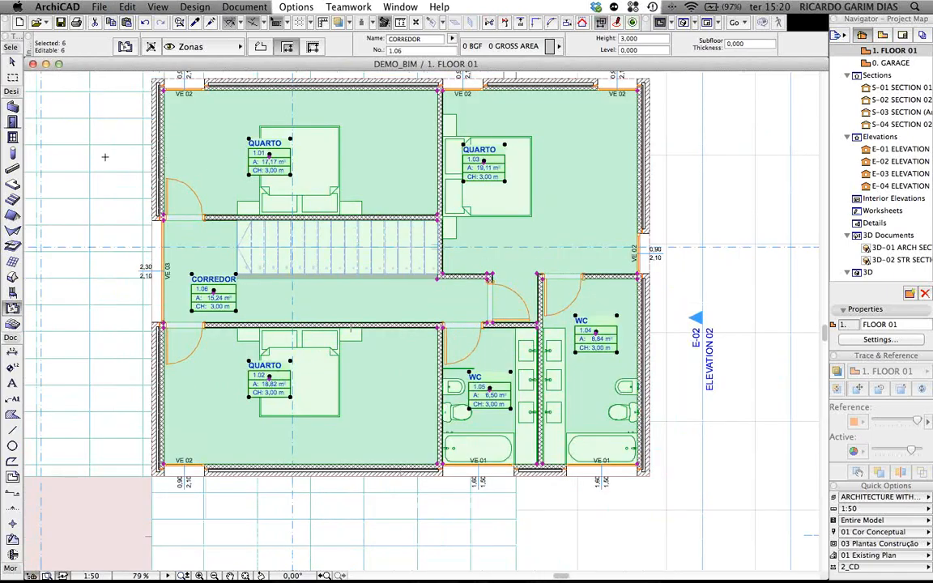
# Step: Select only the zone of bedroom 1.01 and examine its room stamp and extents up close
pyautogui.press('Escape')
pyautogui.keyDown('shift'); pyautogui.click(269, 154); pyautogui.keyUp('shift')
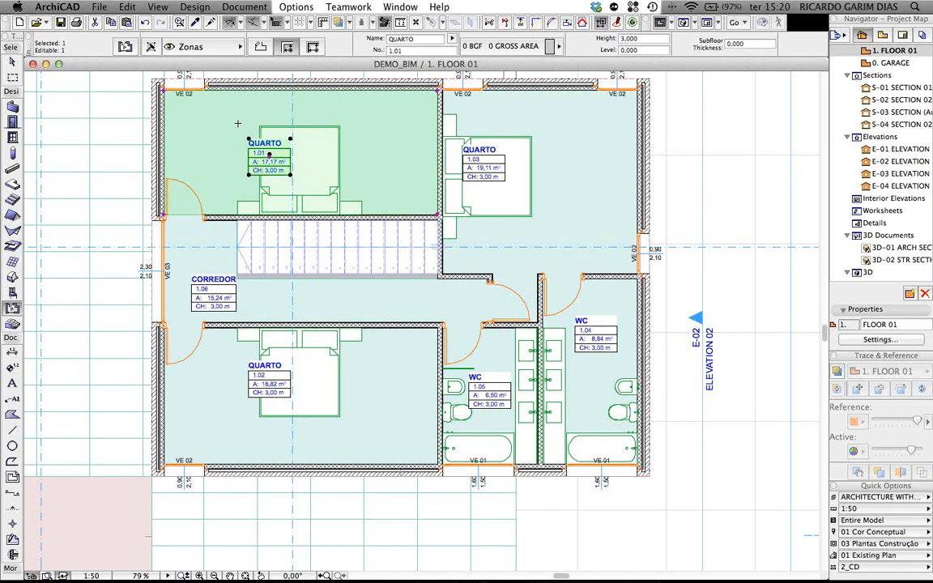
pyautogui.scroll(2, 237, 123)
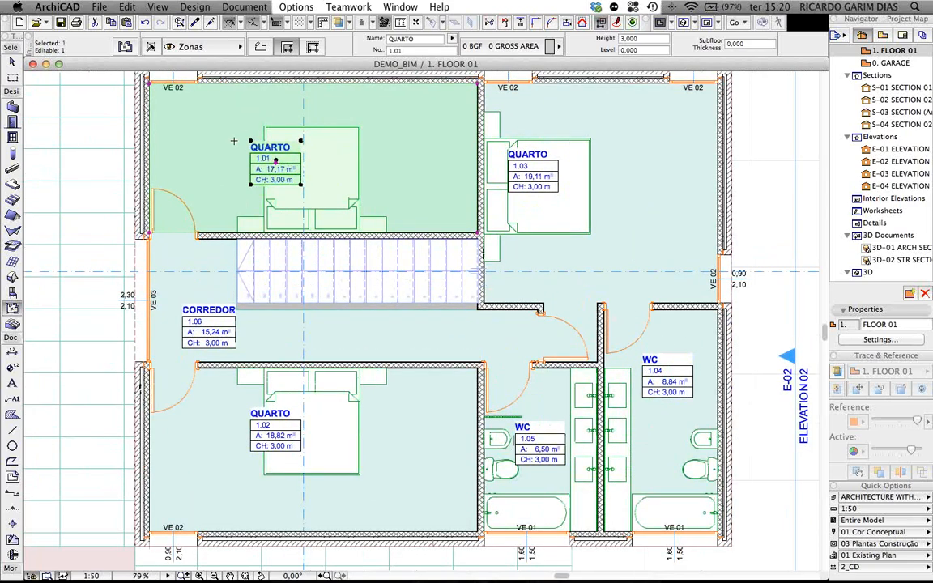
pyautogui.scroll(2, 235, 143)
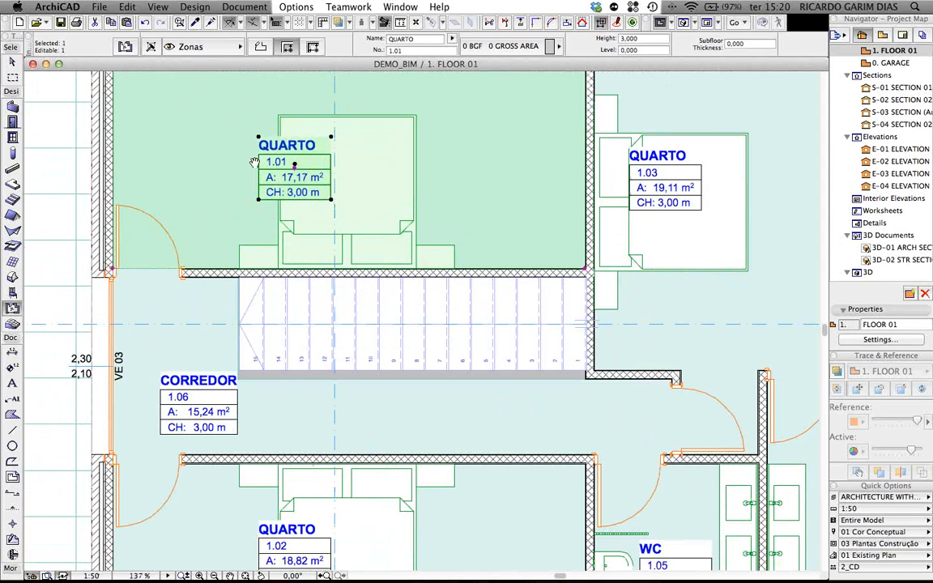
pyautogui.scroll(2, 253, 162)
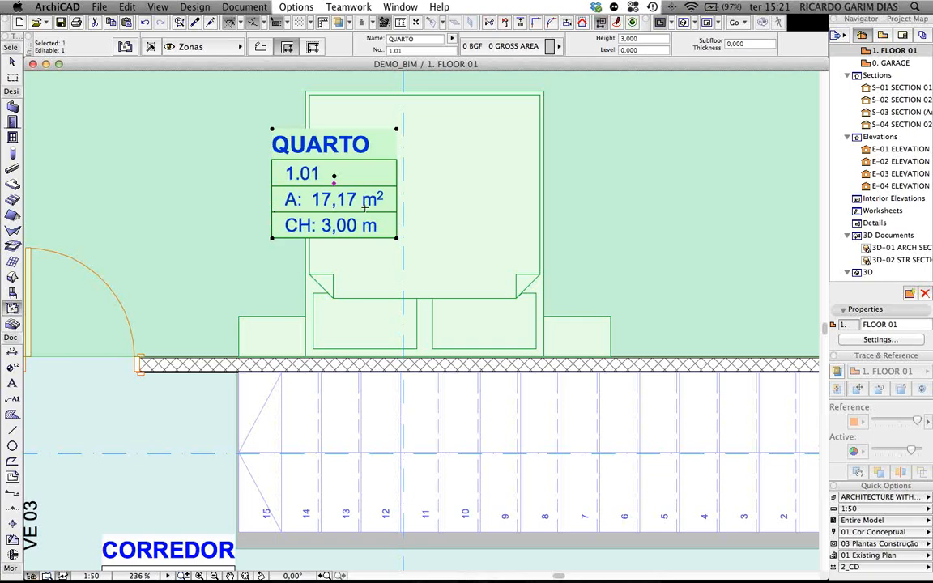
pyautogui.scroll(-3, 364, 206)
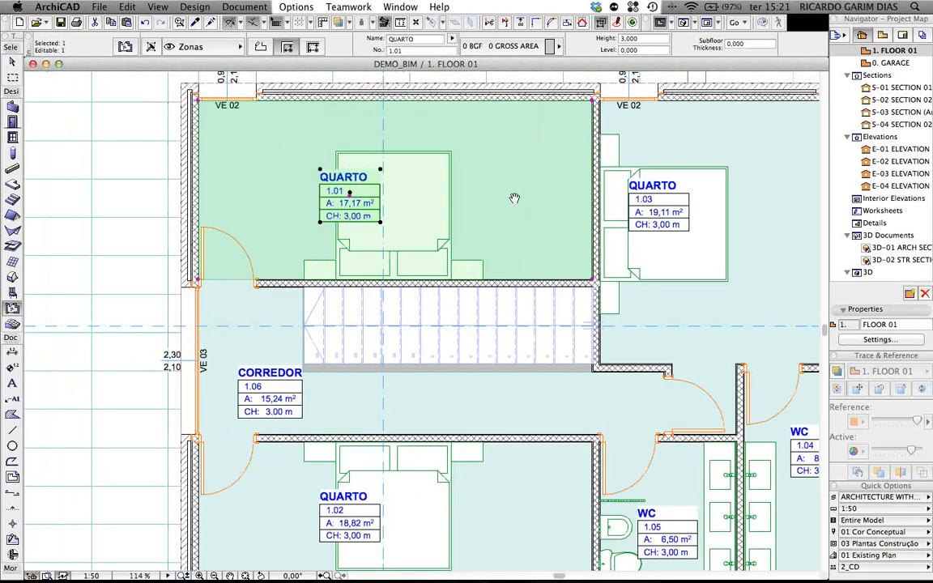
pyautogui.moveTo(514, 198); pyautogui.dragTo(461, 201, button='middle')
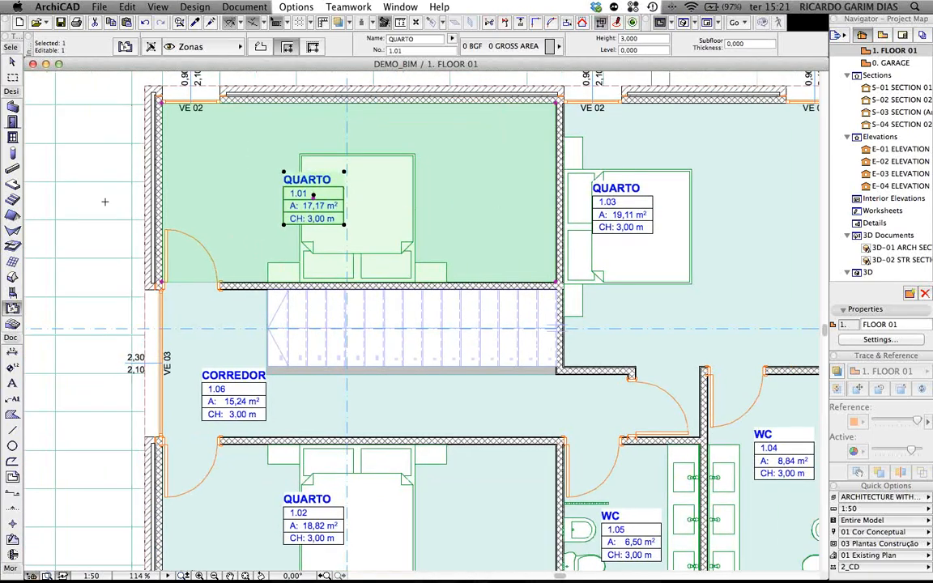
pyautogui.press('Escape')
# Step: Select all zones on the 1. FLOOR 01 plan and examine their volumes alone in 3D from several sides
pyautogui.scroll(-4, 361, 226)
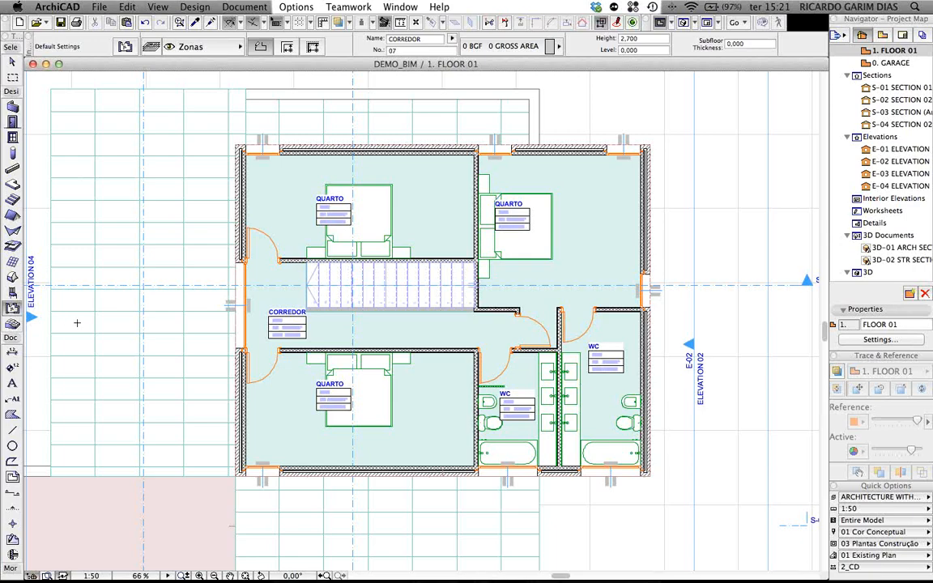
pyautogui.press('super+a')
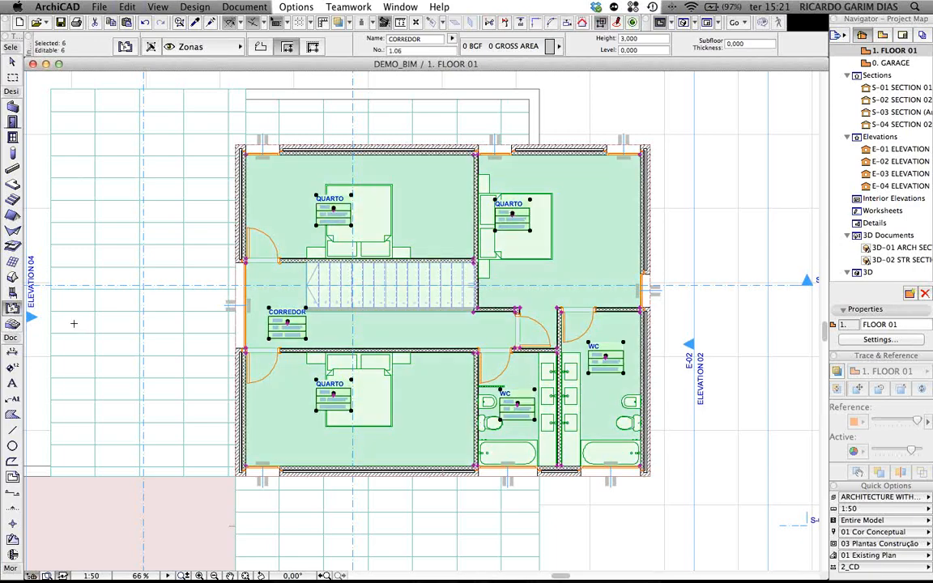
pyautogui.press('F5')
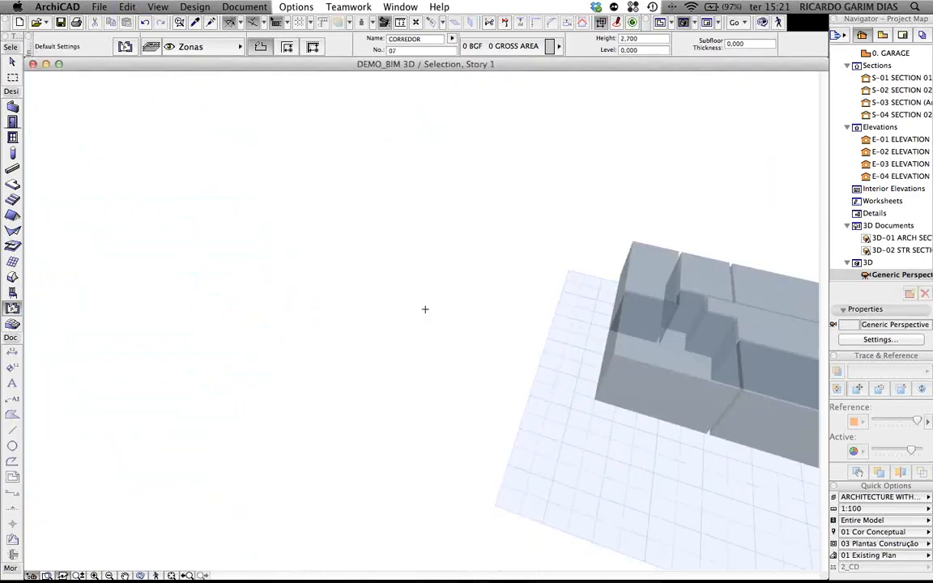
pyautogui.scroll(-2, 425, 310)
pyautogui.keyDown('shift'); pyautogui.moveTo(412, 310); pyautogui.dragTo(176, 236, button='middle'); pyautogui.keyUp('shift')
pyautogui.keyDown('shift'); pyautogui.moveTo(536, 265); pyautogui.dragTo(340, 304, button='middle'); pyautogui.keyUp('shift')
pyautogui.moveTo(628, 396); pyautogui.dragTo(482, 384, button='middle')
pyautogui.scroll(2, 440, 324)
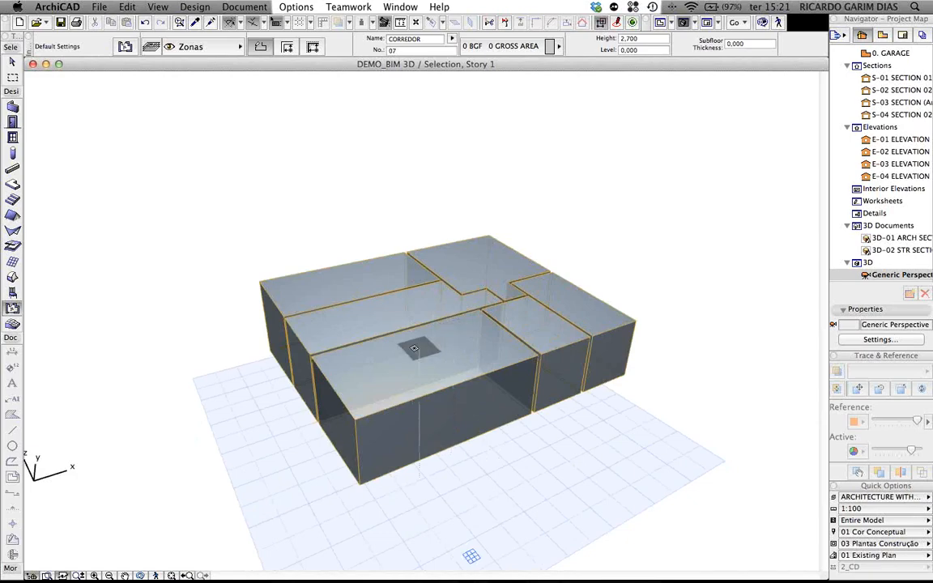
pyautogui.moveTo(414, 348)
pyautogui.keyDown('shift'); pyautogui.mouseDown(button='middle')
pyautogui.moveTo(376, 339)
pyautogui.moveTo(437, 380)
pyautogui.moveTo(439, 327)
pyautogui.mouseUp(button='middle'); pyautogui.keyUp('shift')
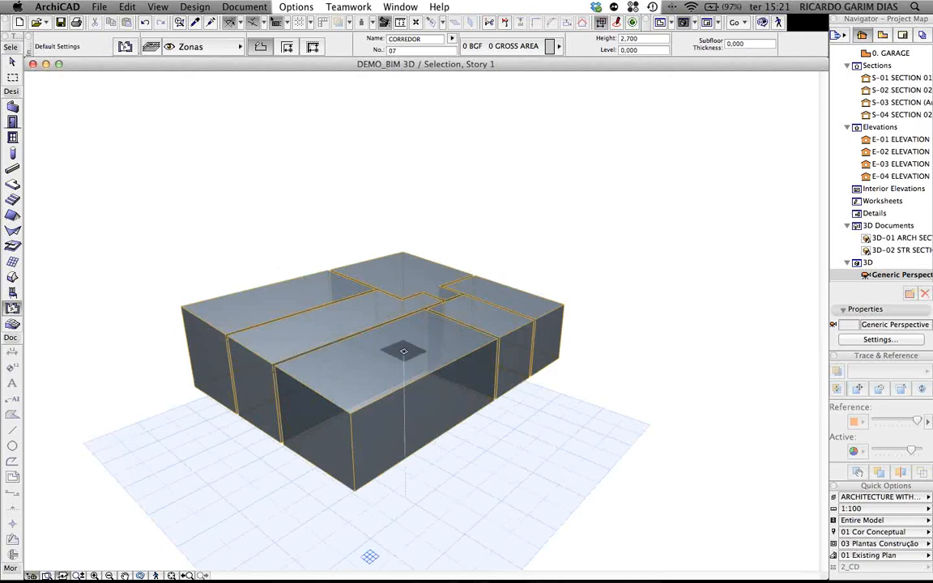
pyautogui.keyDown('shift'); pyautogui.moveTo(364, 316); pyautogui.dragTo(550, 297, button='middle'); pyautogui.keyUp('shift')
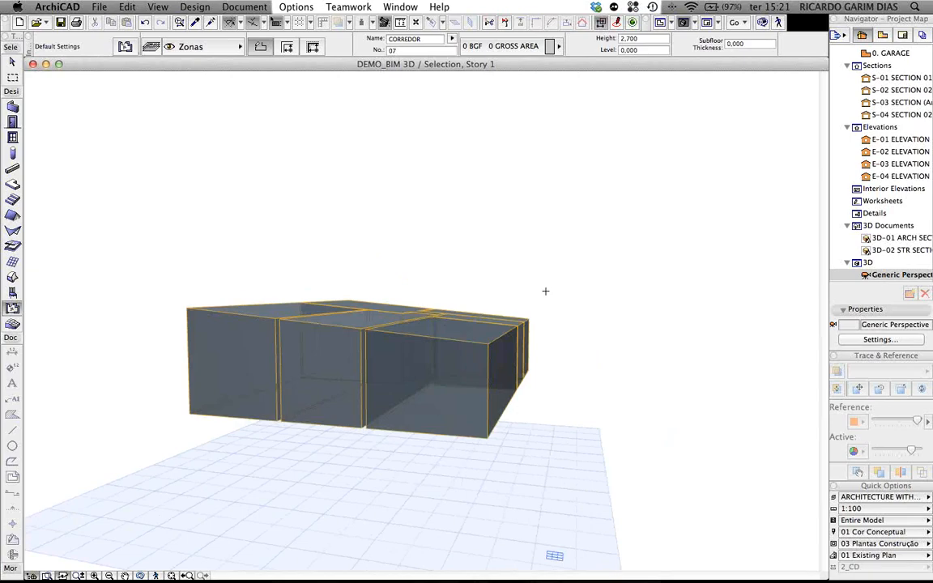
# Step: Show the entire house model in 3D, view it from above, and return to the 1. FLOOR 01 plan
pyautogui.press('super+F5')
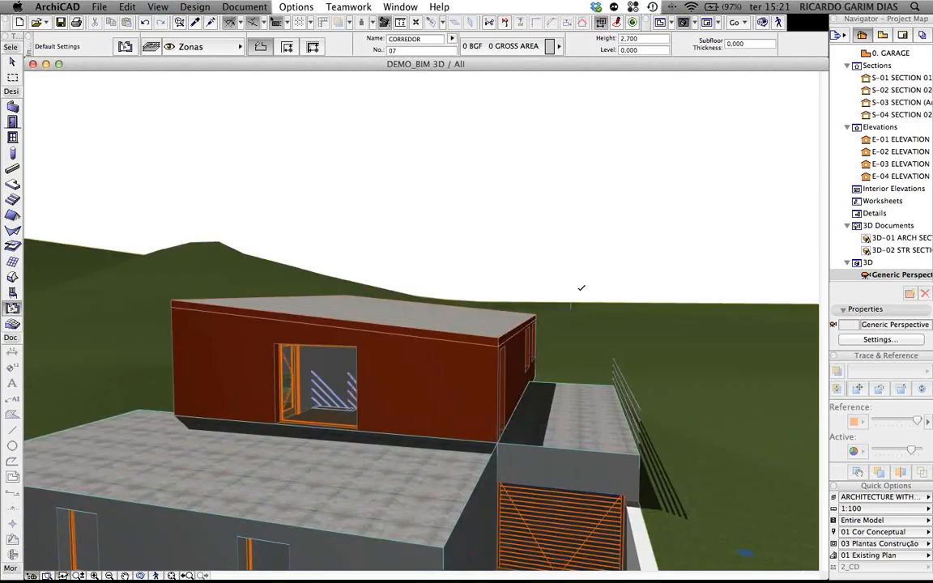
pyautogui.keyDown('shift'); pyautogui.moveTo(581, 289); pyautogui.dragTo(500, 315, button='middle'); pyautogui.keyUp('shift')
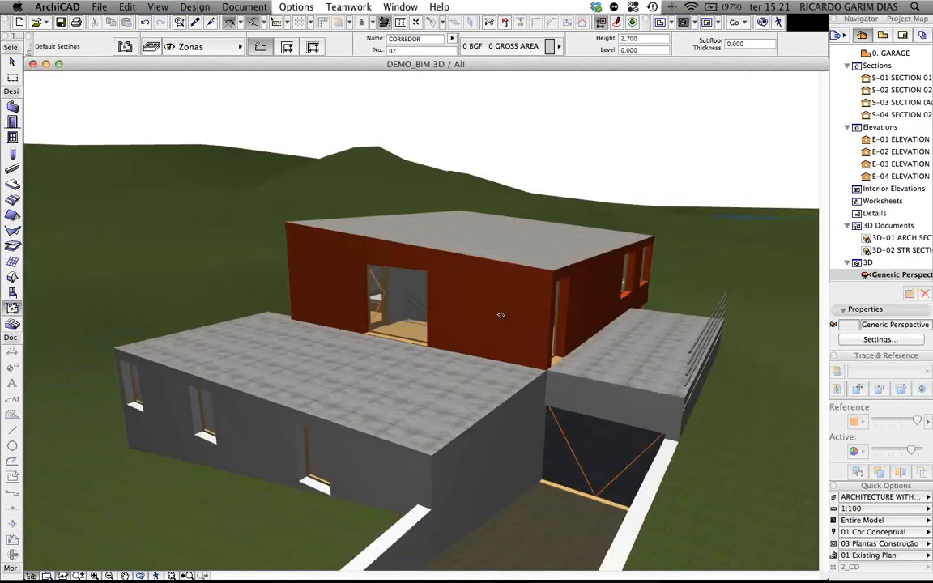
pyautogui.press('F2')
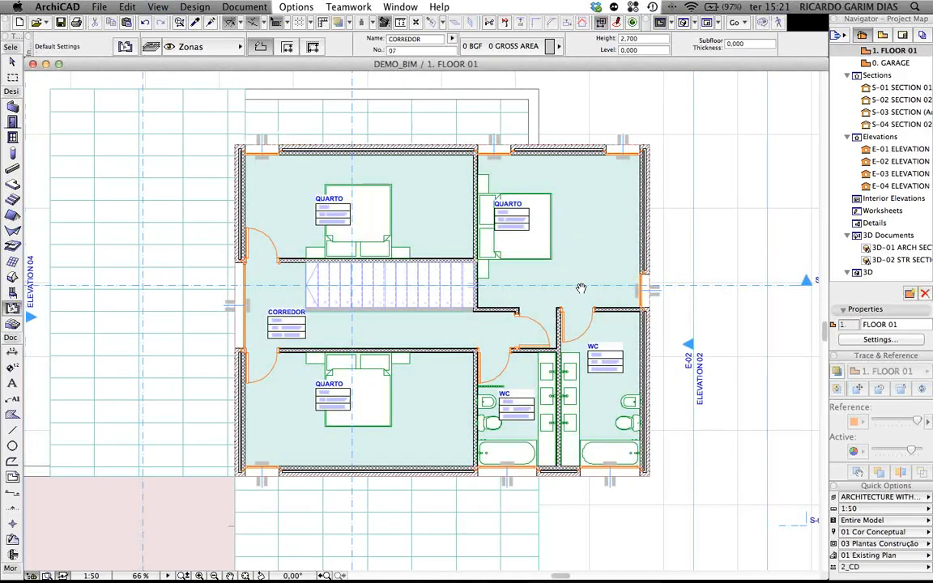
pyautogui.moveTo(585, 288); pyautogui.dragTo(550, 286, button='middle')
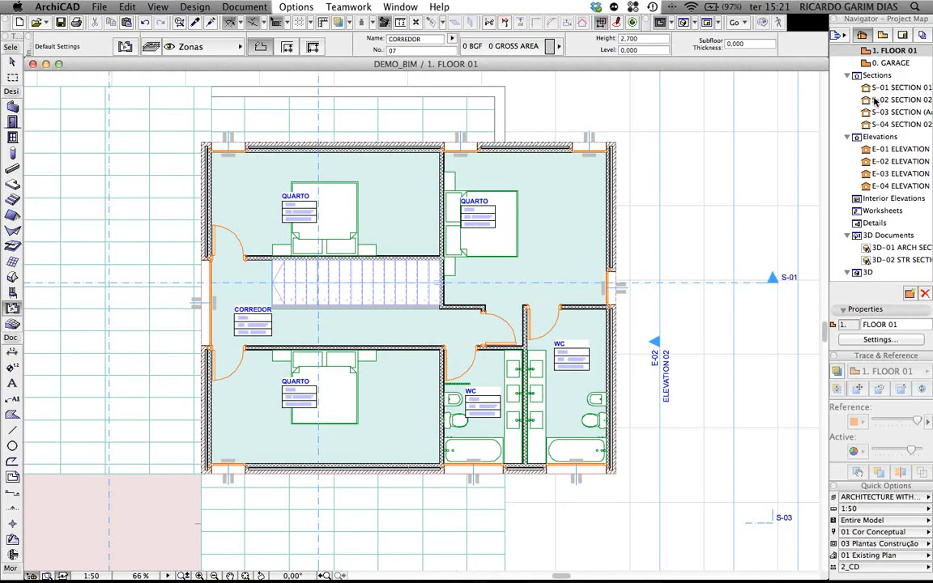
# Step: Open the 02 ROOM LIST element schedule of the project
pyautogui.scroll(3, 874, 100)
pyautogui.scroll(-2, 874, 99)
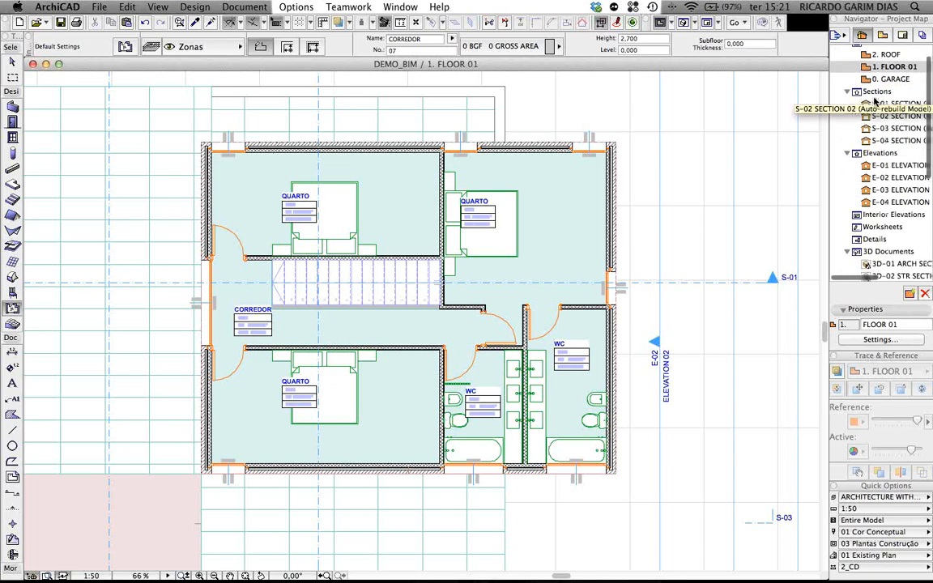
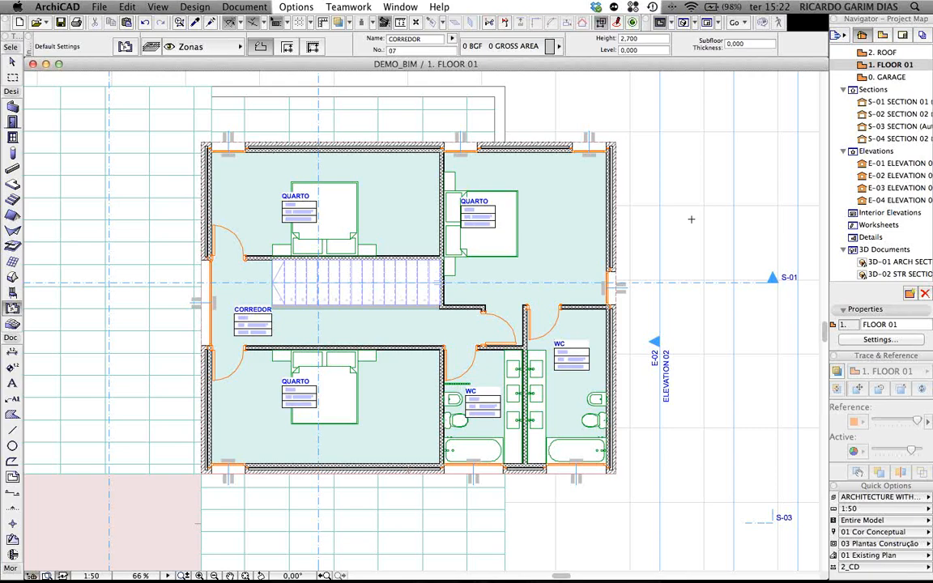
pyautogui.moveTo(693, 222); pyautogui.dragTo(678, 214, button='middle')
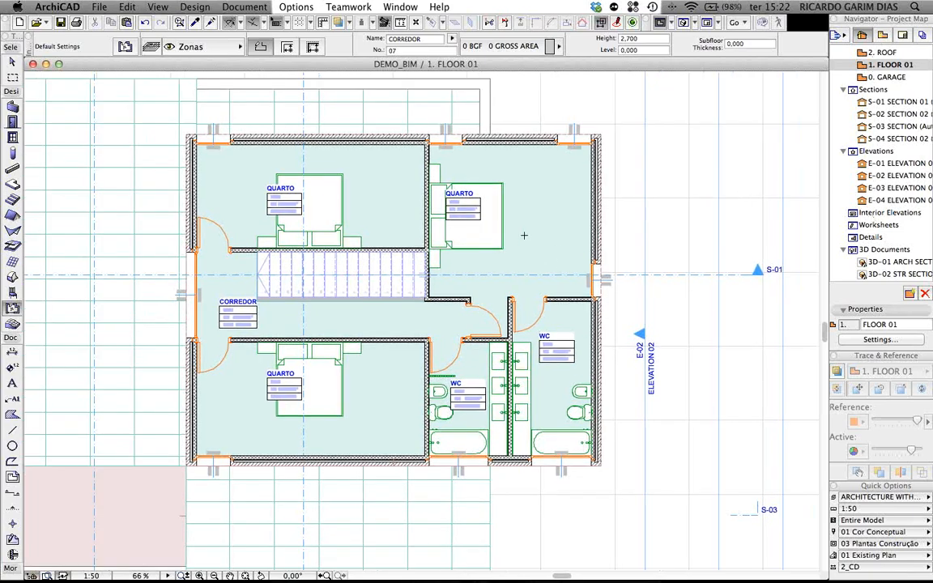
pyautogui.scroll(-1, 523, 235)
pyautogui.scroll(-1, 523, 235)
pyautogui.scroll(-7, 864, 227)
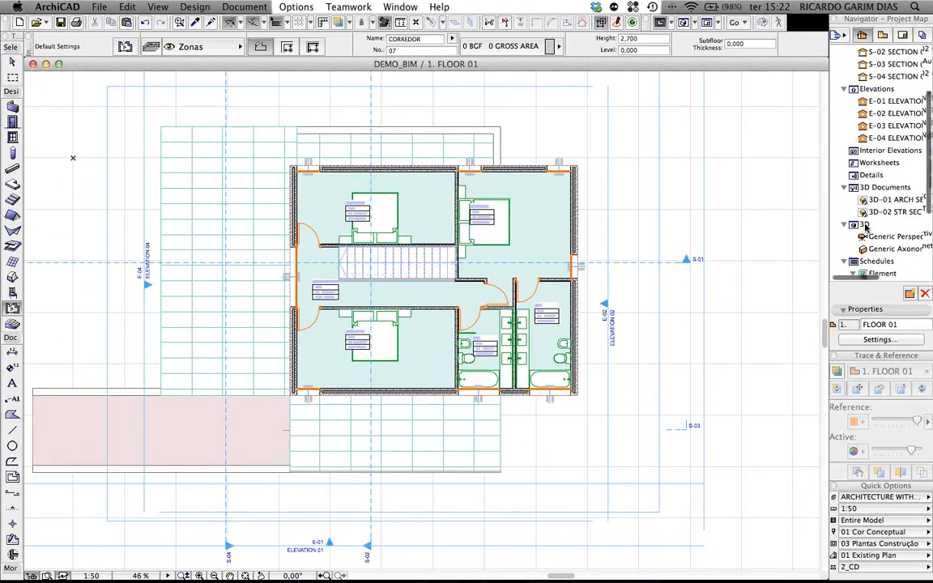
pyautogui.hscroll(2, 864, 226)
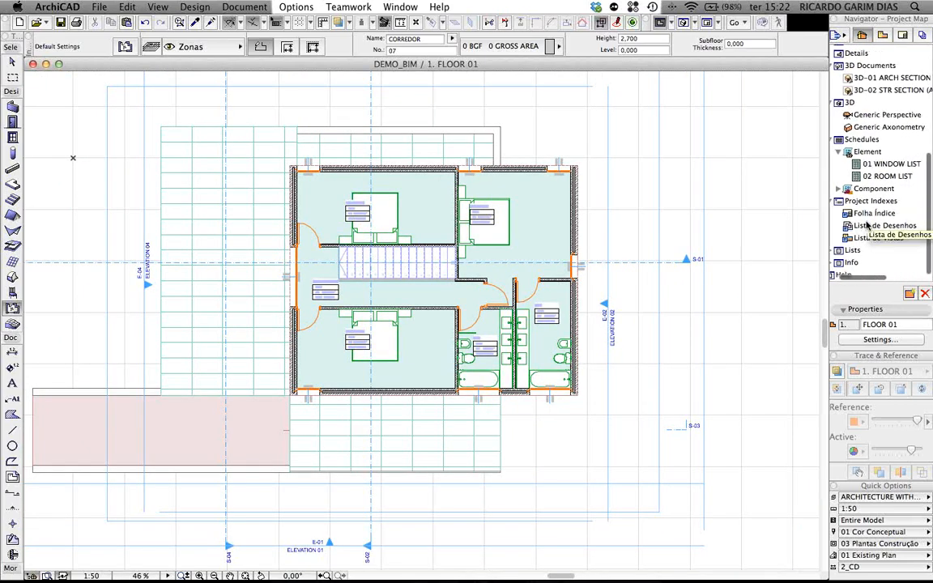
pyautogui.click(884, 178)
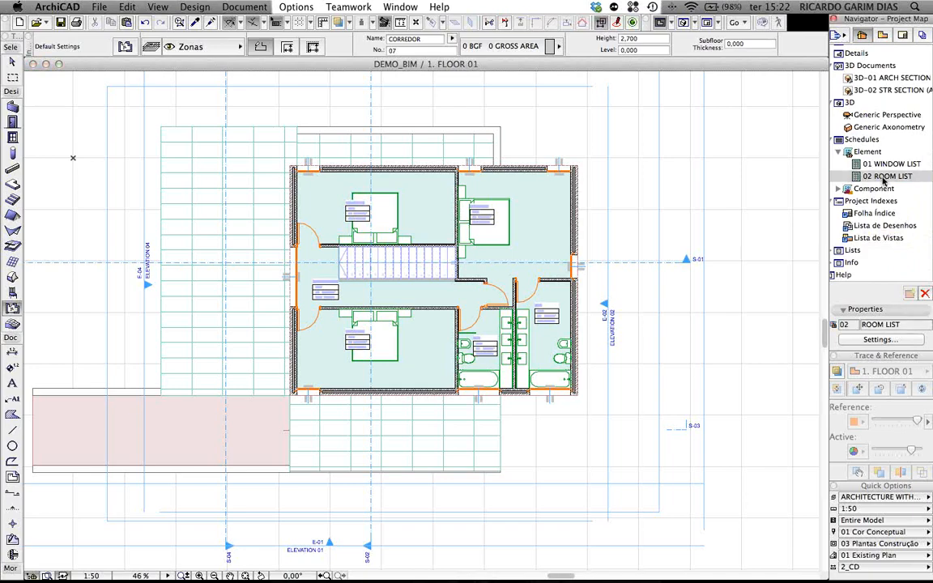
pyautogui.doubleClick(906, 182)
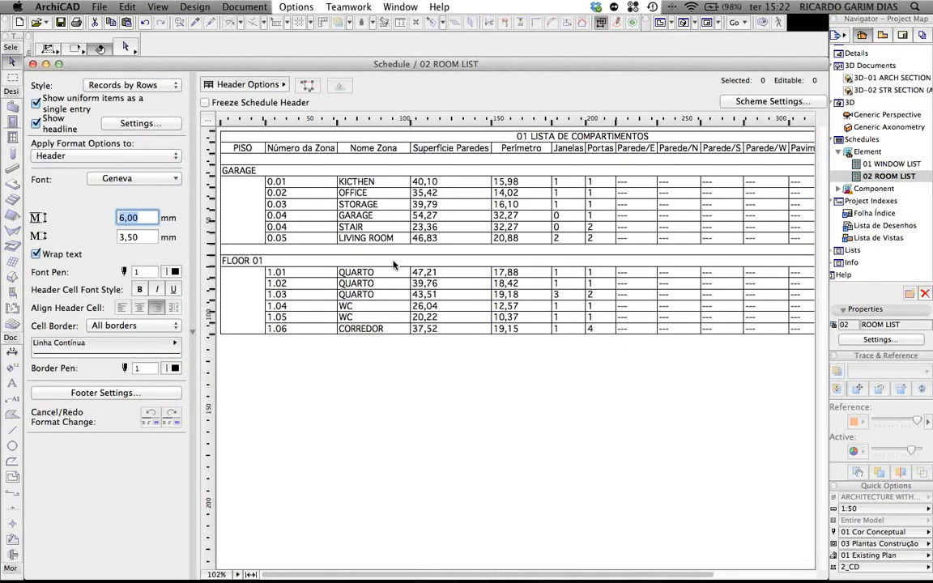
# Step: Inspect the criteria and schedule fields in the scheme settings of 02 ROOM LIST, and close them
pyautogui.click(767, 102)
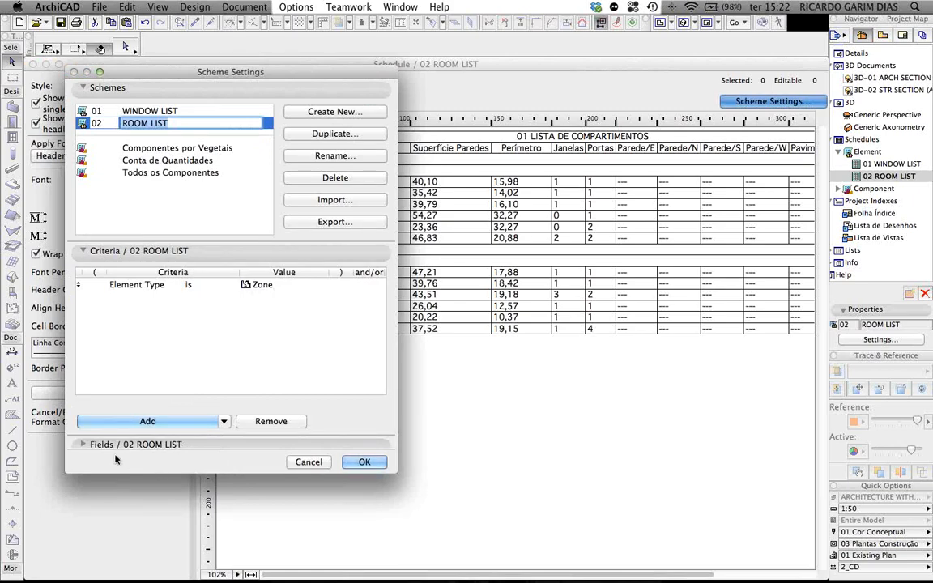
pyautogui.click(85, 444)
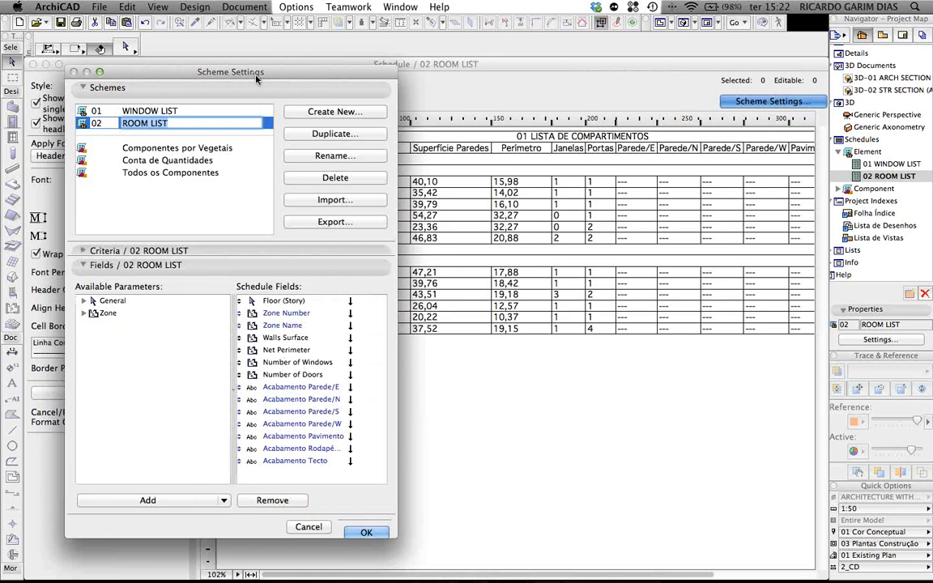
pyautogui.moveTo(255, 76); pyautogui.dragTo(673, 355)
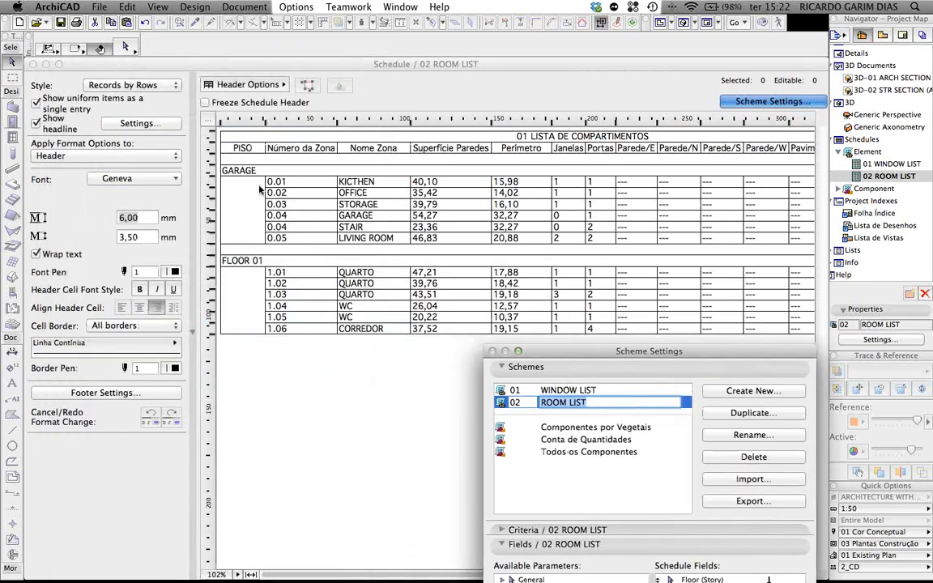
pyautogui.click(593, 354)
pyautogui.moveTo(594, 354); pyautogui.dragTo(355, 84)
pyautogui.click(489, 535)
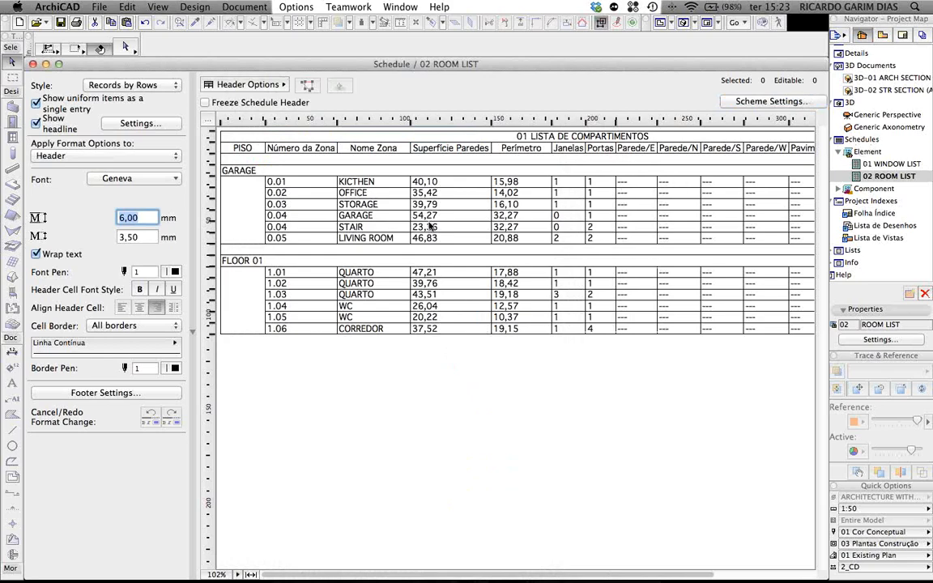
# Step: Check the editable zone name and number entries of the GARAGE rooms in the room list
pyautogui.click(363, 181)
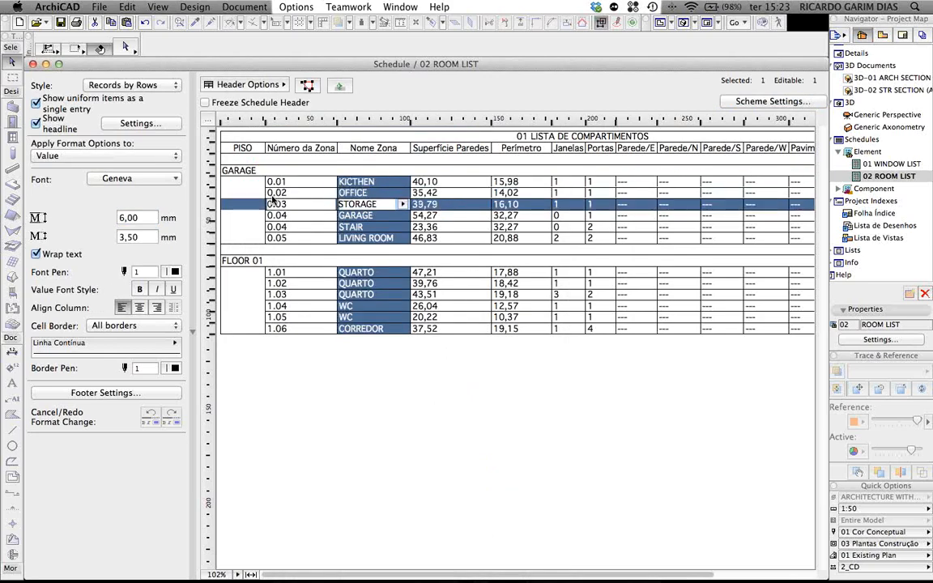
pyautogui.click(263, 179)
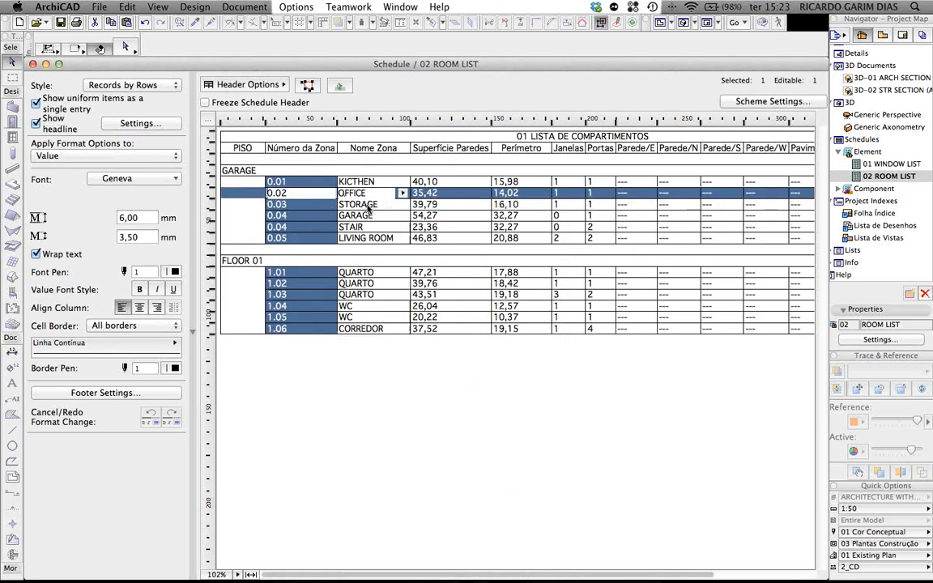
pyautogui.click(346, 204)
pyautogui.press('Down')
pyautogui.press('Down')
pyautogui.press('Down')
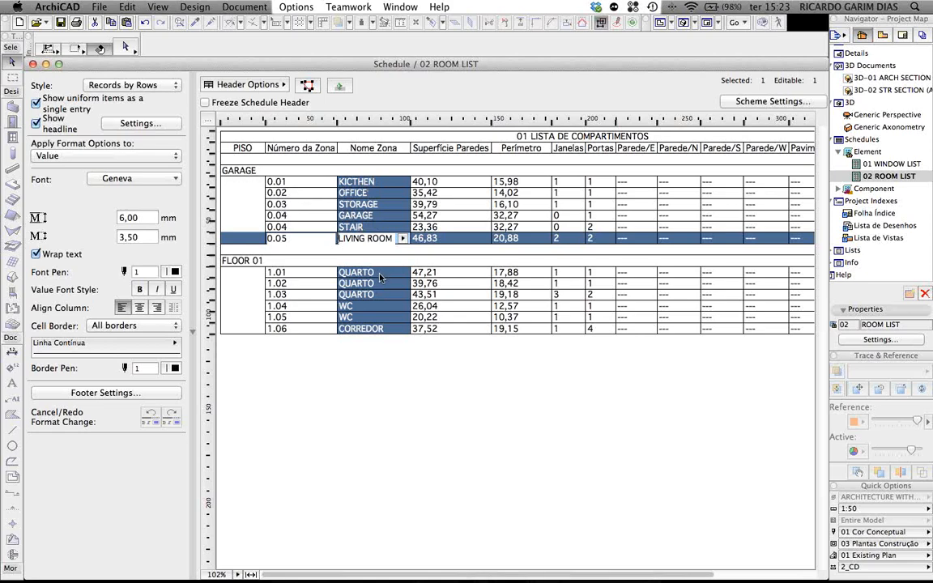
# Step: Rename zones 1.01, 1.02 and 1.03 as BEDROOM and zone 1.06 as CORRIDOR in the room list
pyautogui.click(318, 271)
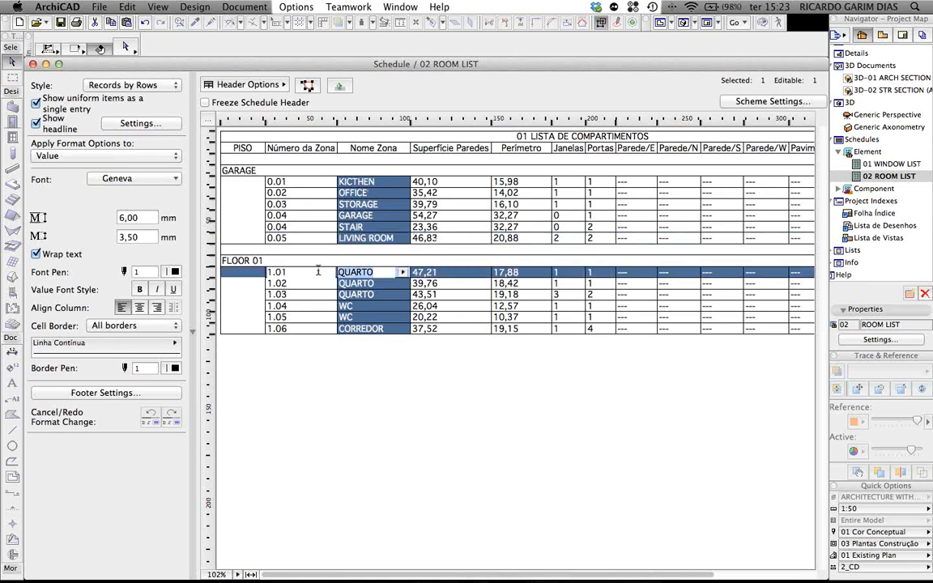
pyautogui.write('BEDROOM')
pyautogui.click(359, 284)
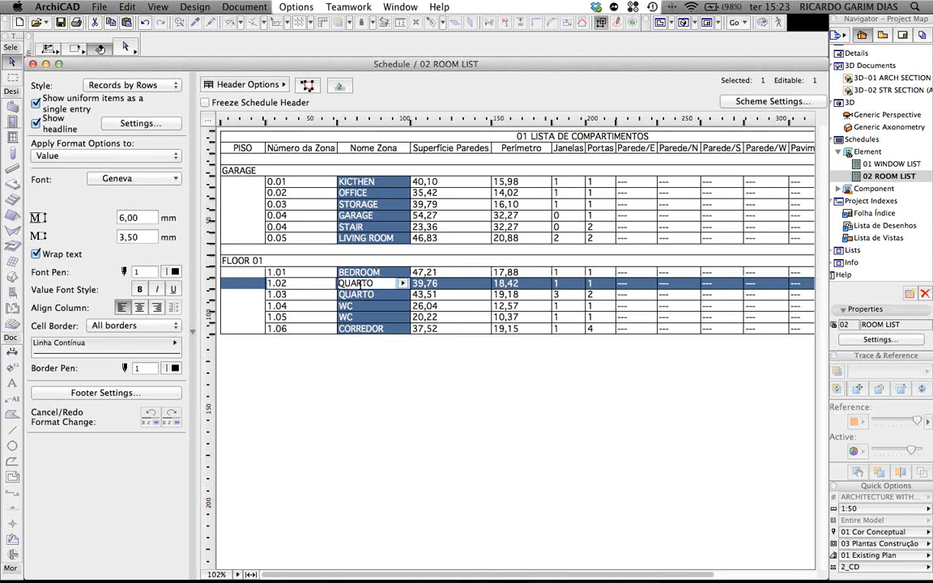
pyautogui.moveTo(373, 284); pyautogui.dragTo(282, 276)
pyautogui.write('BEDROOM')
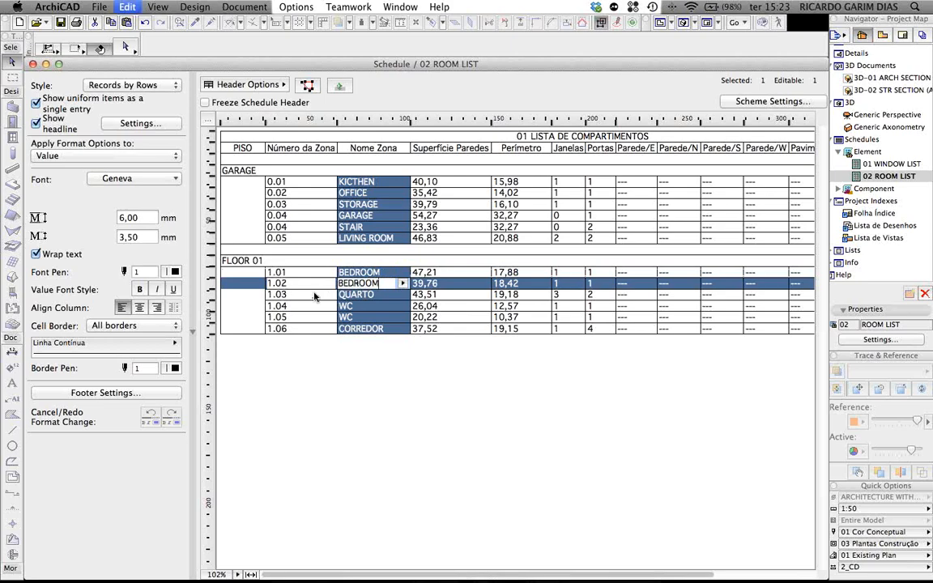
pyautogui.click(348, 295)
pyautogui.doubleClick(356, 294)
pyautogui.write('BEDROOM')
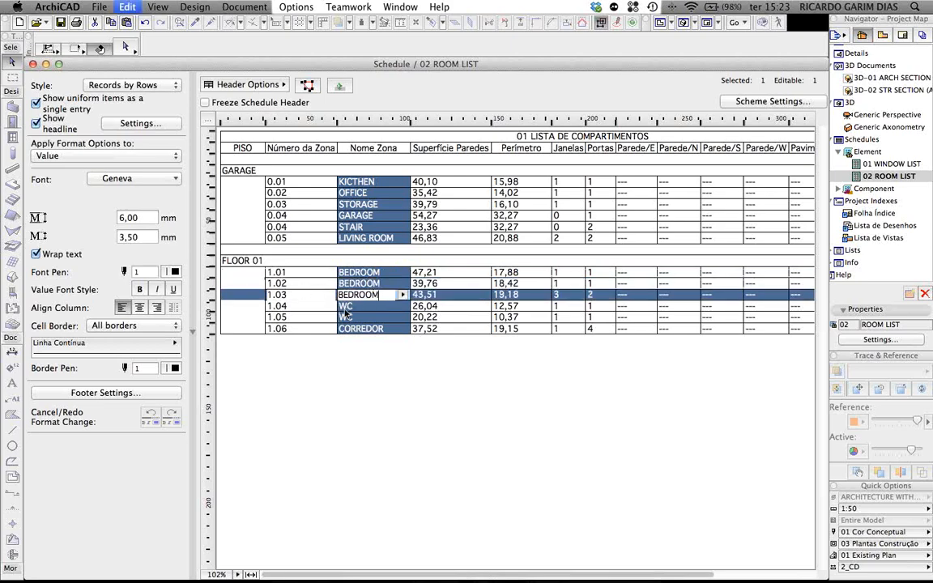
pyautogui.click(369, 329)
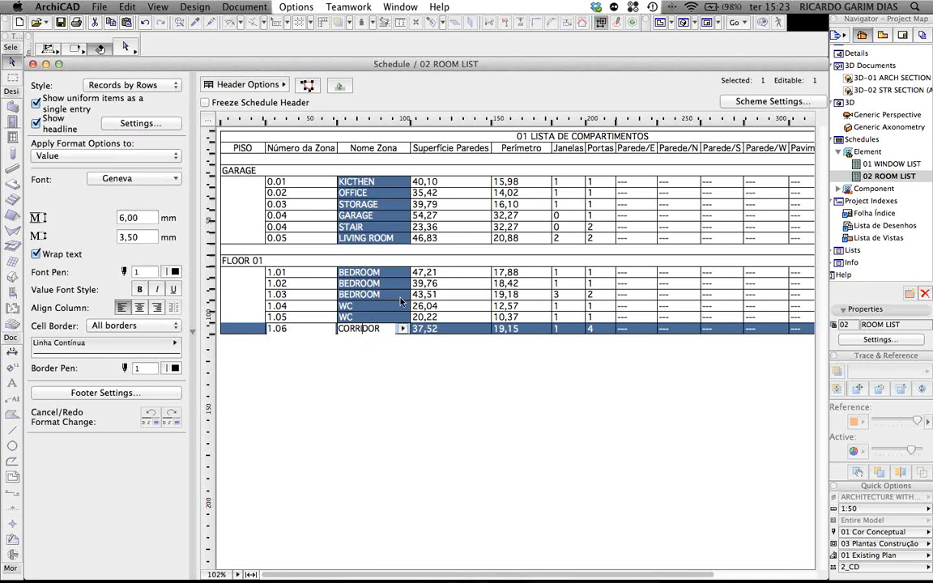
# Step: Locate zone 1.01 BEDROOM from the room list on the floor plan and check the room names in the zone stamps
pyautogui.click(373, 272)
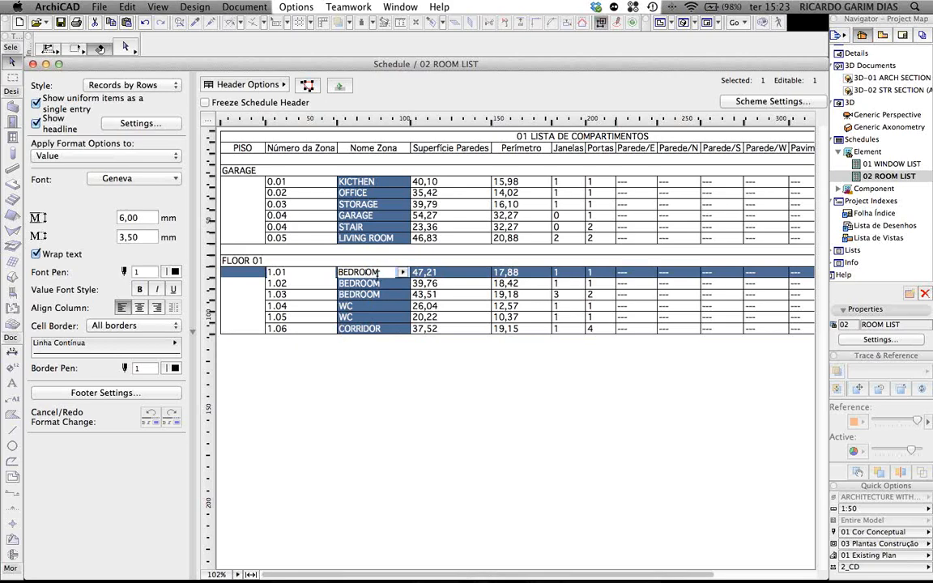
pyautogui.click(307, 85)
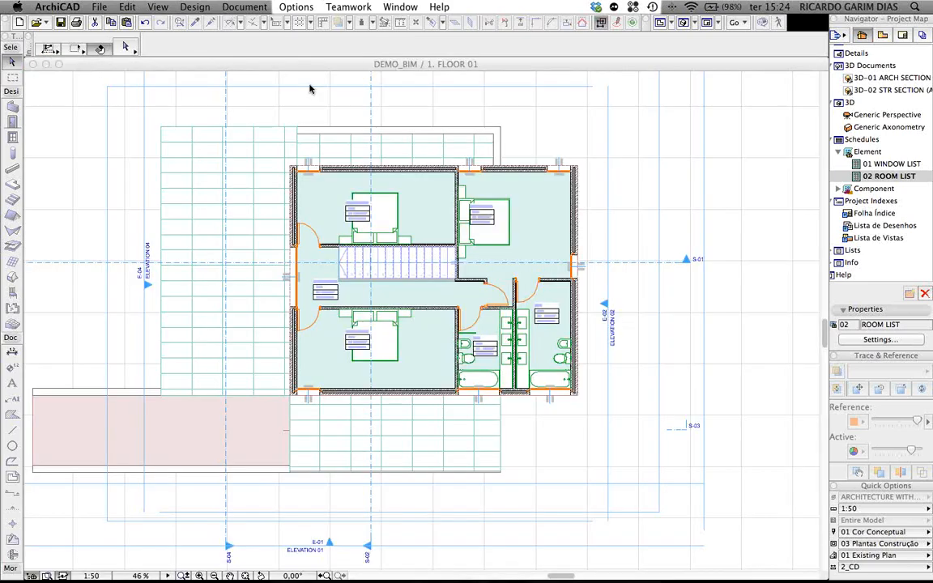
pyautogui.scroll(-5, 413, 237)
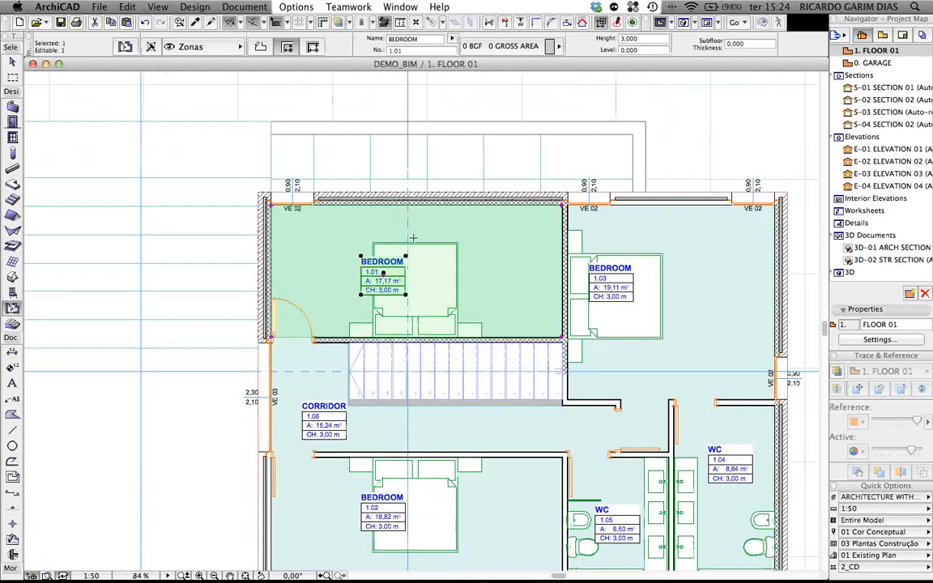
pyautogui.moveTo(536, 285); pyautogui.dragTo(456, 277, button='middle')
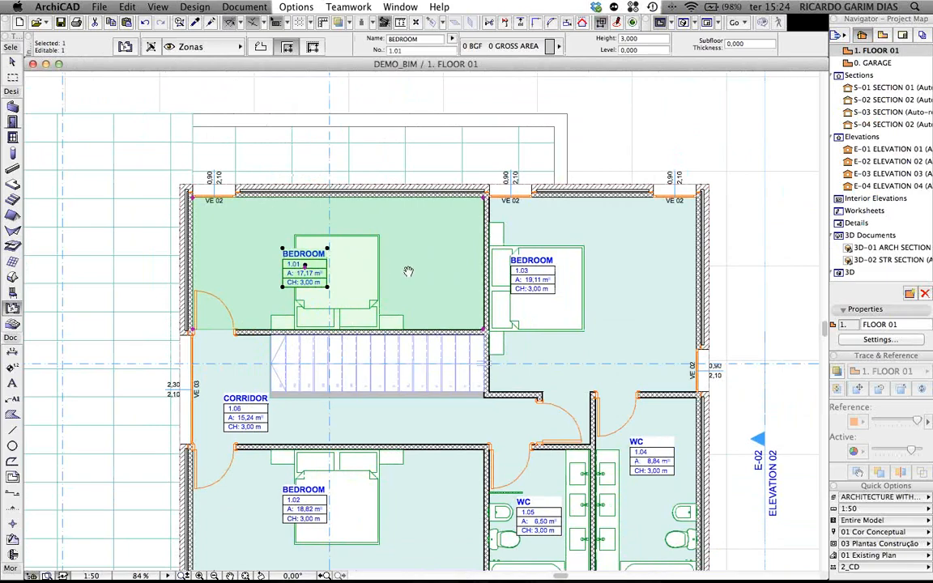
pyautogui.moveTo(408, 271); pyautogui.dragTo(389, 230, button='middle')
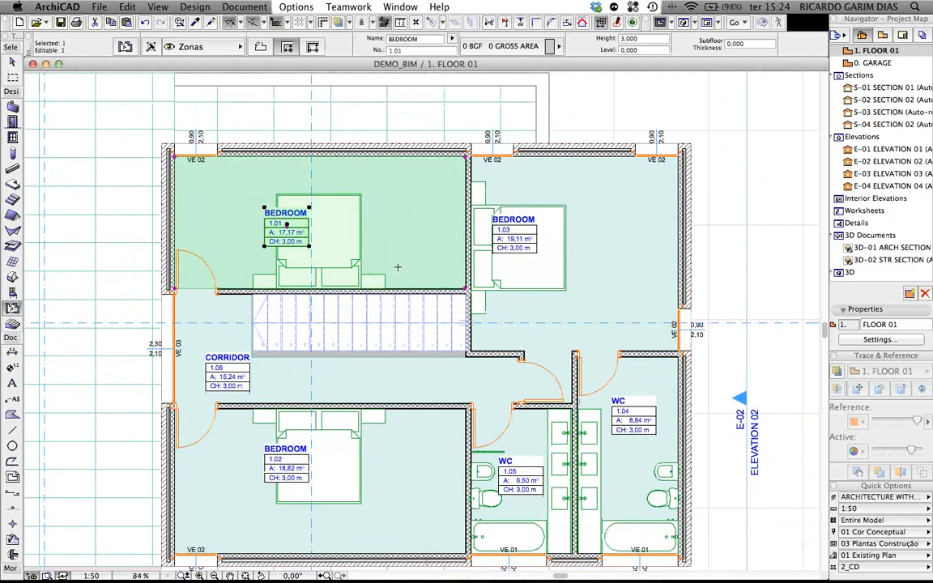
pyautogui.scroll(5, 398, 267)
pyautogui.scroll(-3, 476, 418)
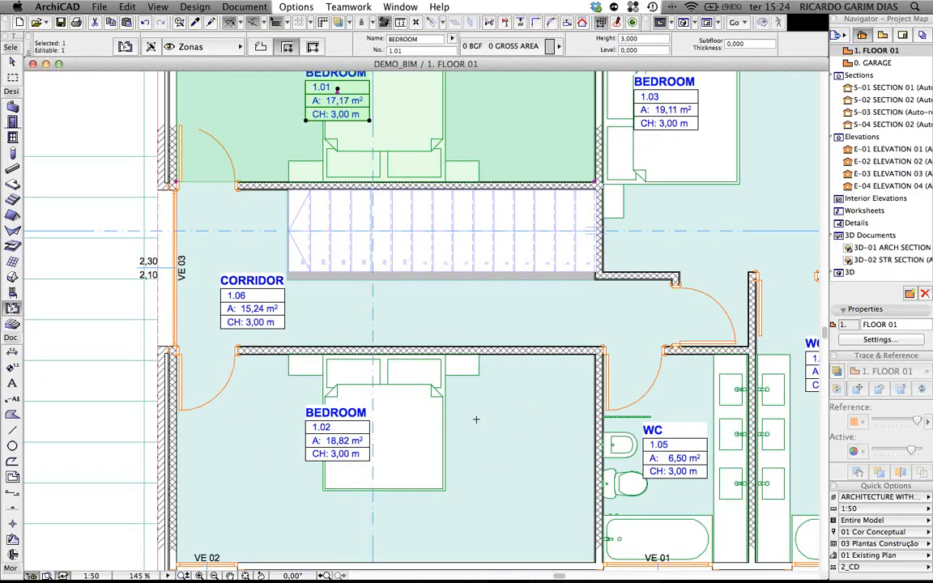
pyautogui.scroll(-2, 352, 336)
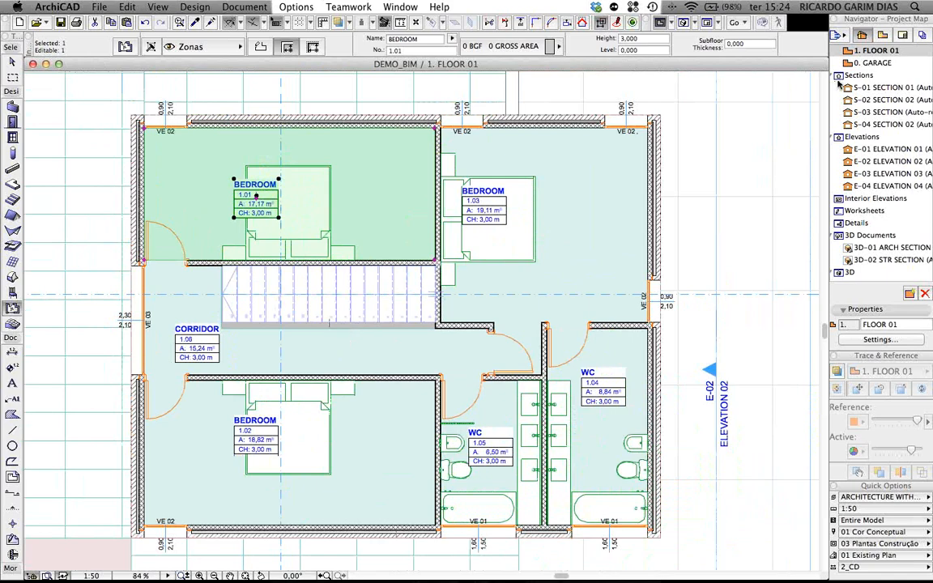
pyautogui.scroll(3, 867, 113)
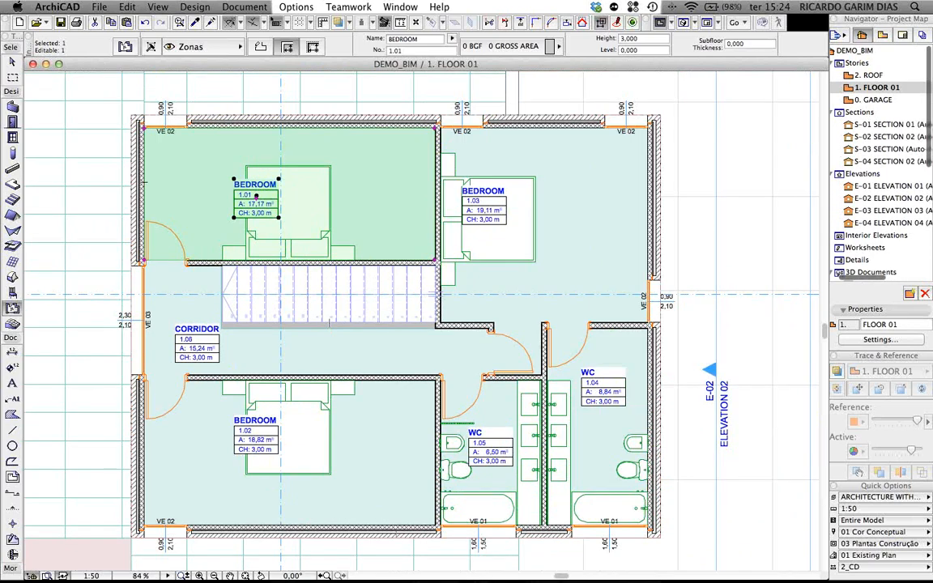
# Step: Clear the zone selection and select the interior wall between bedroom 1.01 and the stairs
pyautogui.press('Escape')
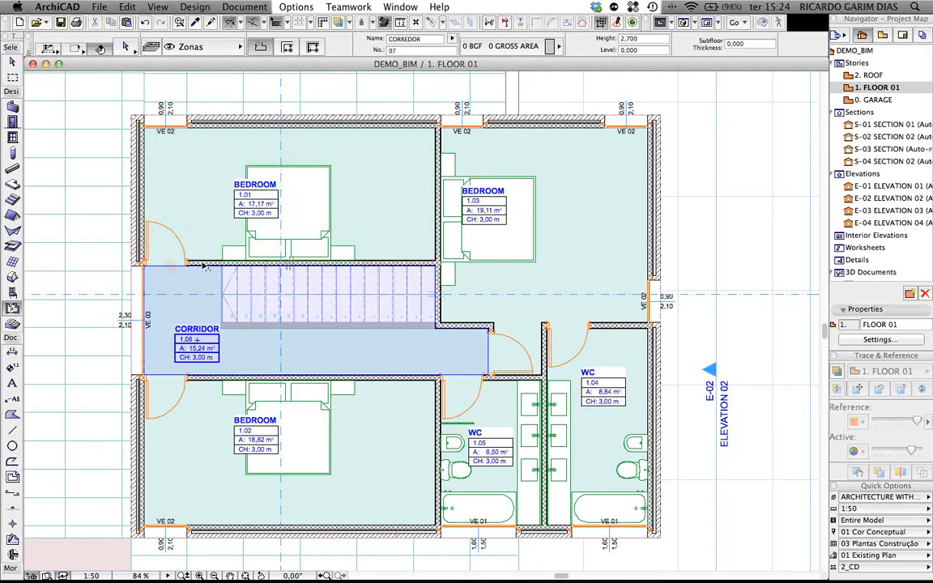
pyautogui.hotkey('shift', 'Tab')
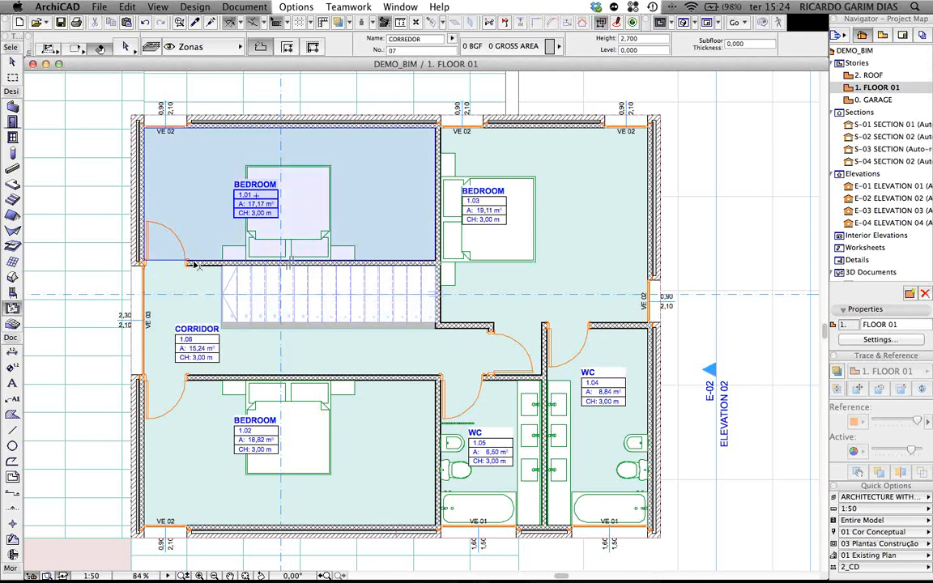
pyautogui.click(12, 106)
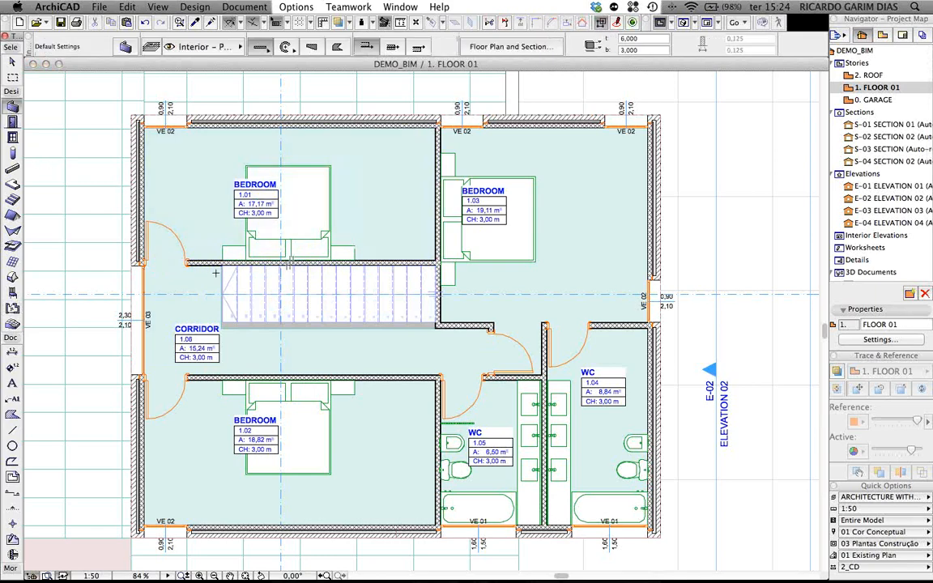
pyautogui.keyDown('shift'); pyautogui.click(210, 266); pyautogui.keyUp('shift')
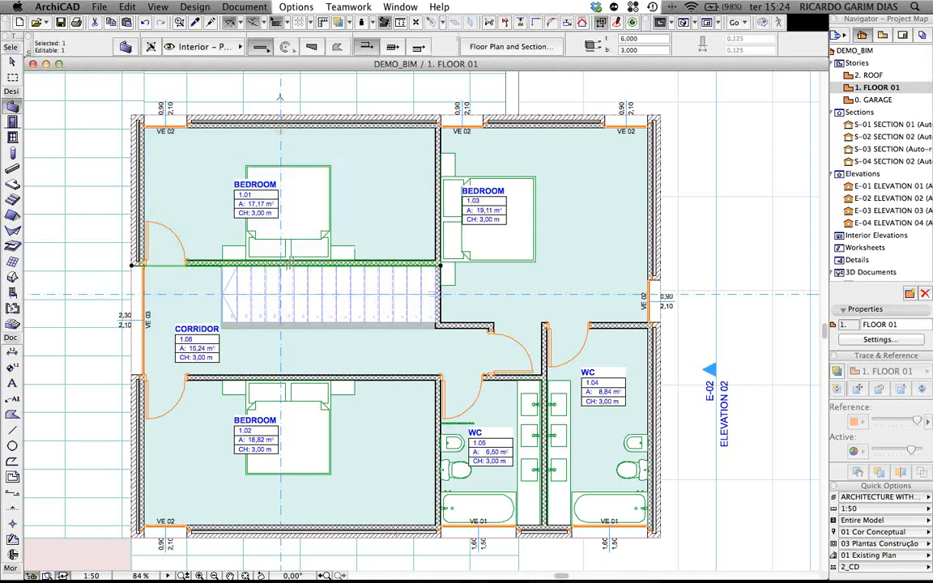
# Step: Open section S-02 from its marker line on the floor plan and check the upper-floor interior walls in it
pyautogui.keyDown('shift'); pyautogui.click(281, 97); pyautogui.keyUp('shift')
pyautogui.rightClick(280, 97)
pyautogui.click(332, 133)
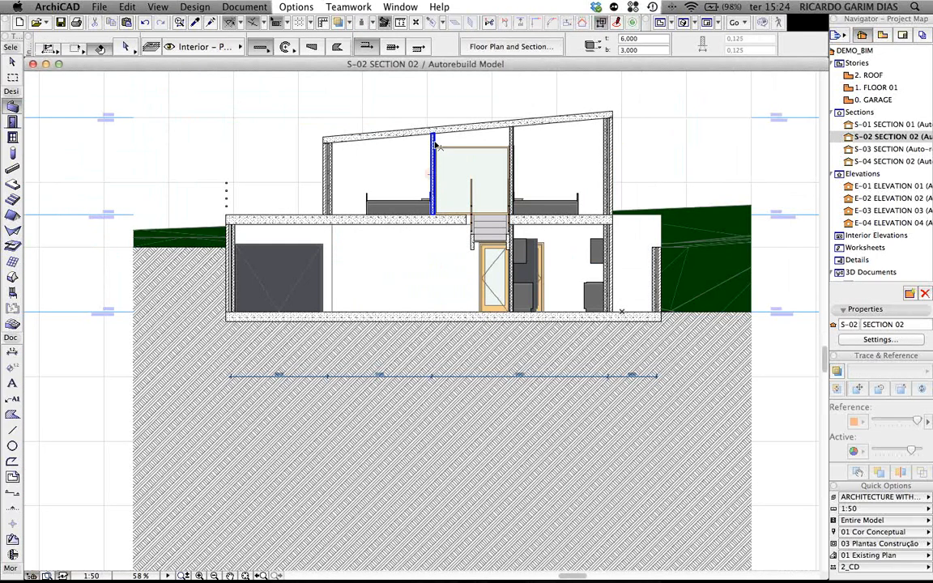
pyautogui.click(511, 158)
pyautogui.click(533, 104)
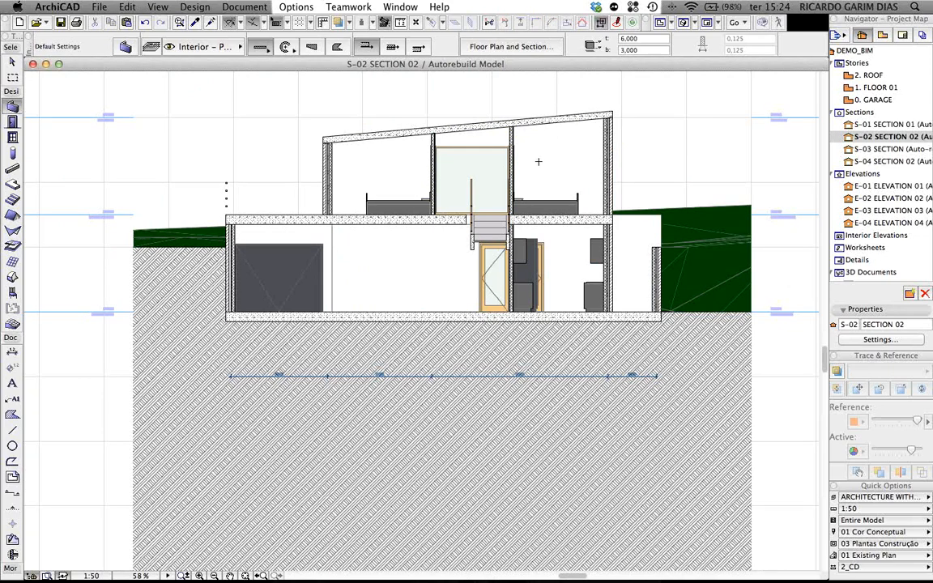
pyautogui.scroll(-2, 537, 161)
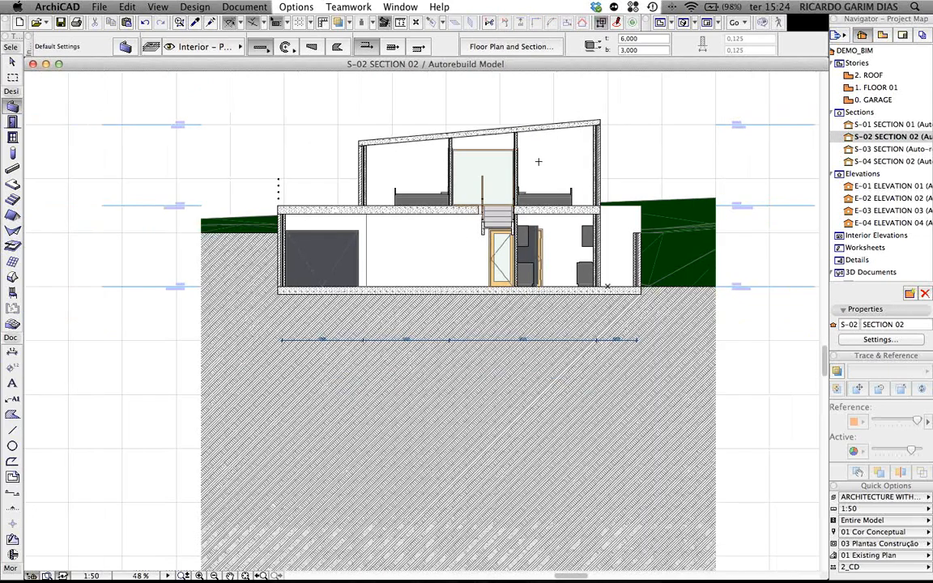
# Step: Return to the FLOOR 01 plan, clear the section line selection and review the whole floor layout
pyautogui.press('F2')
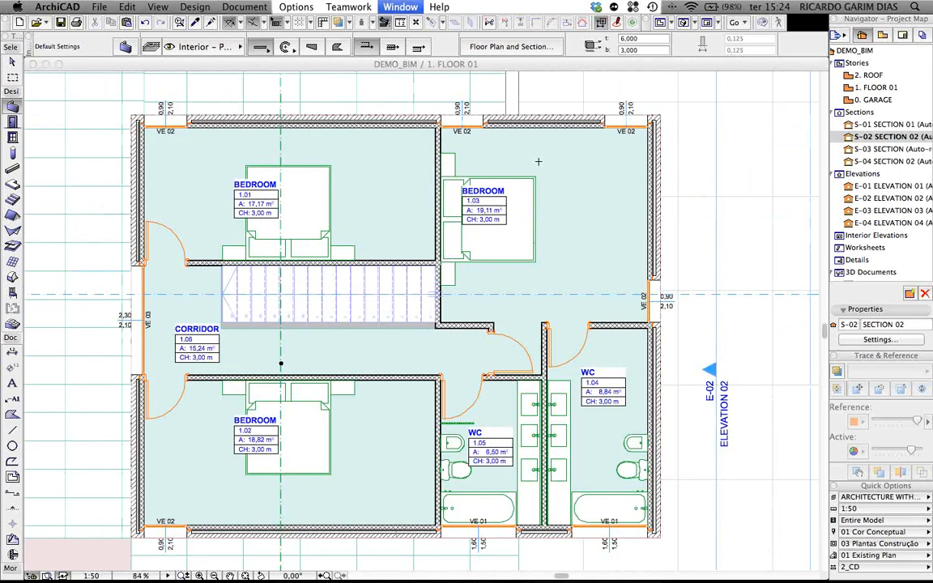
pyautogui.scroll(-5, 505, 193)
pyautogui.moveTo(506, 195); pyautogui.dragTo(501, 226, button='middle')
pyautogui.press('Escape')
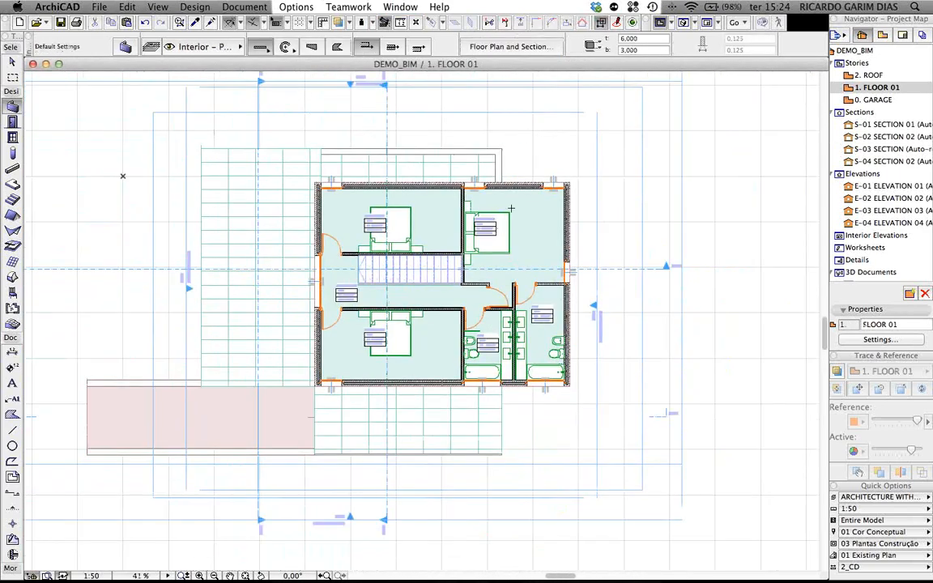
pyautogui.scroll(2, 464, 260)
pyautogui.scroll(1, 464, 263)
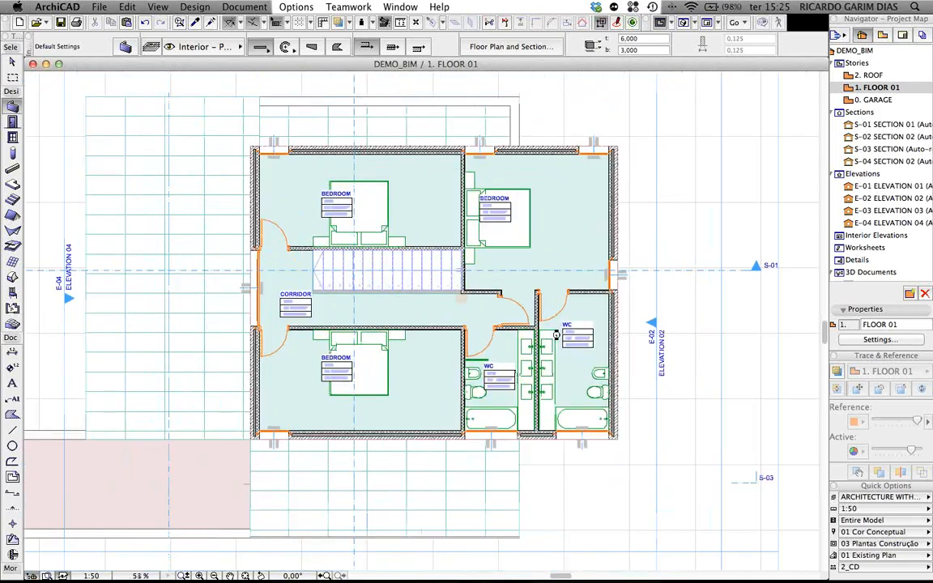
pyautogui.moveTo(637, 265); pyautogui.dragTo(590, 257, button='middle')
# Step: Open the 01 WINDOW LIST element schedule and widen its VE 05 column
pyautogui.scroll(-4, 875, 203)
pyautogui.scroll(-5, 877, 209)
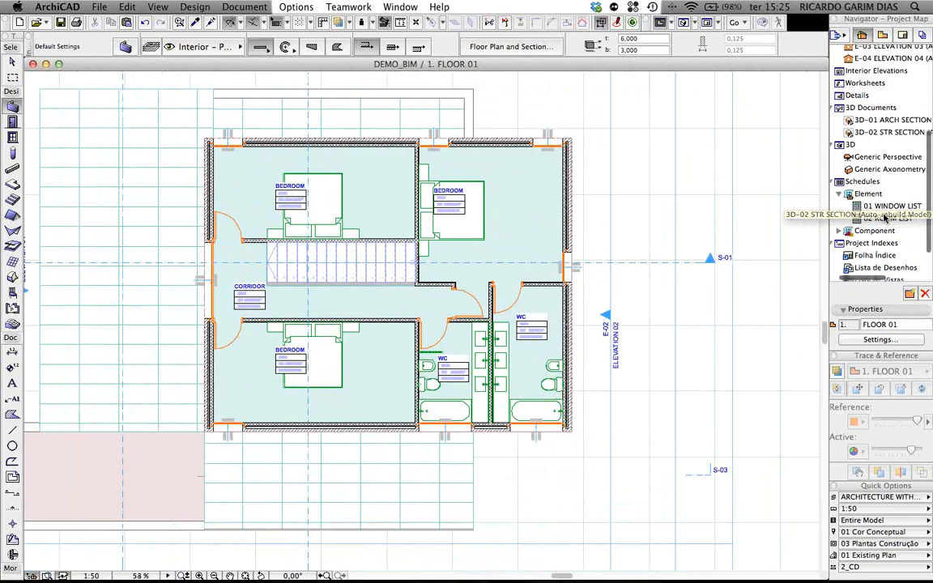
pyautogui.click(877, 207)
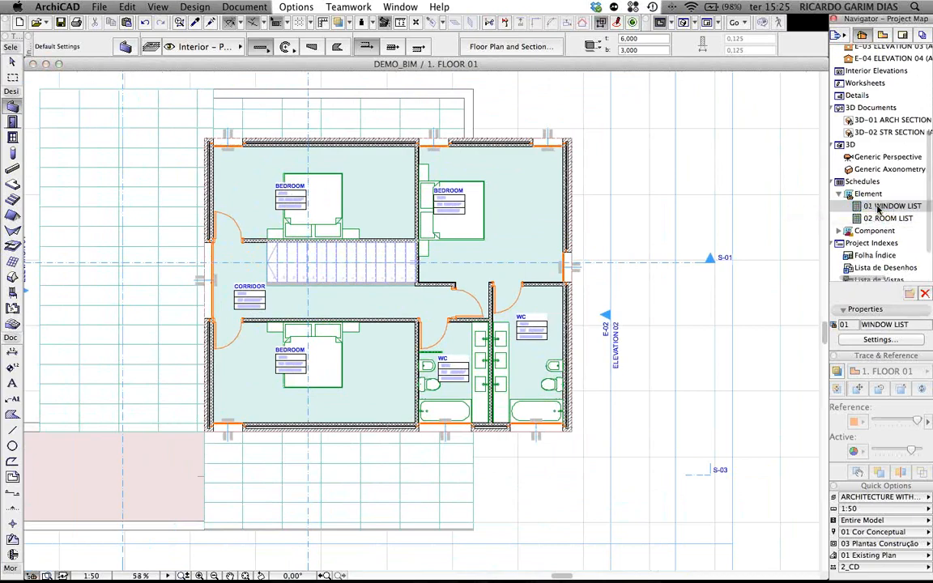
pyautogui.doubleClick(878, 207)
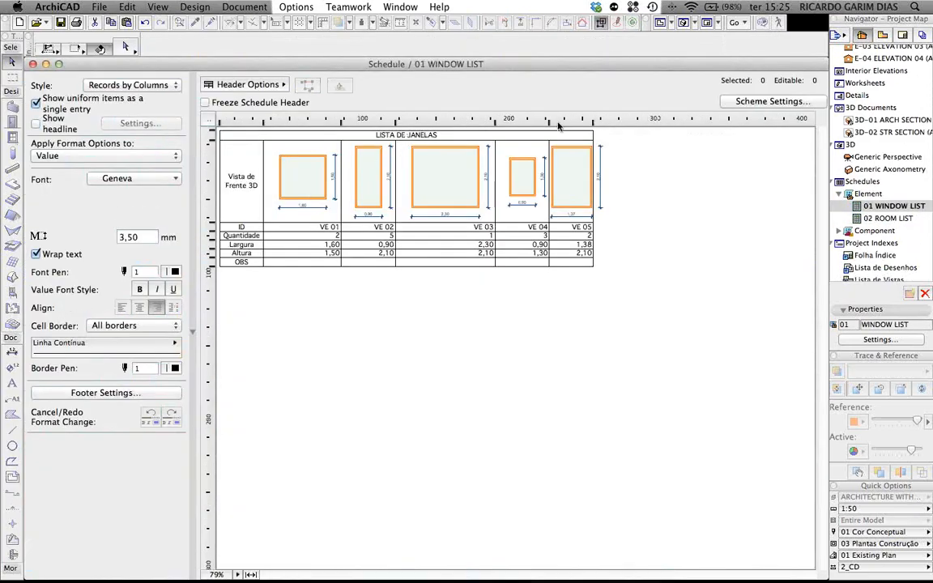
pyautogui.moveTo(593, 123); pyautogui.dragTo(620, 122)
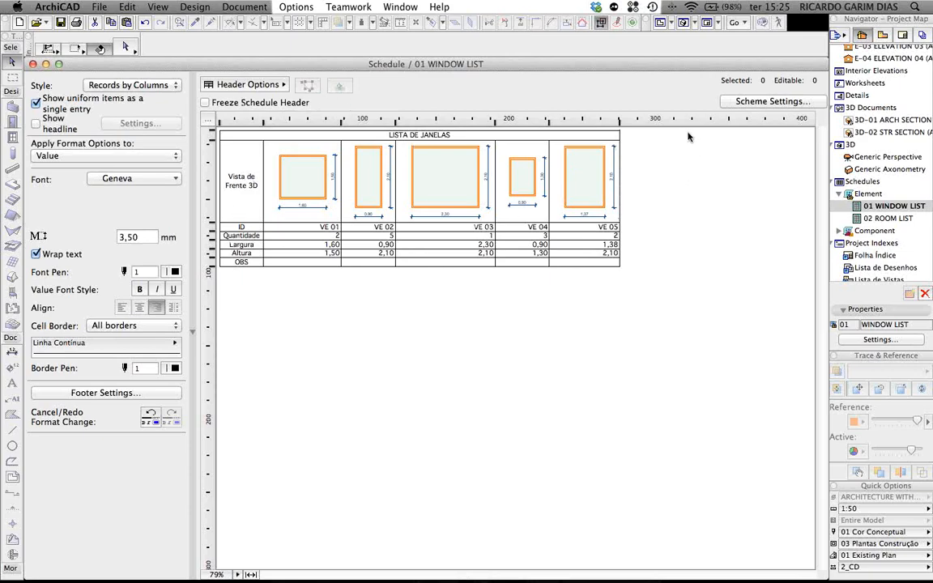
# Step: Add a second criterion to the 01 WINDOW LIST scheme: Element Type is Door
pyautogui.click(761, 103)
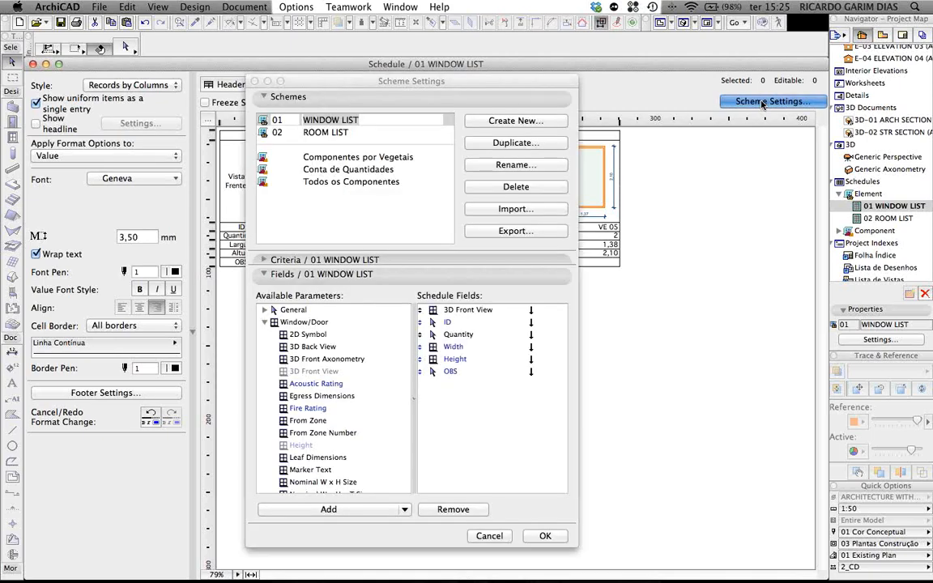
pyautogui.click(264, 259)
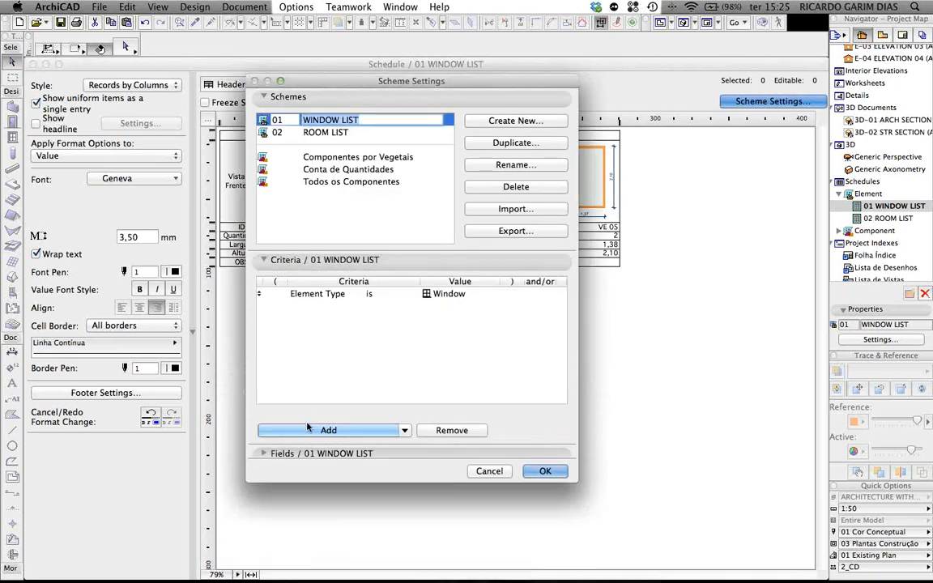
pyautogui.click(308, 427)
pyautogui.click(321, 306)
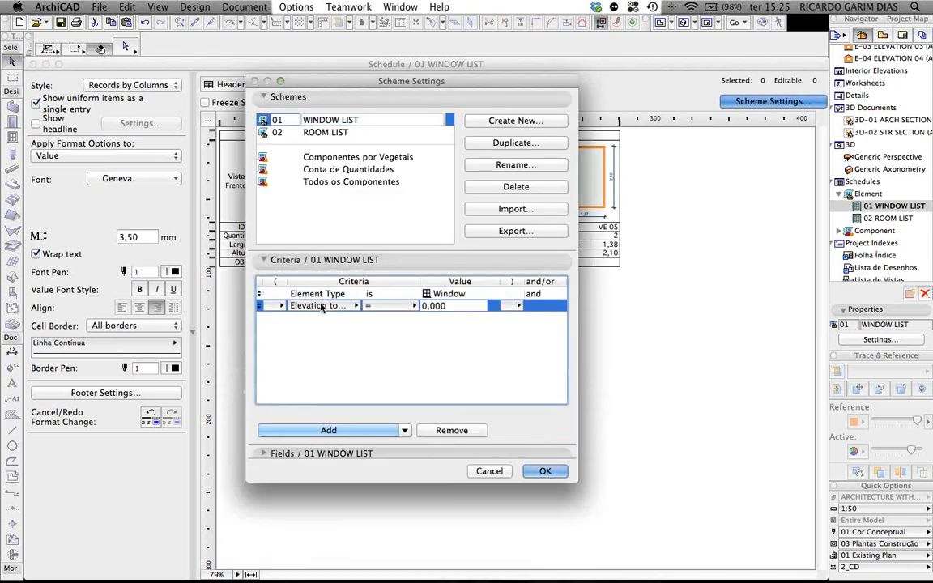
pyautogui.click(321, 305)
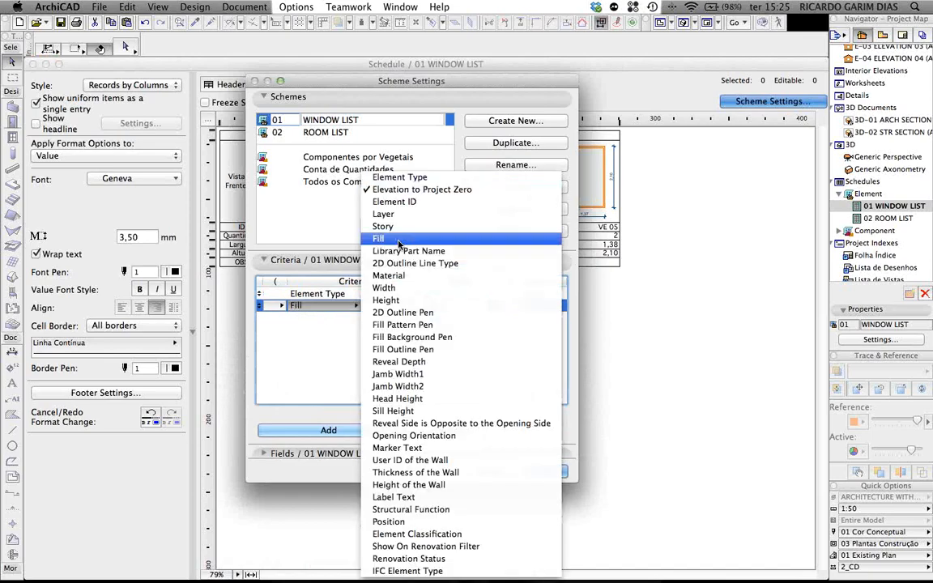
pyautogui.click(400, 178)
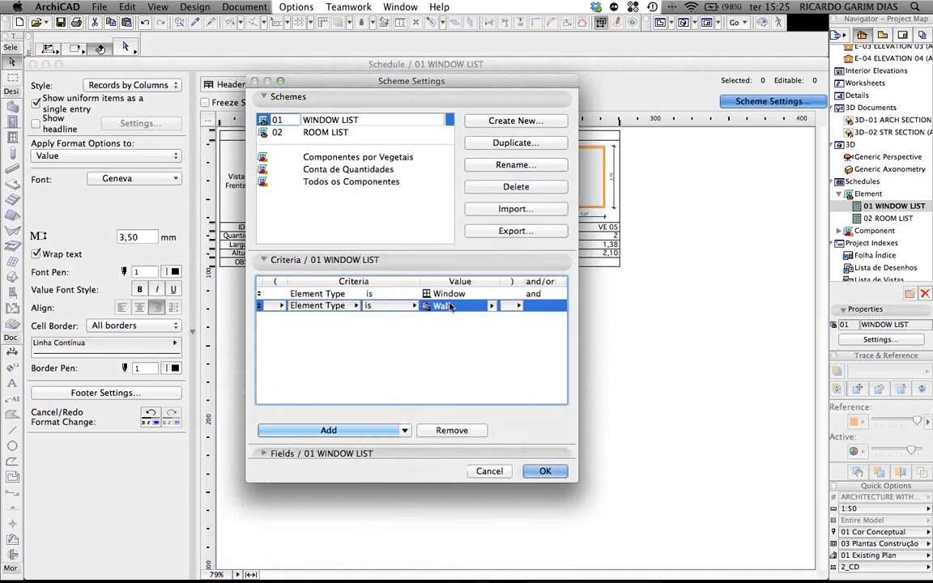
pyautogui.click(502, 306)
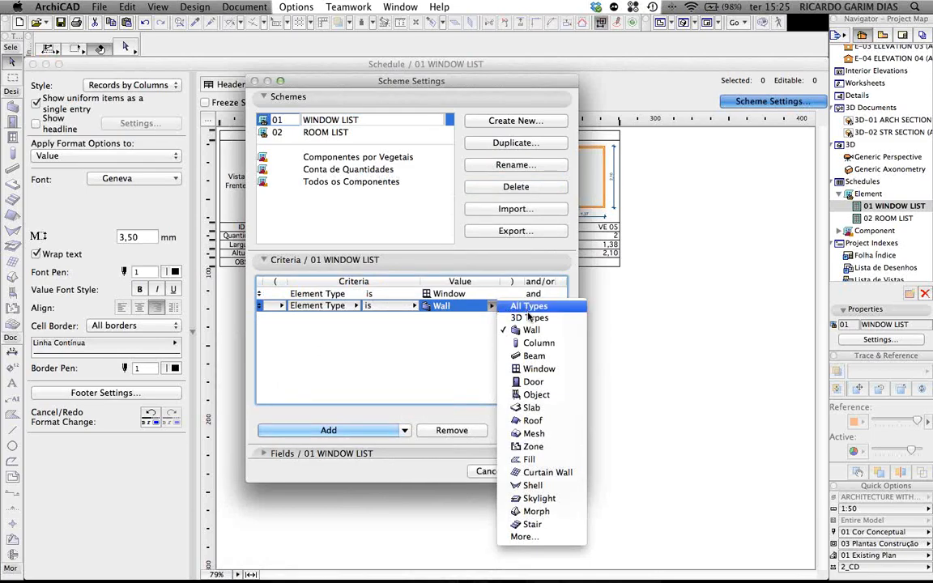
pyautogui.click(532, 381)
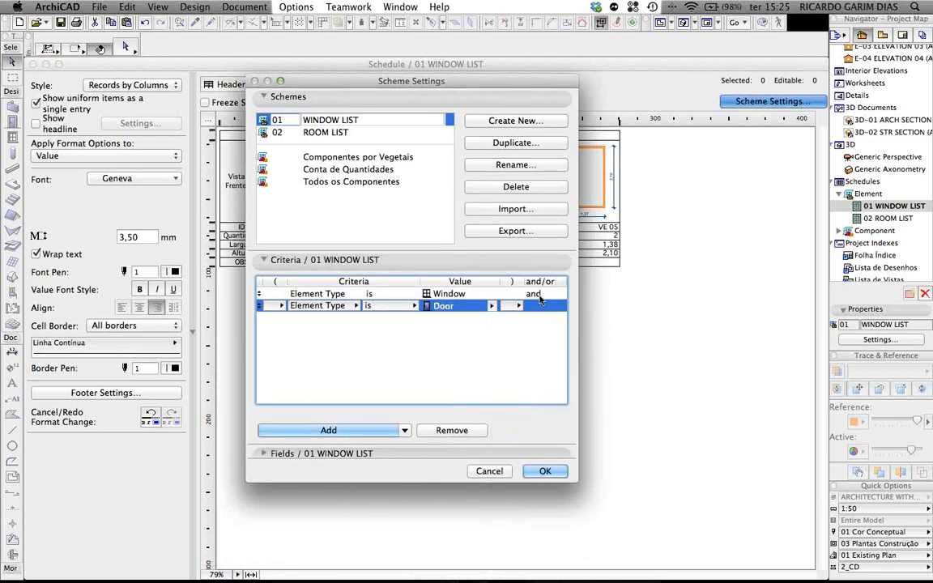
# Step: Join the Window and Door criteria with "or" and apply the scheme settings
pyautogui.click(535, 293)
pyautogui.click(534, 293)
pyautogui.click(544, 305)
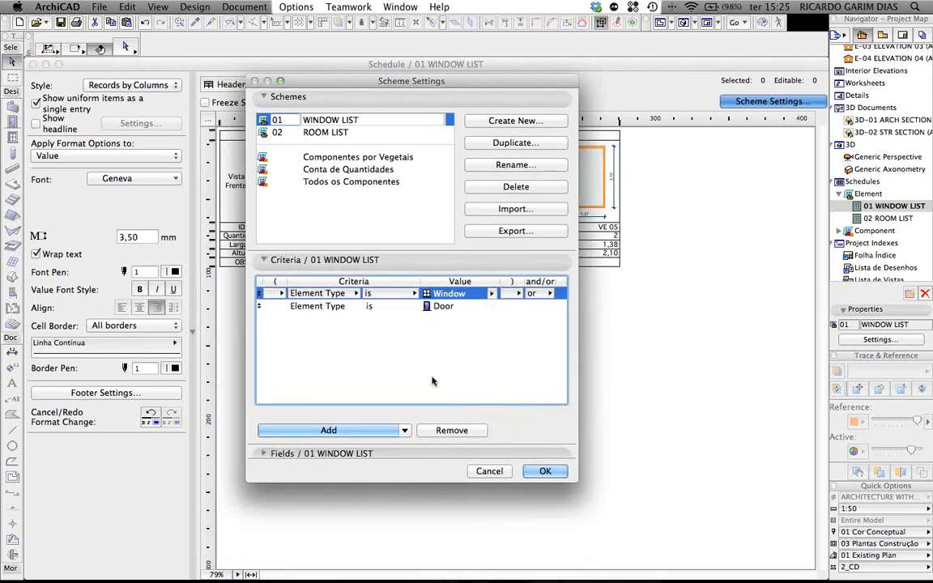
pyautogui.click(558, 472)
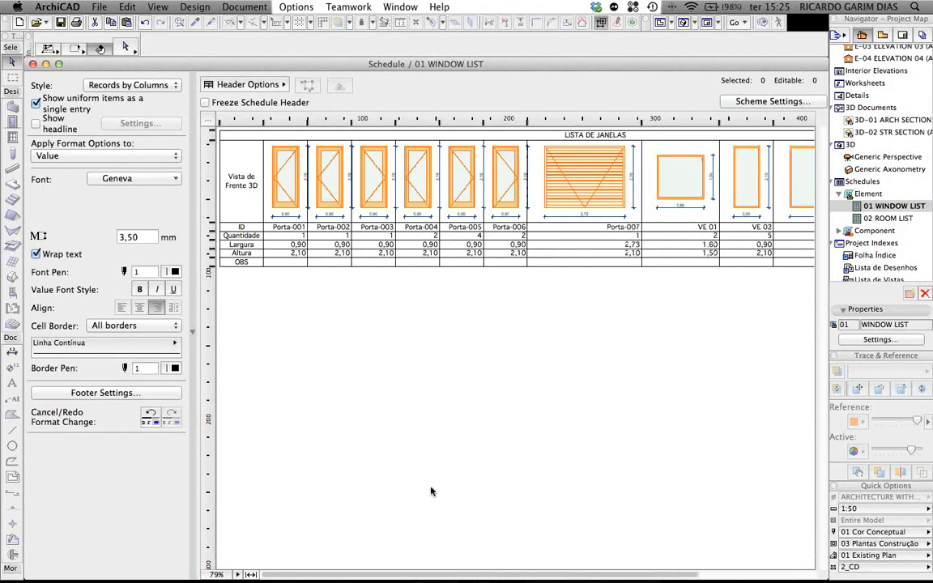
# Step: Review the door and window columns of the schedule and select the ID and 3D front view cells of VE 01
pyautogui.moveTo(356, 575)
pyautogui.mouseDown()
pyautogui.moveTo(524, 573)
pyautogui.moveTo(356, 573)
pyautogui.mouseUp()
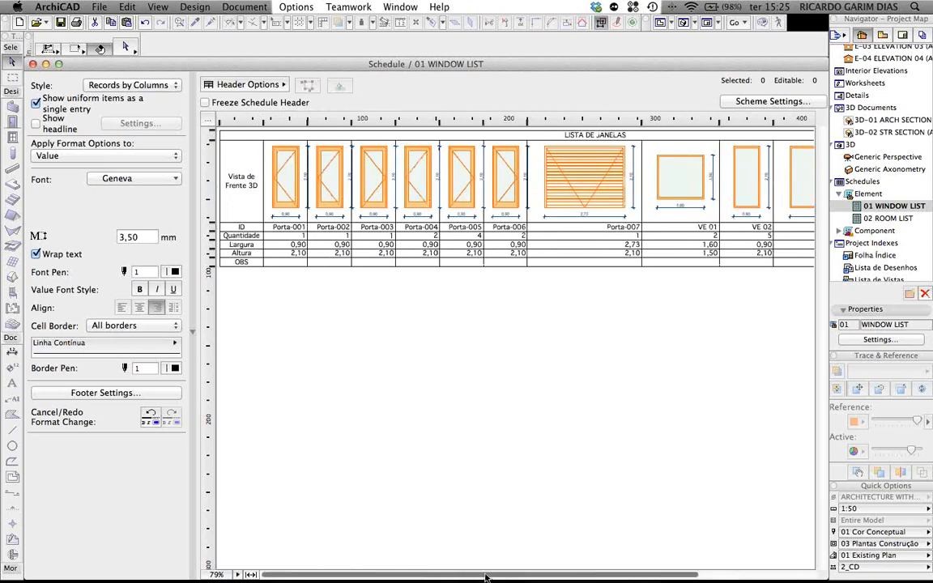
pyautogui.moveTo(505, 575); pyautogui.dragTo(623, 574)
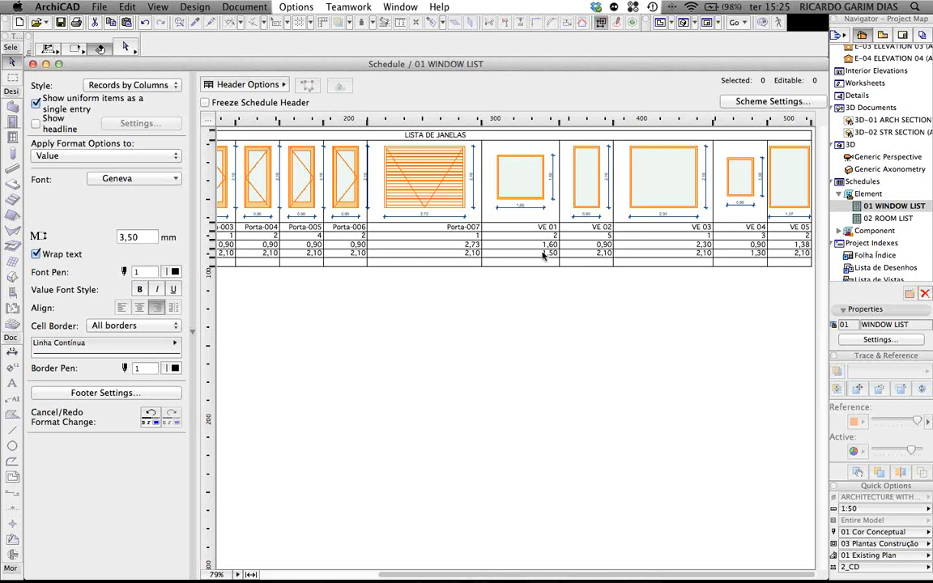
pyautogui.click(540, 226)
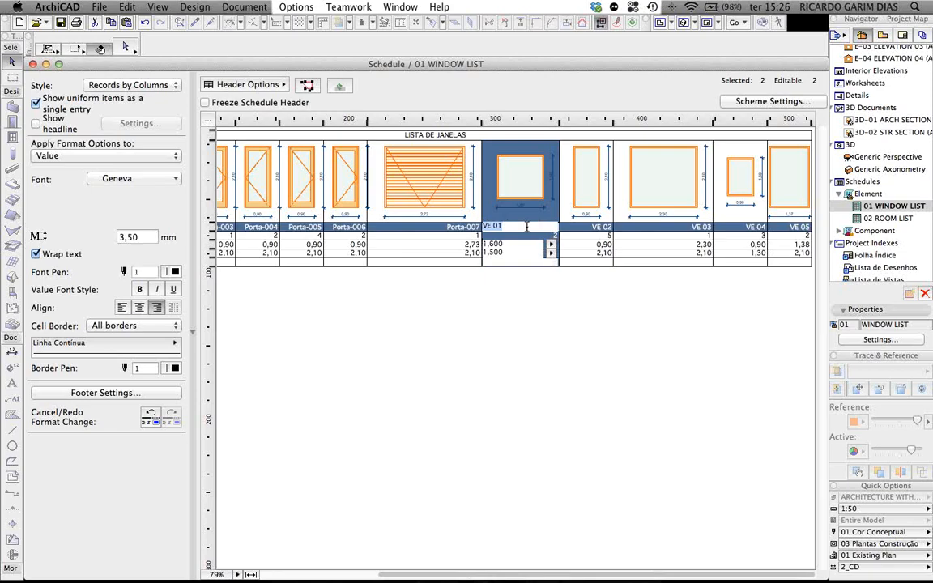
pyautogui.click(522, 179)
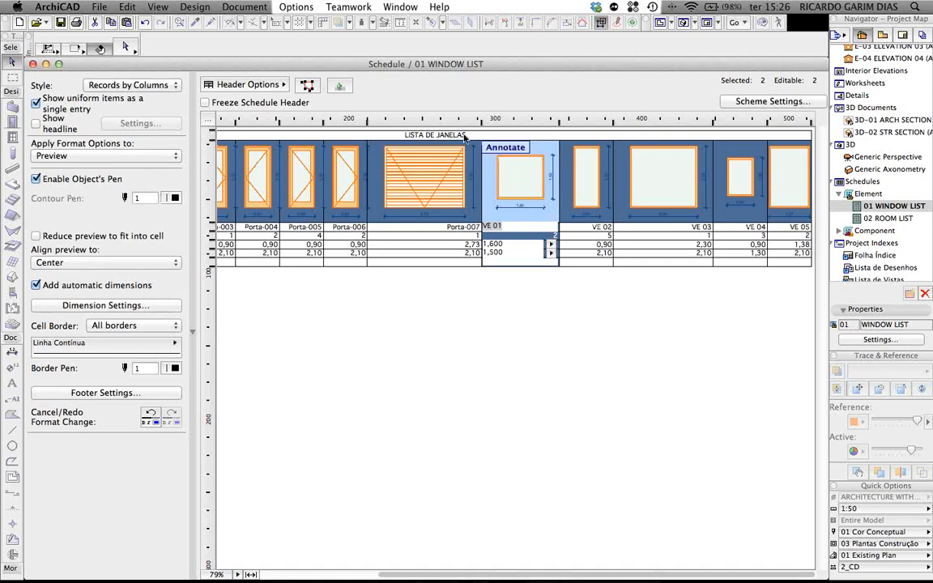
# Step: Select the VE 01 windows on the floor plan from the schedule, view them there and return to the 01 WINDOW LIST schedule
pyautogui.click(307, 85)
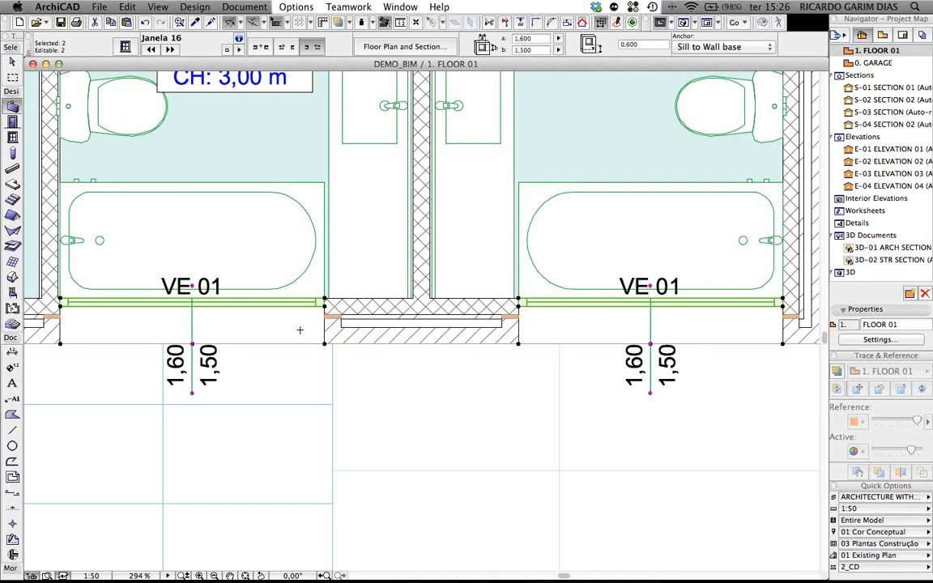
pyautogui.scroll(-4, 300, 329)
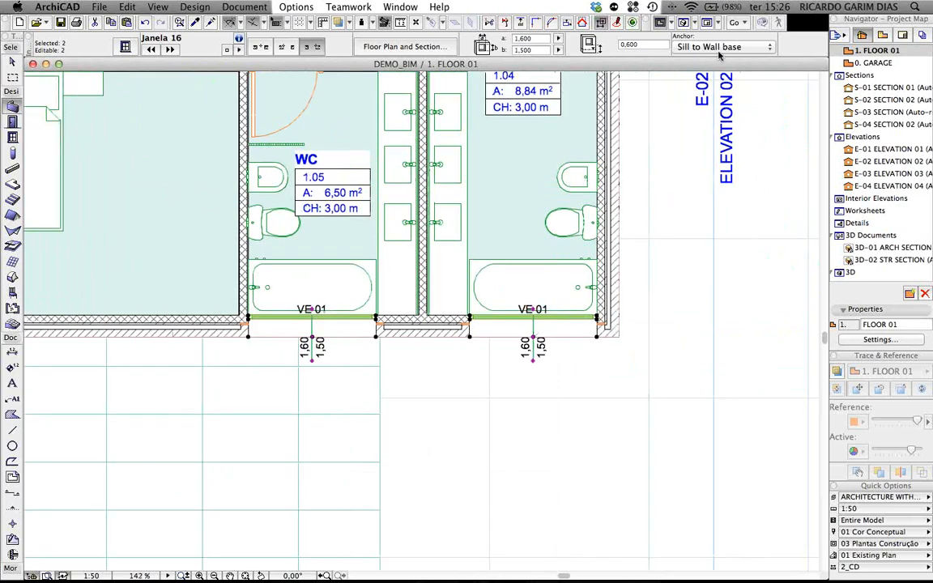
pyautogui.moveTo(765, 581)
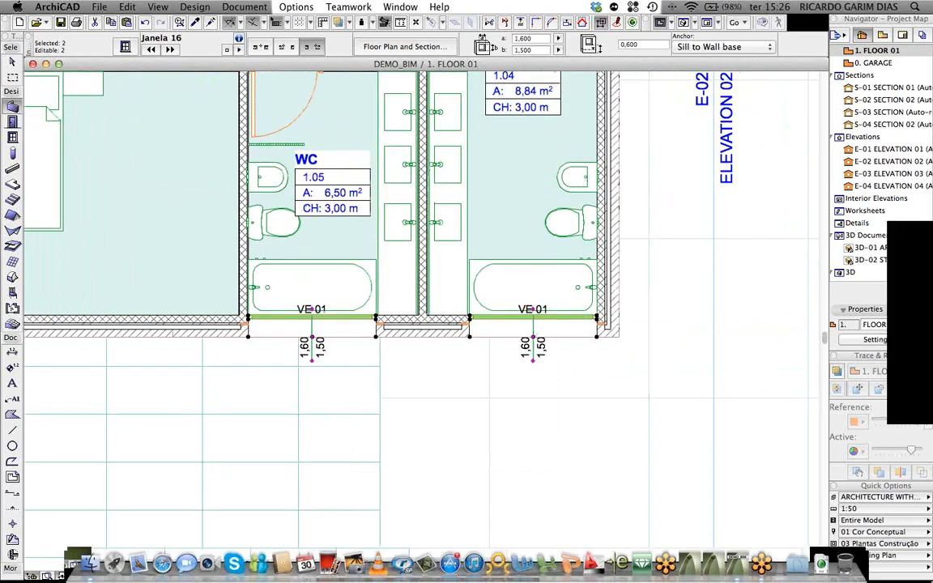
pyautogui.hotkey('ctrl', 'Down')
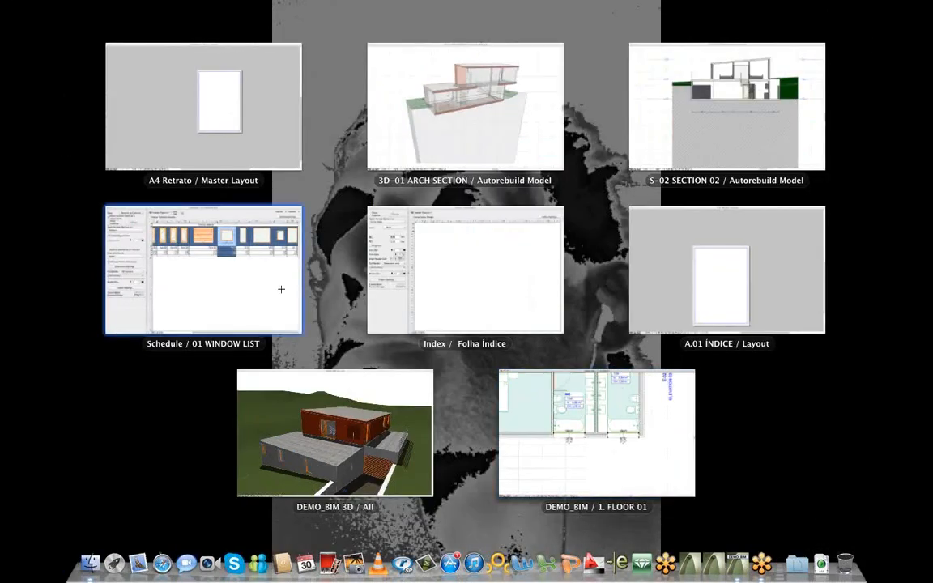
pyautogui.click(281, 289)
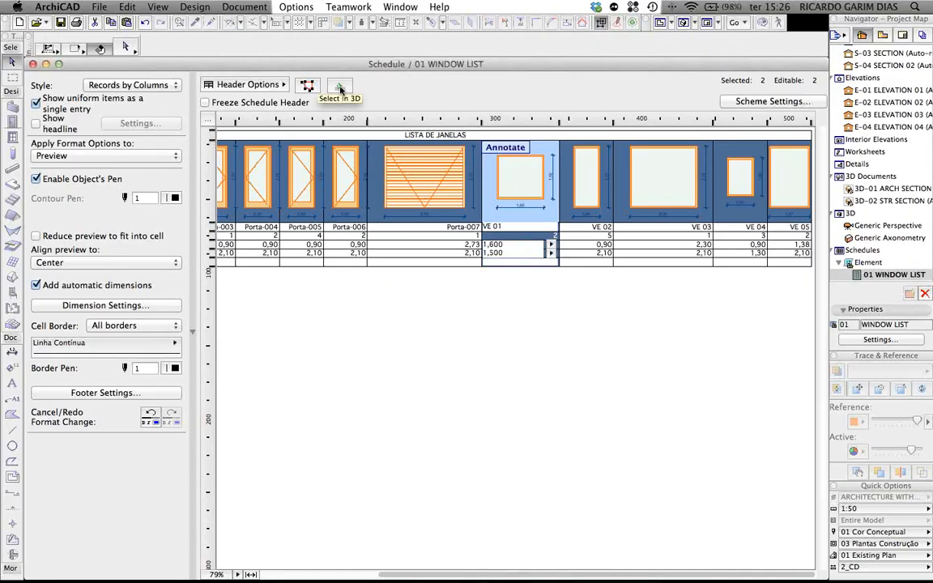
# Step: Select the schedule's VE 01 windows in the 3D model, inspect them from outside and clear the selection
pyautogui.click(340, 89)
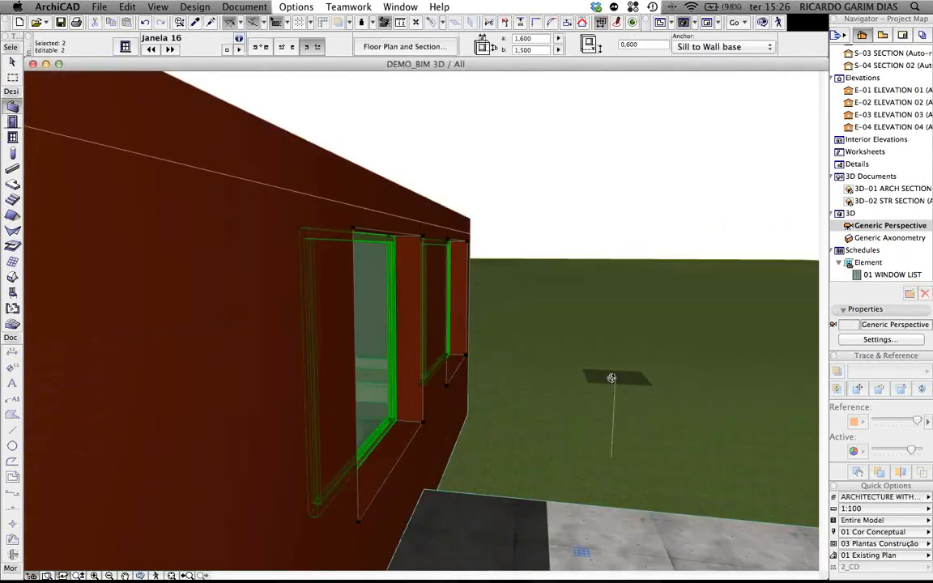
pyautogui.keyDown('shift'); pyautogui.moveTo(611, 378); pyautogui.dragTo(395, 368, button='middle'); pyautogui.keyUp('shift')
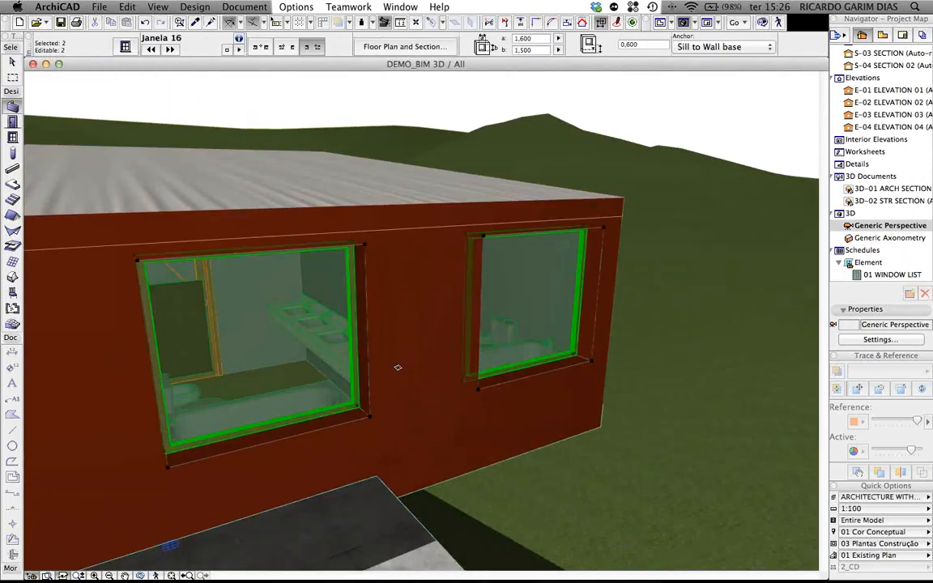
pyautogui.scroll(-4, 396, 368)
pyautogui.press('Escape')
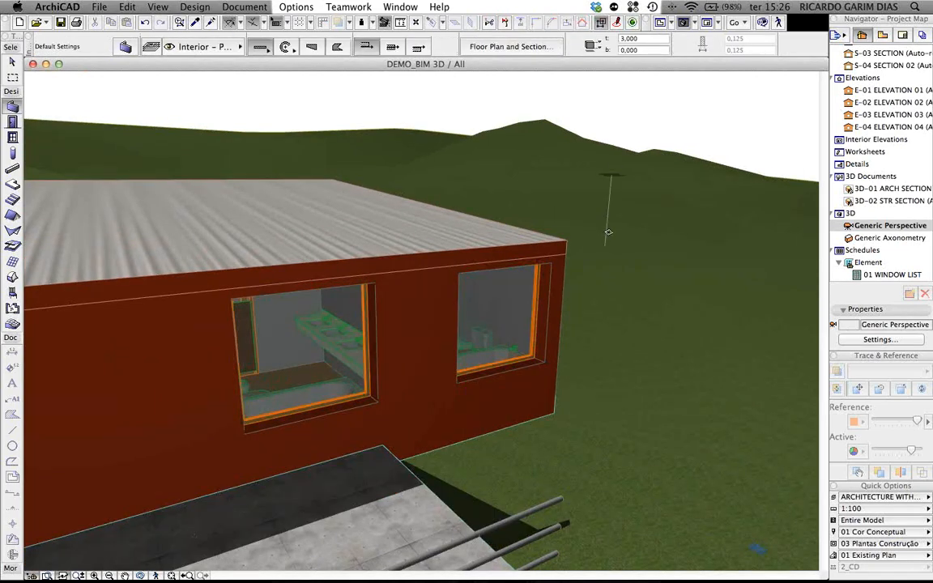
# Step: Return to the 1. FLOOR 01 plan, clear the window selection and bring the whole house into view
pyautogui.press('F2')
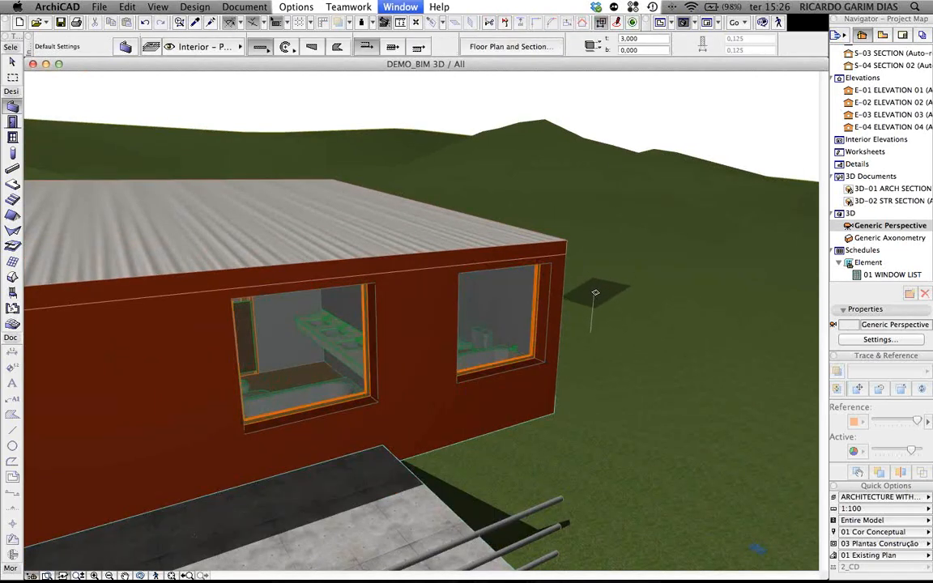
pyautogui.scroll(-5, 535, 322)
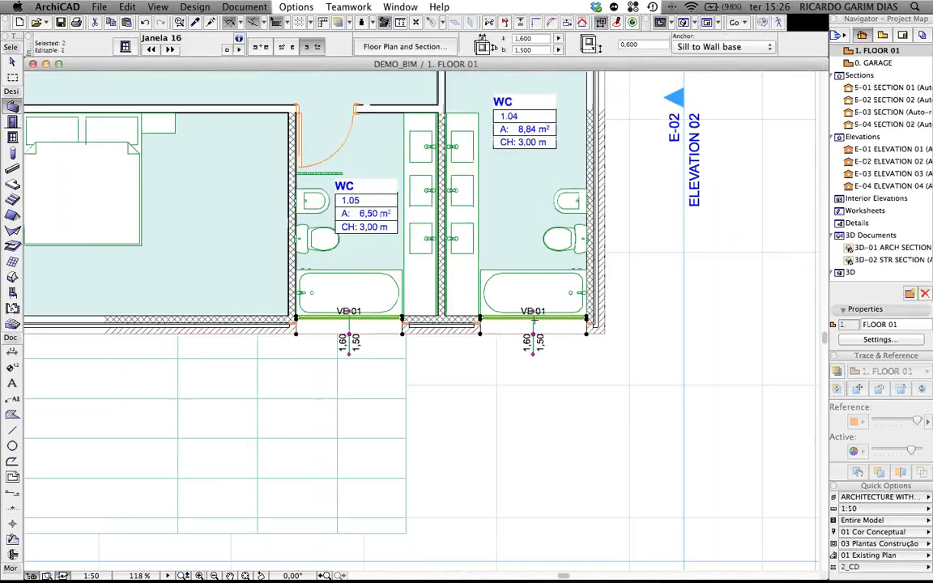
pyautogui.press('Escape')
pyautogui.moveTo(544, 369); pyautogui.dragTo(552, 396, button='middle')
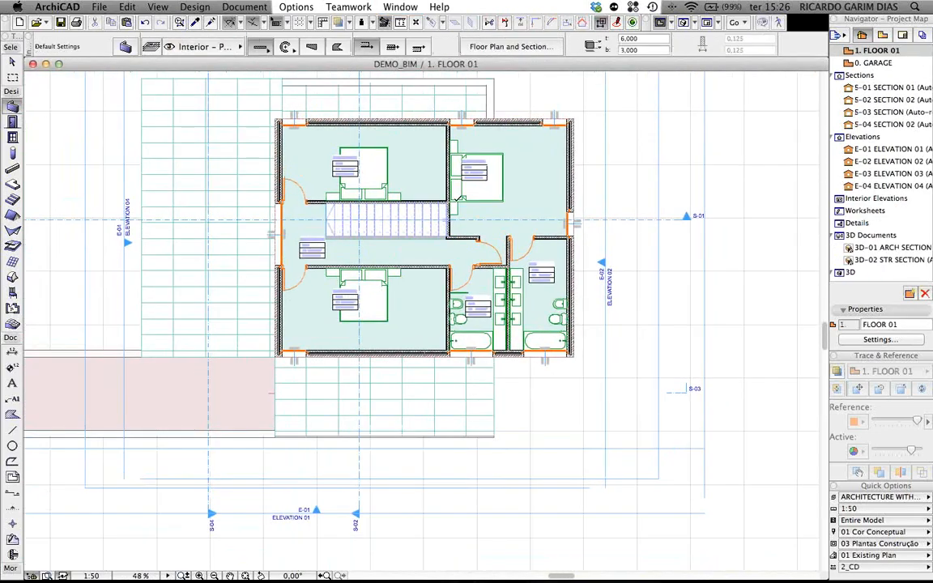
pyautogui.scroll(2, 458, 188)
pyautogui.moveTo(459, 188); pyautogui.dragTo(463, 209, button='middle')
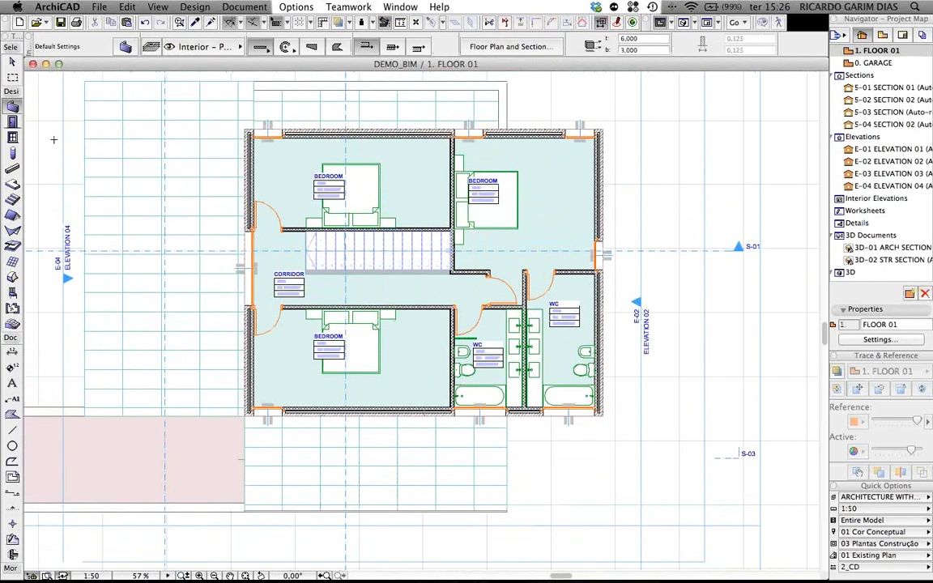
# Step: Select all the walls on the 1. FLOOR 01 plan
pyautogui.press('super+a')
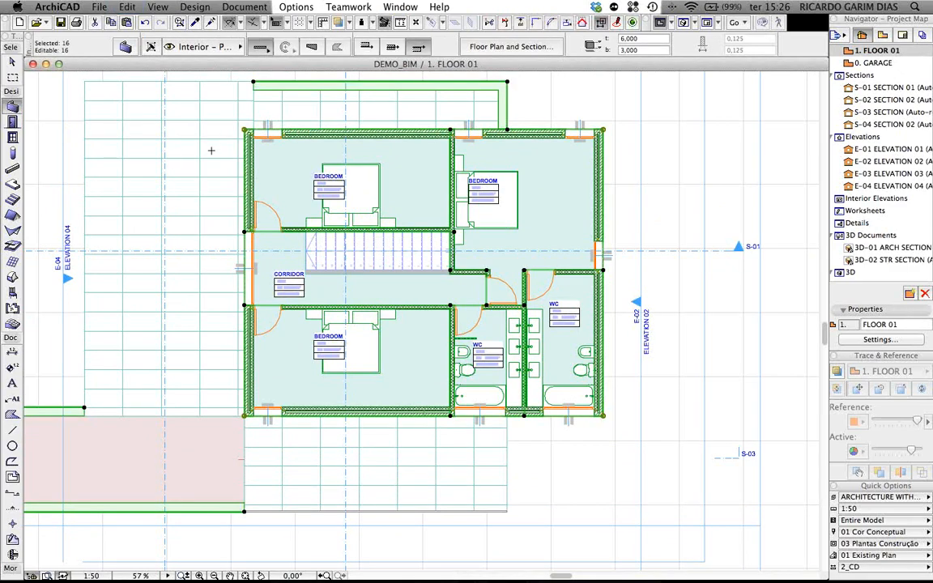
pyautogui.scroll(-3, 204, 165)
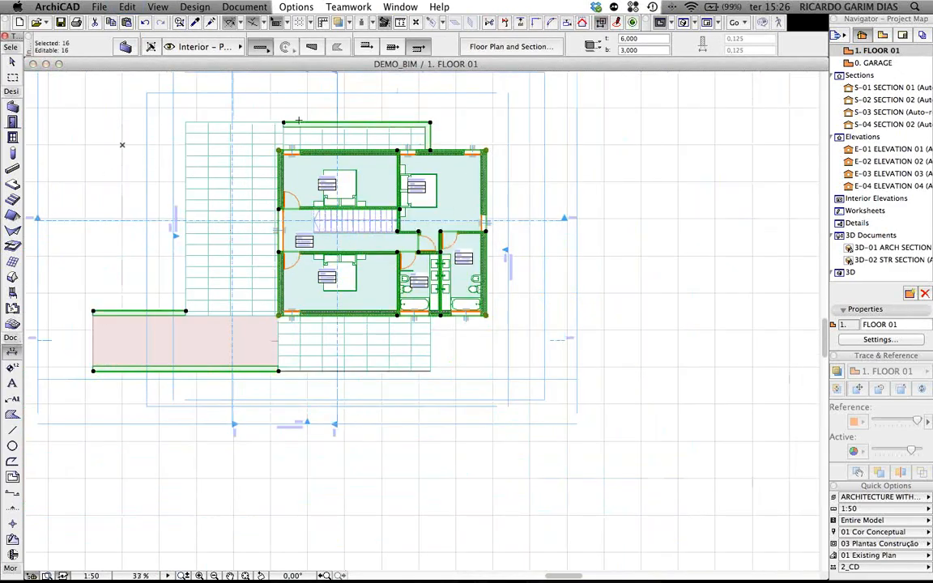
pyautogui.moveTo(372, 146); pyautogui.dragTo(430, 168, button='middle')
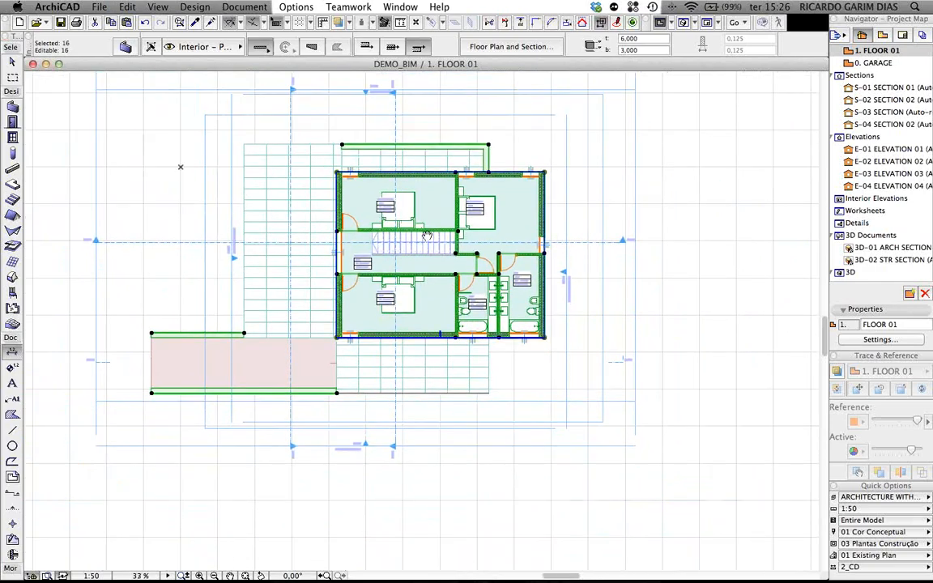
pyautogui.scroll(2, 426, 236)
pyautogui.click(279, 10)
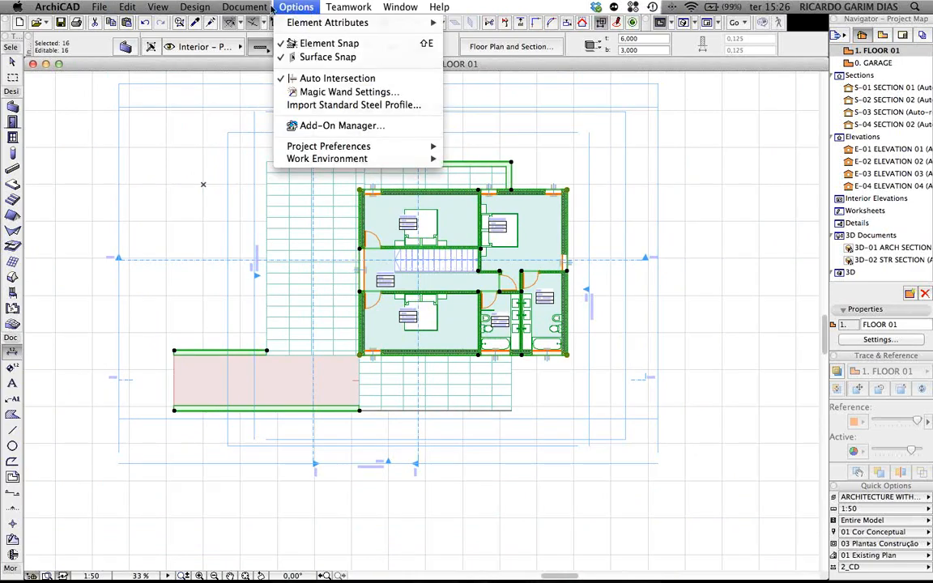
pyautogui.moveTo(243, 7)
pyautogui.moveTo(247, 61)
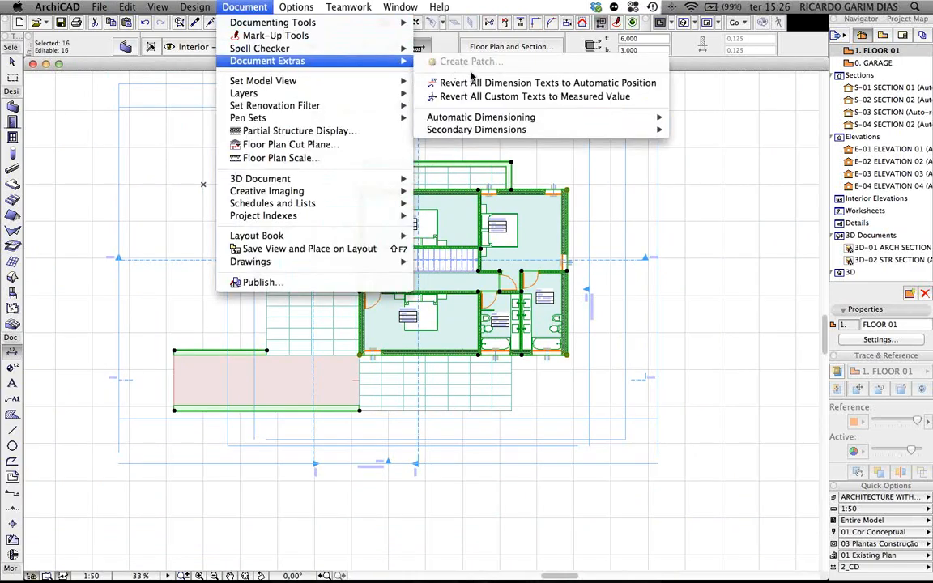
pyautogui.moveTo(569, 115)
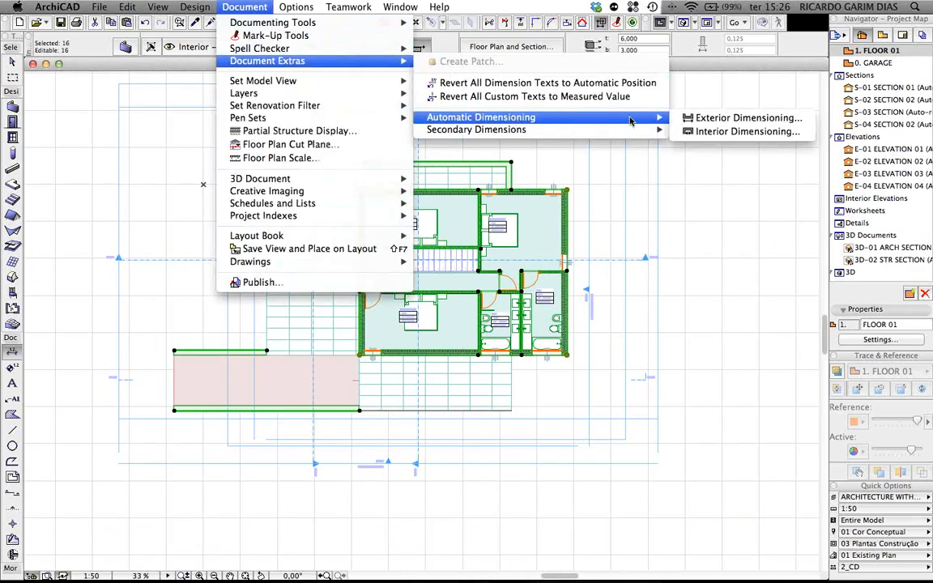
pyautogui.click(717, 122)
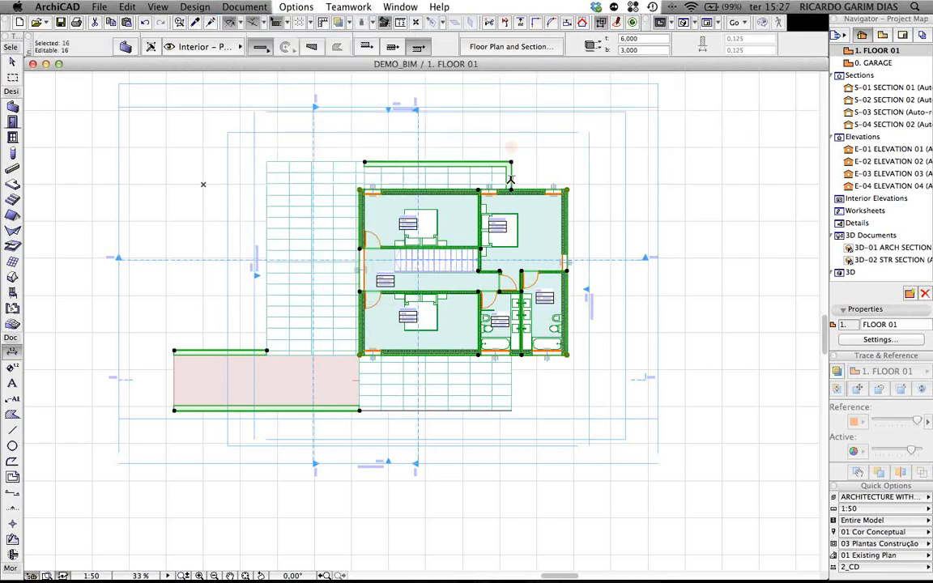
# Step: Remove the four walls outside the house from the selection: two around the upper terrace and two bordering the pink area
pyautogui.keyDown('shift'); pyautogui.click(511, 177); pyautogui.keyUp('shift')
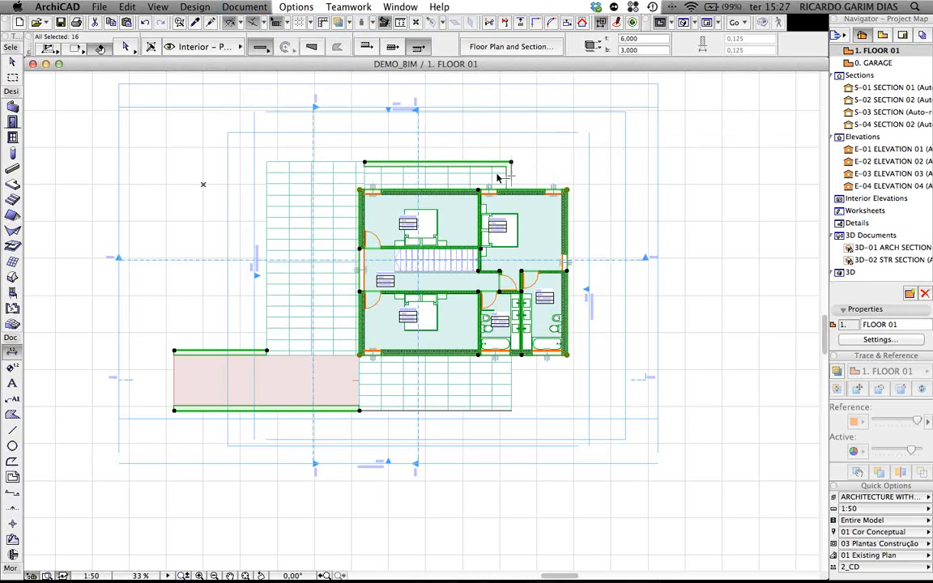
pyautogui.keyDown('shift'); pyautogui.click(448, 162); pyautogui.keyUp('shift')
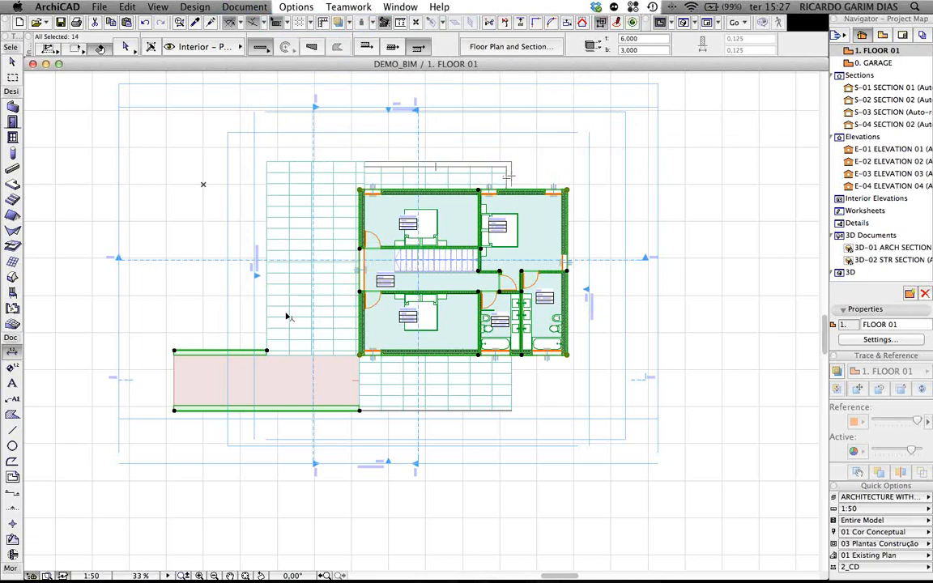
pyautogui.keyDown('shift'); pyautogui.click(247, 352); pyautogui.keyUp('shift')
pyautogui.keyDown('shift'); pyautogui.click(285, 409); pyautogui.keyUp('shift')
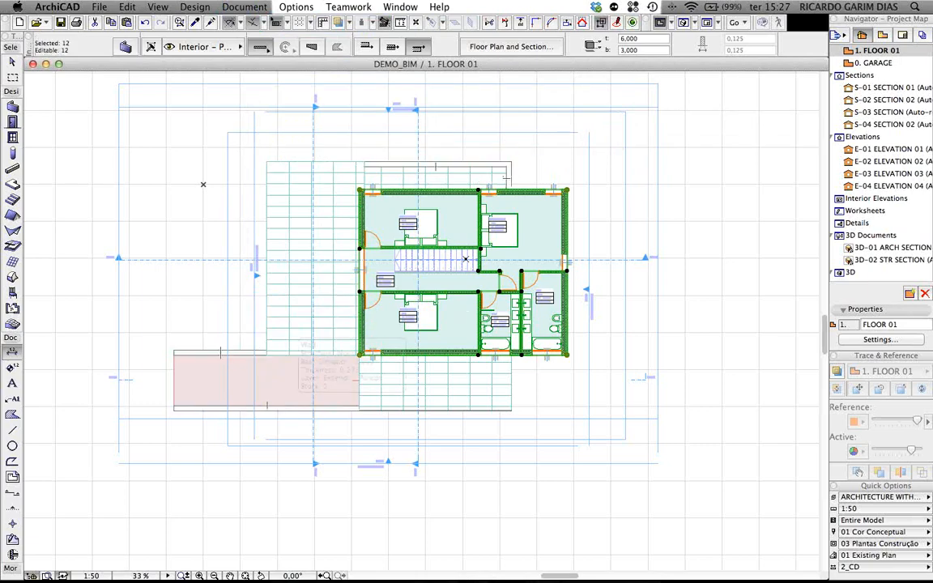
pyautogui.hscroll(2, 456, 230)
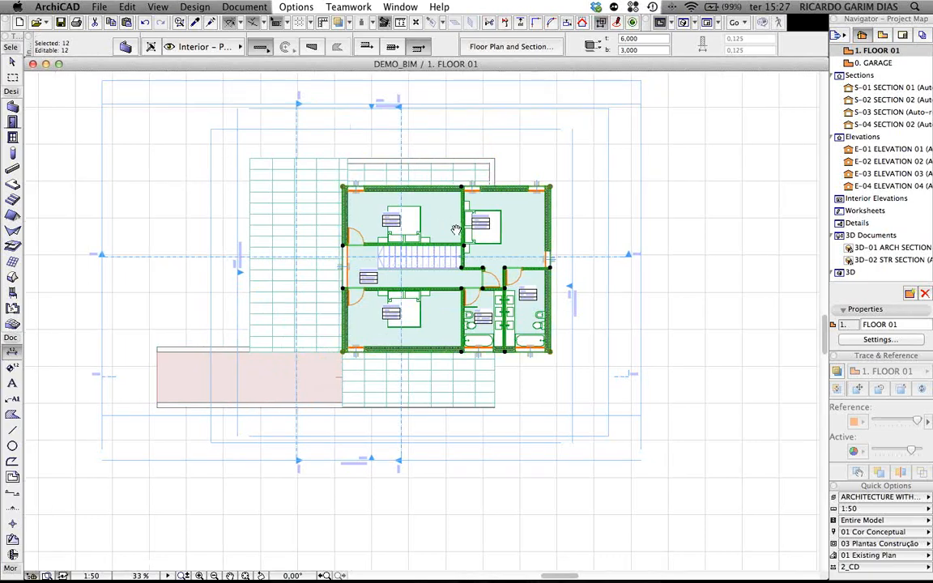
# Step: Apply automatic exterior dimensioning to the selected house walls on four sides, with opening endpoints, wallhole sizes and 0,300 between dimension lines
pyautogui.click(295, 6)
pyautogui.moveTo(306, 61)
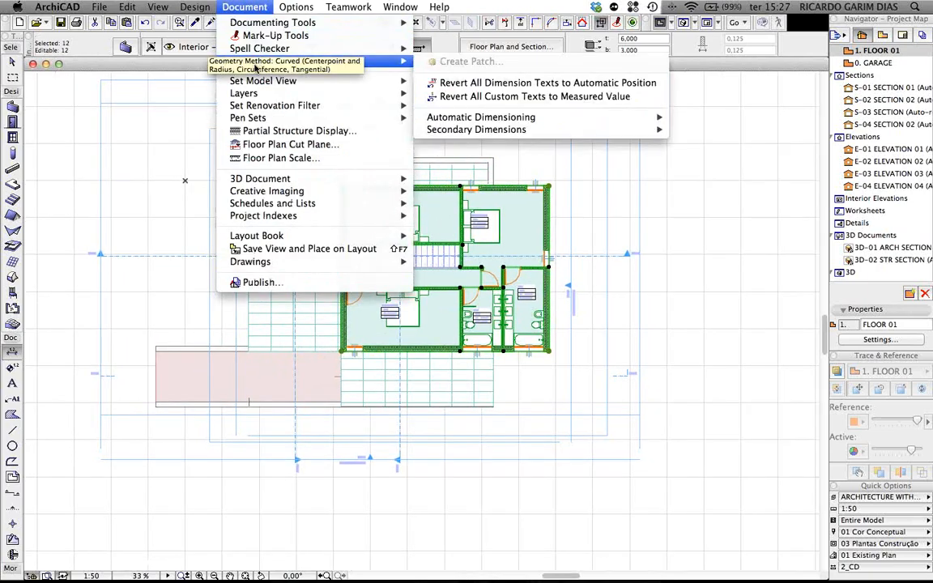
pyautogui.moveTo(437, 117)
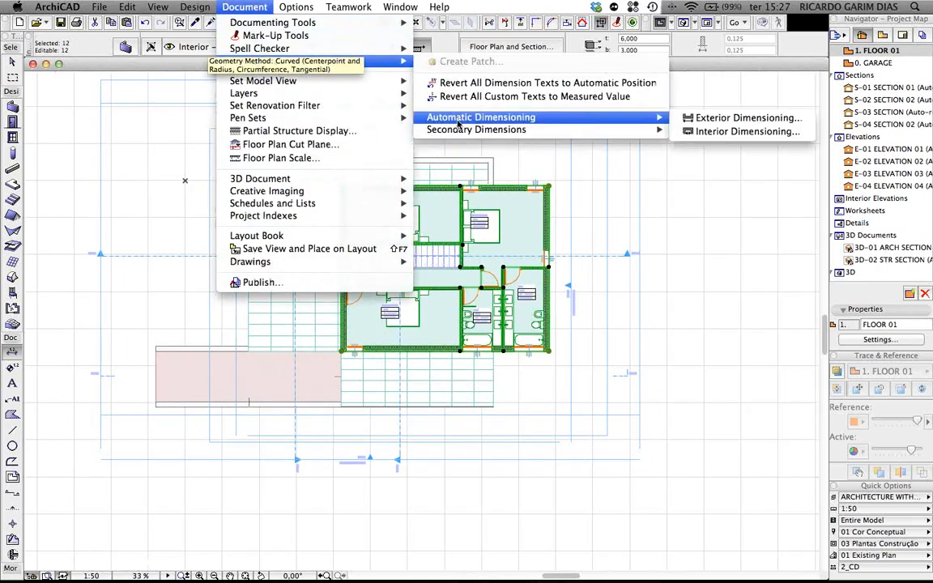
pyautogui.click(715, 120)
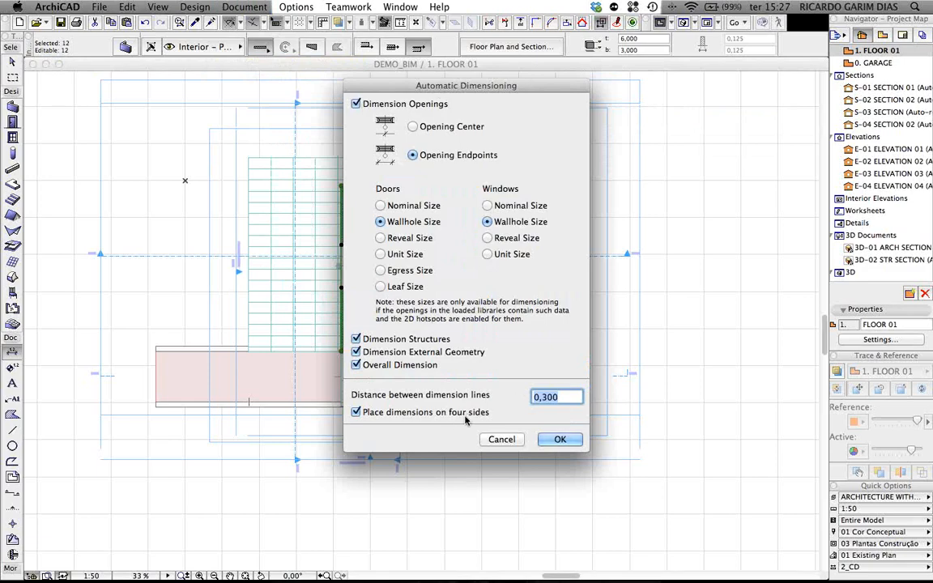
pyautogui.click(555, 439)
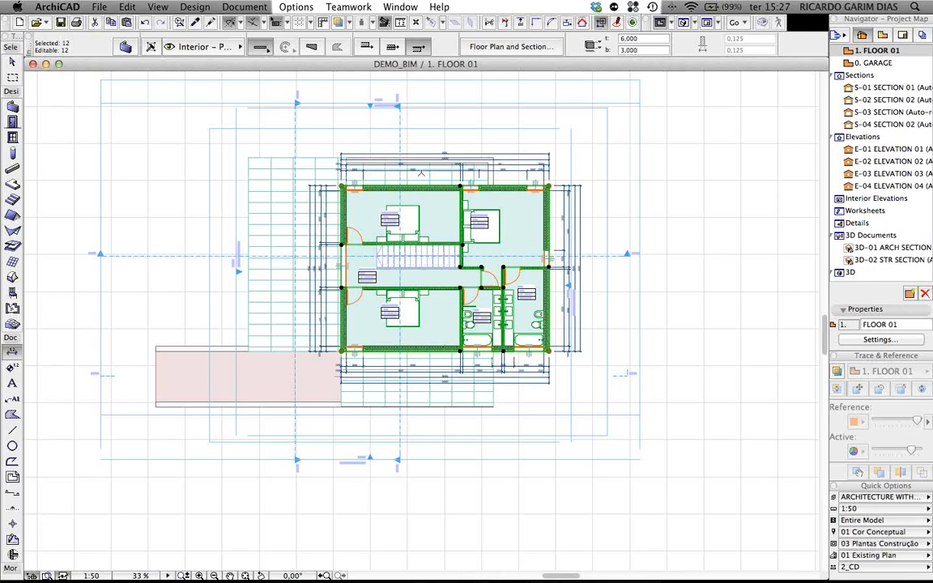
pyautogui.scroll(5, 420, 173)
pyautogui.moveTo(570, 380); pyautogui.dragTo(546, 177, button='middle')
pyautogui.scroll(4, 526, 390)
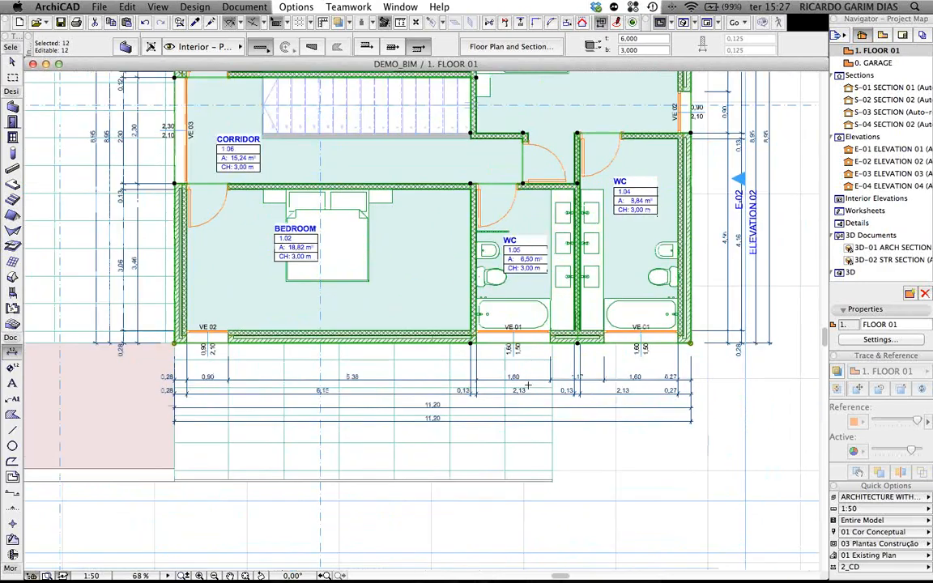
# Step: Narrow the window of WC 1.05 on the floor plan to about 1.27 m wide, and undo the change
pyautogui.click(567, 308)
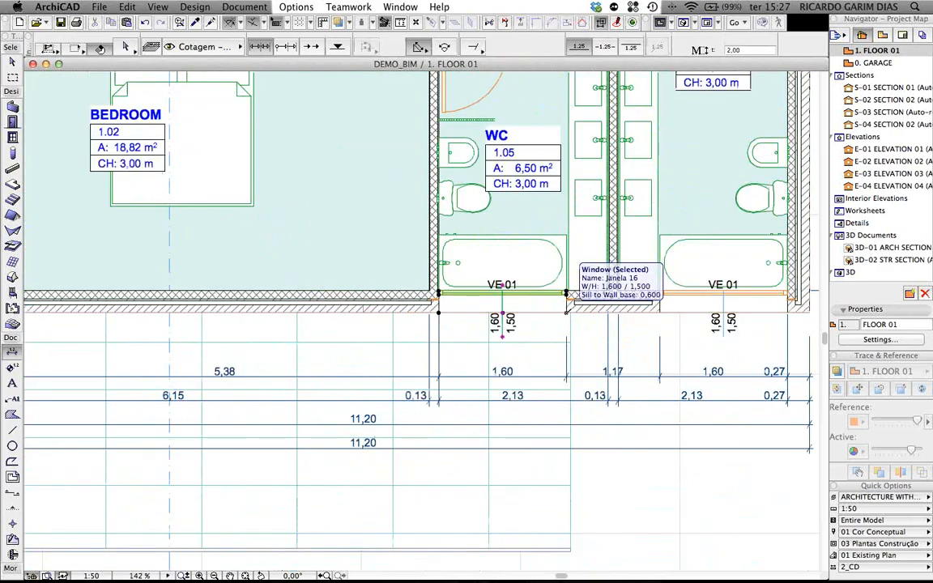
pyautogui.click(566, 310)
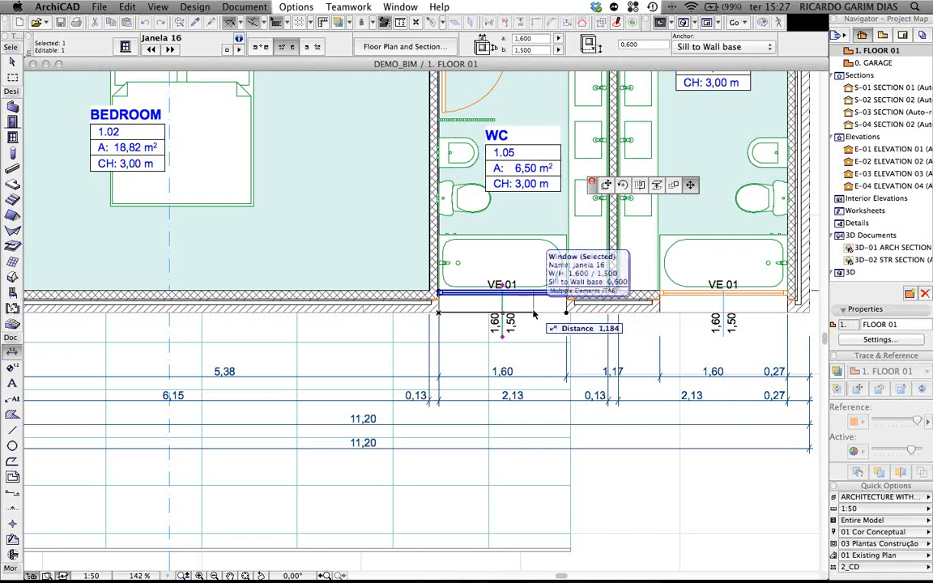
pyautogui.click(539, 311)
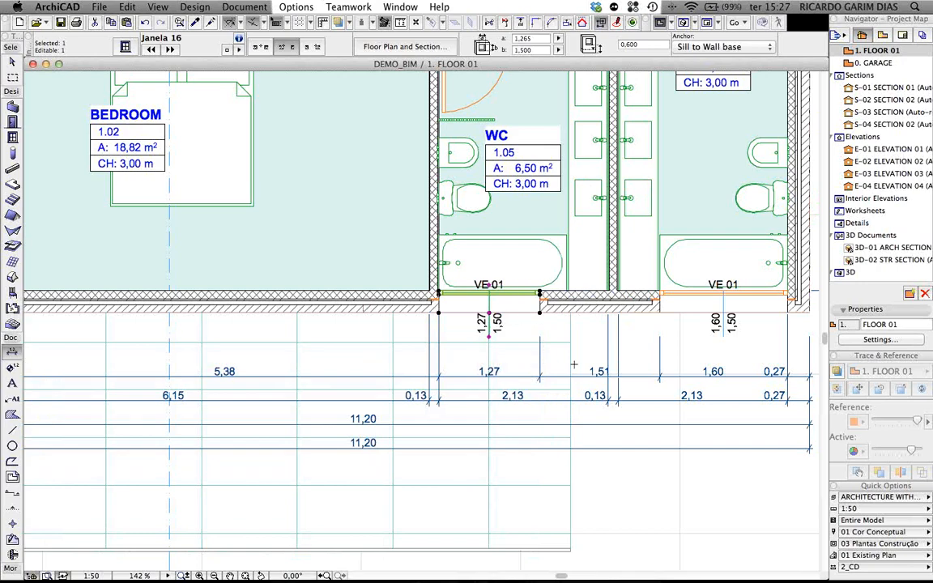
pyautogui.press('super+a')
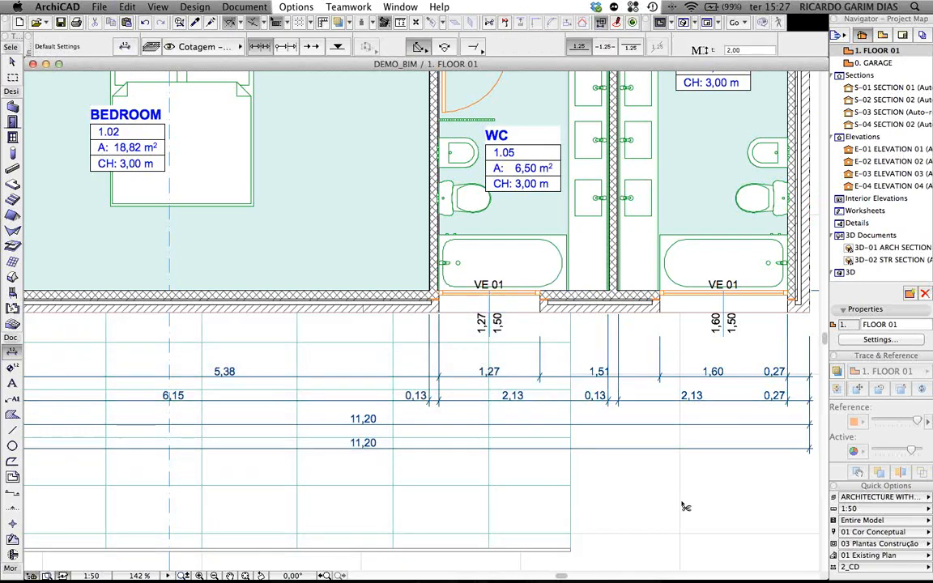
pyautogui.press('super+z')
pyautogui.press('Escape')
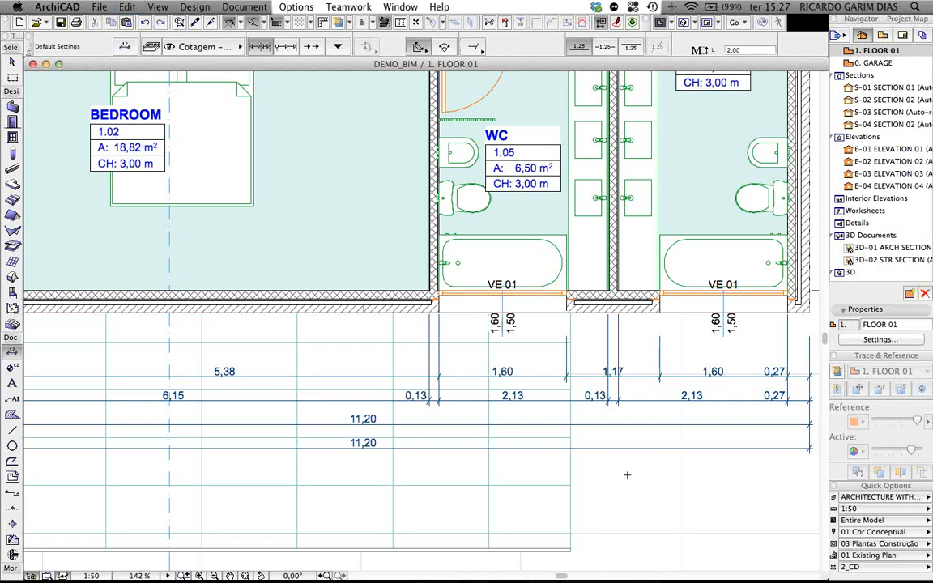
# Step: Show the house in 3D with the STRUCTURE – ARCH WIREFRAME layer combination and examine its columns and slabs from several sides
pyautogui.scroll(-6, 627, 475)
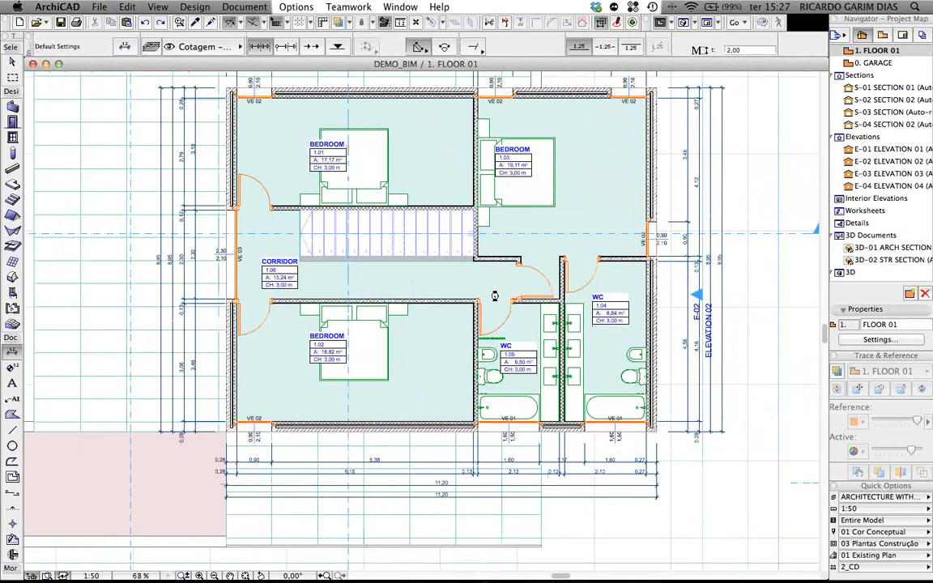
pyautogui.scroll(-2, 495, 296)
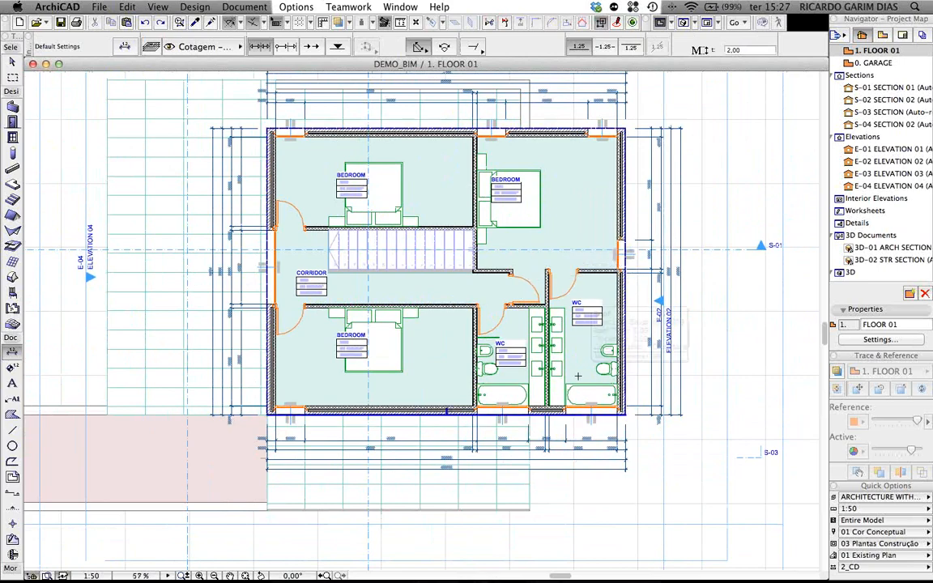
pyautogui.press('F3')
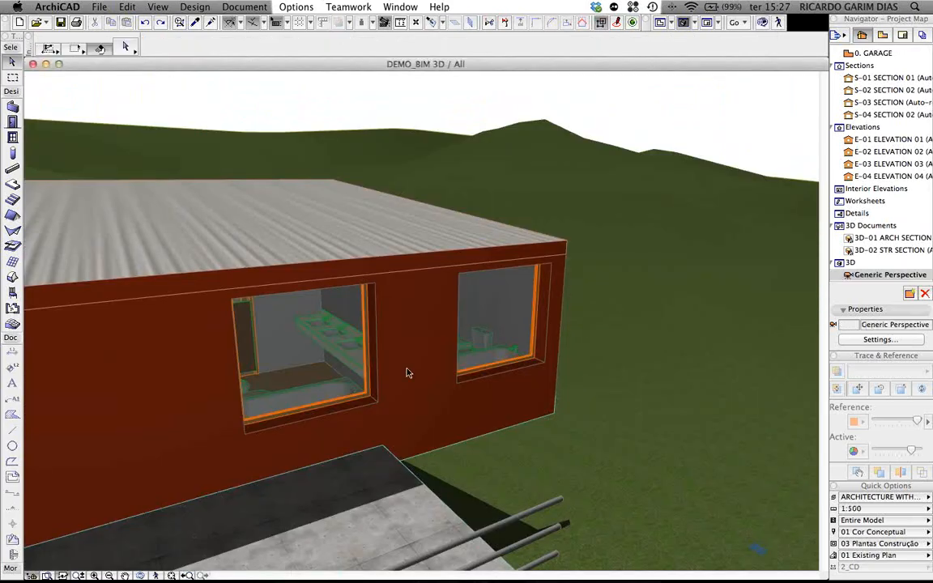
pyautogui.scroll(-5, 414, 381)
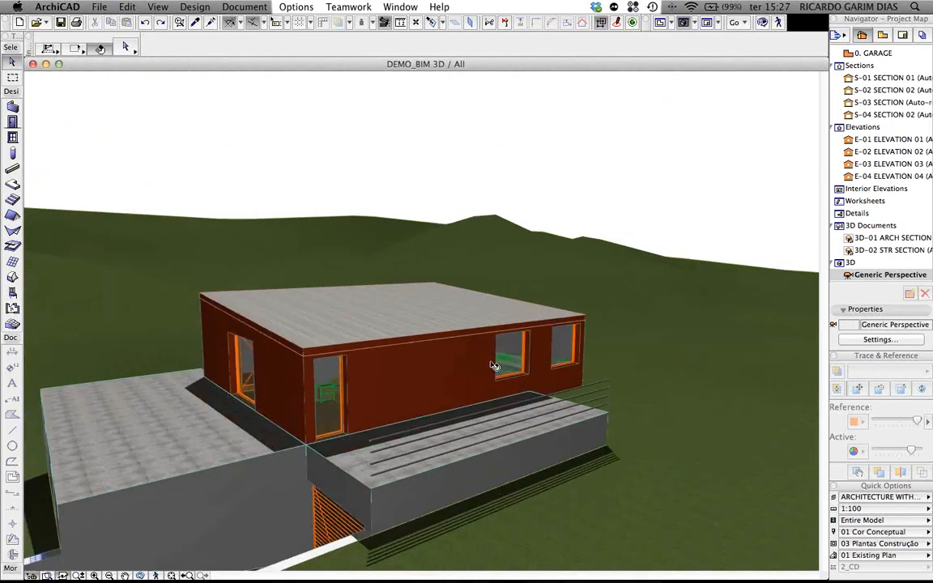
pyautogui.scroll(2, 493, 367)
pyautogui.moveTo(472, 362); pyautogui.dragTo(562, 298, button='middle')
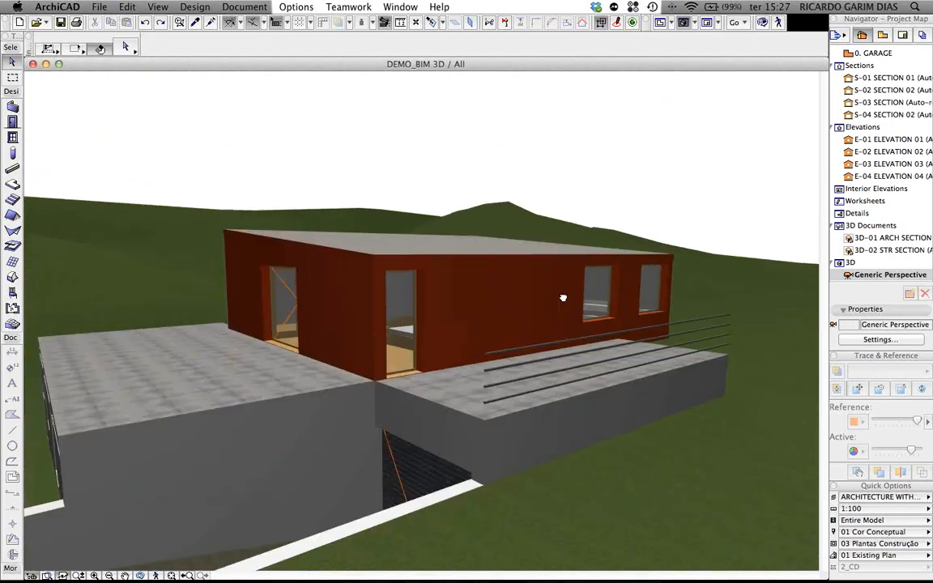
pyautogui.click(878, 497)
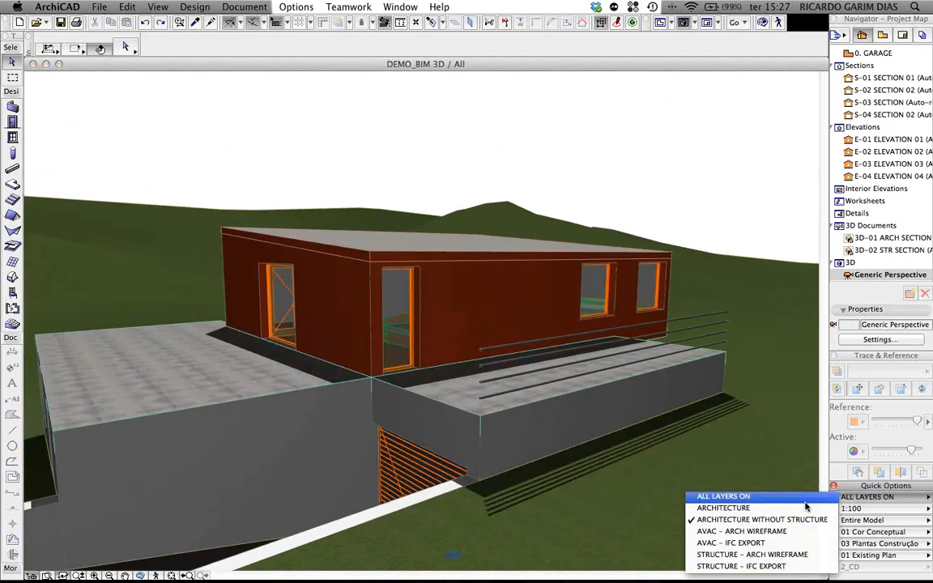
pyautogui.click(792, 555)
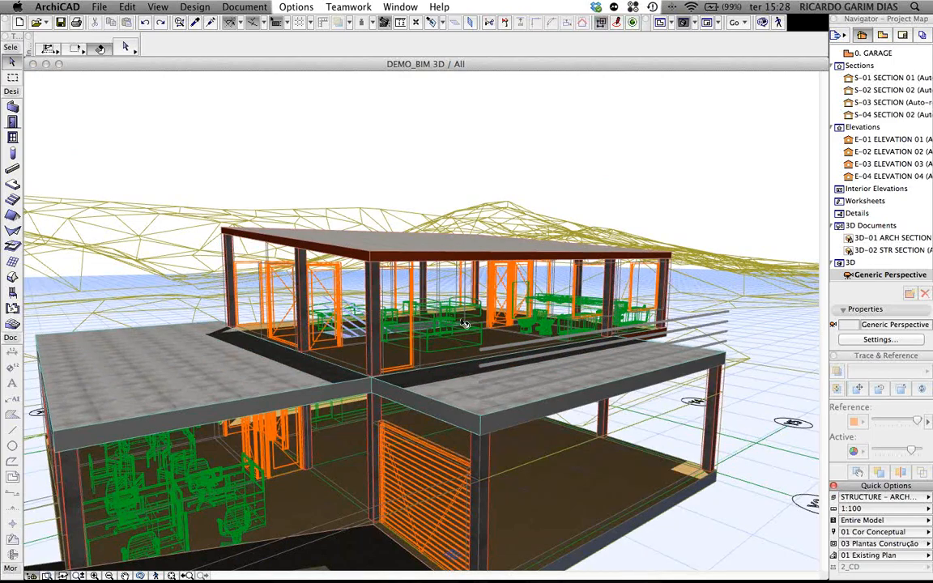
pyautogui.scroll(-2, 463, 322)
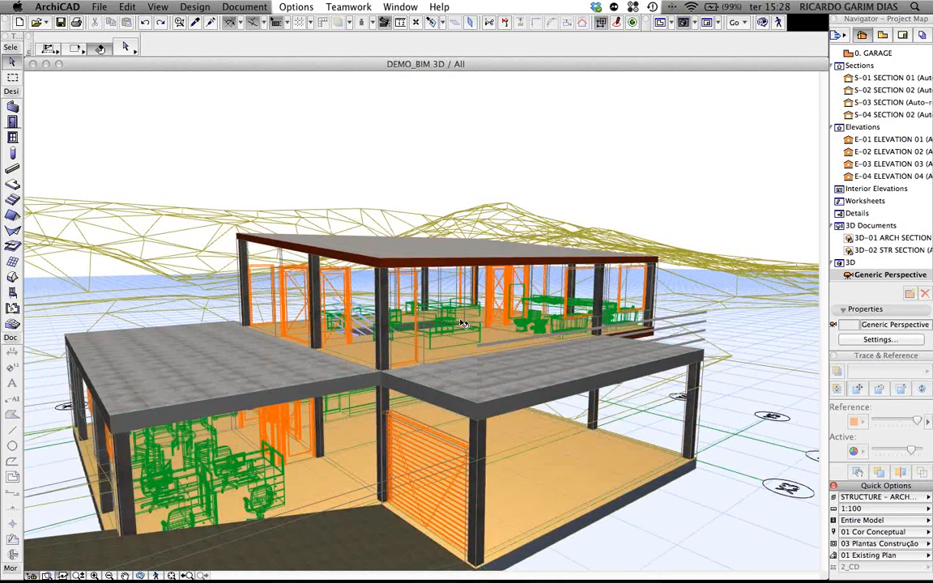
pyautogui.scroll(-3, 466, 318)
pyautogui.moveTo(470, 311)
pyautogui.keyDown('shift'); pyautogui.mouseDown(button='middle')
pyautogui.moveTo(512, 290)
pyautogui.moveTo(474, 294)
pyautogui.moveTo(374, 250)
pyautogui.moveTo(452, 276)
pyautogui.mouseUp(button='middle'); pyautogui.keyUp('shift')
# Step: Apply the ARCHITECTURE layer combination and inspect the column behind the bathroom window on the facade above the terrace
pyautogui.click(883, 496)
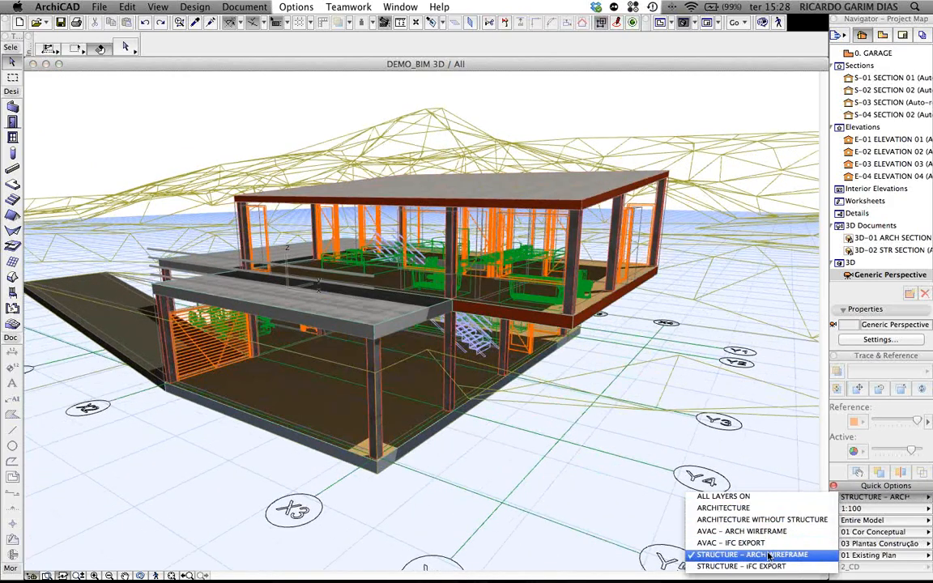
pyautogui.click(750, 508)
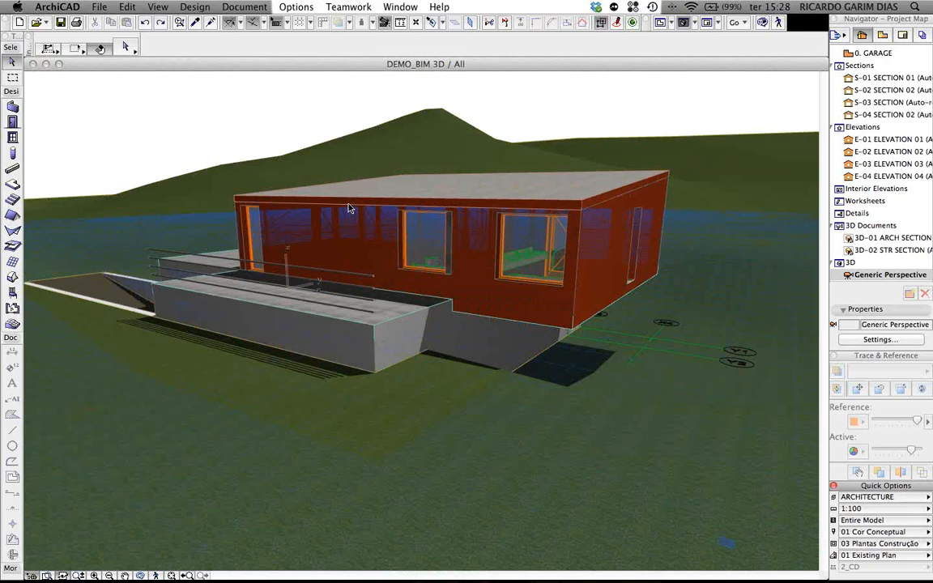
pyautogui.keyDown('shift'); pyautogui.moveTo(349, 208); pyautogui.dragTo(616, 252, button='middle'); pyautogui.keyUp('shift')
pyautogui.scroll(3, 407, 249)
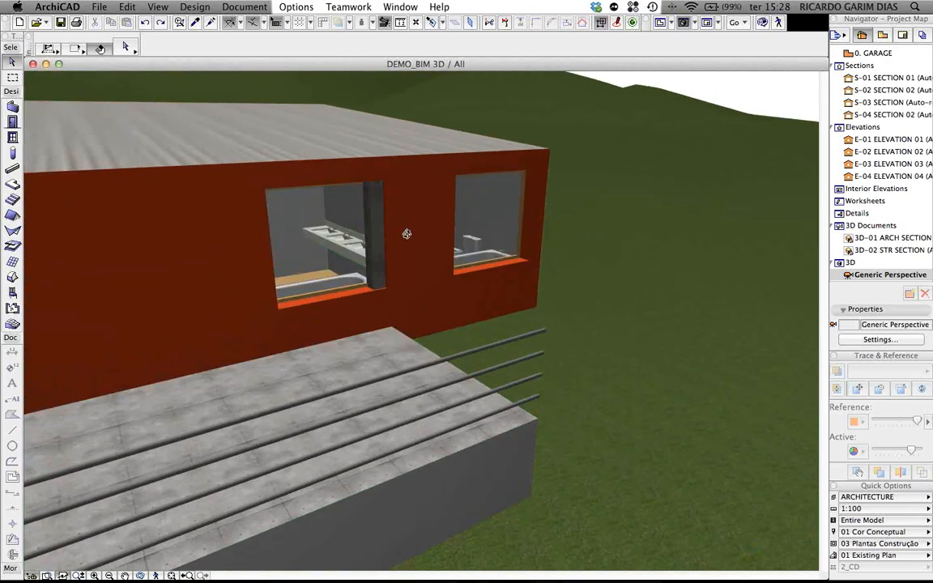
pyautogui.scroll(-3, 406, 234)
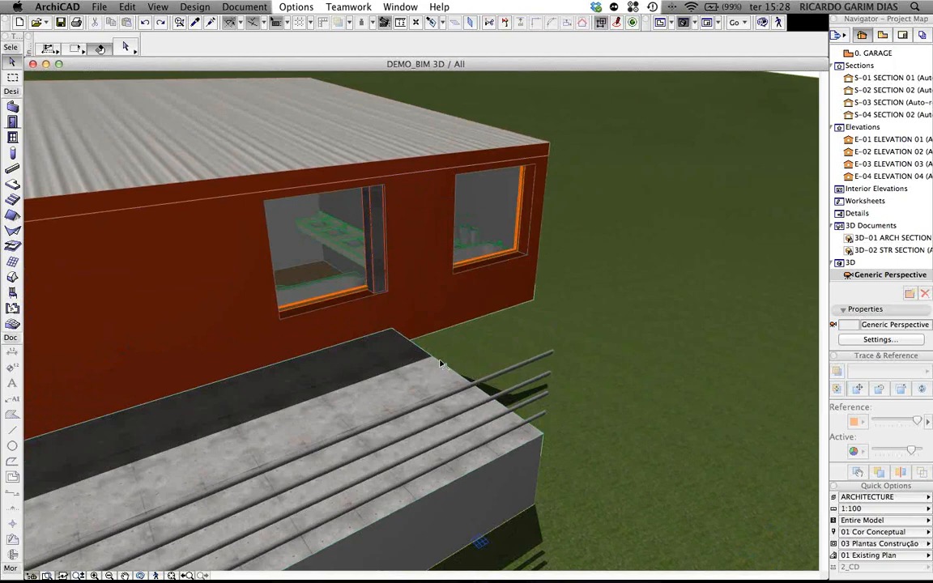
pyautogui.press('F2')
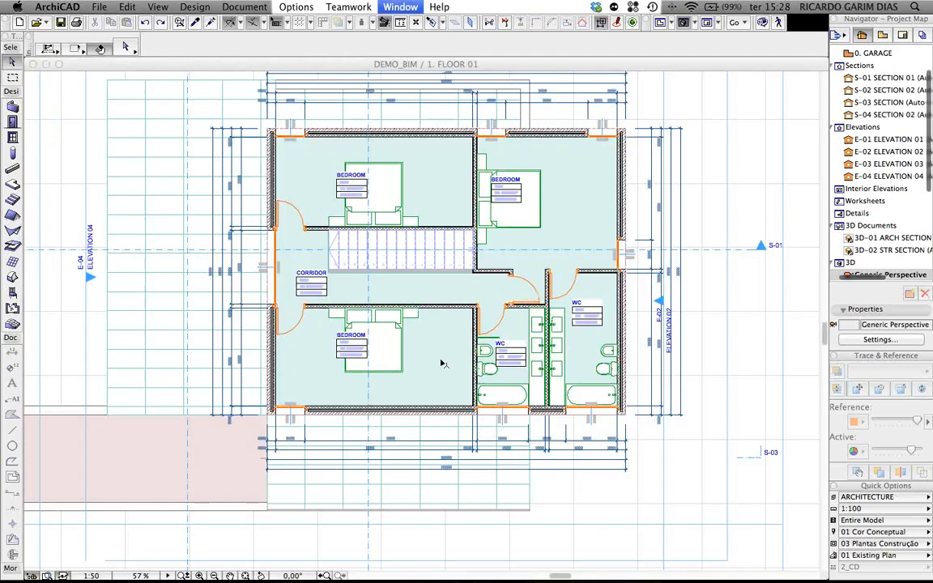
pyautogui.scroll(5, 522, 400)
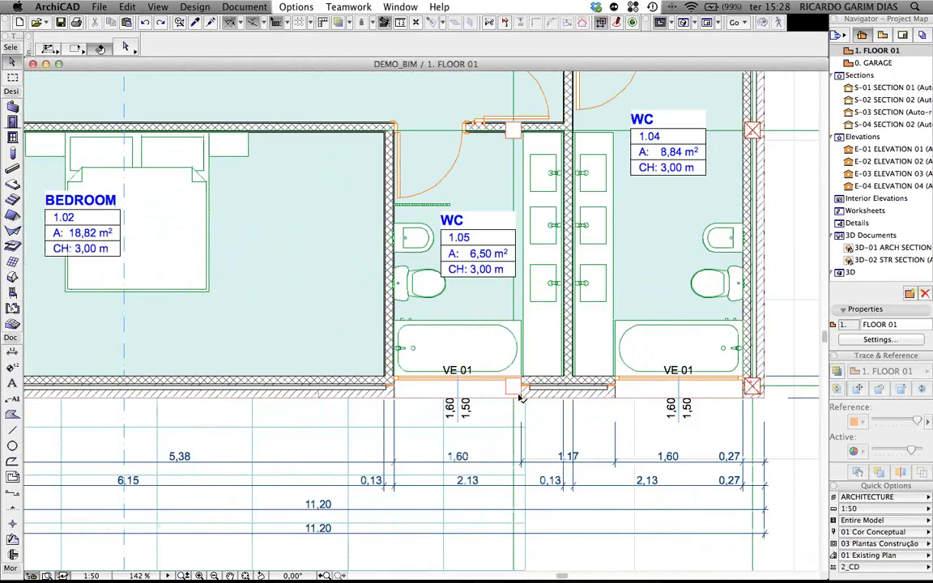
pyautogui.scroll(3, 522, 400)
pyautogui.click(523, 398)
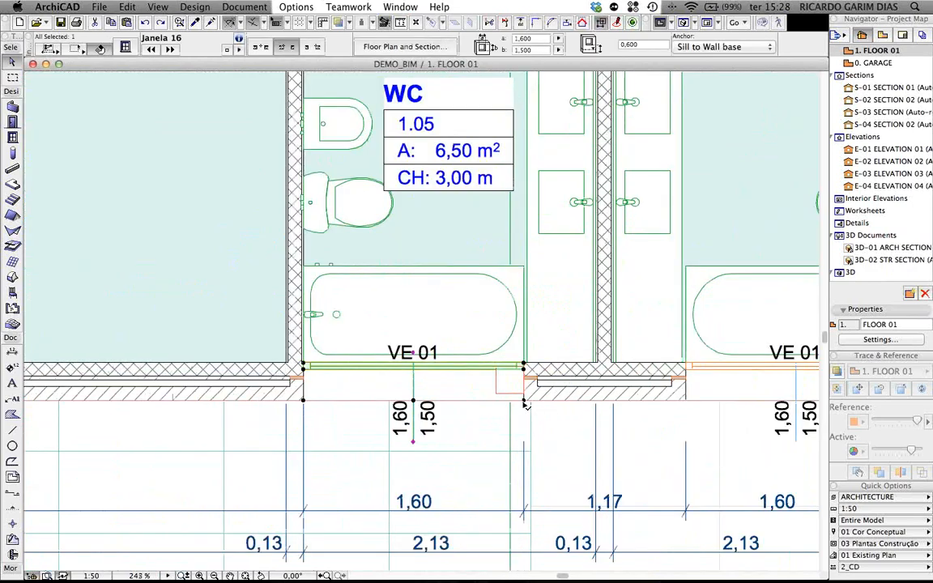
pyautogui.click(523, 400)
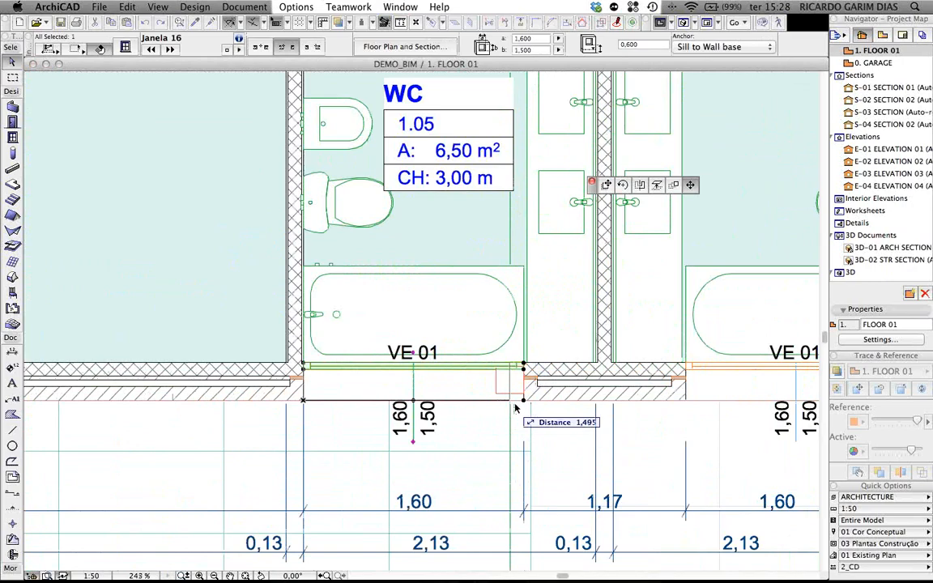
pyautogui.press('Escape')
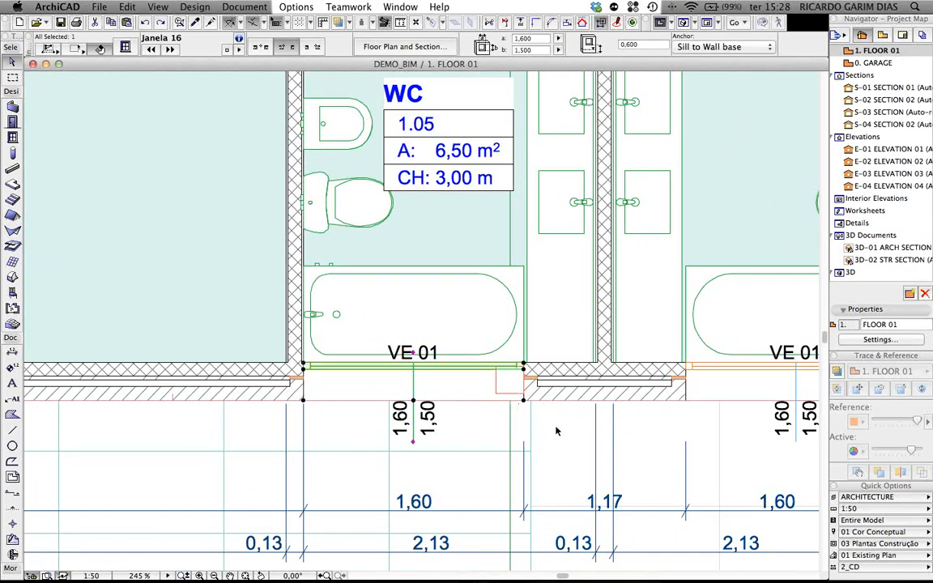
# Step: Open the E-01 ELEVATION 01 drawing
pyautogui.scroll(-5, 556, 431)
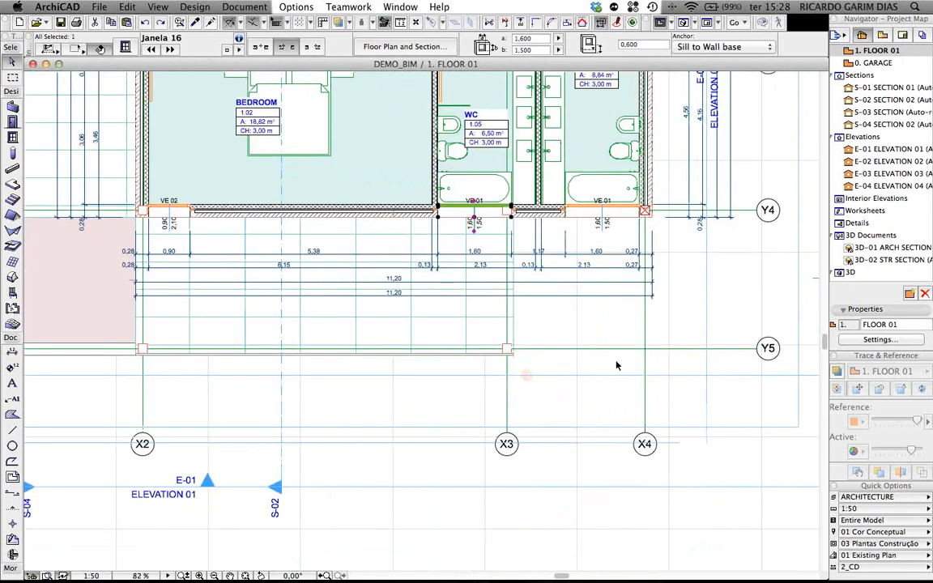
pyautogui.click(880, 150)
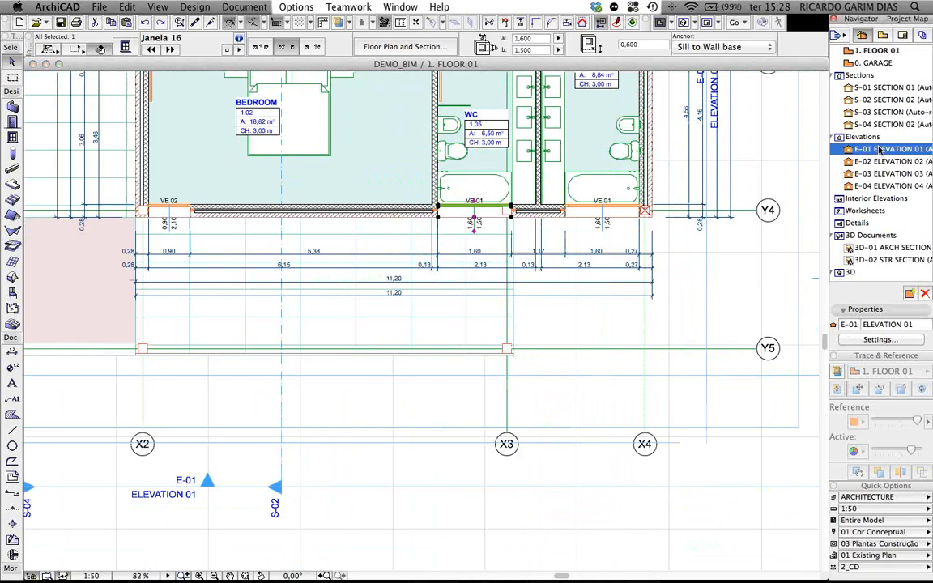
pyautogui.doubleClick(880, 149)
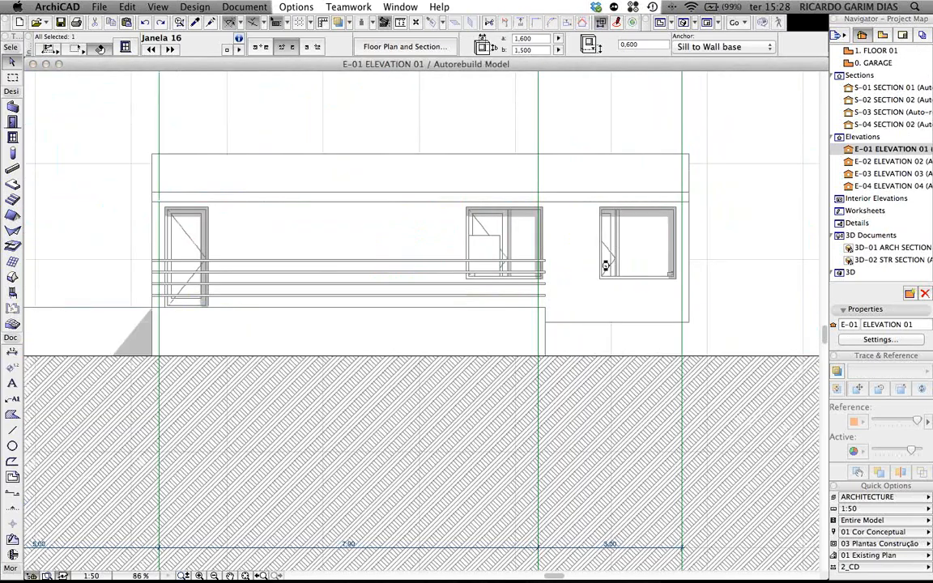
# Step: Stretch the WC 1.05 window's column-side edge back to the column's near face, making the window 1.40 m wide
pyautogui.scroll(5, 530, 234)
pyautogui.click(545, 229)
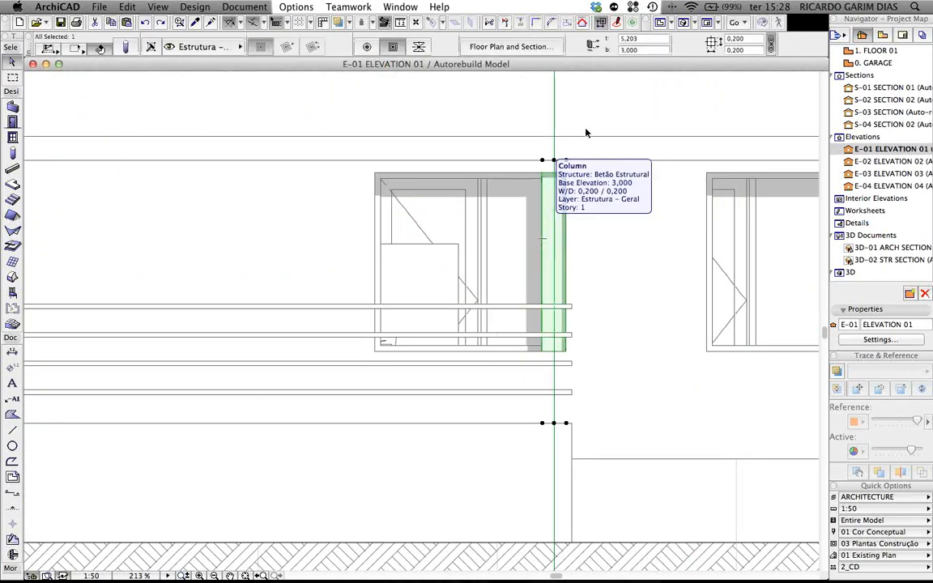
pyautogui.click(567, 171)
pyautogui.click(567, 174)
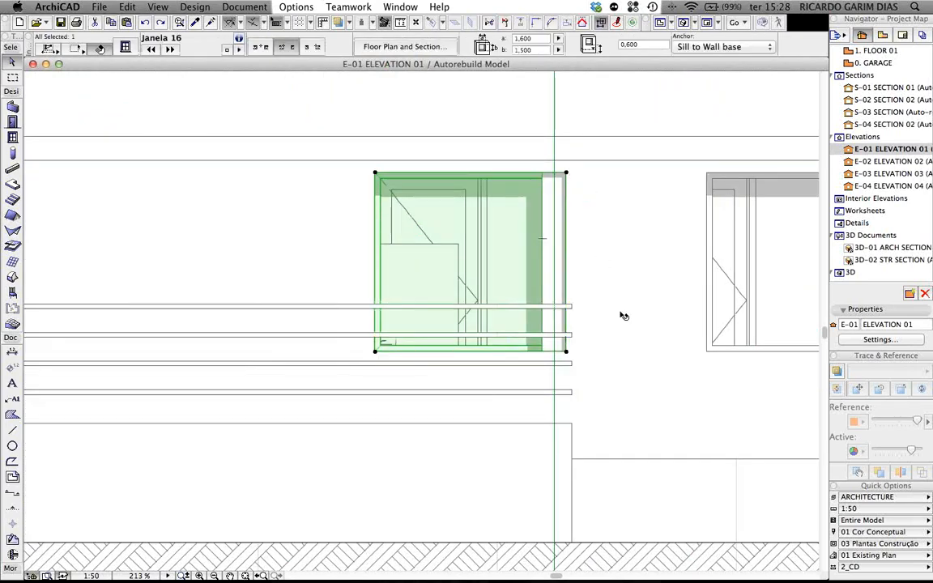
pyautogui.click(566, 350)
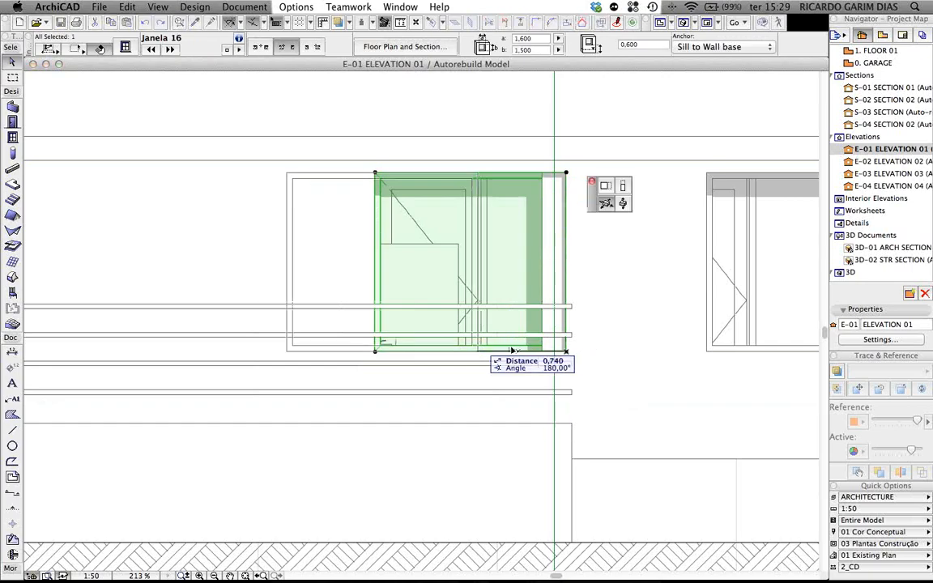
pyautogui.click(606, 187)
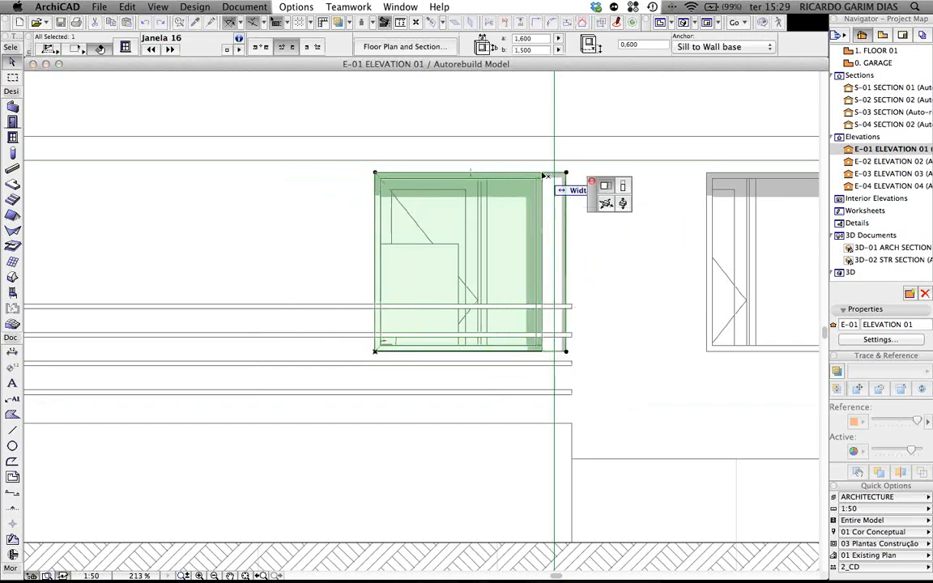
pyautogui.click(542, 175)
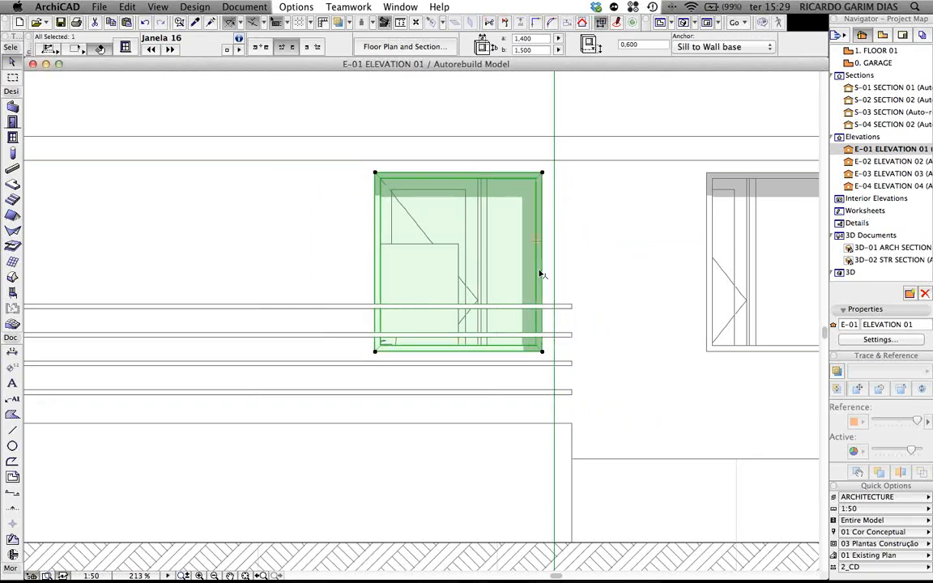
# Step: Return to the FLOOR 01 plan and check the WC 1.05 window, its tag and the dimension chain beside the column
pyautogui.press('F2')
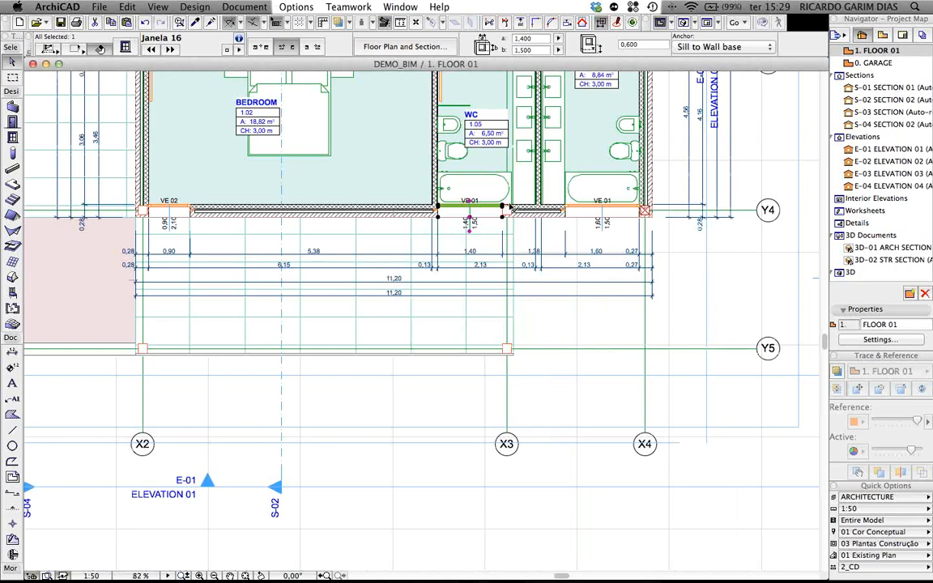
pyautogui.scroll(2, 511, 209)
pyautogui.scroll(4, 447, 254)
pyautogui.scroll(-5, 445, 253)
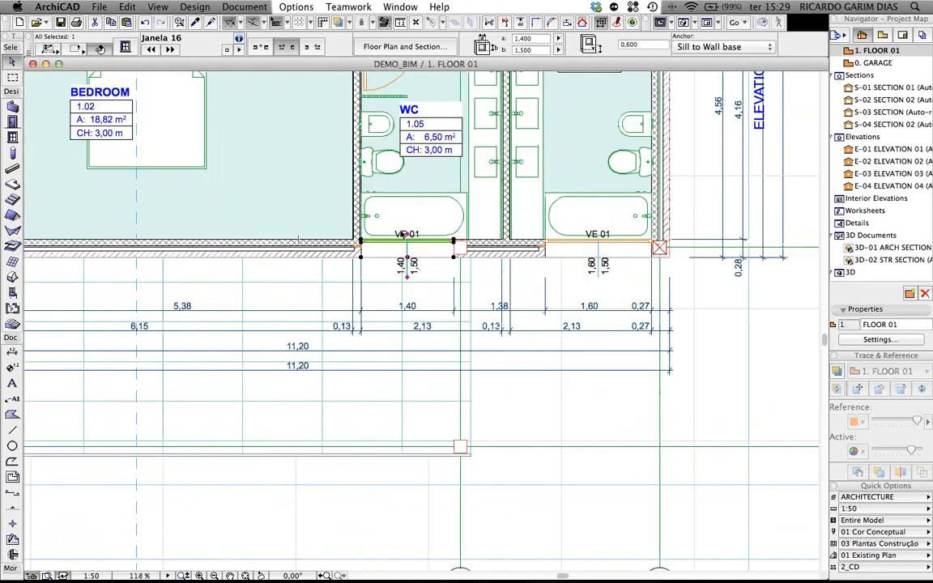
pyautogui.scroll(1, 402, 233)
pyautogui.scroll(2, 405, 235)
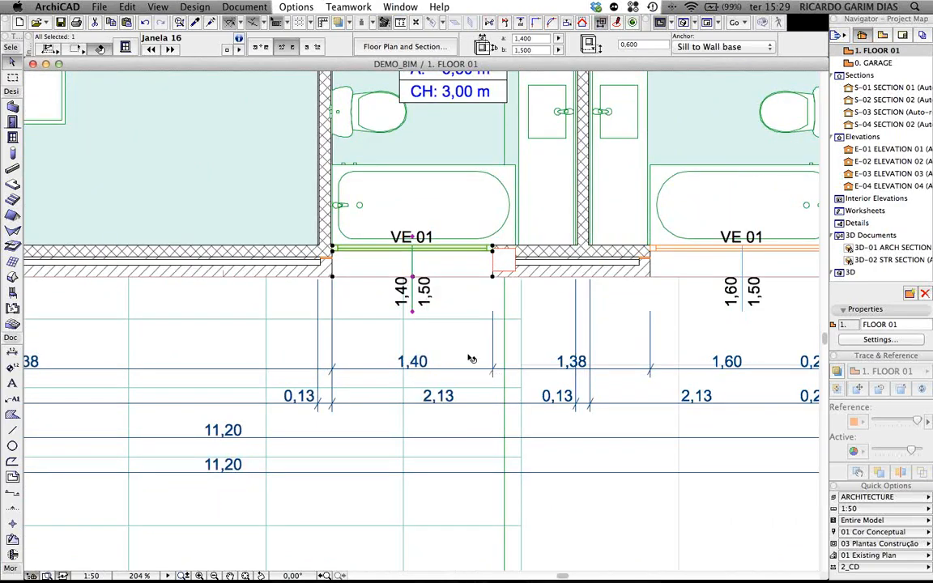
# Step: Open the 01 WINDOW LIST schedule and enlarge it to 100% around the two VE 01 windows
pyautogui.scroll(-5, 866, 232)
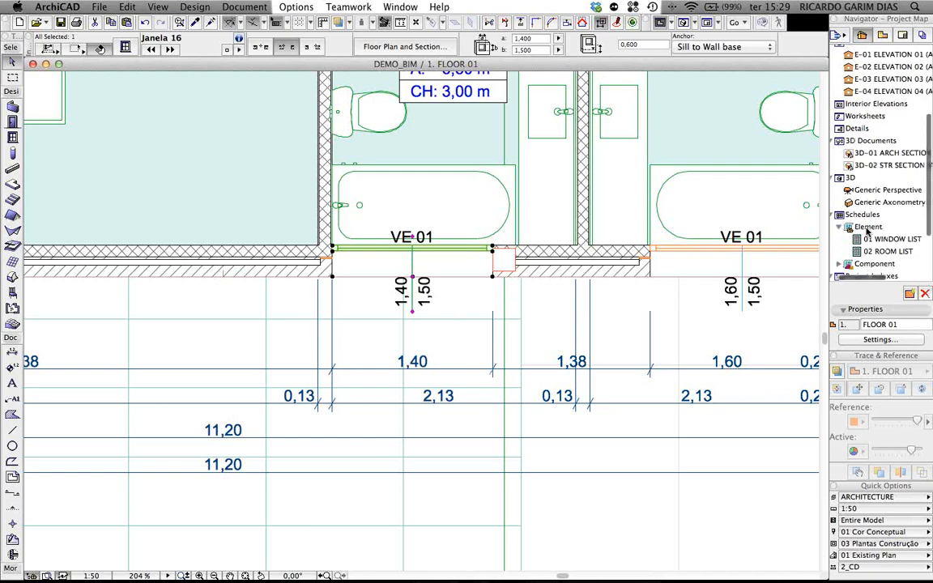
pyautogui.scroll(-1, 870, 229)
pyautogui.click(890, 222)
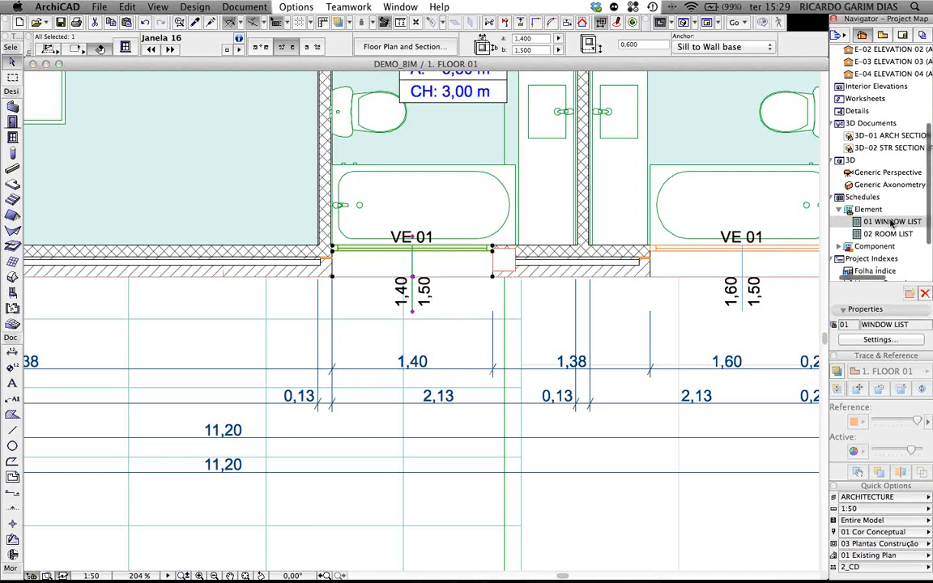
pyautogui.doubleClick(890, 222)
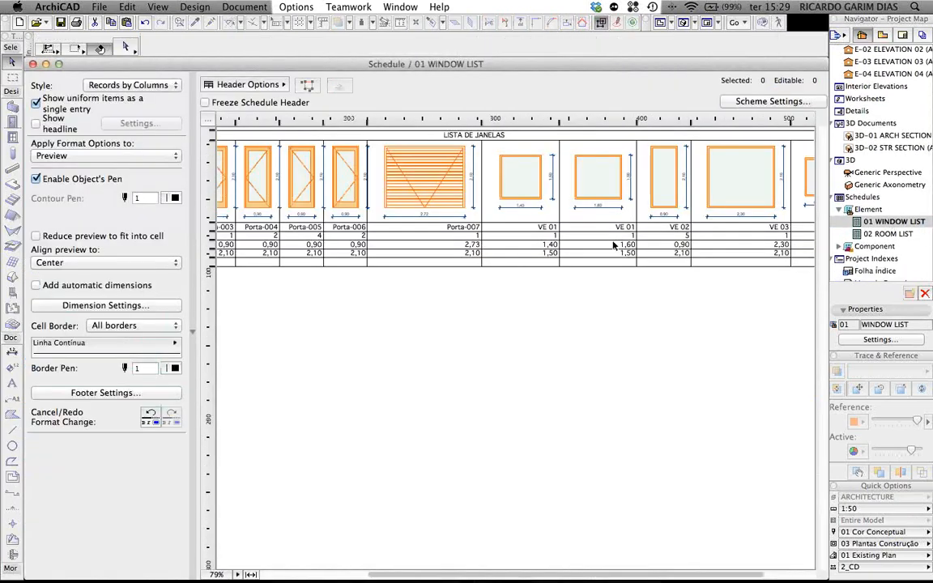
pyautogui.click(238, 573)
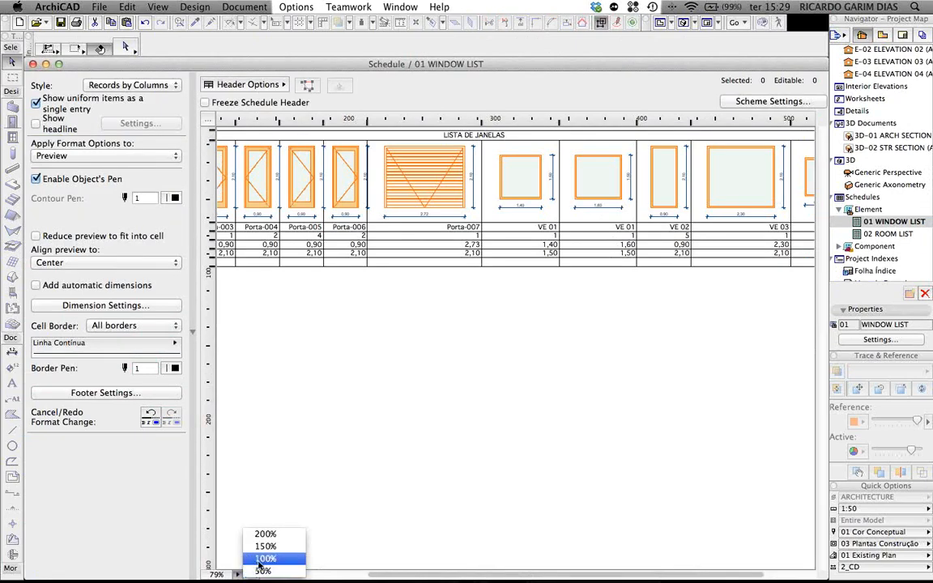
pyautogui.click(258, 562)
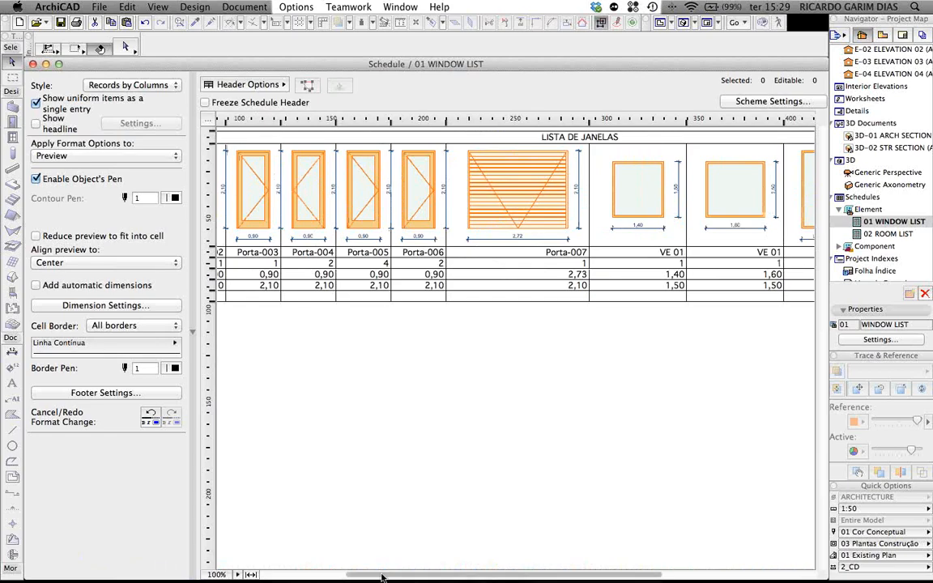
pyautogui.moveTo(386, 576); pyautogui.dragTo(433, 577)
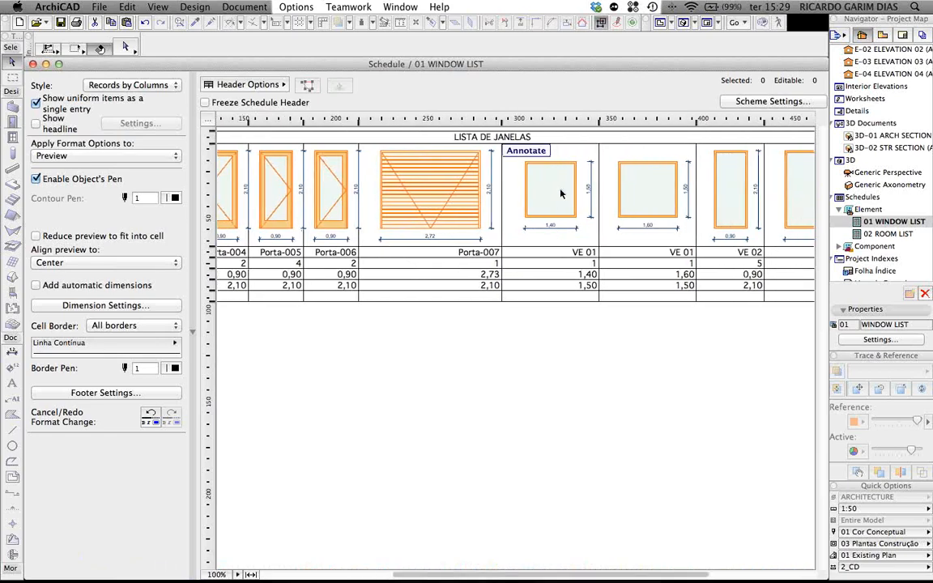
# Step: Compare the two VE 01 entries and change the ID of the 1.60 m wide one to VE 02
pyautogui.click(545, 193)
pyautogui.click(648, 194)
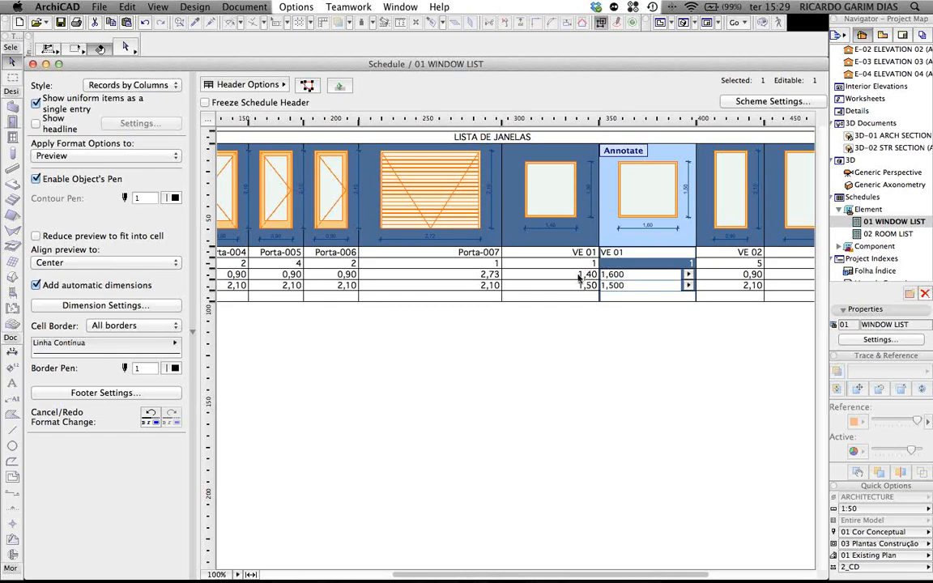
pyautogui.click(578, 277)
pyautogui.click(623, 253)
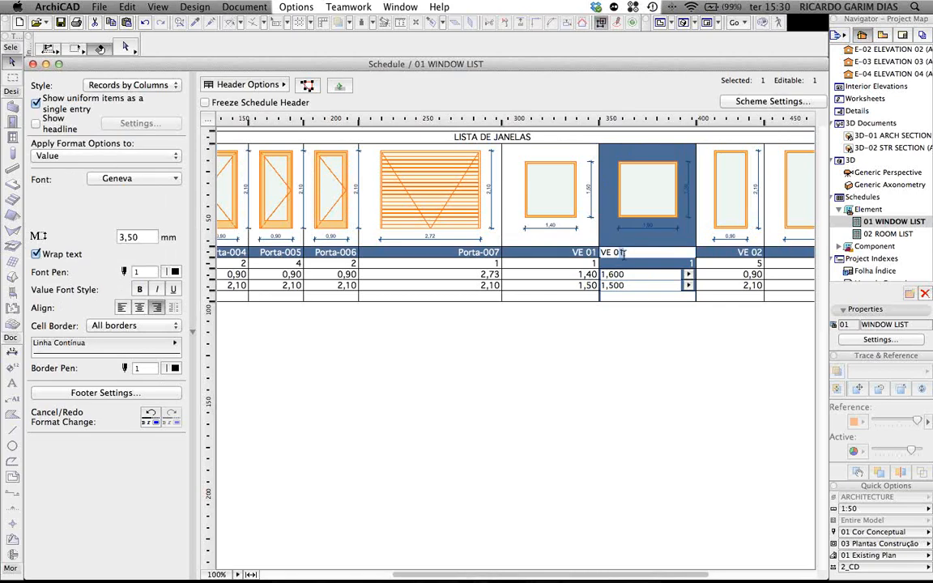
pyautogui.press('BackSpace')
pyautogui.write('2')
# Step: Locate the selected schedule entry on the FLOOR 01 plan and check its window tag beside WC 1.04
pyautogui.click(309, 86)
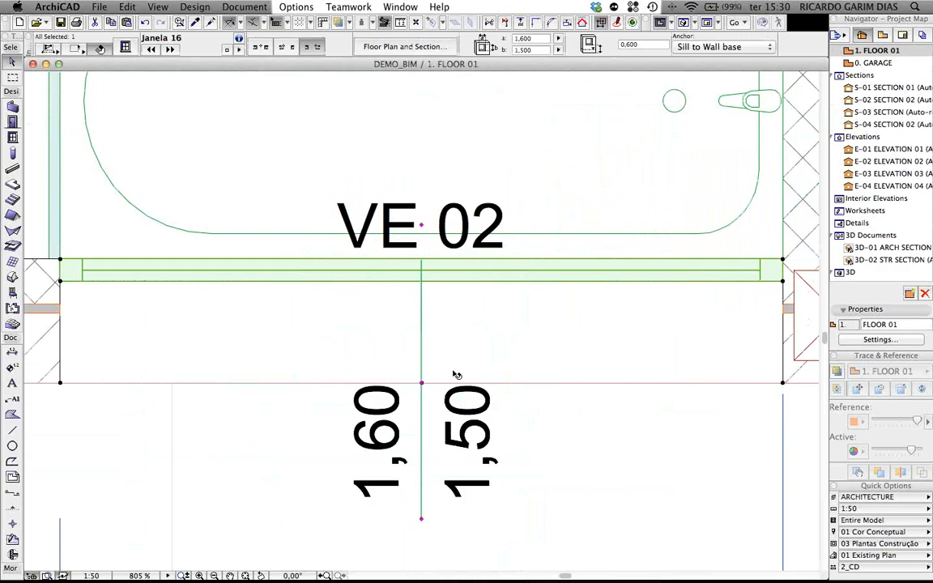
pyautogui.scroll(-10, 455, 374)
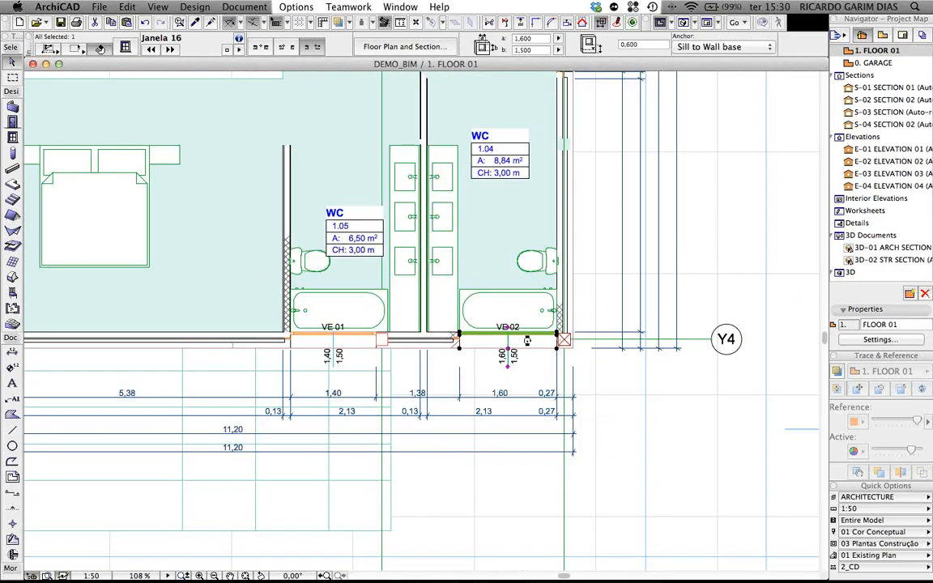
pyautogui.scroll(1, 448, 346)
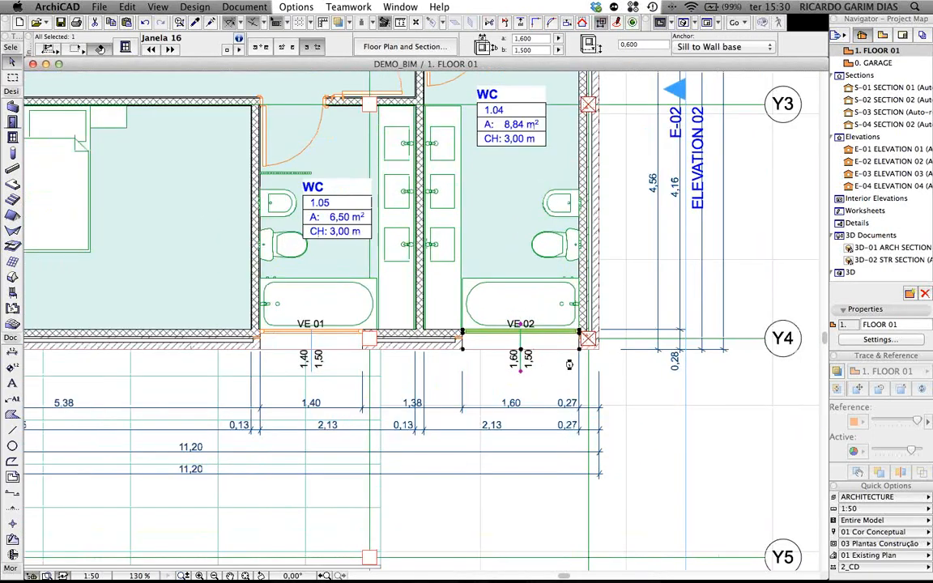
pyautogui.scroll(-2, 486, 403)
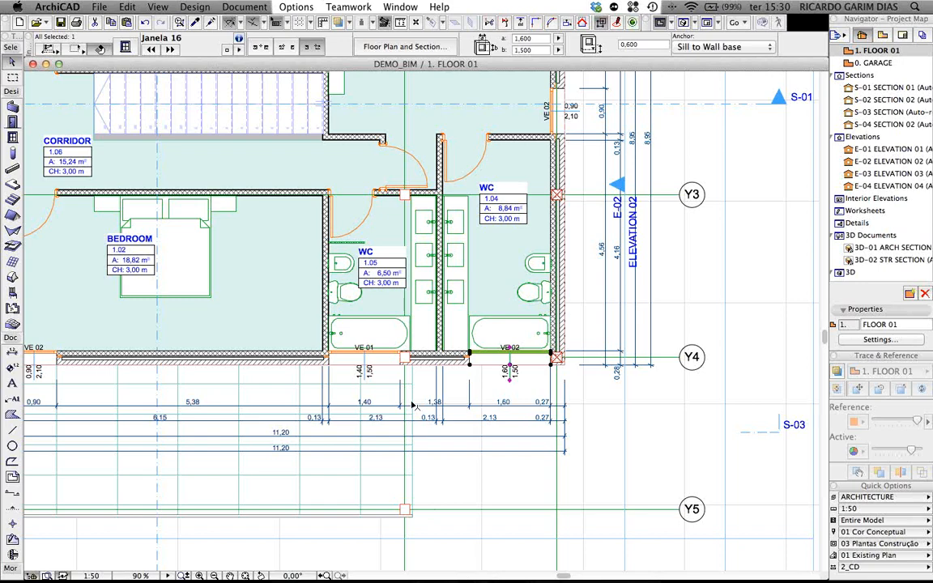
pyautogui.scroll(-5, 413, 405)
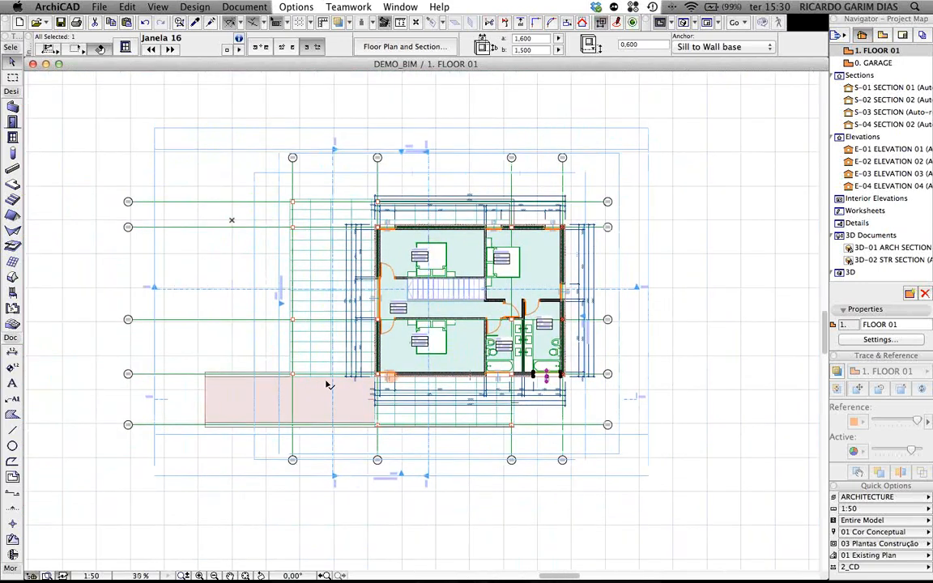
# Step: Deselect the window and apply the ARCHITECTURE WITHOUT STRUCTURE layer combination to the floor plan
pyautogui.moveTo(327, 384); pyautogui.dragTo(365, 362, button='middle')
pyautogui.click(747, 229)
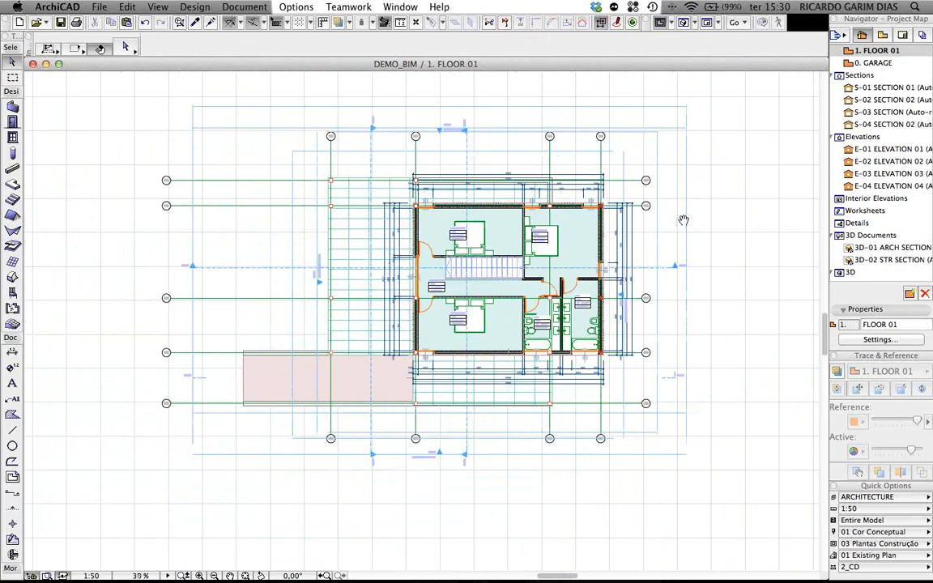
pyautogui.moveTo(684, 220); pyautogui.dragTo(671, 220, button='middle')
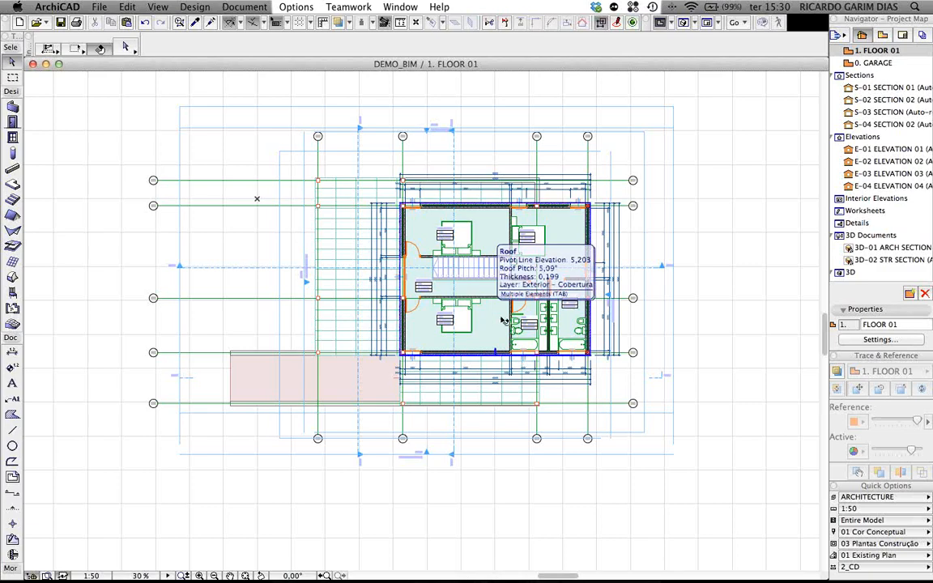
pyautogui.scroll(1, 504, 320)
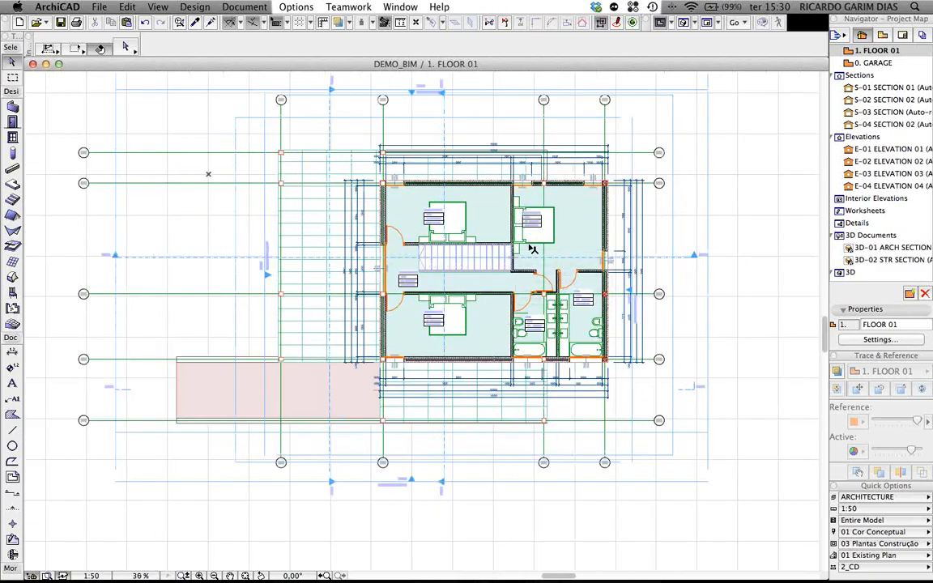
pyautogui.click(846, 496)
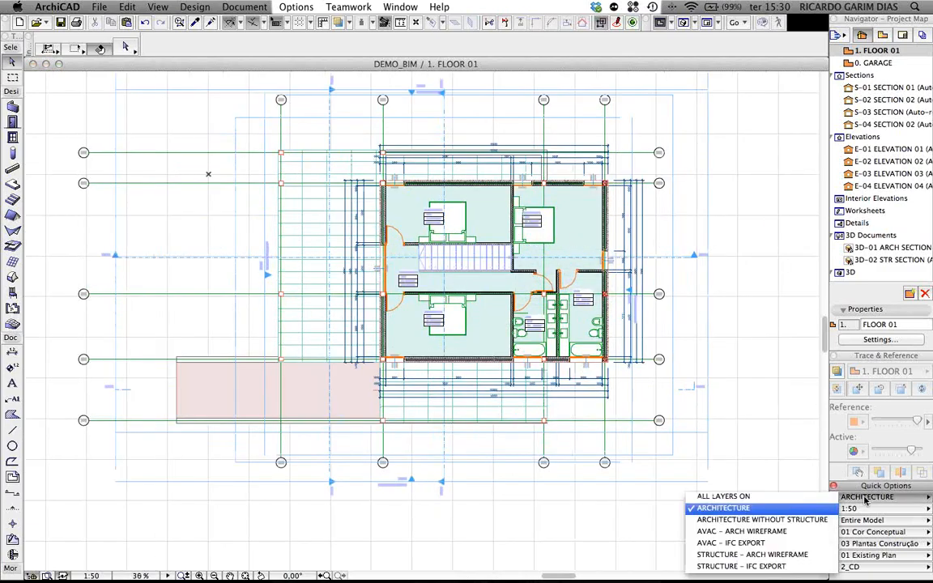
pyautogui.click(819, 520)
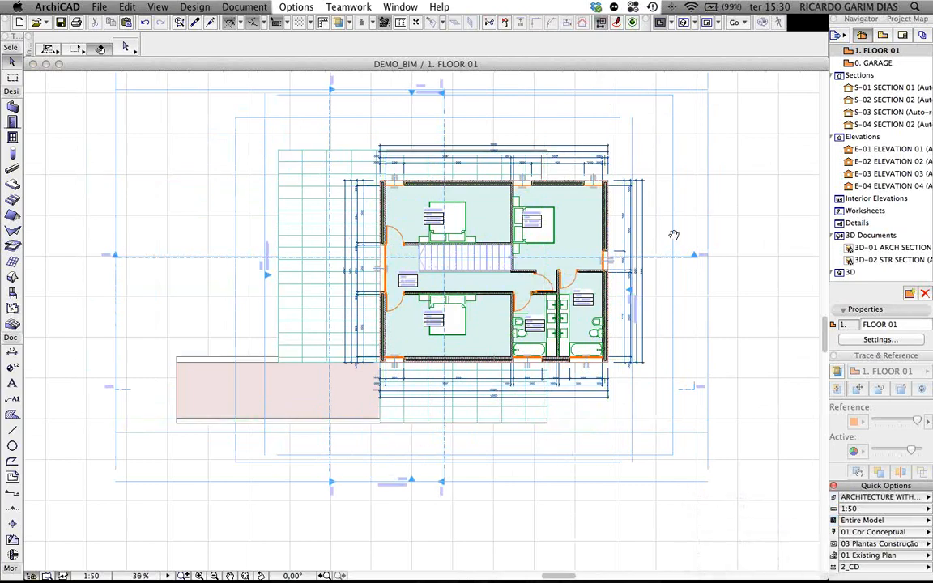
pyautogui.moveTo(672, 235); pyautogui.dragTo(634, 221, button='middle')
# Step: Show the 0. GARAGE story as a trace reference with the FLOOR 01 plan
pyautogui.scroll(3, 874, 101)
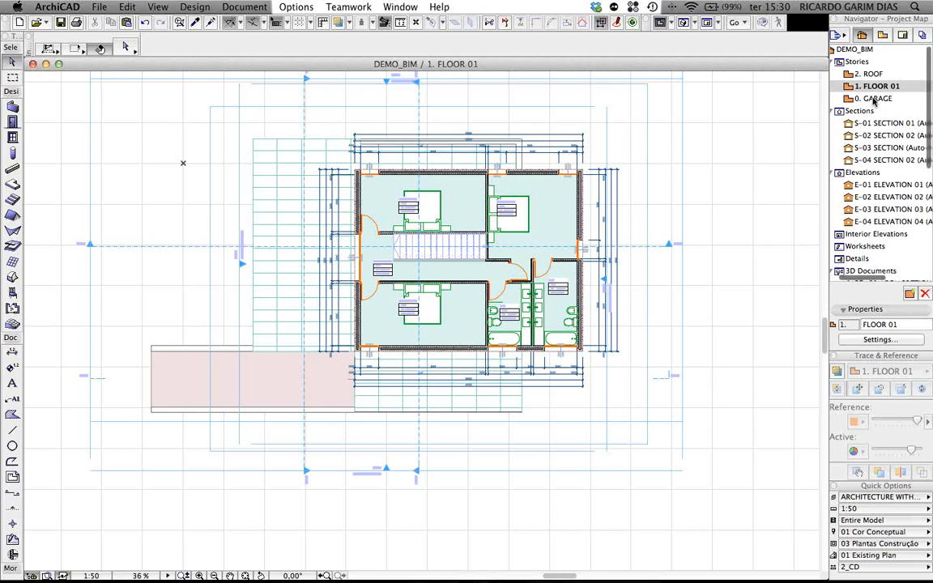
pyautogui.rightClick(873, 99)
pyautogui.click(843, 169)
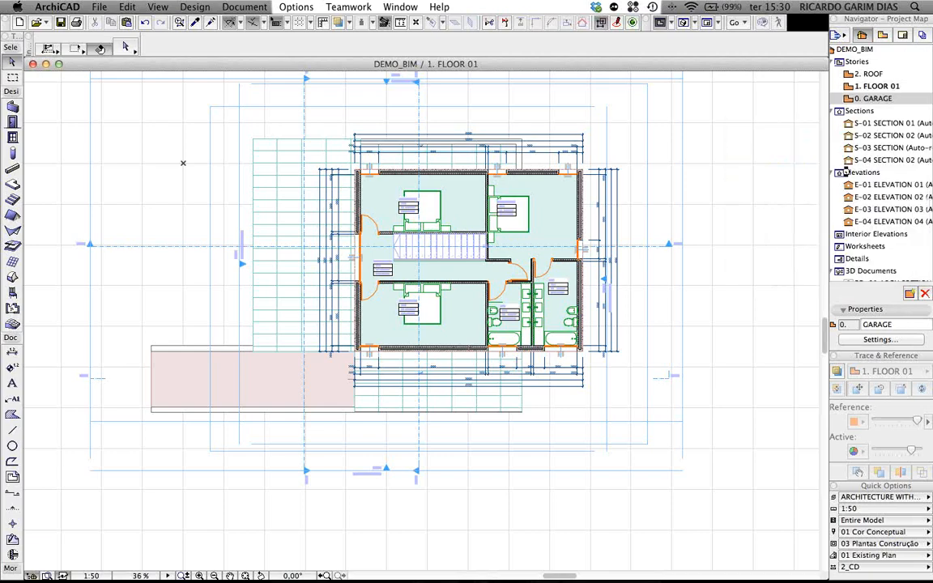
pyautogui.moveTo(594, 230); pyautogui.dragTo(587, 240, button='middle')
pyautogui.scroll(2, 391, 278)
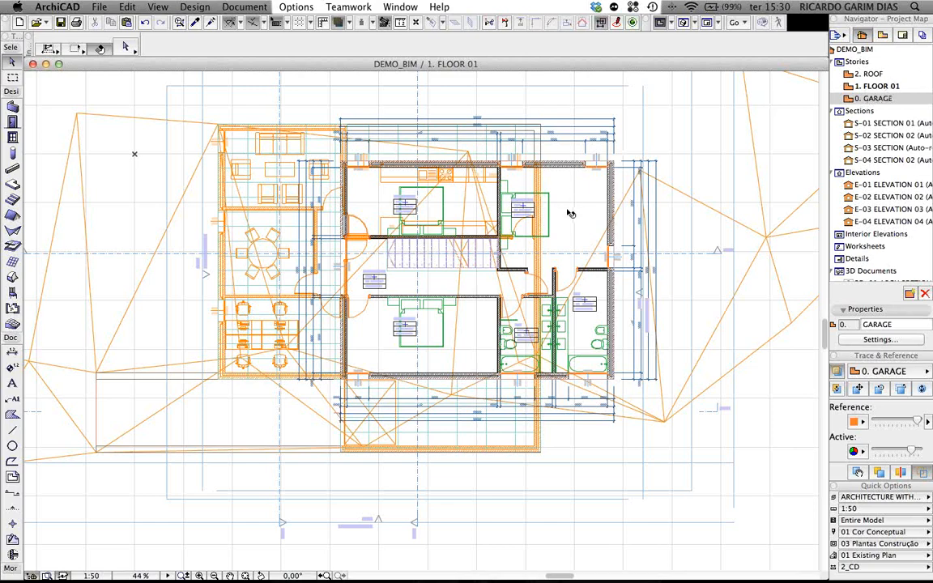
pyautogui.moveTo(569, 221); pyautogui.dragTo(581, 230, button='middle')
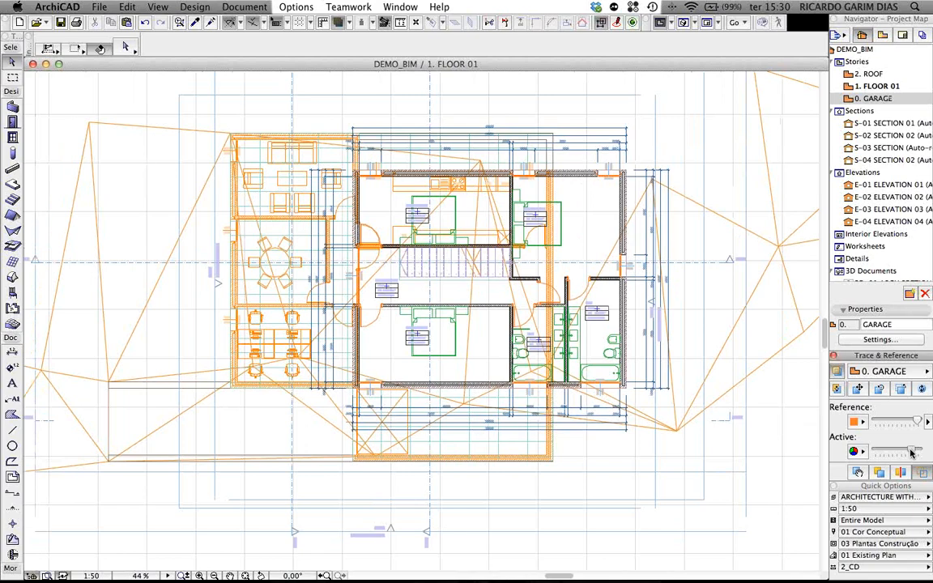
# Step: Raise the active plan's intensity to maximum and compare it with the garage reference by toggling fill transparency and display order
pyautogui.moveTo(910, 453)
pyautogui.mouseDown()
pyautogui.moveTo(879, 453)
pyautogui.moveTo(921, 453)
pyautogui.mouseUp()
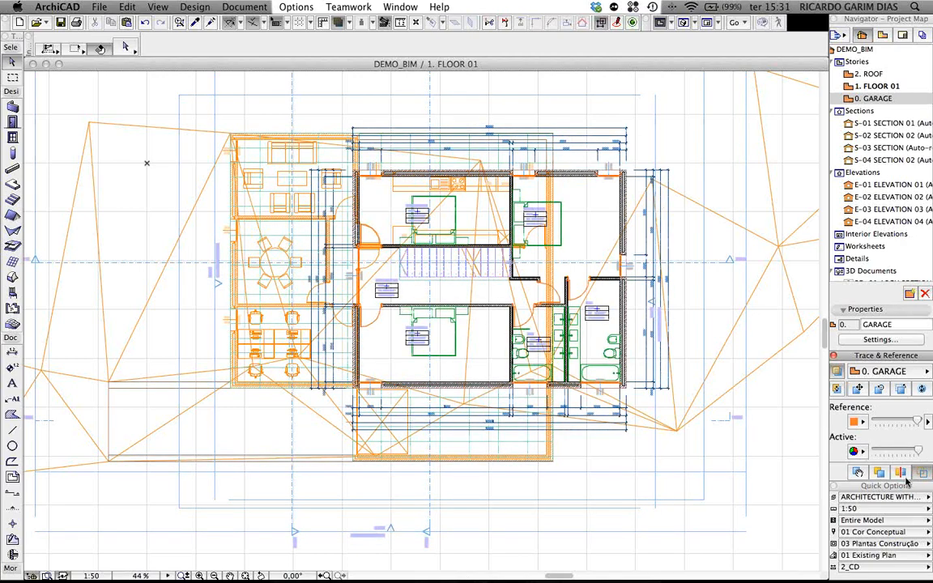
pyautogui.click(922, 474)
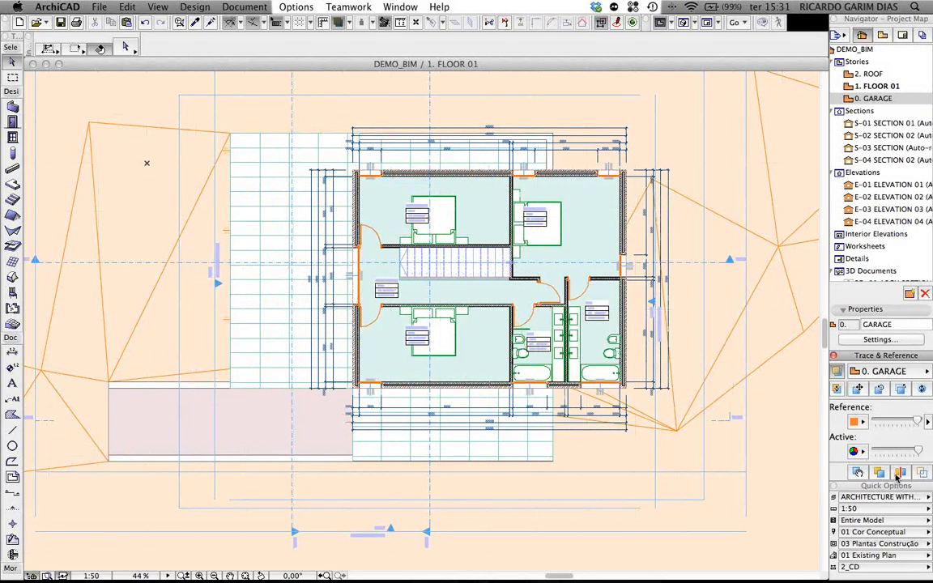
pyautogui.click(881, 473)
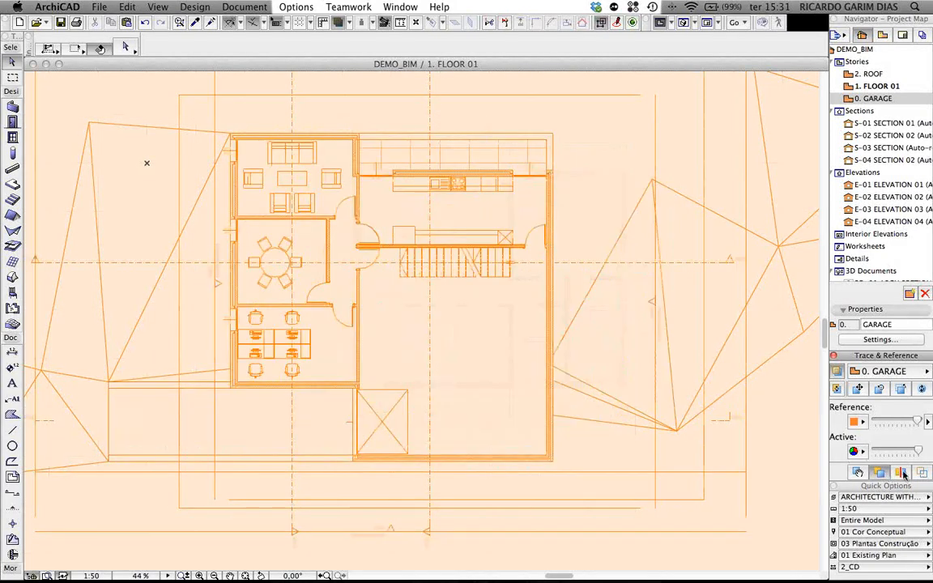
pyautogui.click(881, 474)
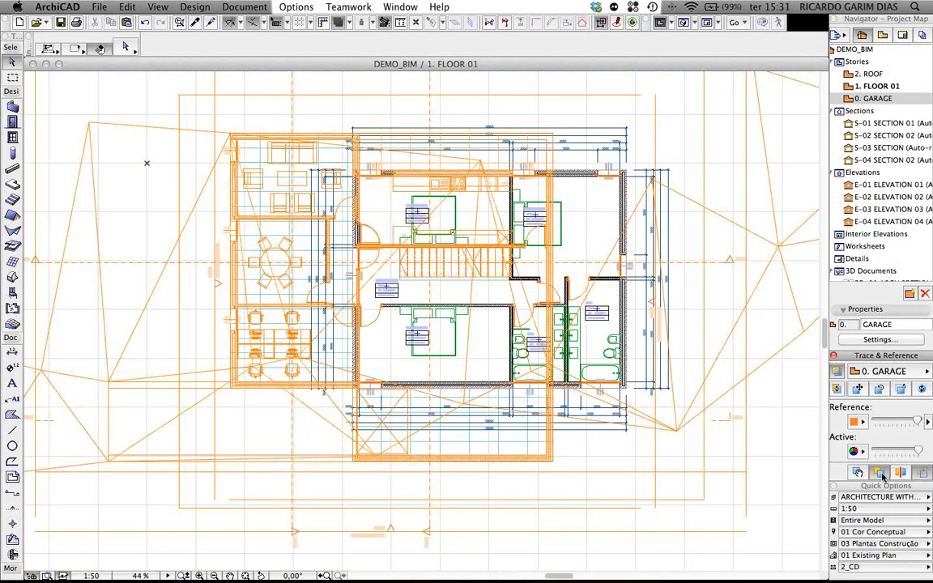
pyautogui.click(881, 475)
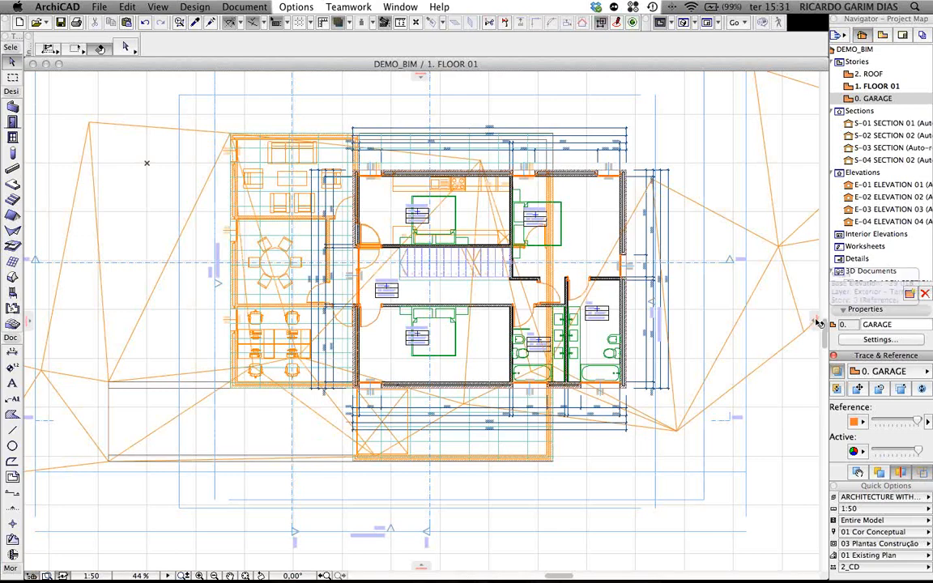
# Step: Wipe the comparison splitters across the overlaid stories and turn the trace reference off
pyautogui.moveTo(816, 324)
pyautogui.mouseDown()
pyautogui.moveTo(328, 281)
pyautogui.moveTo(573, 282)
pyautogui.moveTo(274, 279)
pyautogui.moveTo(814, 285)
pyautogui.mouseUp()
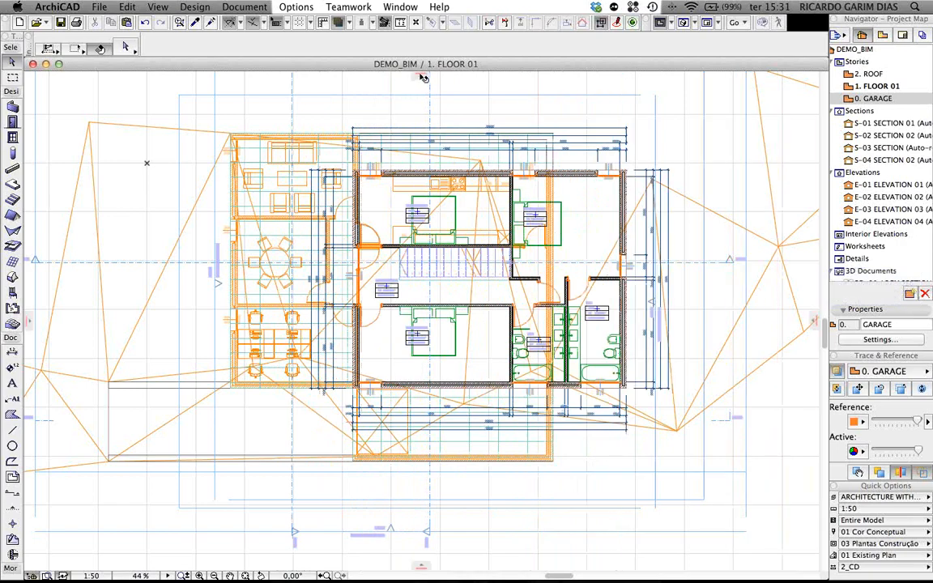
pyautogui.moveTo(420, 79)
pyautogui.mouseDown()
pyautogui.moveTo(411, 292)
pyautogui.moveTo(407, 203)
pyautogui.moveTo(413, 91)
pyautogui.moveTo(421, 293)
pyautogui.moveTo(437, 66)
pyautogui.mouseUp()
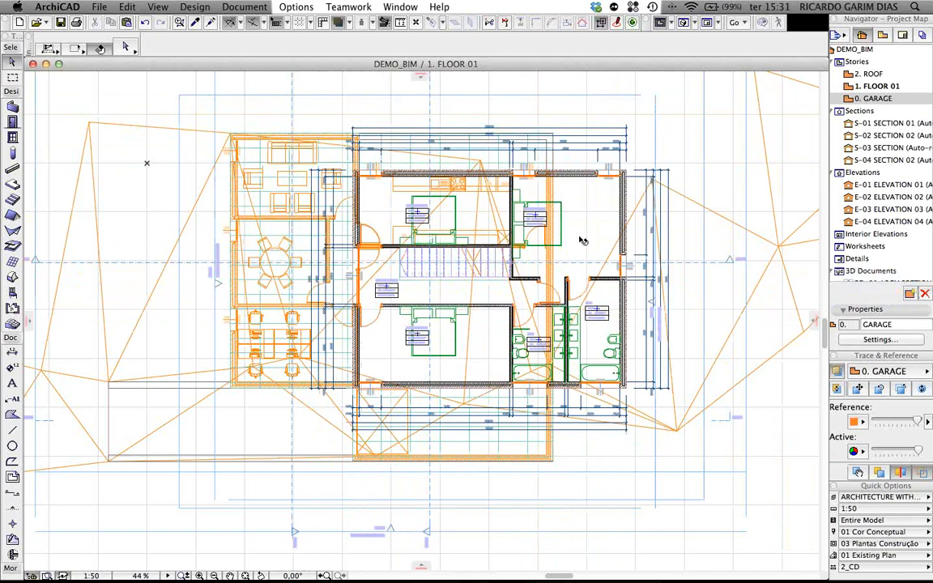
pyautogui.moveTo(638, 234); pyautogui.dragTo(620, 240, button='middle')
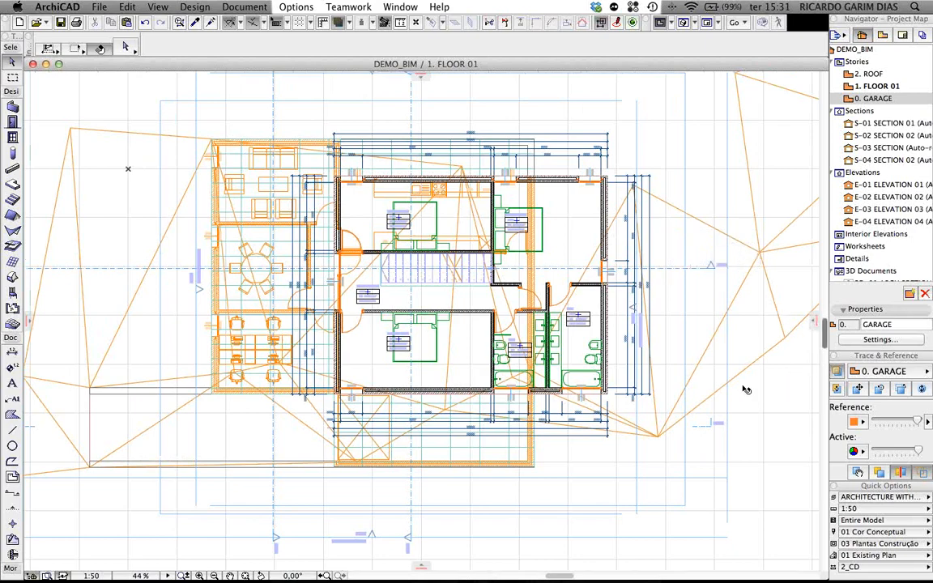
pyautogui.click(839, 373)
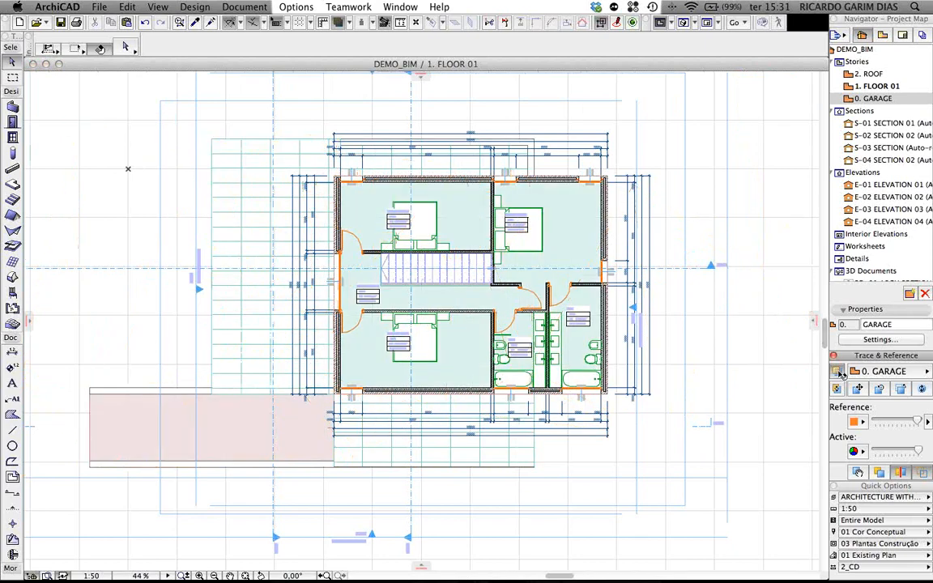
# Step: In the View Map, start cloning a Project Map folder, expand its general settings and choose Stories as the source
pyautogui.click(883, 36)
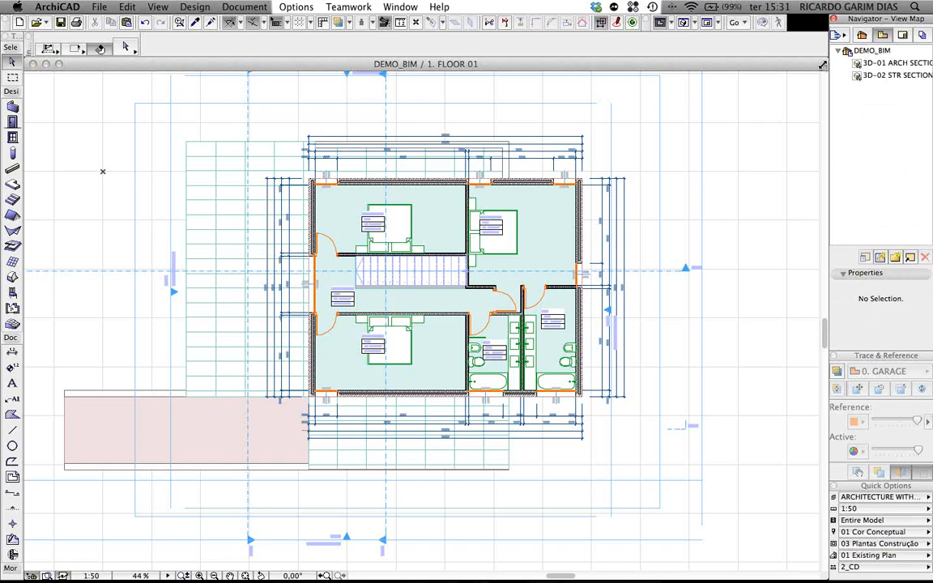
pyautogui.moveTo(698, 204); pyautogui.dragTo(671, 209)
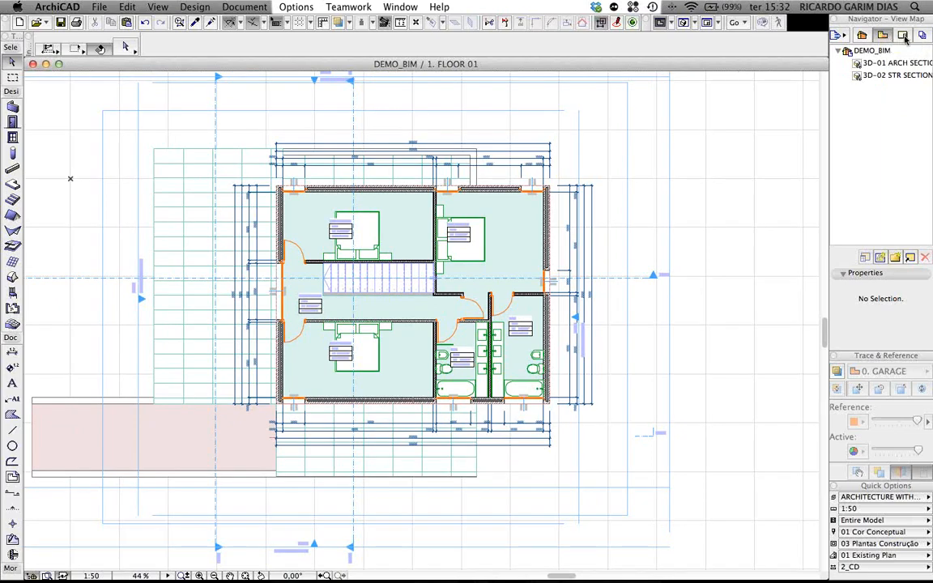
pyautogui.click(910, 257)
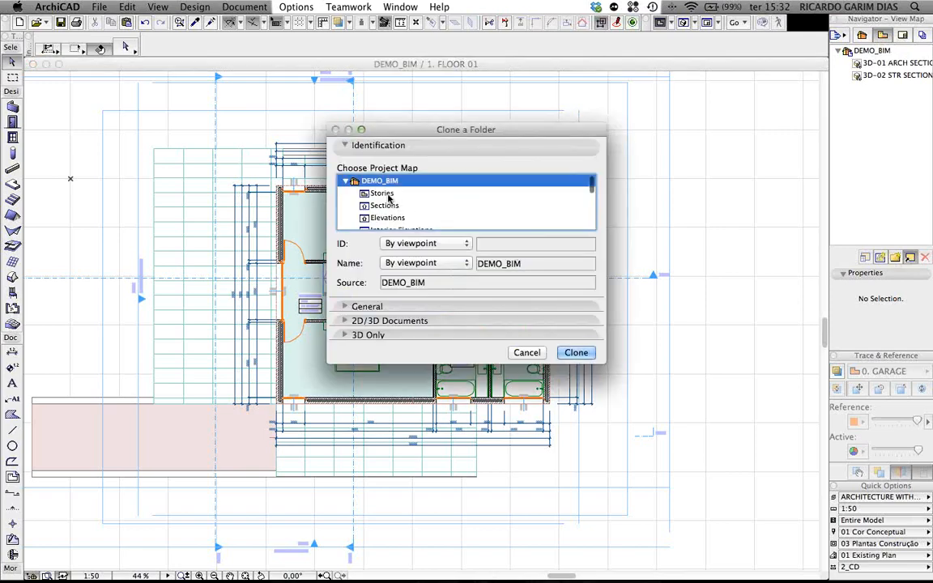
pyautogui.moveTo(443, 131); pyautogui.dragTo(430, 22)
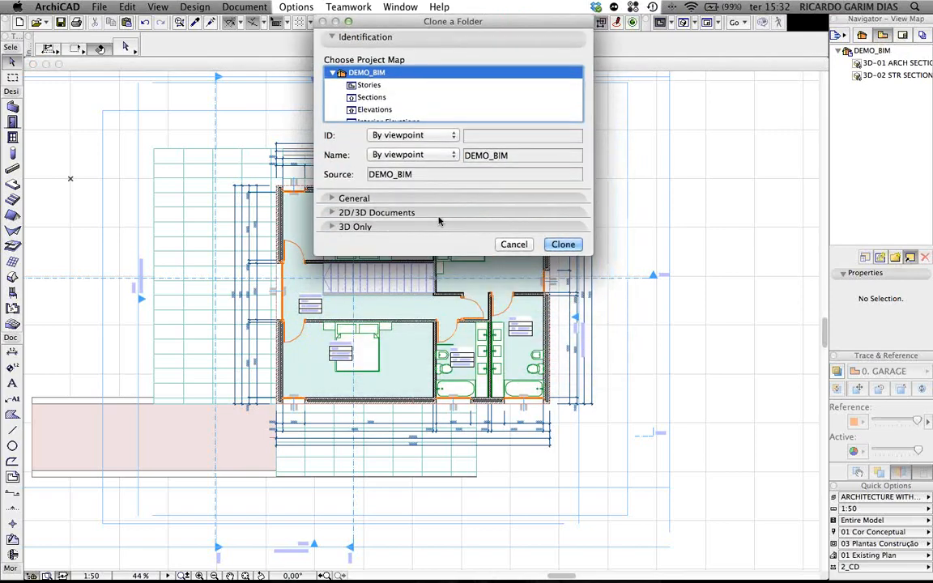
pyautogui.moveTo(440, 226); pyautogui.dragTo(442, 435)
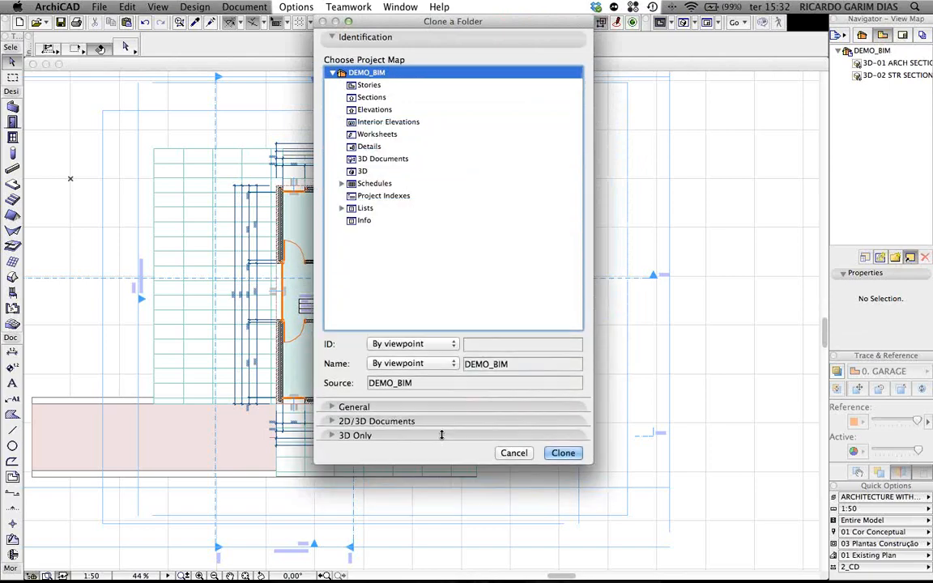
pyautogui.click(437, 407)
pyautogui.click(340, 85)
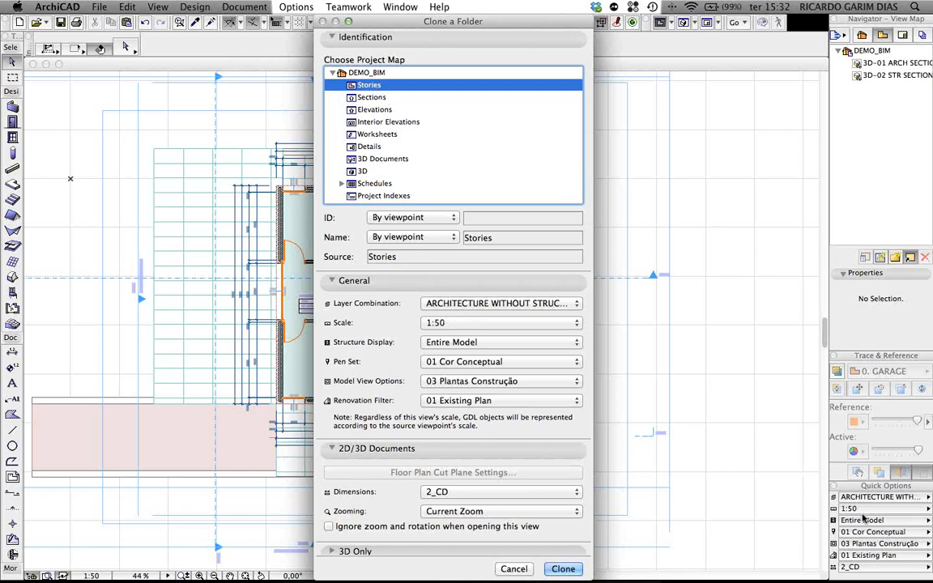
# Step: Clone the Stories folder with scale 1:50 and the ARCHITECTURE WITHOUT STRUCTURE layer combination
pyautogui.click(459, 323)
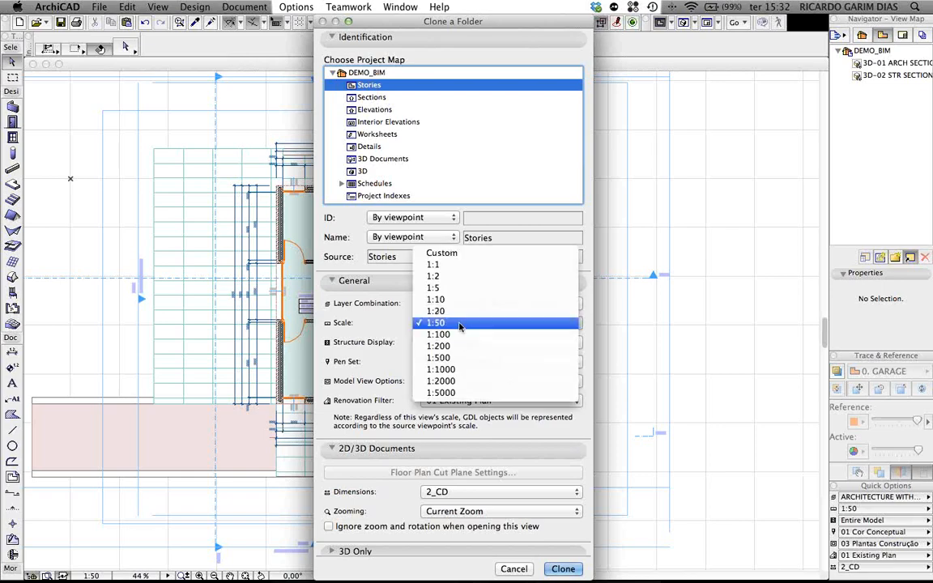
pyautogui.click(459, 323)
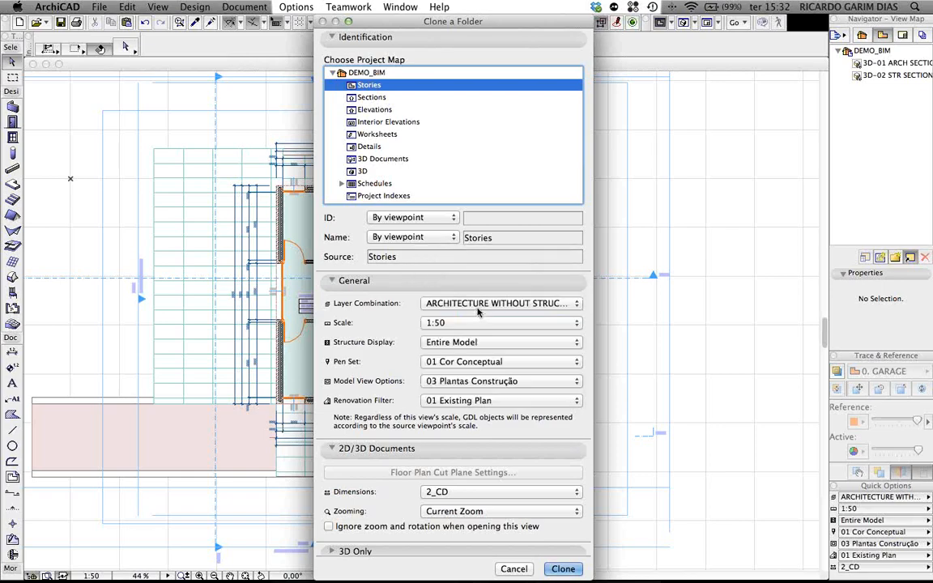
pyautogui.click(480, 304)
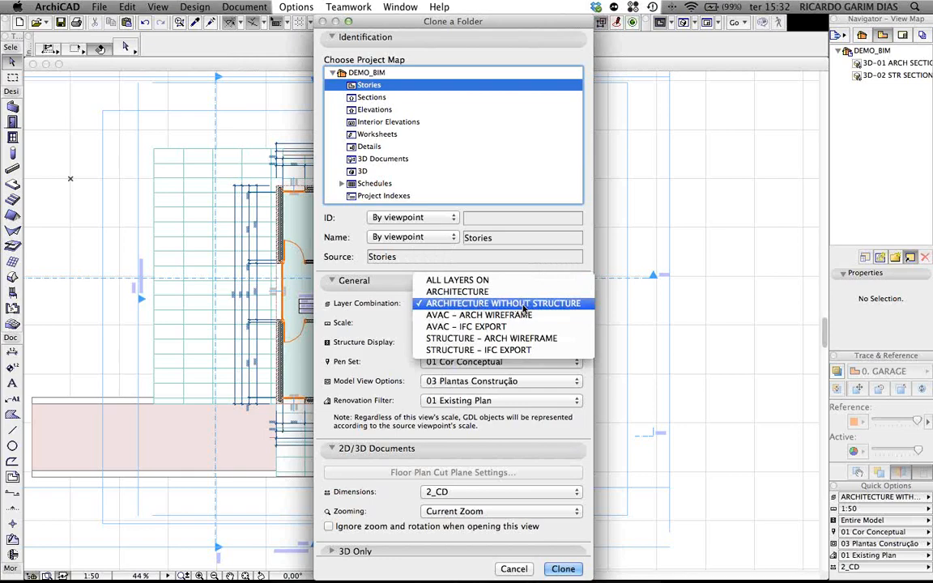
pyautogui.click(518, 309)
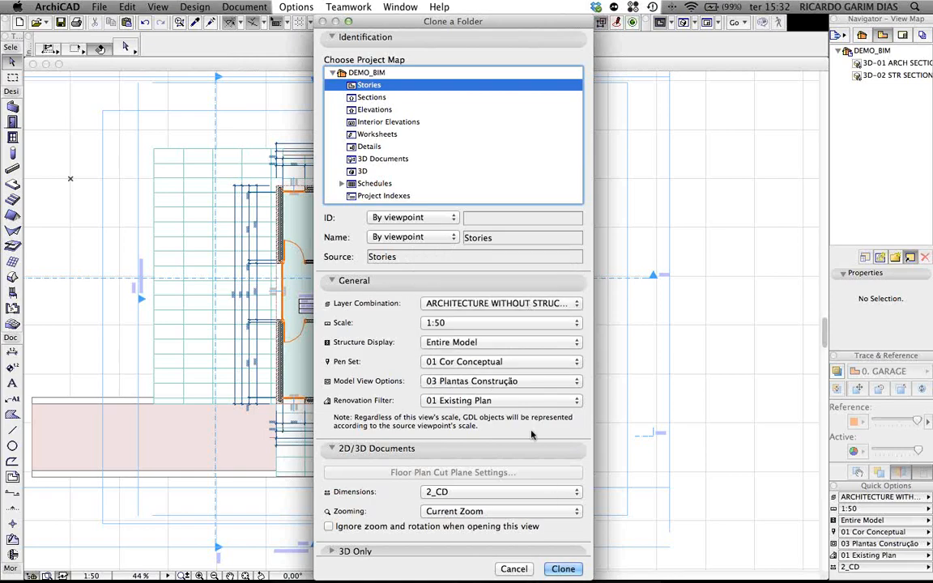
pyautogui.click(563, 569)
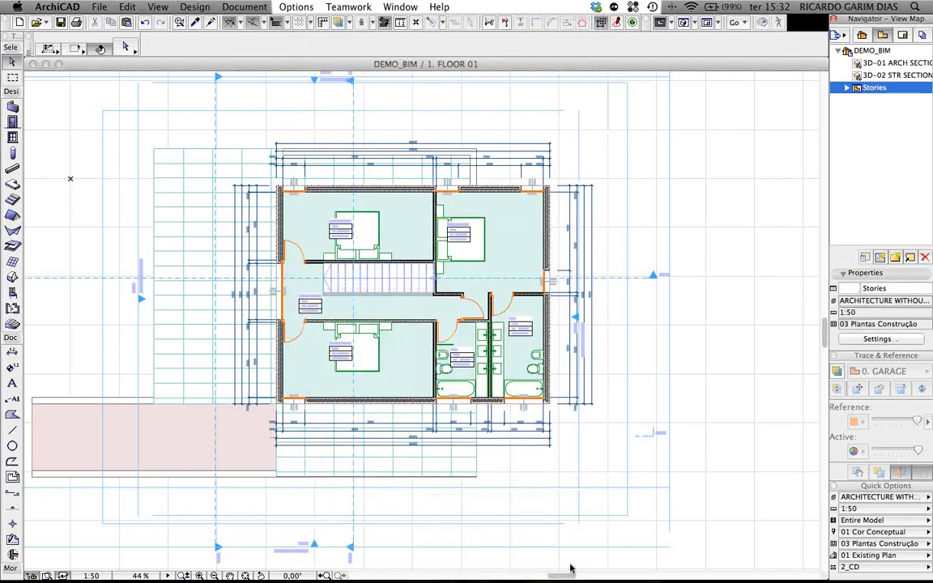
# Step: Expand the cloned Stories folder and rename it ARCH
pyautogui.click(847, 89)
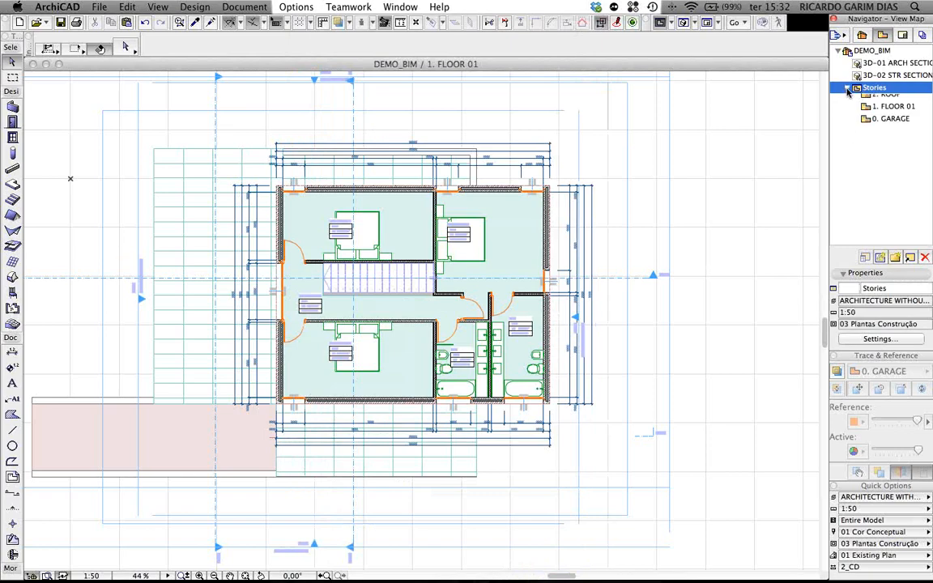
pyautogui.click(889, 289)
pyautogui.write('ARCH')
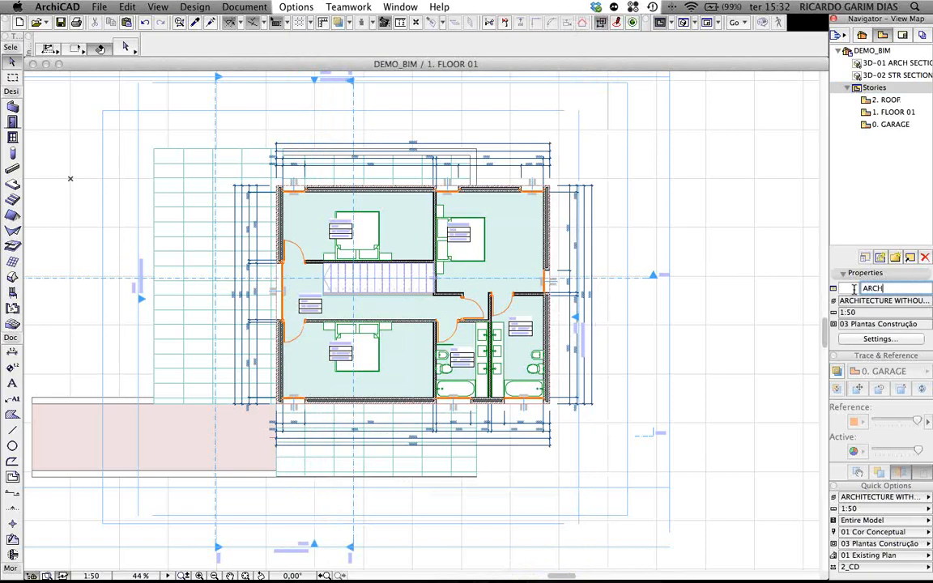
pyautogui.press('Return')
pyautogui.click(865, 177)
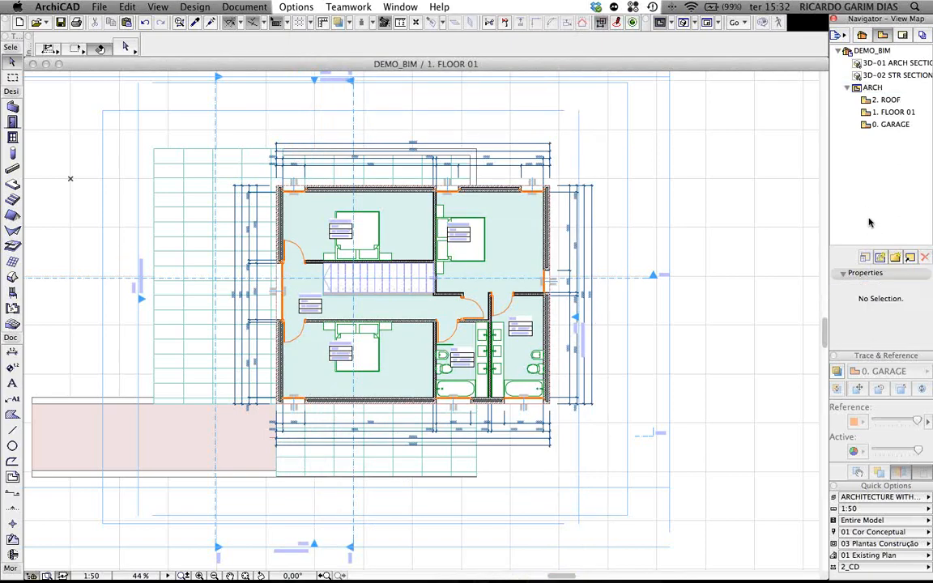
# Step: Clone the Stories folder again with scale 1:100 and the STRUCTURE - IFC EXPORT layer combination
pyautogui.click(909, 257)
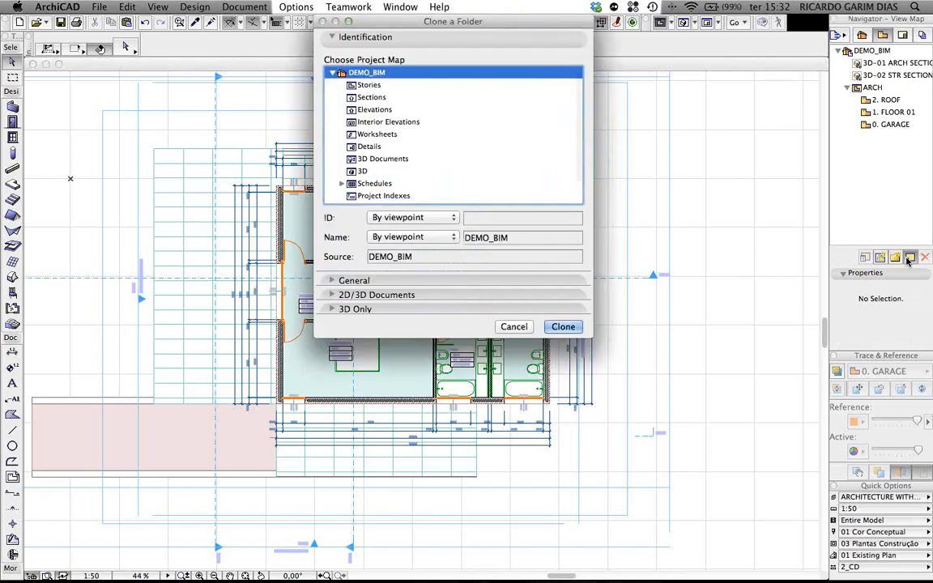
pyautogui.click(357, 84)
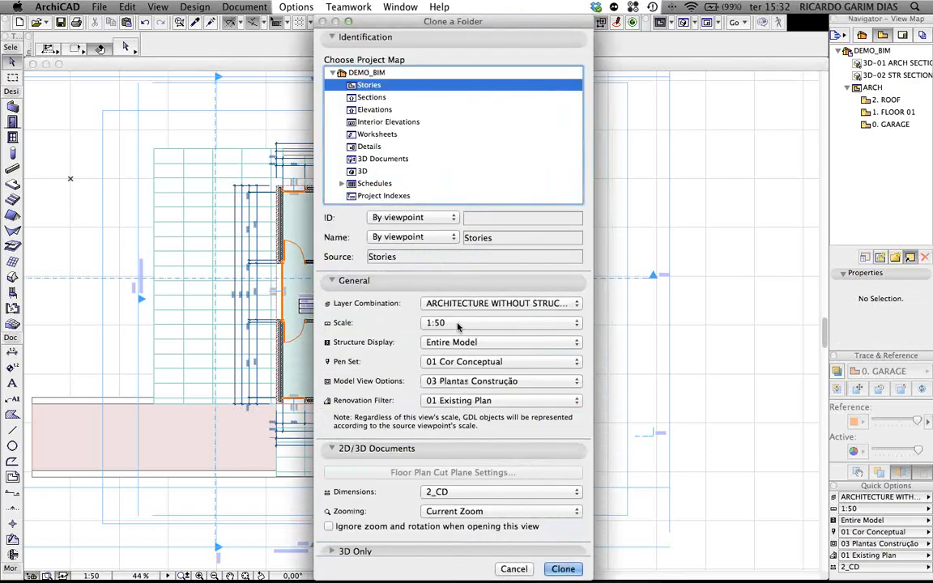
pyautogui.click(469, 323)
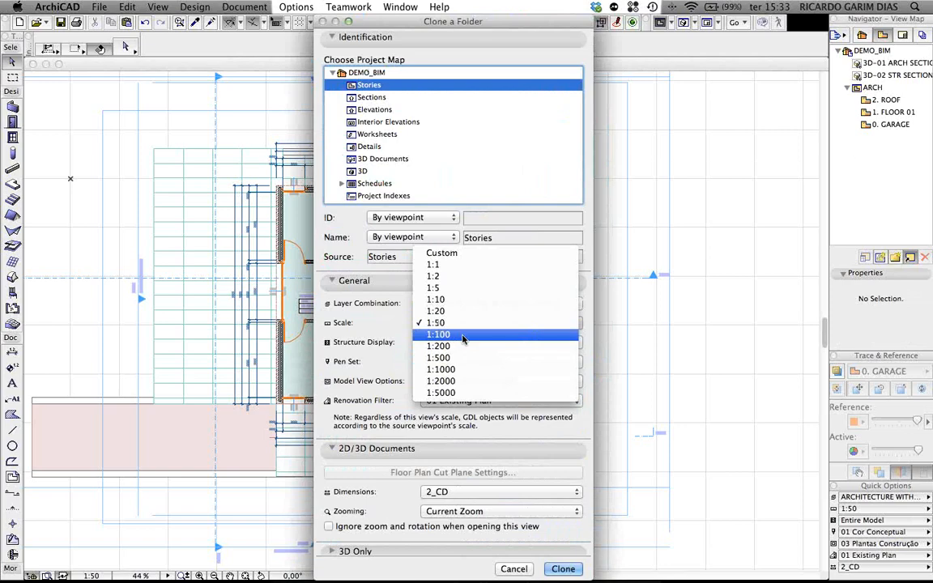
pyautogui.click(458, 335)
pyautogui.click(465, 303)
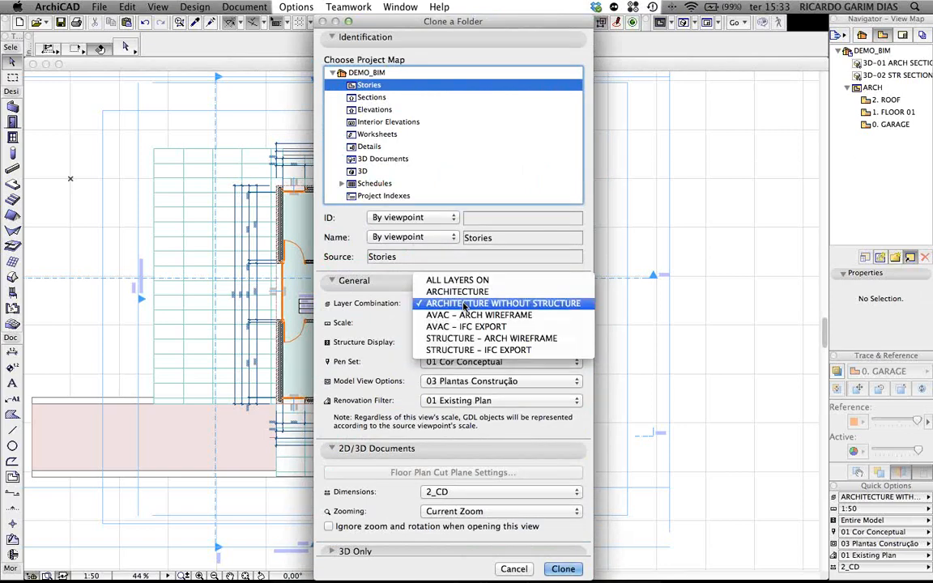
pyautogui.click(466, 351)
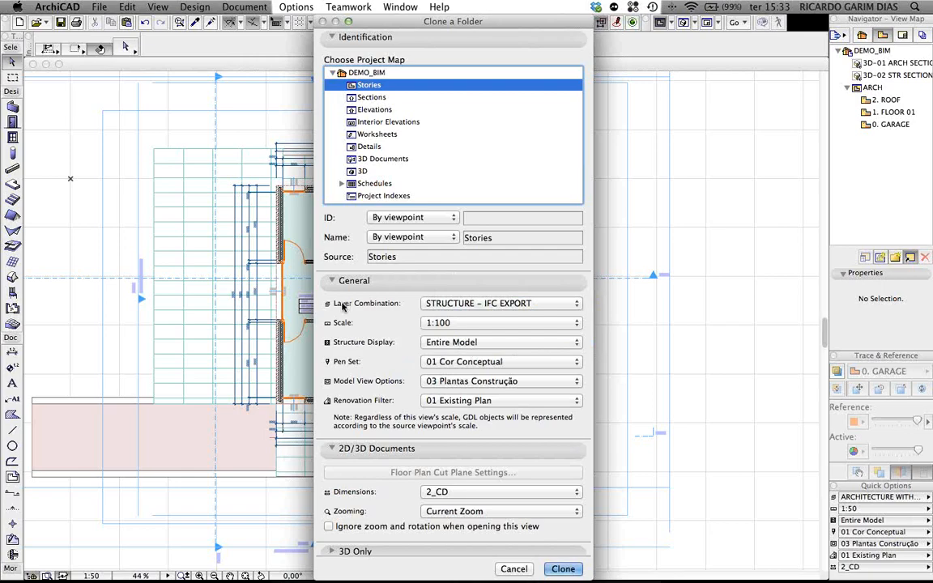
pyautogui.click(562, 568)
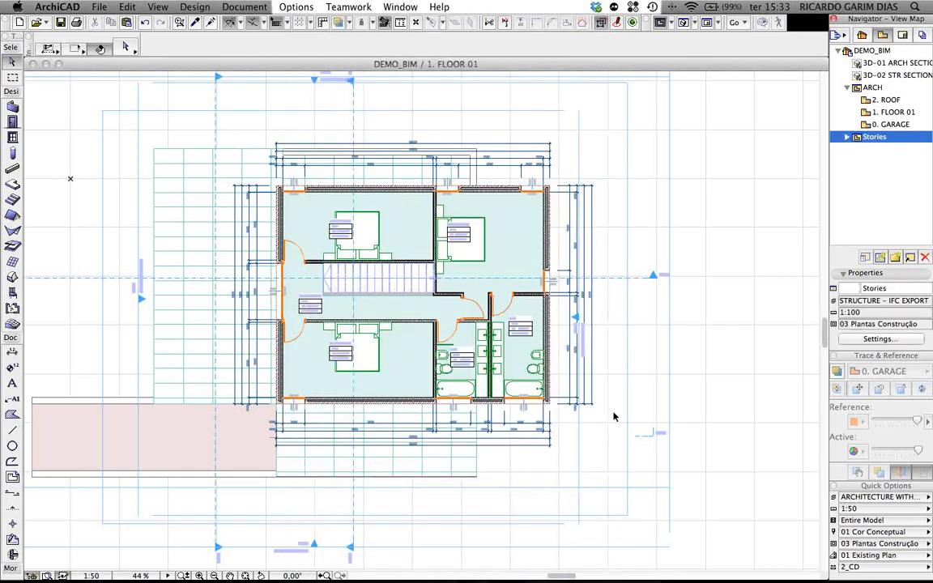
# Step: Rename the second cloned Stories folder STR and expand it
pyautogui.doubleClick(894, 289)
pyautogui.write('STR')
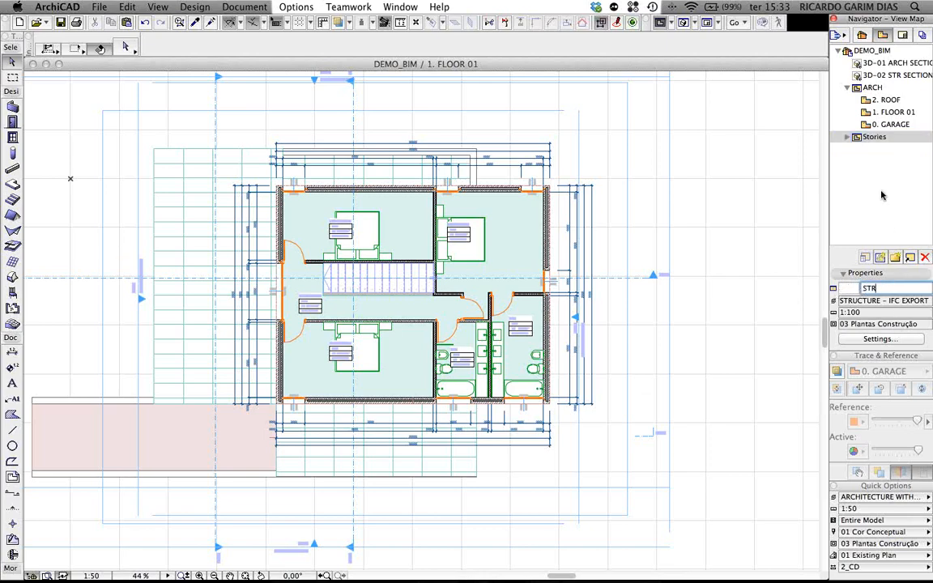
pyautogui.doubleClick(853, 137)
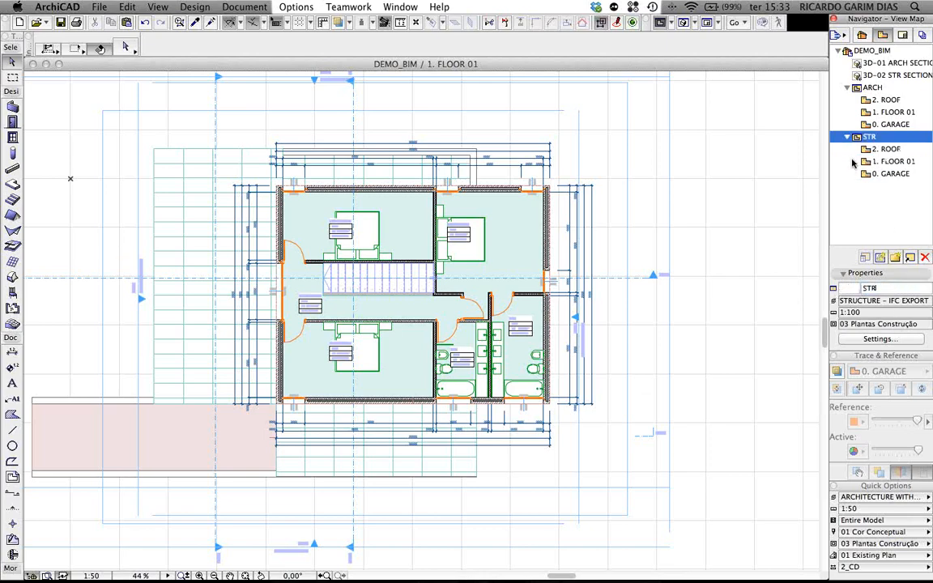
# Step: Compare the 0. GARAGE views from the ARCH and STR folders and inspect the structural plan's grid and slab
pyautogui.doubleClick(888, 126)
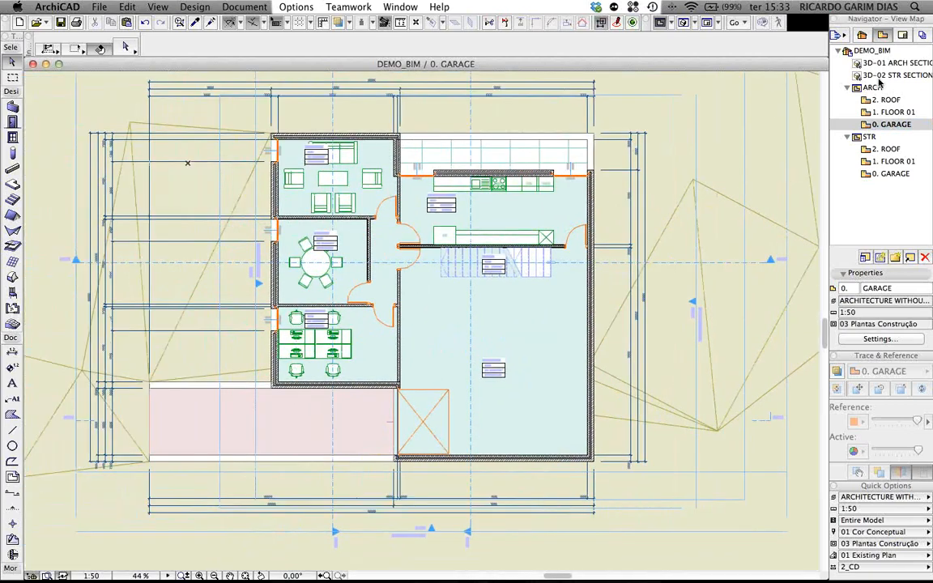
pyautogui.doubleClick(891, 174)
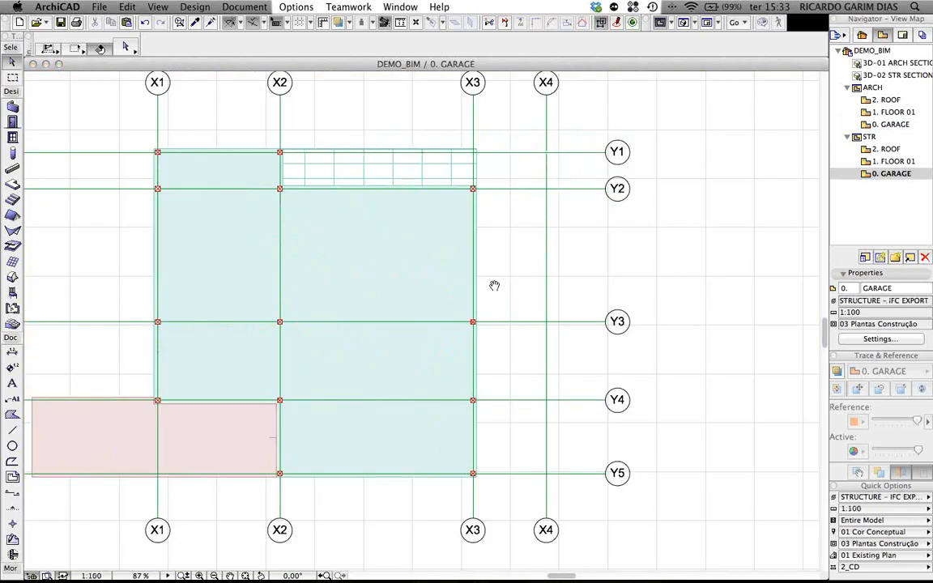
pyautogui.moveTo(498, 285); pyautogui.dragTo(499, 285, button='middle')
pyautogui.scroll(-3, 471, 299)
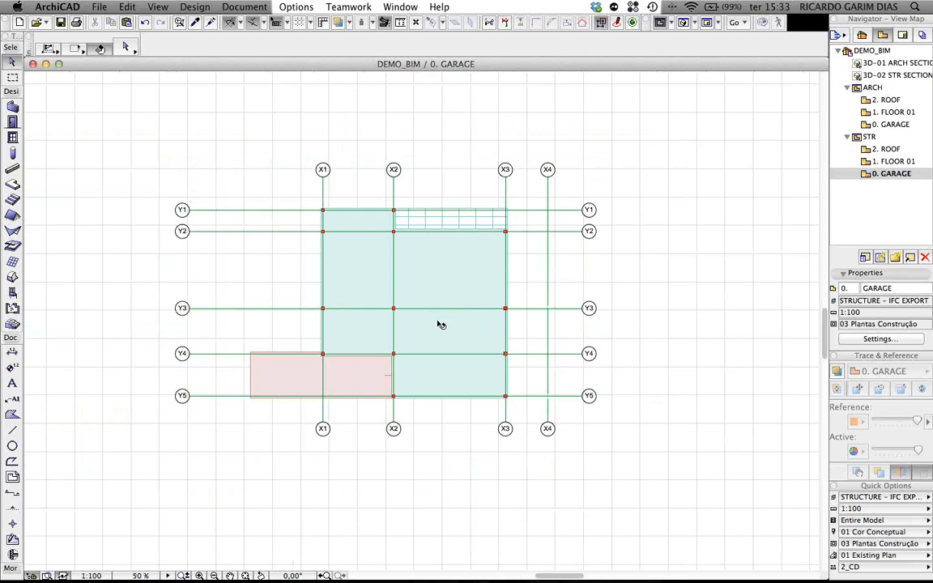
pyautogui.scroll(1, 438, 324)
pyautogui.scroll(2, 438, 324)
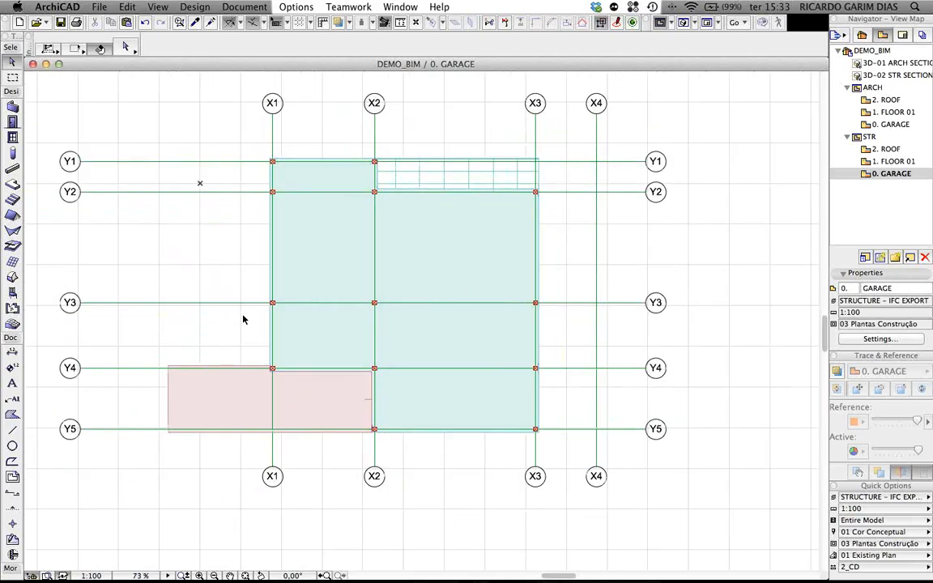
pyautogui.moveTo(314, 240)
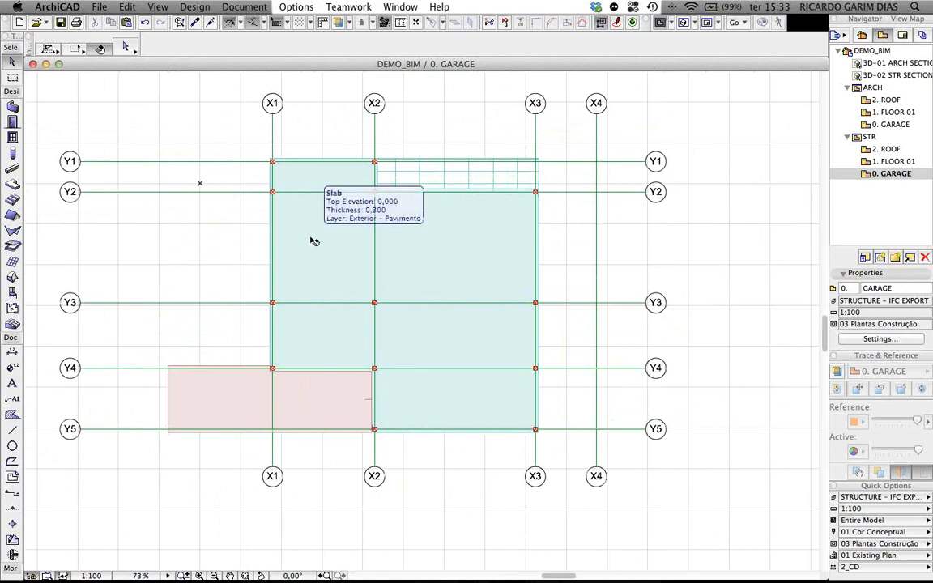
pyautogui.click(326, 233)
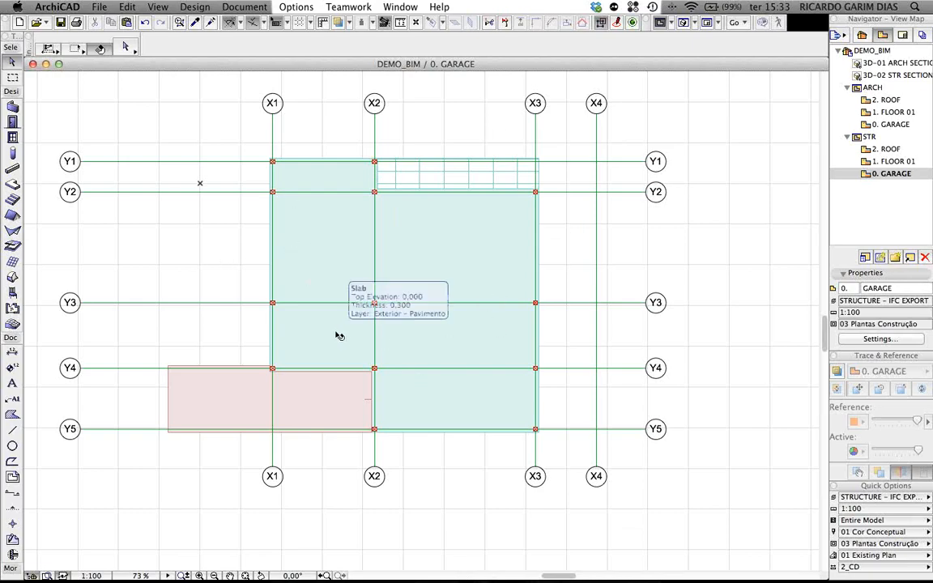
# Step: Show the structural model in 3D and examine its slabs and columns from several angles
pyautogui.press('F5')
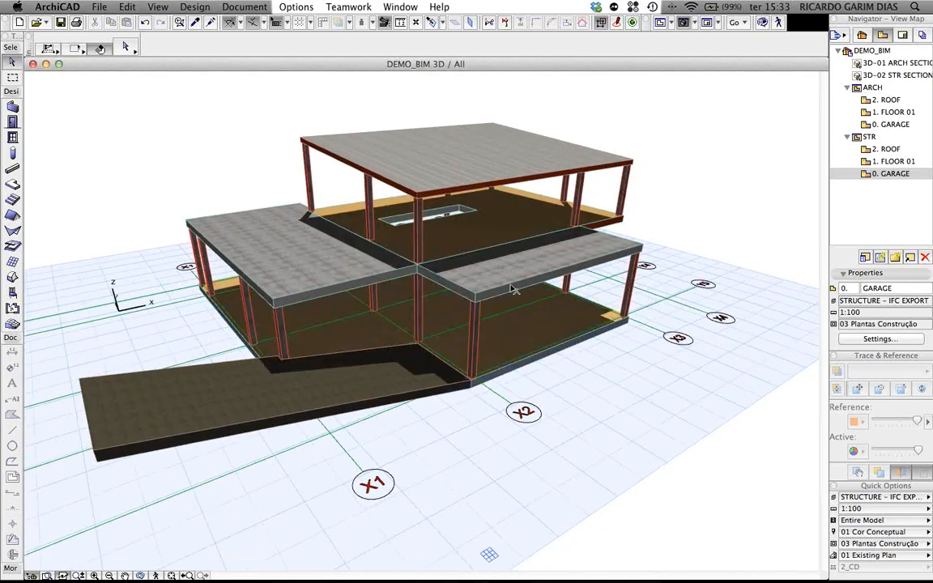
pyautogui.moveTo(512, 289)
pyautogui.keyDown('shift'); pyautogui.mouseDown(button='middle')
pyautogui.moveTo(527, 268)
pyautogui.moveTo(429, 293)
pyautogui.mouseUp(button='middle'); pyautogui.keyUp('shift')
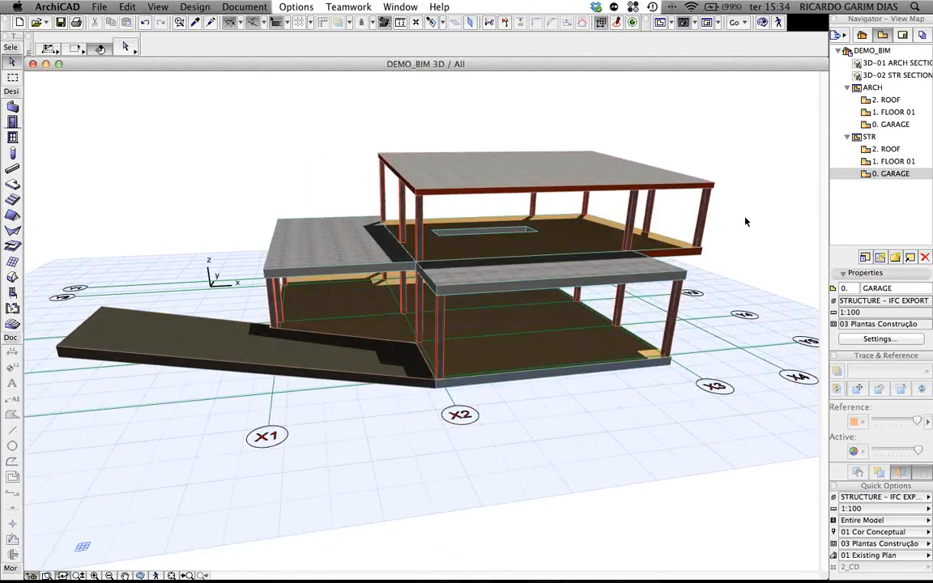
pyautogui.keyDown('shift'); pyautogui.moveTo(670, 194); pyautogui.dragTo(697, 233, button='middle'); pyautogui.keyUp('shift')
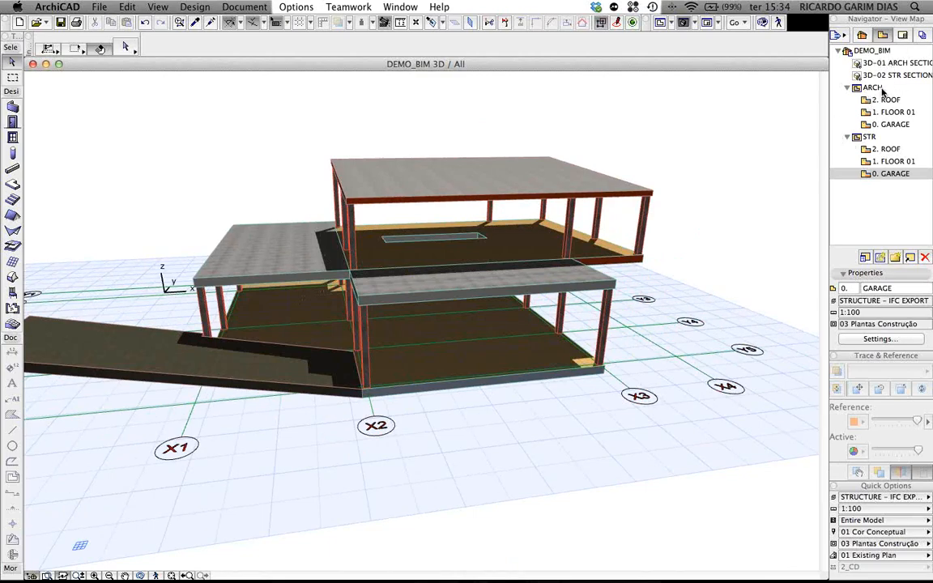
pyautogui.keyDown('shift'); pyautogui.moveTo(475, 331); pyautogui.dragTo(561, 338, button='middle'); pyautogui.keyUp('shift')
pyautogui.keyDown('shift'); pyautogui.moveTo(333, 279); pyautogui.dragTo(413, 277, button='middle'); pyautogui.keyUp('shift')
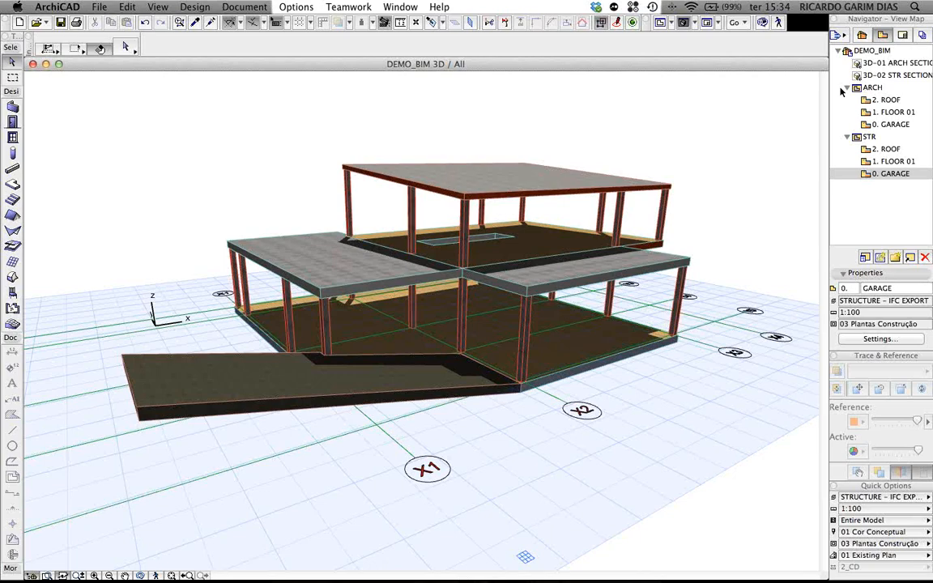
# Step: Open the 3D-01 ARCH SECTION view and toggle its 3D-02 STR SECTION trace reference
pyautogui.click(879, 63)
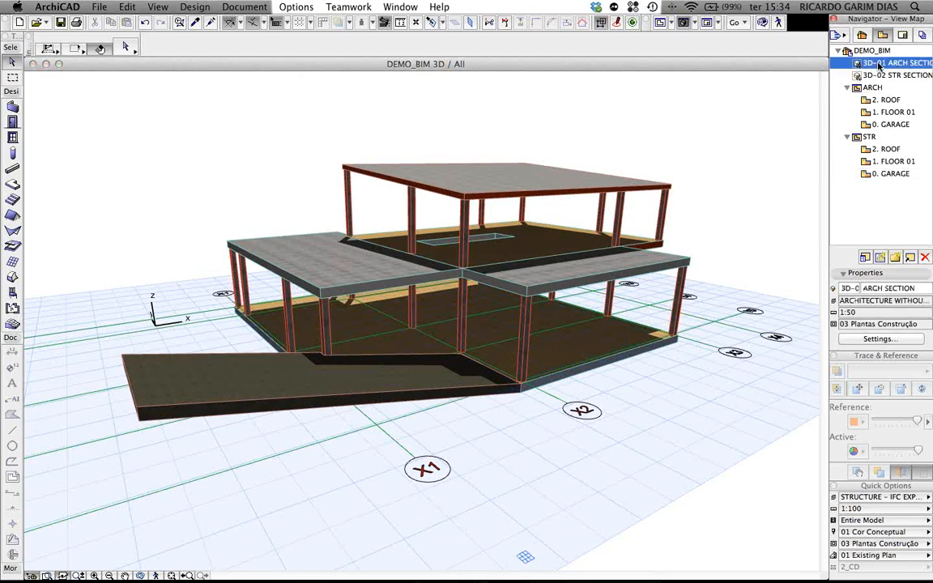
pyautogui.doubleClick(879, 65)
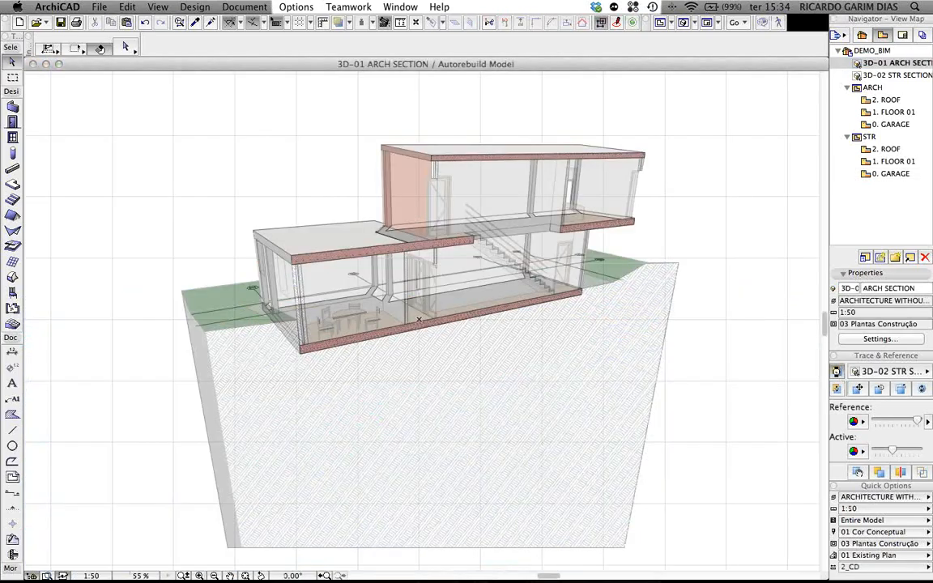
pyautogui.click(837, 374)
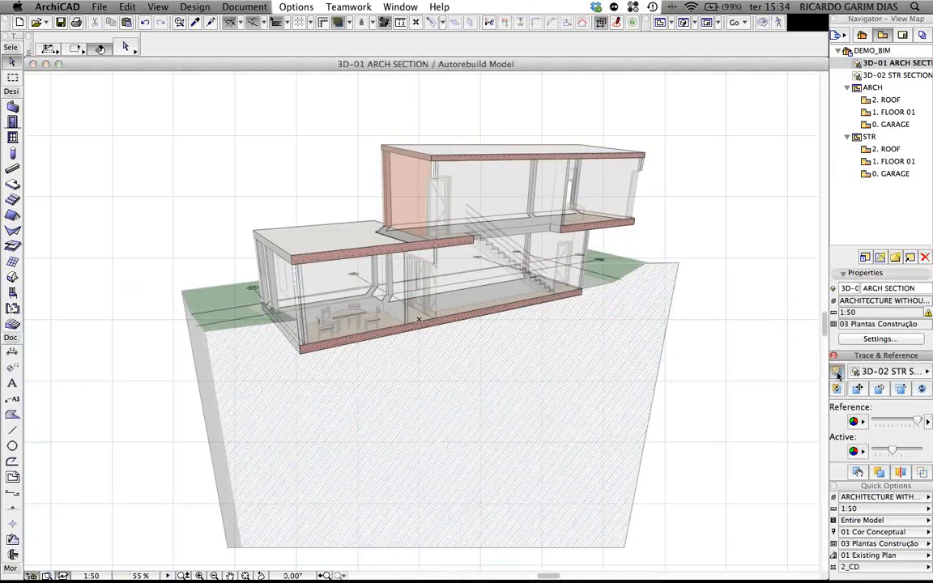
# Step: Hide the trace reference in the 3D-01 ARCH SECTION view and switch to the 0. GARAGE floor plan
pyautogui.click(837, 374)
pyautogui.moveTo(501, 202); pyautogui.dragTo(513, 178, button='middle')
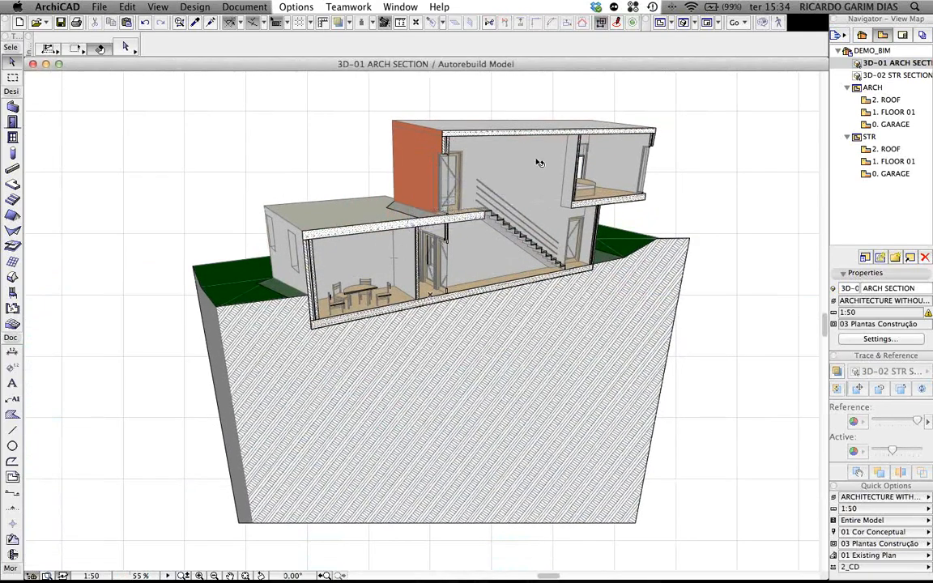
pyautogui.press('F2')
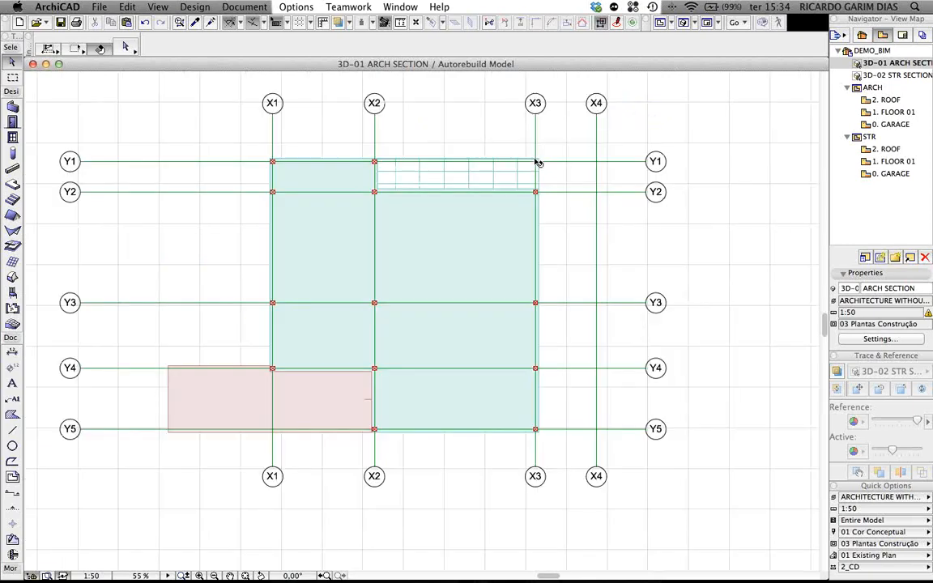
pyautogui.scroll(-2, 453, 253)
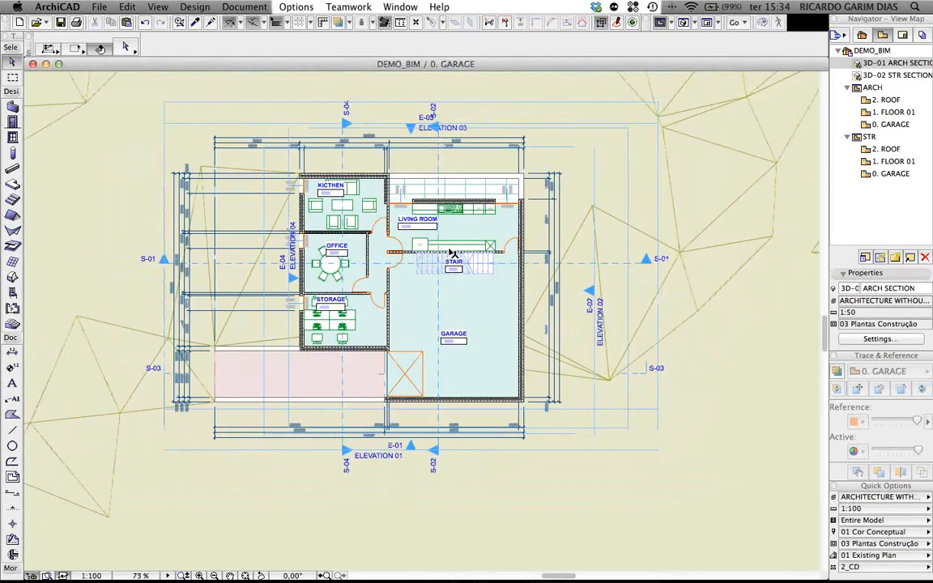
# Step: Draw a marquee around the ELEVATION 03 half of the plan, up to the S-01 section line, and apply it to all stories
pyautogui.press('m')
pyautogui.click(135, 91)
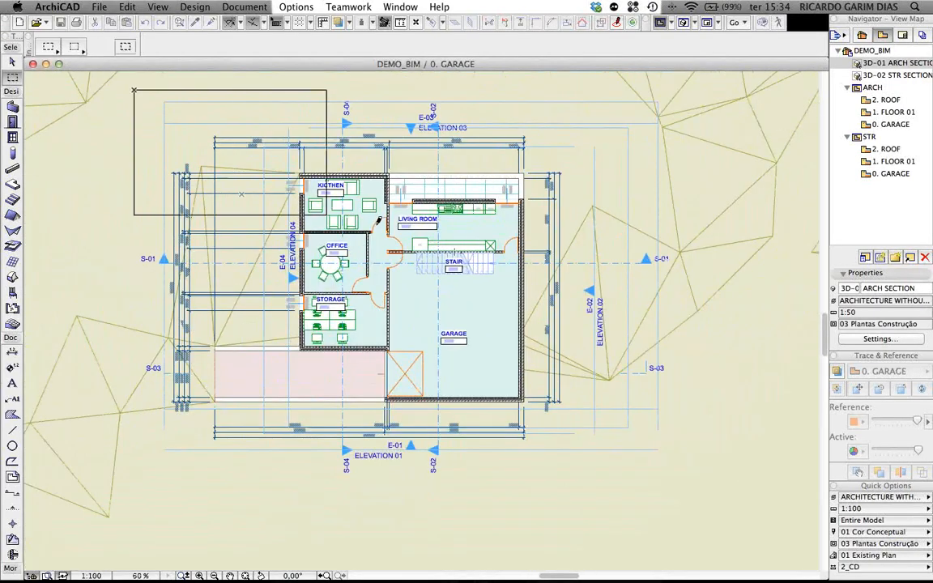
pyautogui.click(648, 260)
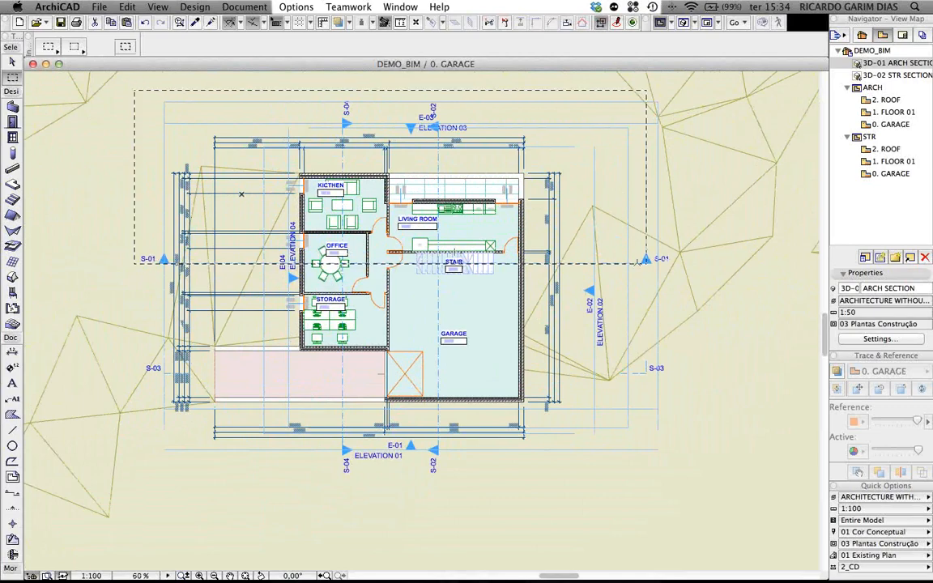
pyautogui.click(47, 49)
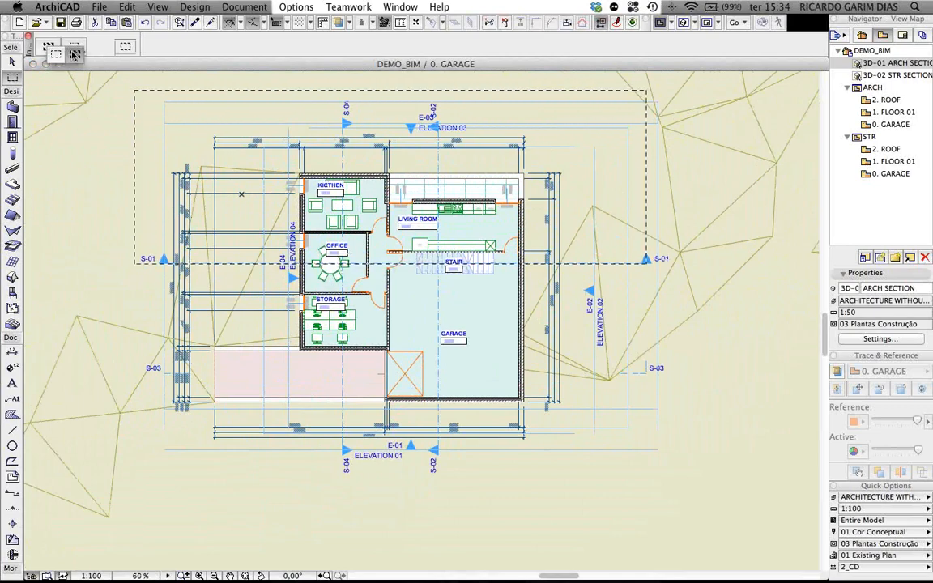
pyautogui.click(71, 53)
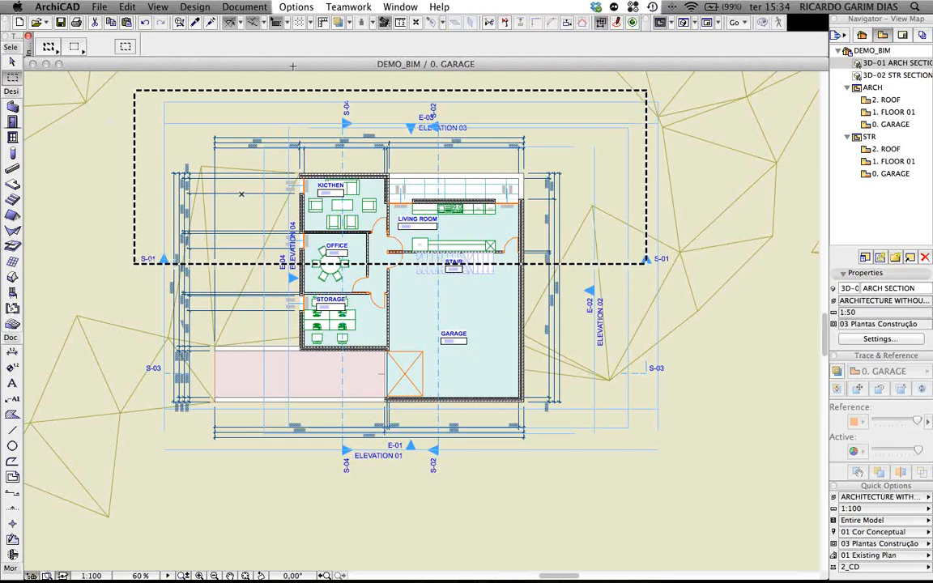
# Step: Show the marquee area in 3D, examine the cut house from the opposite side, and review the view commands available for it
pyautogui.press('F5')
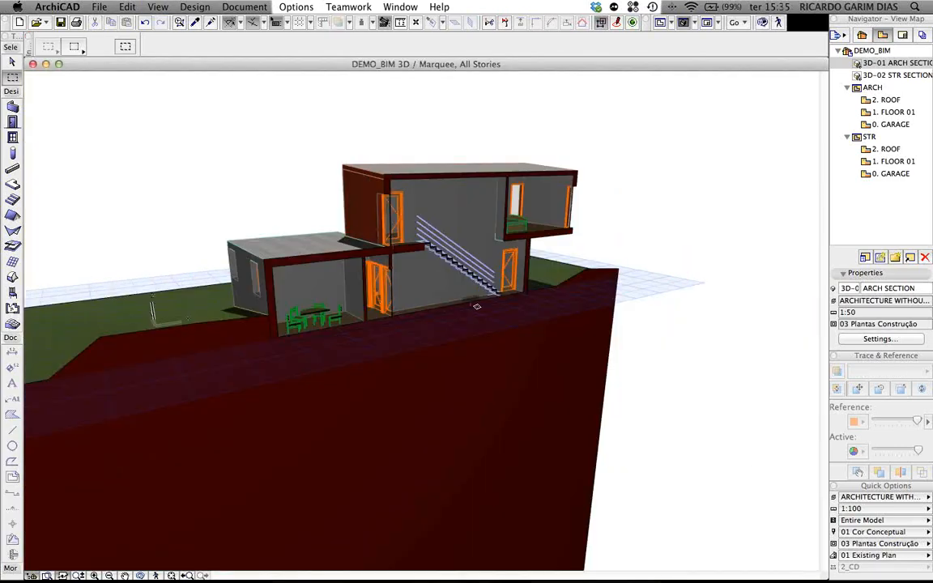
pyautogui.keyDown('shift'); pyautogui.moveTo(327, 306); pyautogui.dragTo(146, 298, button='middle'); pyautogui.keyUp('shift')
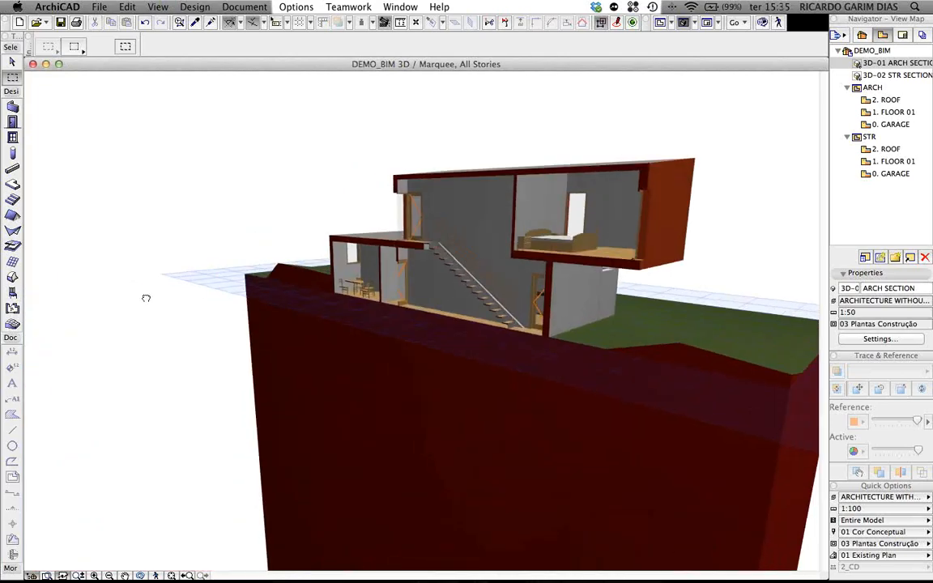
pyautogui.scroll(3, 527, 262)
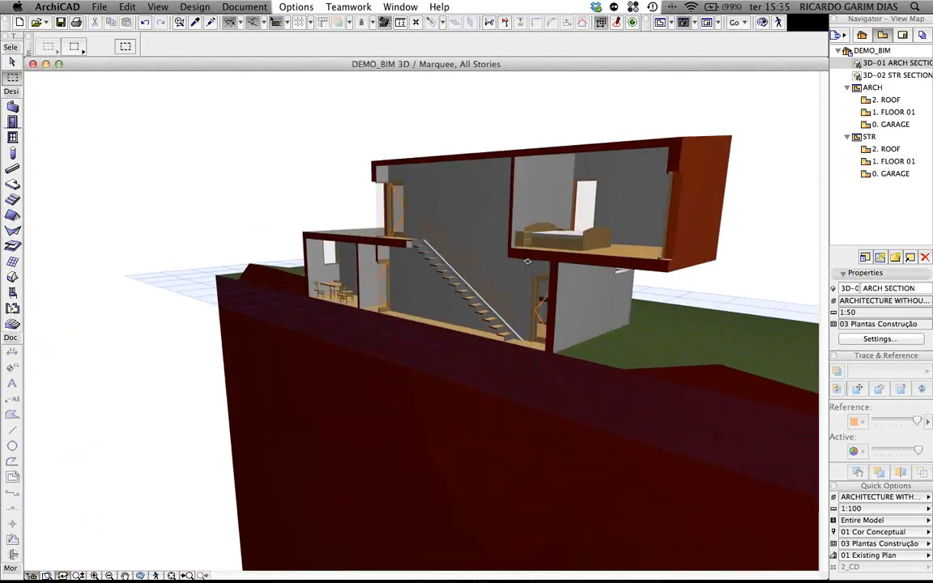
pyautogui.rightClick(413, 94)
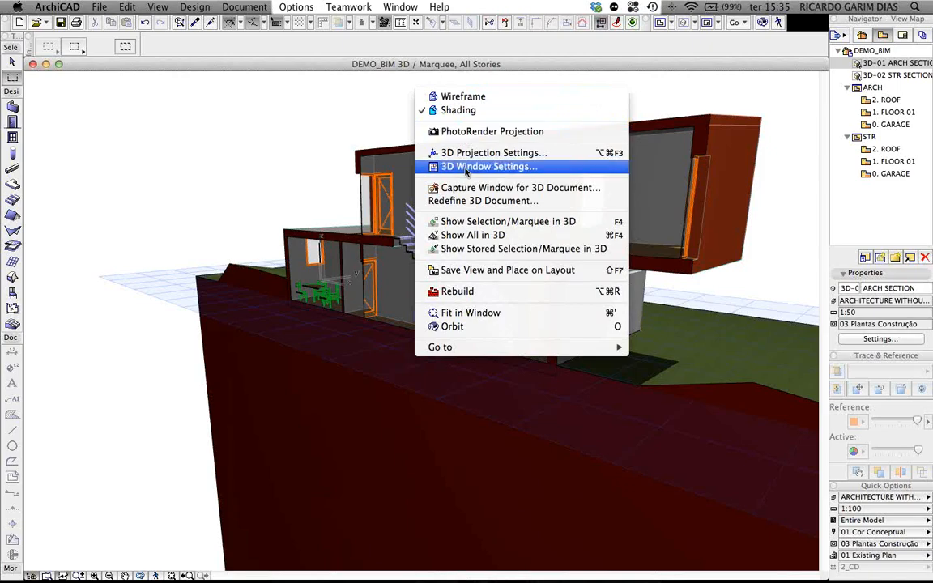
pyautogui.click(396, 173)
# Step: Open the 3D-01 ARCH SECTION and 3D-02 STR SECTION views in turn to compare architecture with structure
pyautogui.click(890, 64)
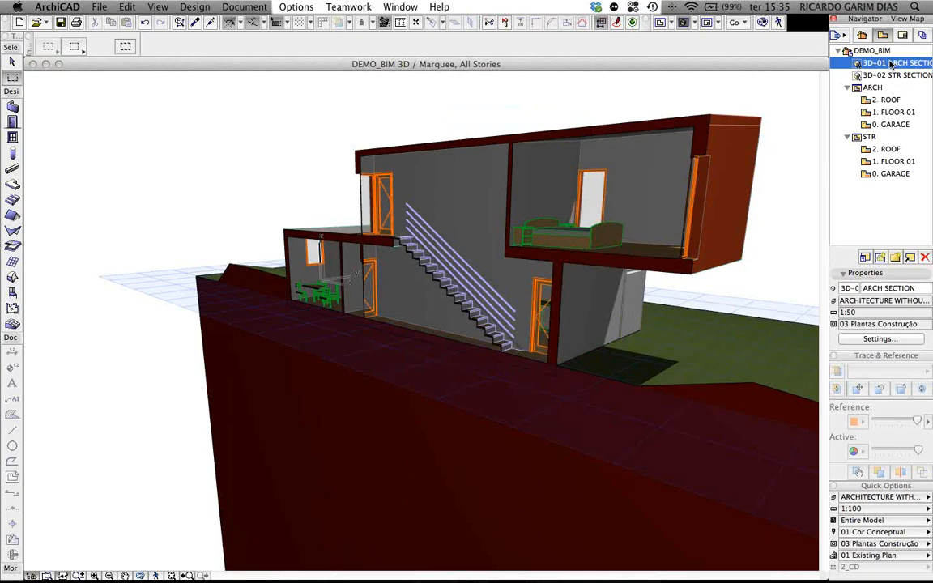
pyautogui.doubleClick(891, 64)
pyautogui.click(878, 75)
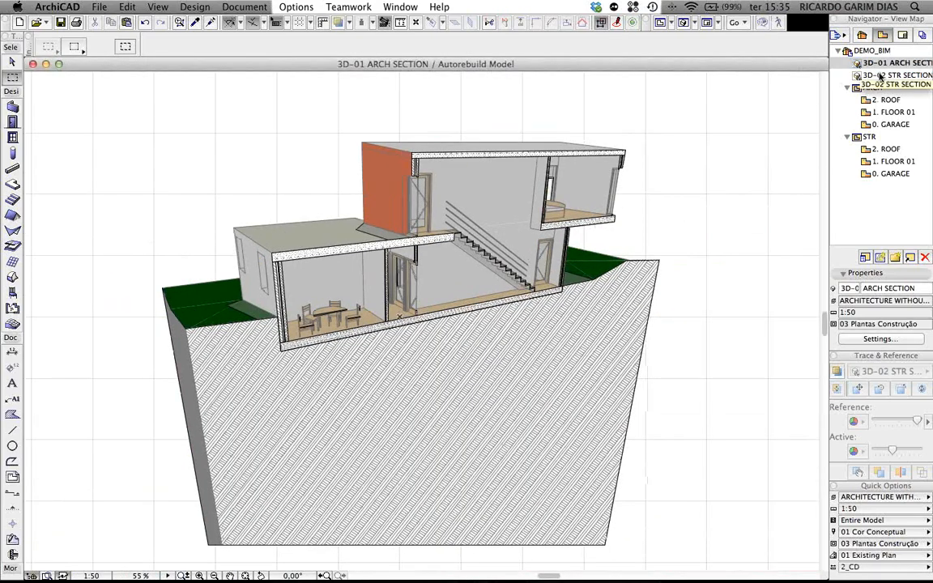
pyautogui.doubleClick(879, 74)
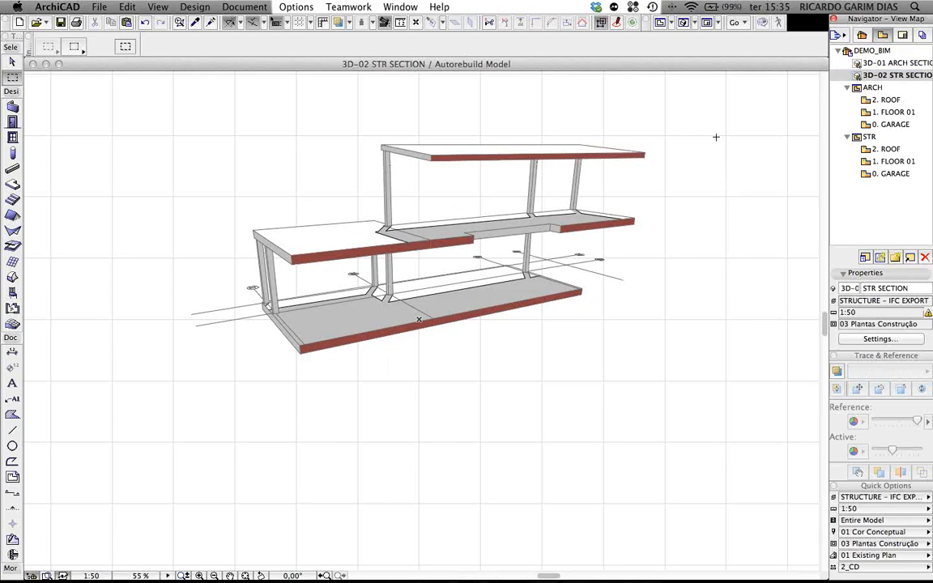
# Step: Overlay 3D-02 STR SECTION as trace reference on 3D-01 ARCH SECTION and slide the splitter across the building to compare them
pyautogui.doubleClick(881, 63)
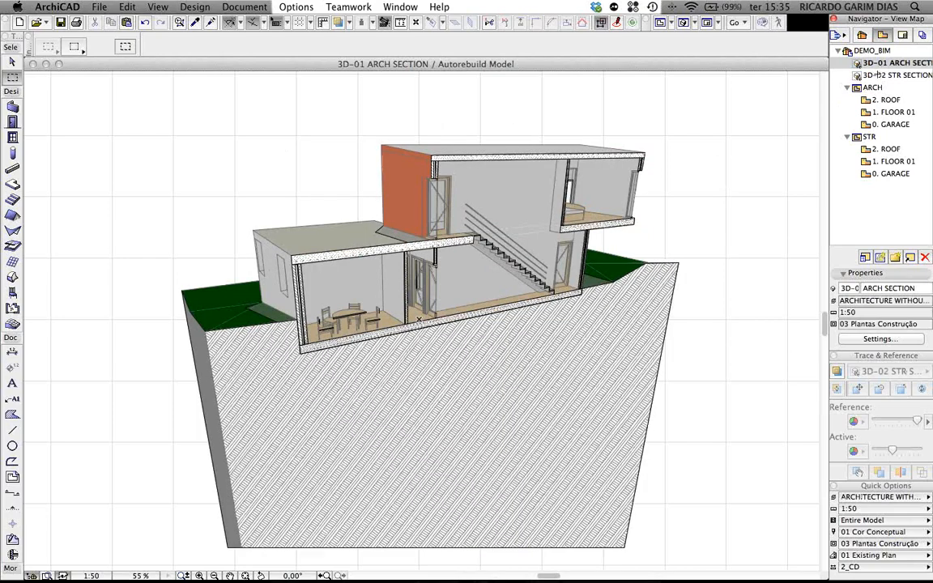
pyautogui.rightClick(880, 75)
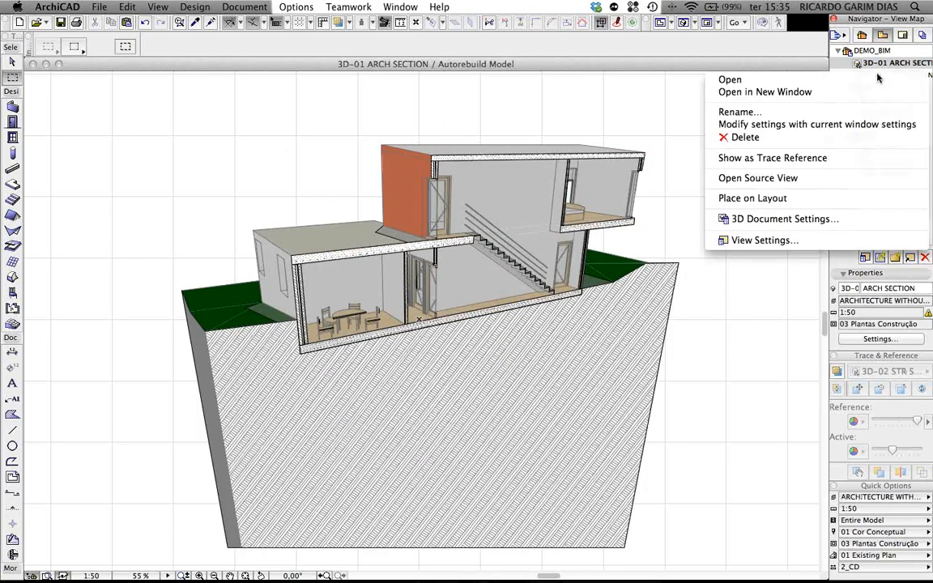
pyautogui.click(820, 157)
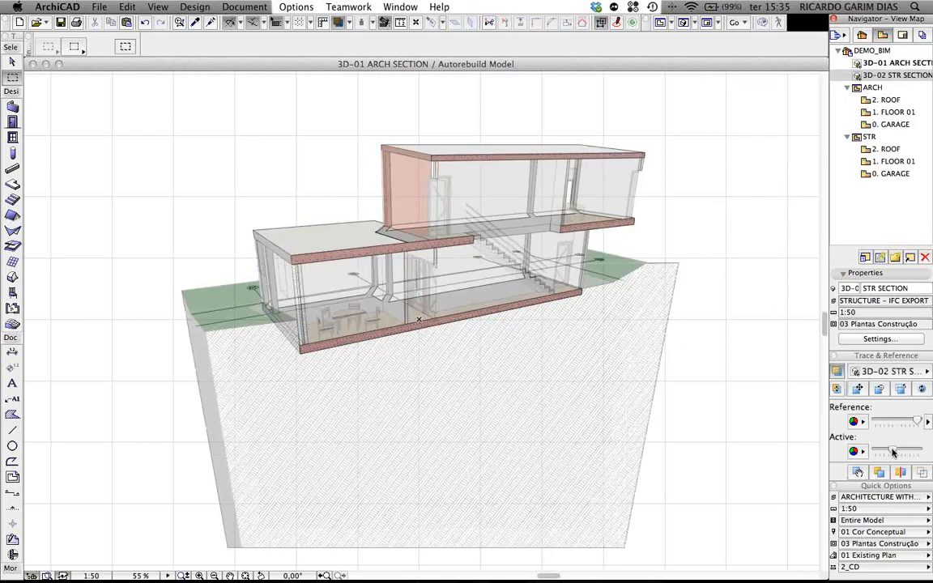
pyautogui.moveTo(893, 451)
pyautogui.mouseDown()
pyautogui.moveTo(914, 452)
pyautogui.moveTo(880, 451)
pyautogui.moveTo(915, 451)
pyautogui.moveTo(892, 451)
pyautogui.mouseUp()
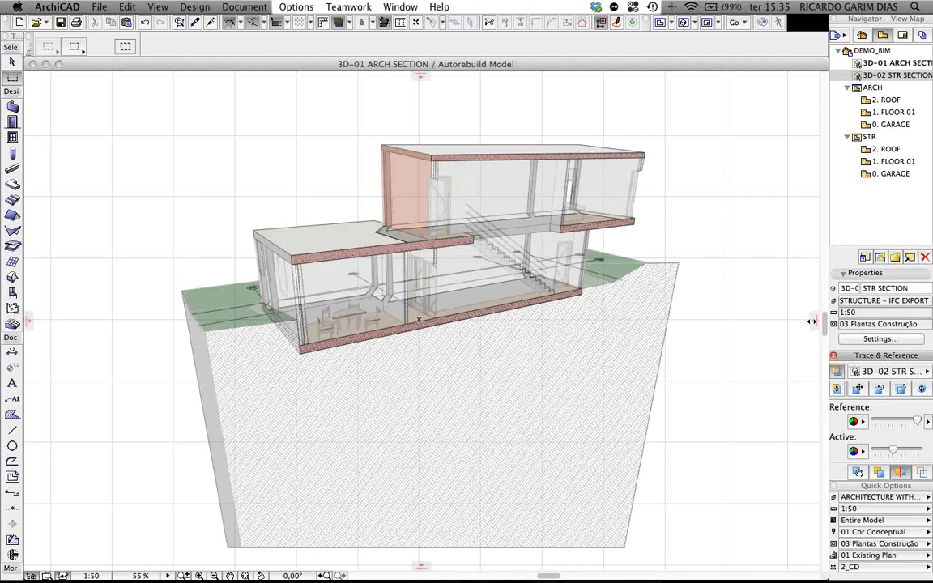
pyautogui.moveTo(816, 324)
pyautogui.mouseDown()
pyautogui.moveTo(460, 309)
pyautogui.moveTo(643, 306)
pyautogui.moveTo(338, 306)
pyautogui.moveTo(685, 302)
pyautogui.moveTo(615, 296)
pyautogui.moveTo(675, 297)
pyautogui.mouseUp()
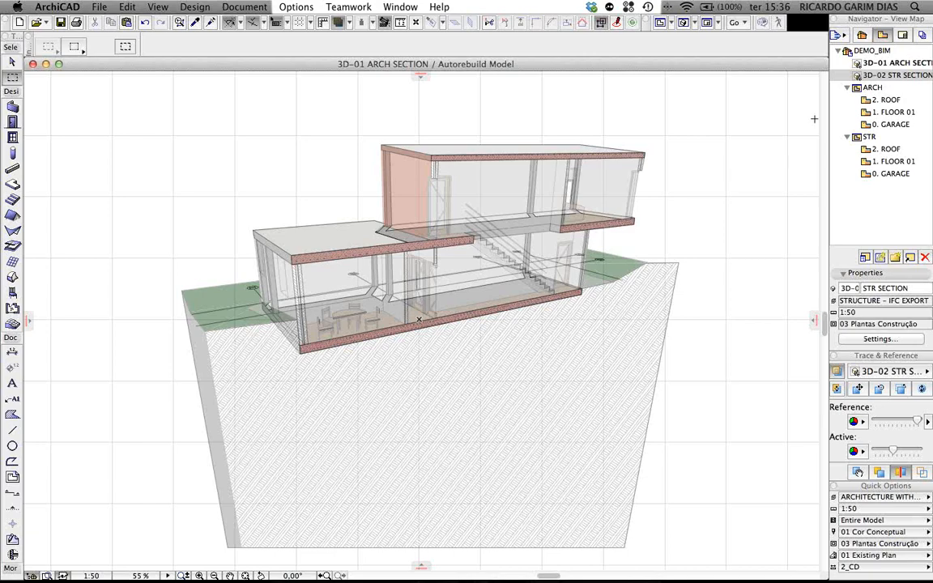
# Step: Open the A.01 ÍNDICE layout from the Layout Book and set its master layout to A1 Paisagem
pyautogui.click(902, 35)
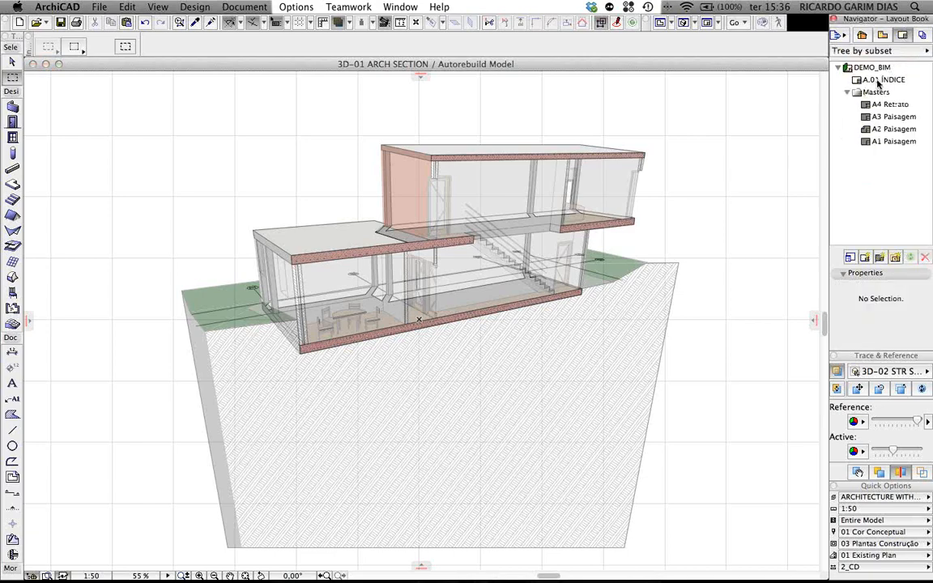
pyautogui.doubleClick(881, 81)
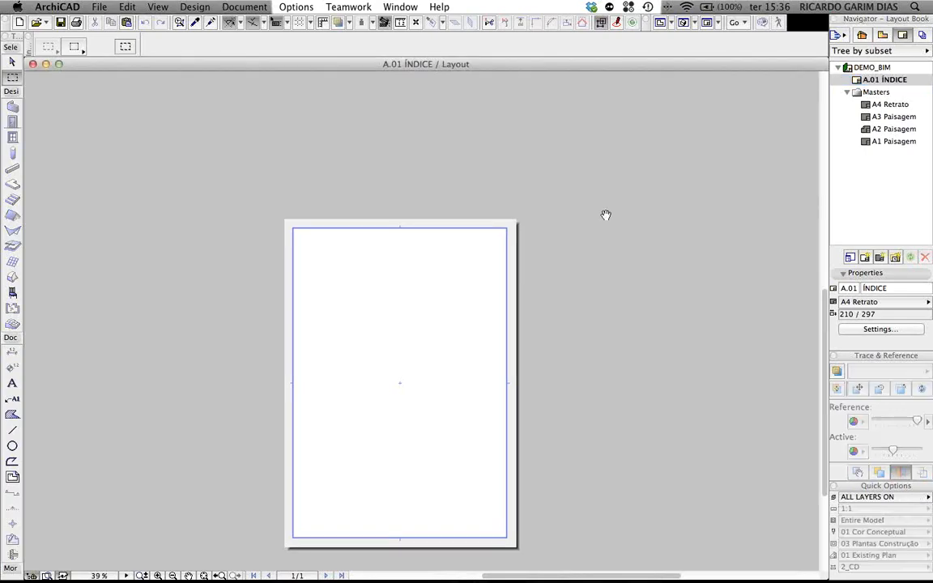
pyautogui.click(850, 301)
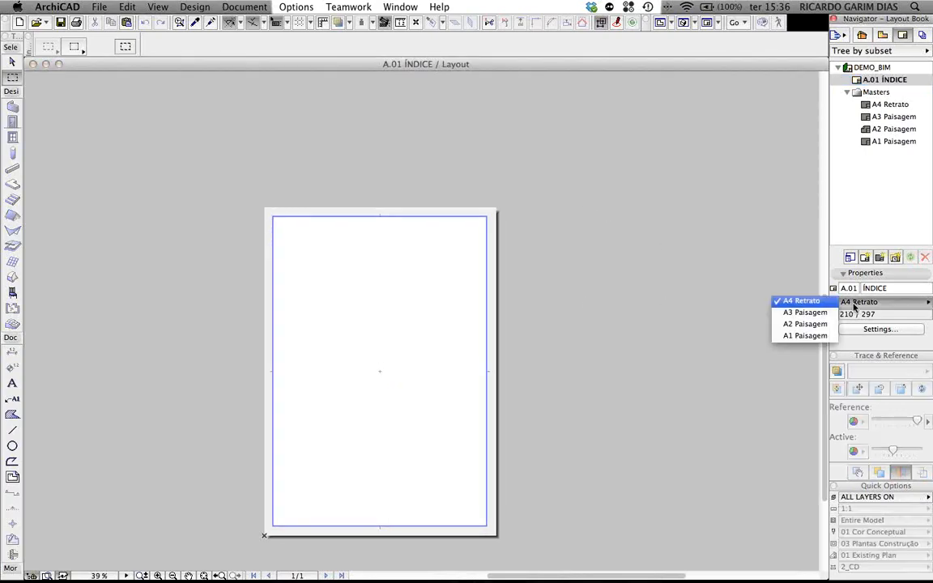
pyautogui.click(806, 339)
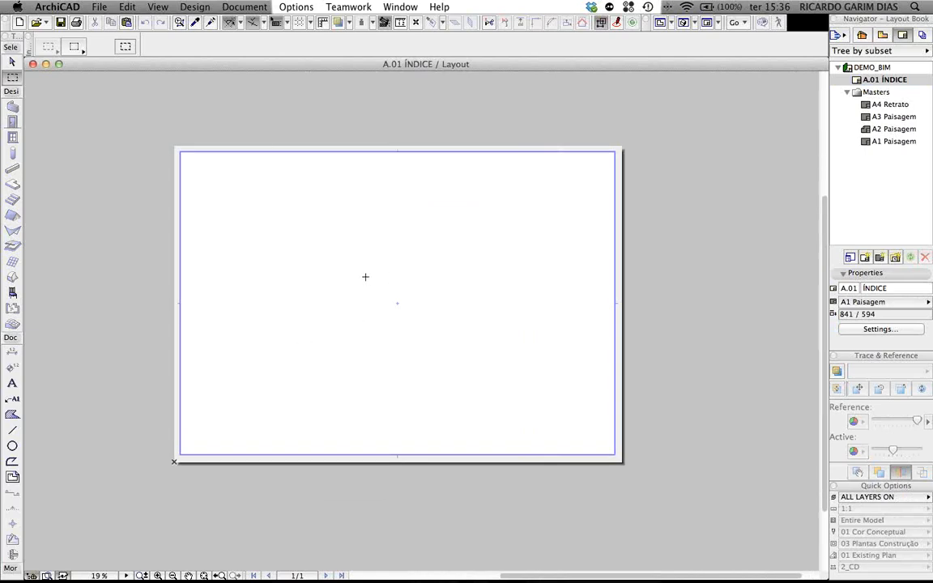
# Step: Place the 0. GARAGE view from the ARCH folder as a drawing on the A.01 ÍNDICE layout
pyautogui.click(882, 35)
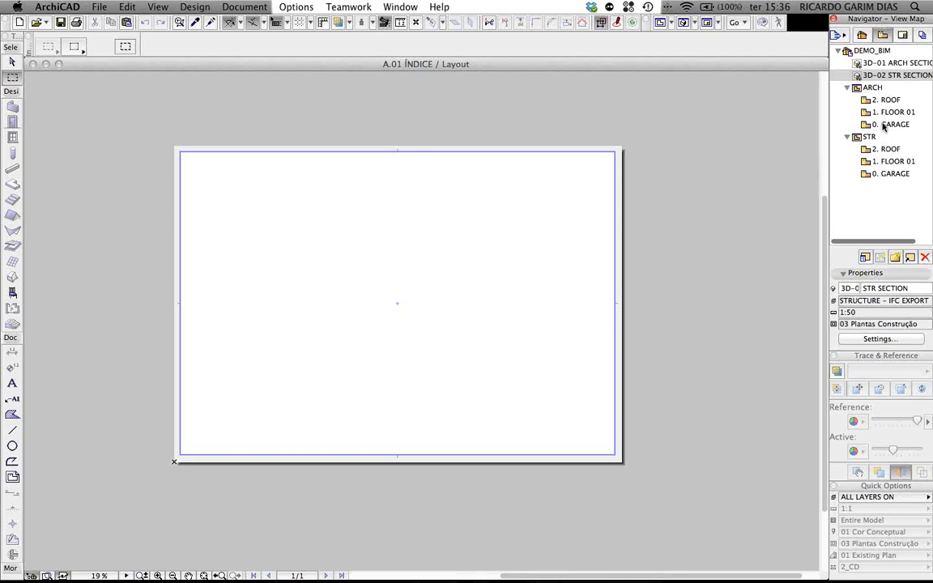
pyautogui.click(884, 125)
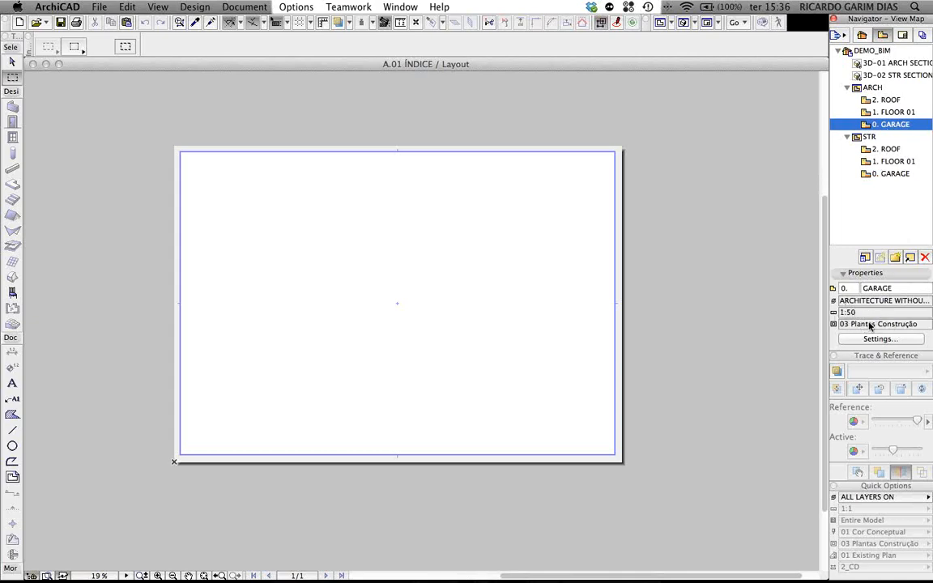
pyautogui.moveTo(879, 124)
pyautogui.mouseDown()
pyautogui.moveTo(511, 148)
pyautogui.moveTo(306, 269)
pyautogui.moveTo(304, 289)
pyautogui.mouseUp()
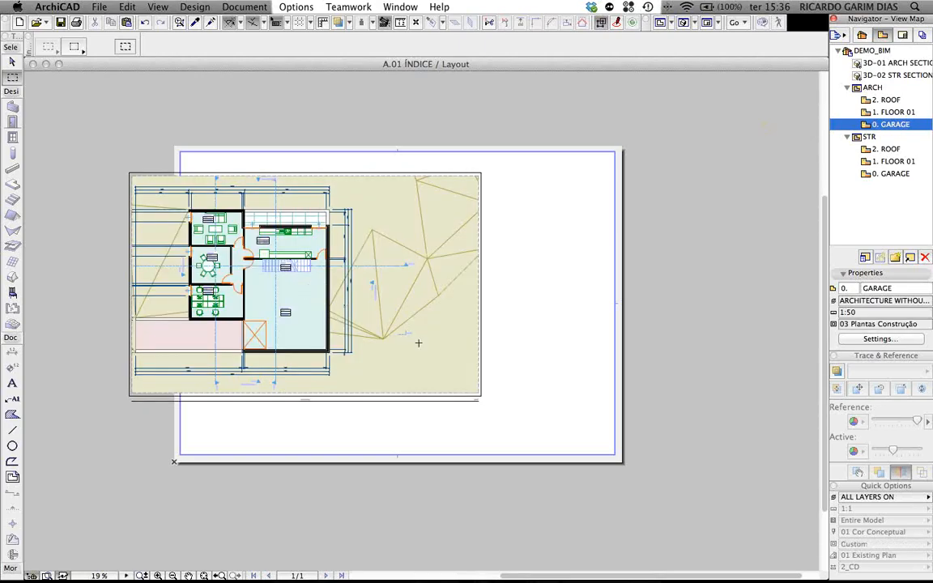
# Step: Crop the garage drawing's frame closer to the plan and move it into the layout's upper-left corner, inside the margins
pyautogui.click(418, 344)
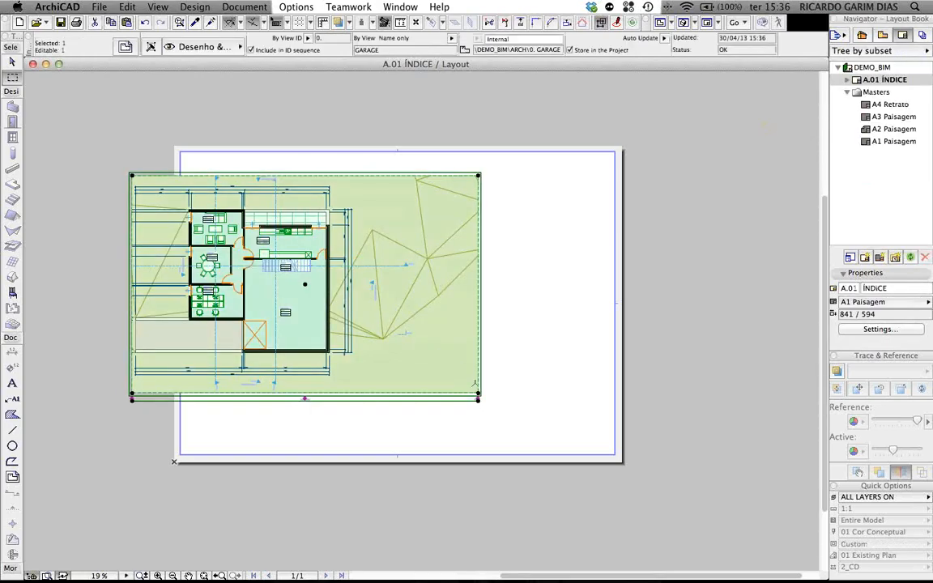
pyautogui.click(478, 391)
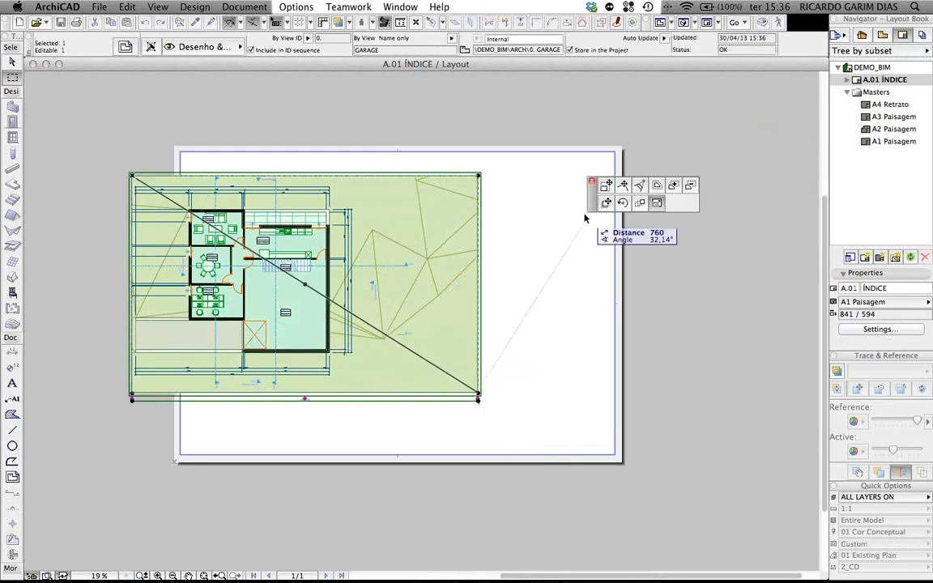
pyautogui.click(363, 383)
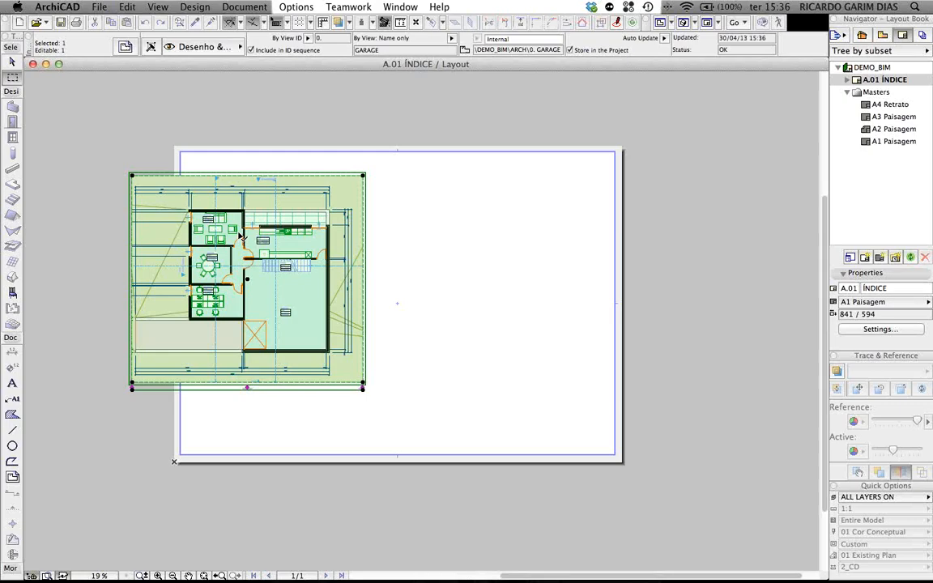
pyautogui.moveTo(243, 231); pyautogui.dragTo(283, 228)
pyautogui.click(296, 212)
pyautogui.press('Escape')
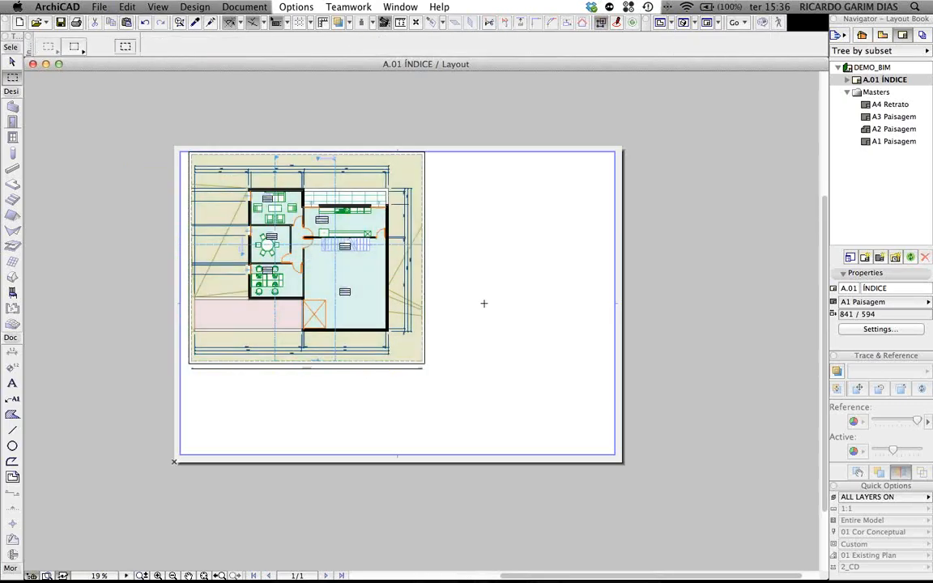
# Step: Place the 1. FLOOR 01 view from the ARCH folder on the layout beside the garage plan
pyautogui.click(885, 38)
pyautogui.click(893, 112)
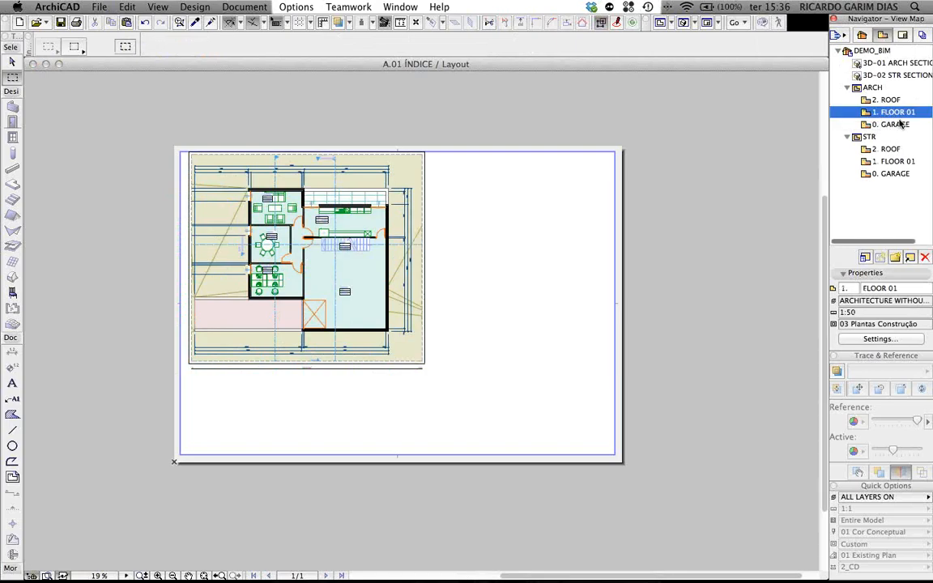
pyautogui.moveTo(894, 113)
pyautogui.mouseDown()
pyautogui.moveTo(804, 107)
pyautogui.moveTo(523, 270)
pyautogui.mouseUp()
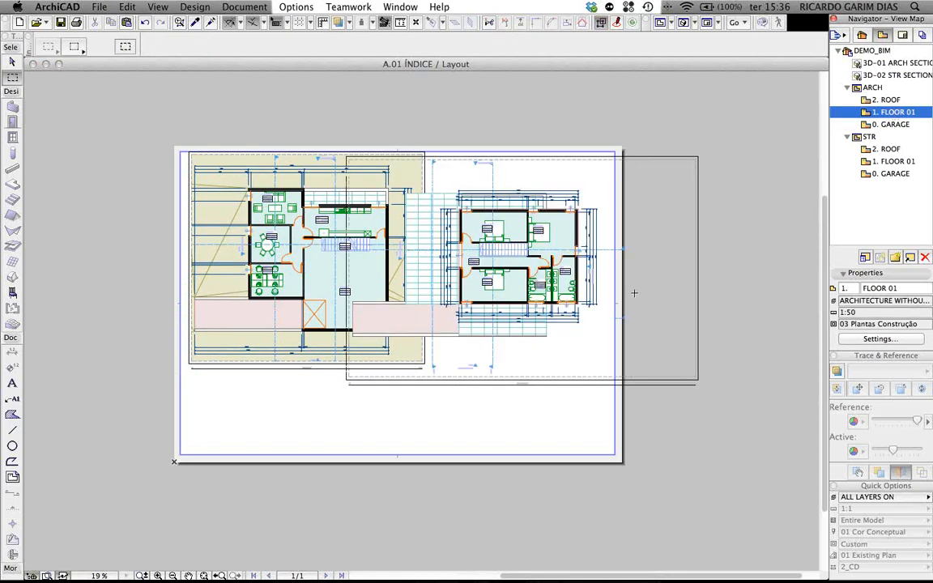
# Step: Crop the FLOOR 01 drawing's frame at its lower-right and upper-left corners to fit closer around the plan
pyautogui.keyDown('shift'); pyautogui.click(673, 345); pyautogui.keyUp('shift')
pyautogui.click(694, 378)
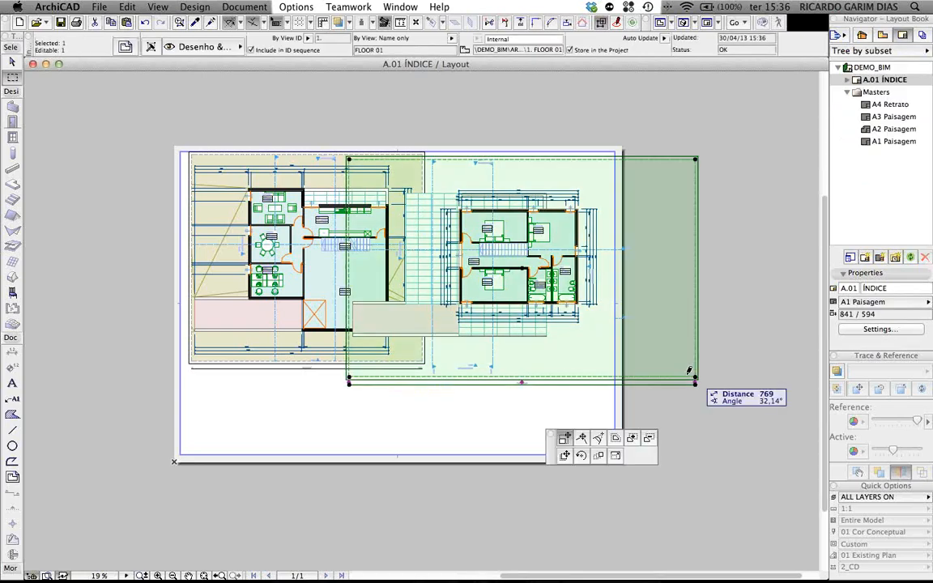
pyautogui.click(599, 330)
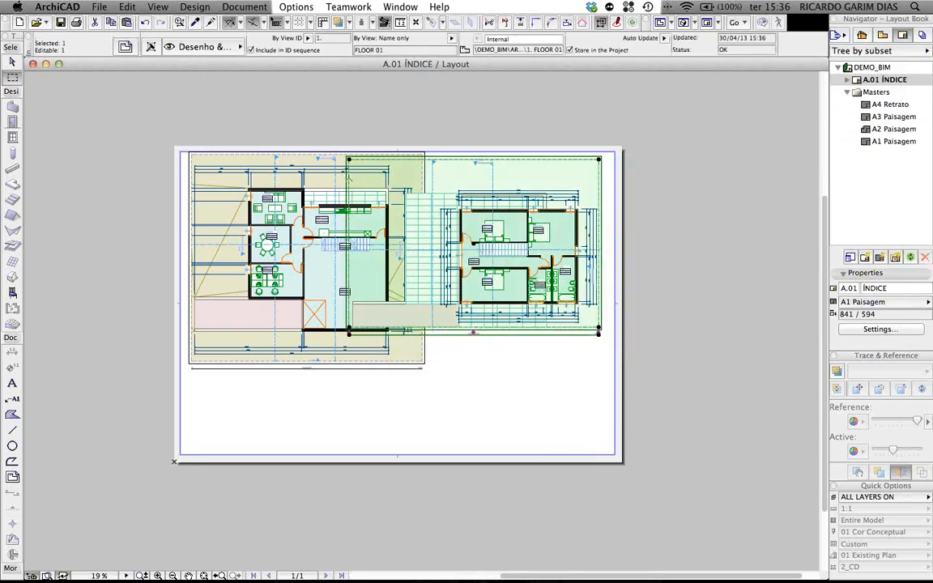
pyautogui.click(349, 159)
pyautogui.click(388, 185)
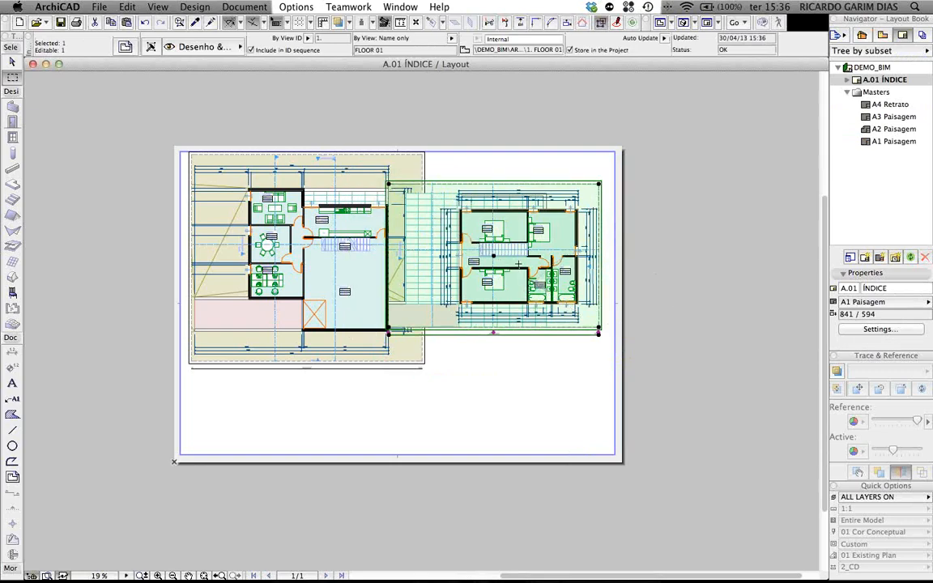
# Step: Move the FLOOR 01 drawing about 82 mm up and to the right, clear of the garage plan
pyautogui.click(510, 274)
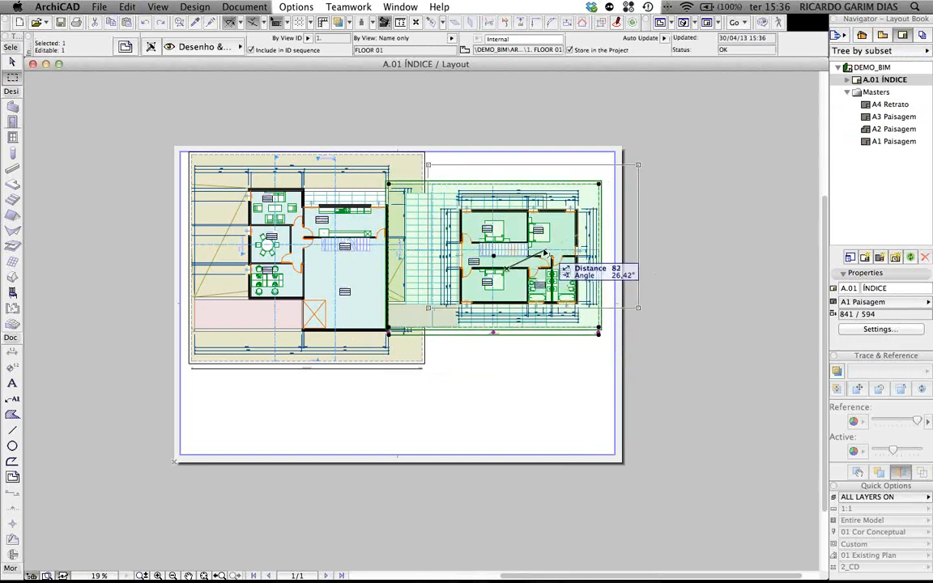
pyautogui.click(544, 254)
pyautogui.click(718, 368)
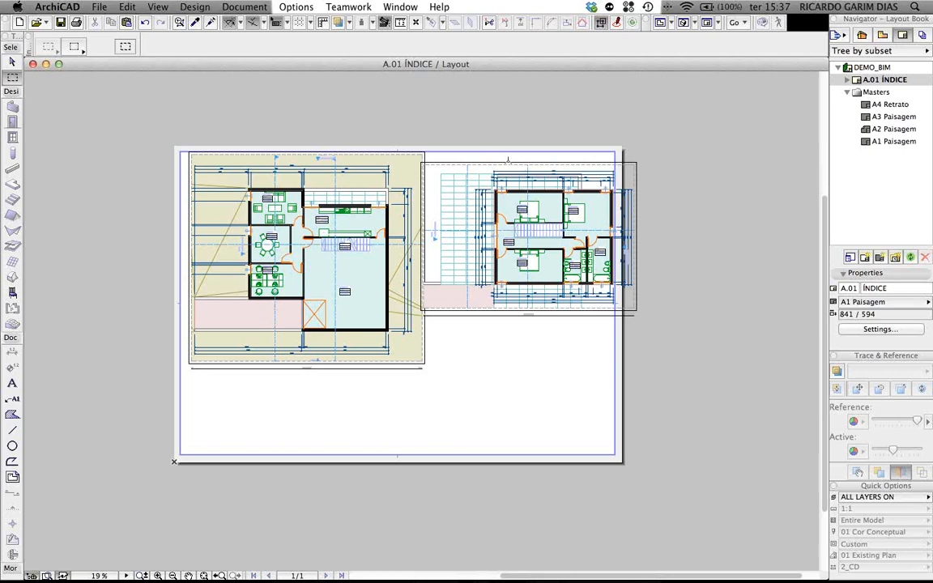
pyautogui.click(450, 213)
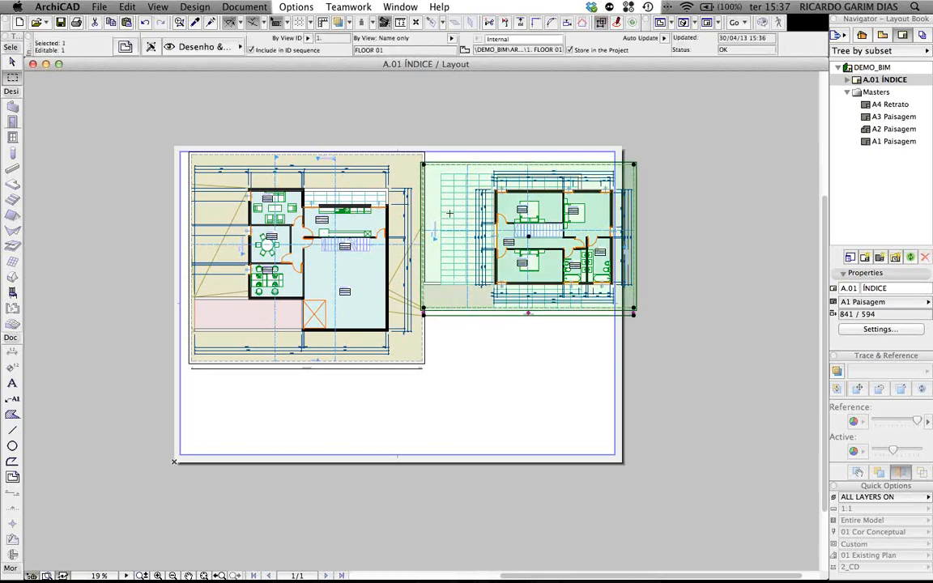
pyautogui.click(441, 172)
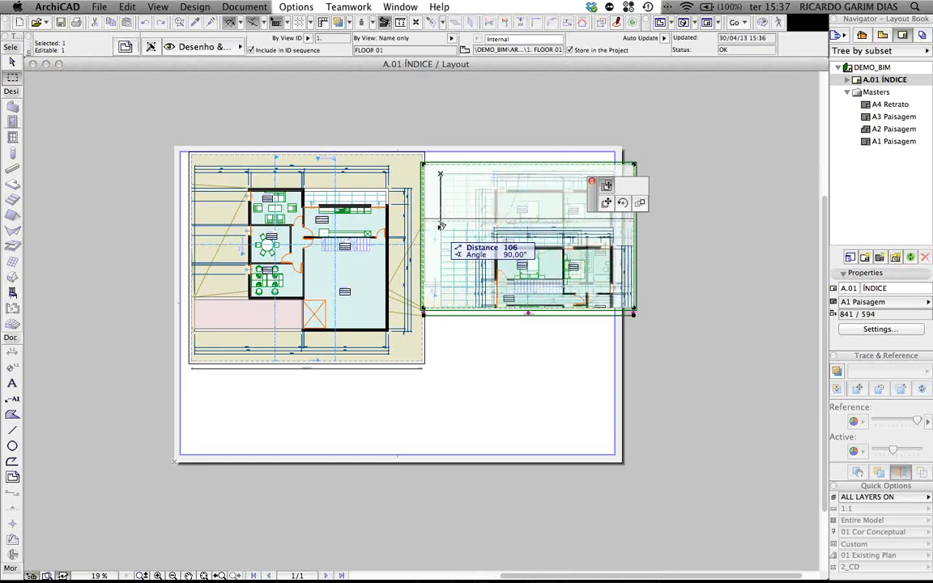
pyautogui.click(606, 202)
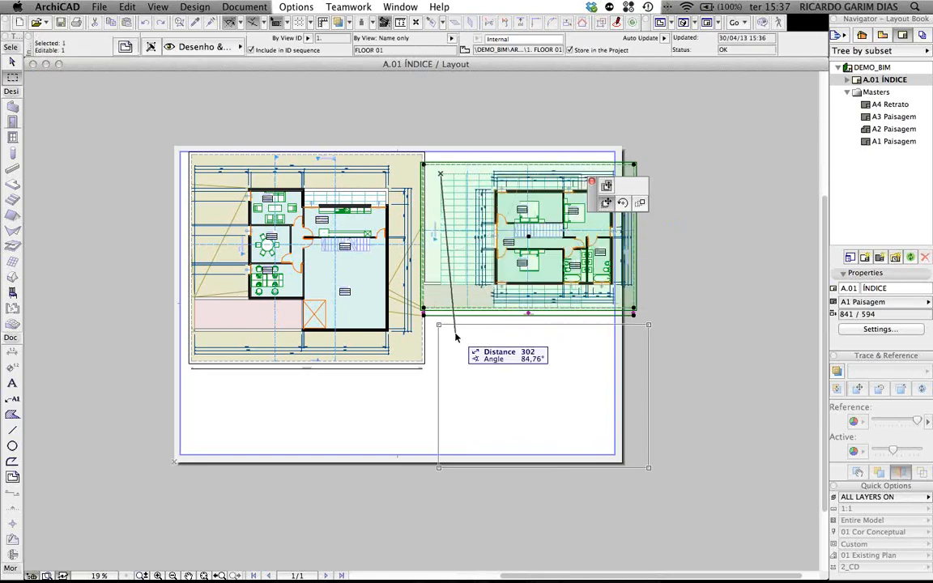
# Step: Examine the garage plan's room labels, furniture and dimensions up close on the layout, and clear the drawing selection
pyautogui.scroll(5, 233, 180)
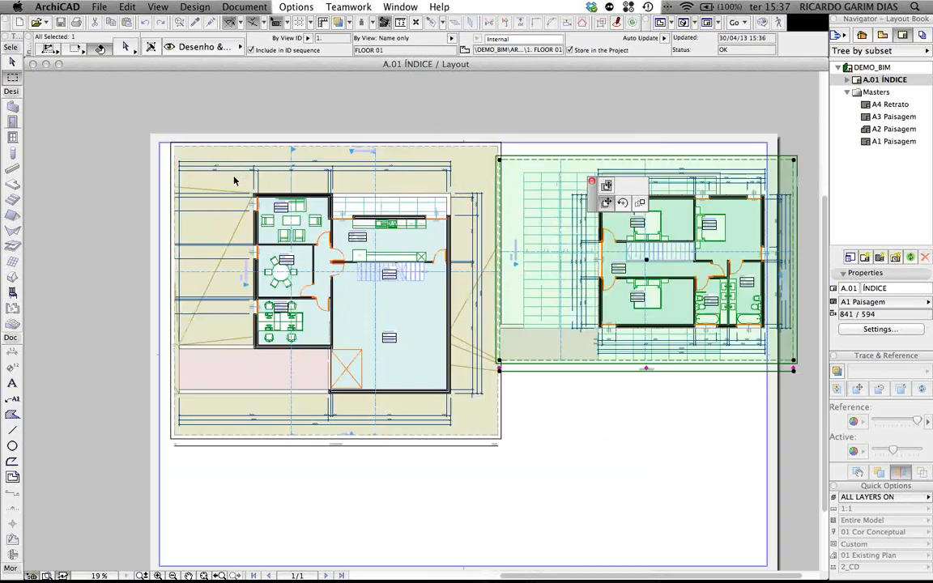
pyautogui.scroll(2, 234, 181)
pyautogui.click(288, 222)
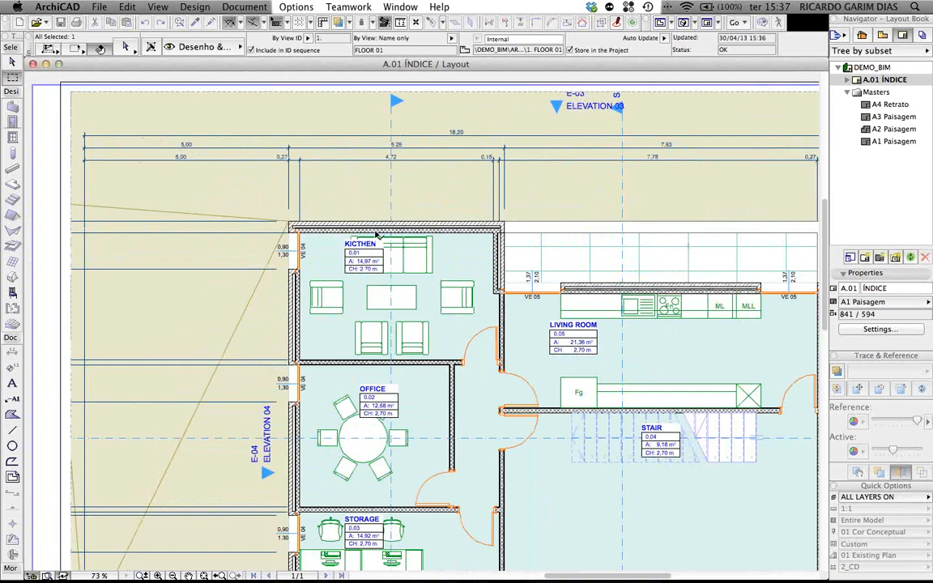
pyautogui.scroll(-10, 471, 302)
pyautogui.moveTo(470, 302); pyautogui.dragTo(422, 264, button='middle')
pyautogui.scroll(2, 538, 303)
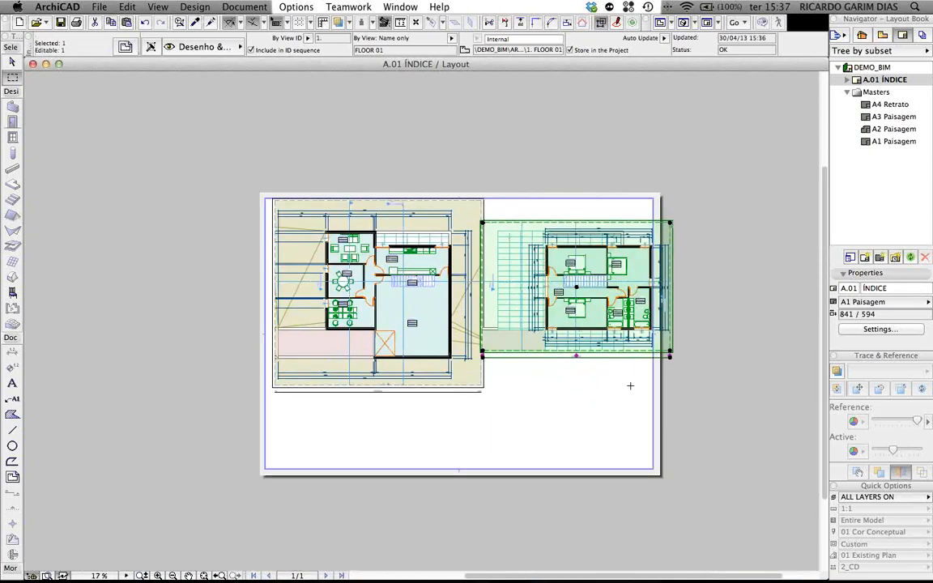
pyautogui.press('Escape')
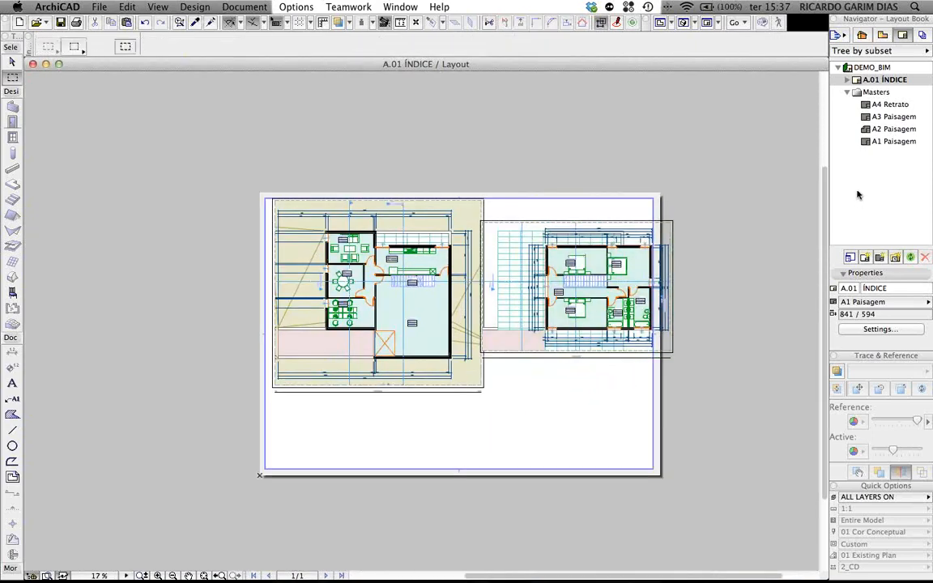
# Step: Place the 0. GARAGE view from the STR folder on the layout below the FLOOR 01 drawing
pyautogui.click(882, 35)
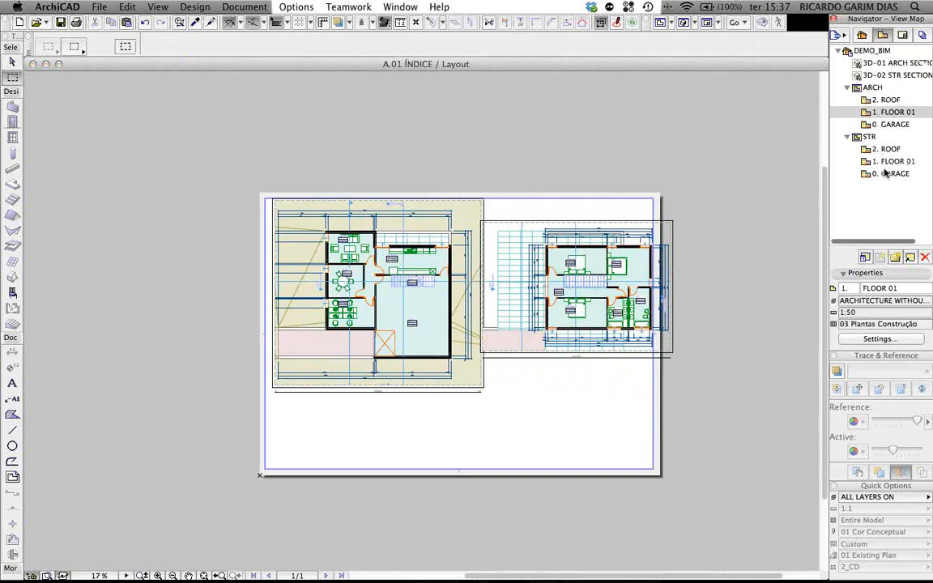
pyautogui.click(877, 176)
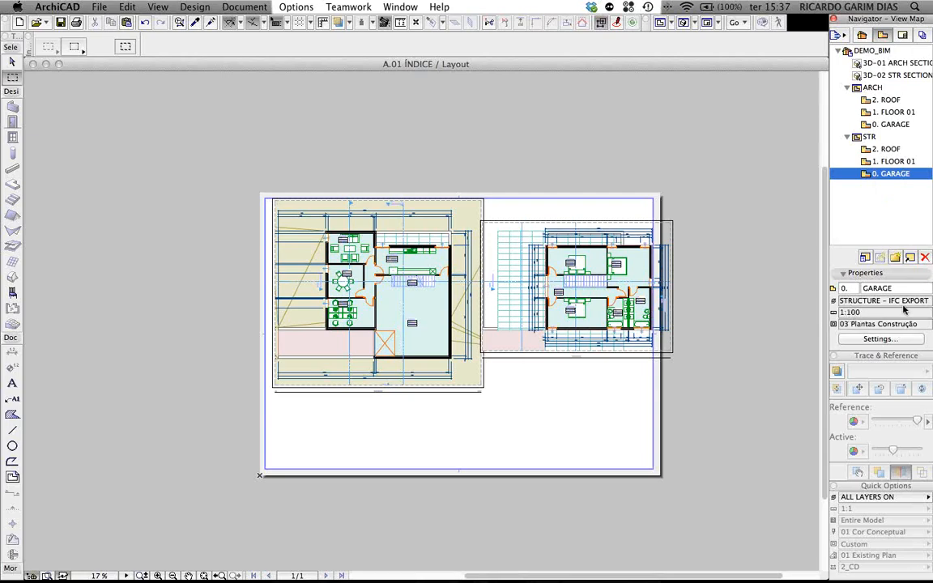
pyautogui.moveTo(878, 182)
pyautogui.mouseDown()
pyautogui.moveTo(793, 166)
pyautogui.moveTo(801, 200)
pyautogui.moveTo(474, 418)
pyautogui.moveTo(537, 410)
pyautogui.moveTo(546, 420)
pyautogui.mouseUp()
pyautogui.scroll(2, 538, 424)
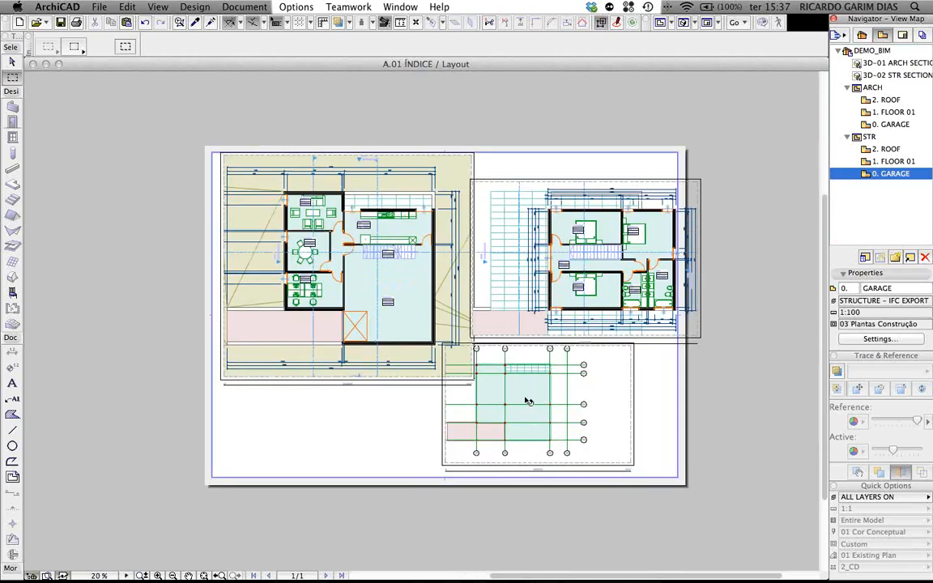
pyautogui.click(521, 397)
# Step: Examine the structural garage drawing up close and compare it with the architectural plans on the layout
pyautogui.scroll(5, 524, 422)
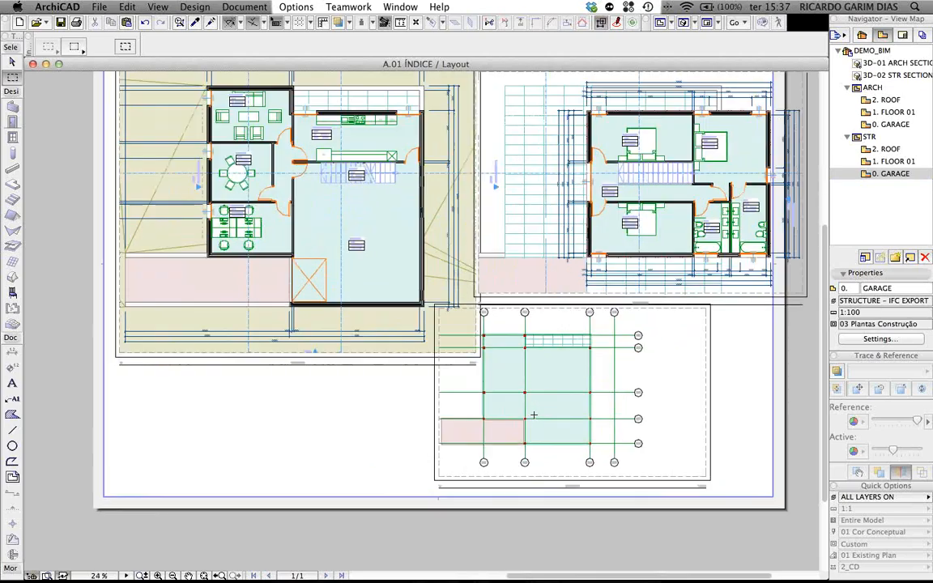
pyautogui.scroll(2, 533, 415)
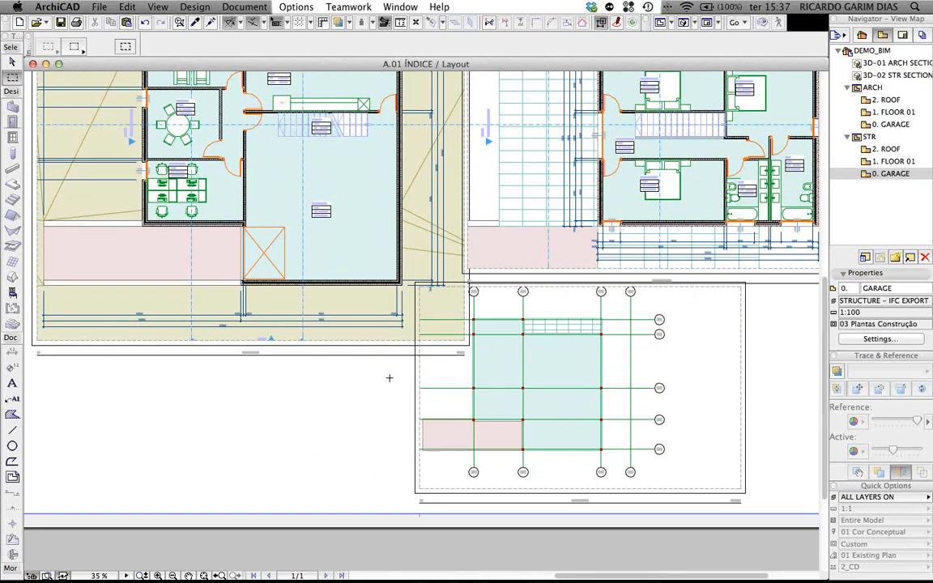
pyautogui.scroll(-3, 389, 377)
pyautogui.scroll(2, 434, 379)
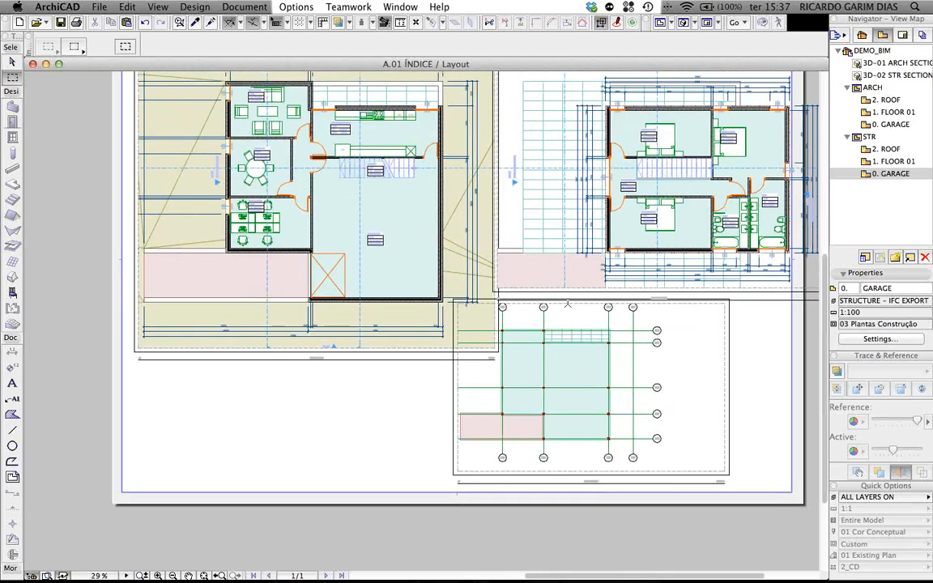
pyautogui.scroll(-3, 567, 304)
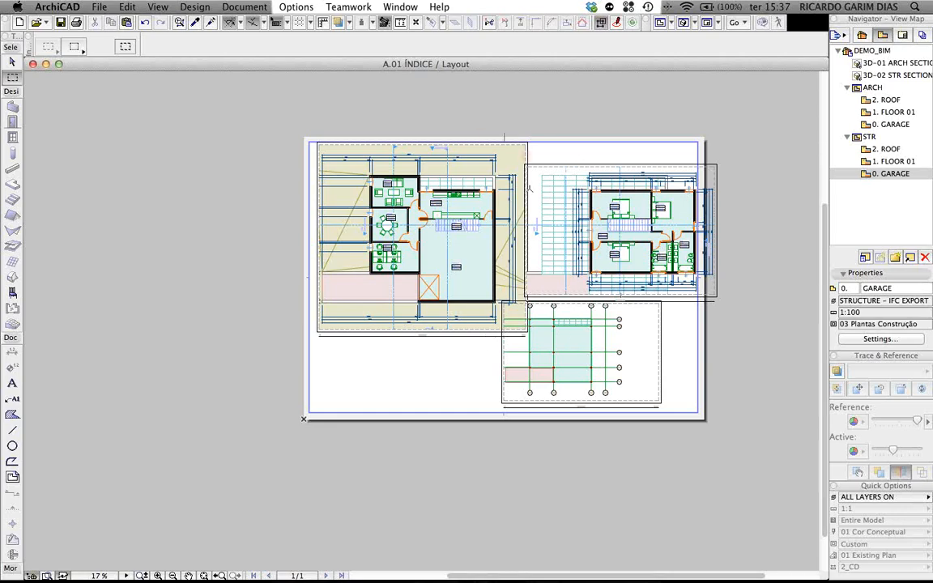
pyautogui.click(526, 156)
# Step: Show the whole model in the 3D window from a raised viewpoint that includes the roof of the house
pyautogui.press('F2')
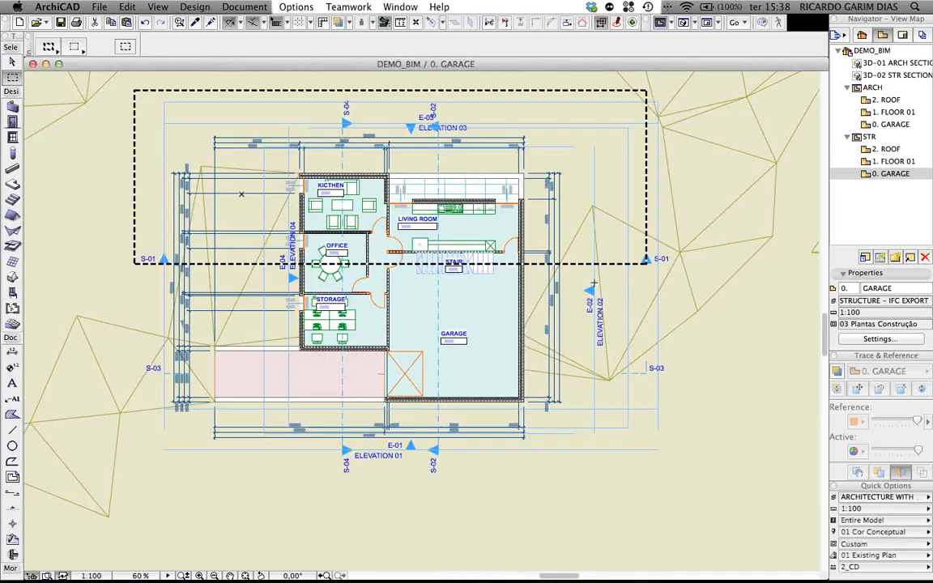
pyautogui.press('F3')
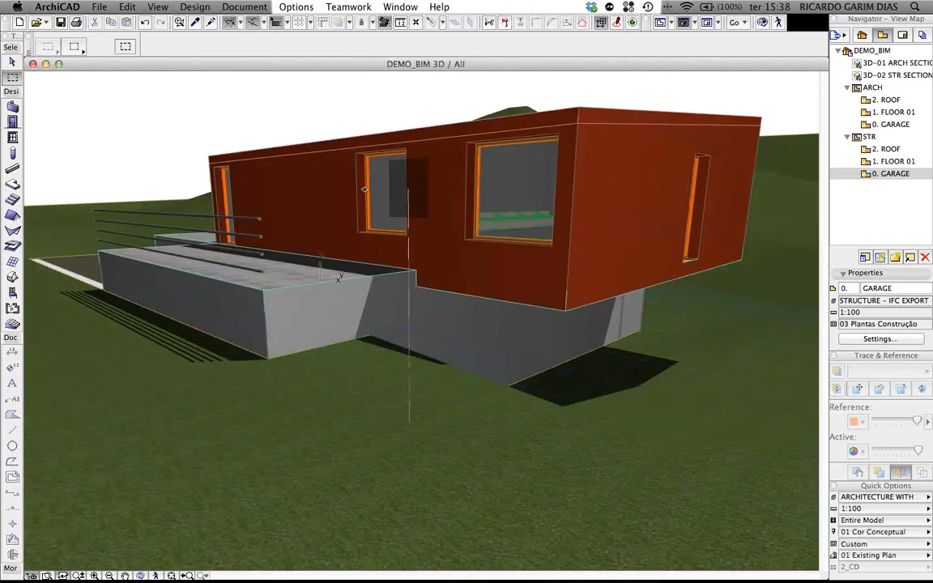
pyautogui.keyDown('shift'); pyautogui.moveTo(365, 191); pyautogui.dragTo(437, 298, button='middle'); pyautogui.keyUp('shift')
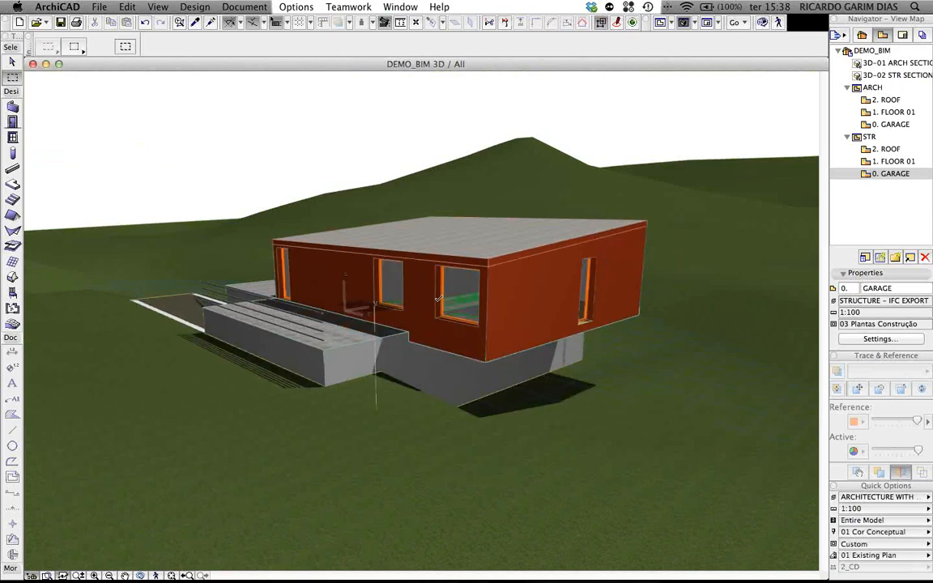
pyautogui.keyDown('shift'); pyautogui.moveTo(337, 285); pyautogui.dragTo(372, 318, button='middle'); pyautogui.keyUp('shift')
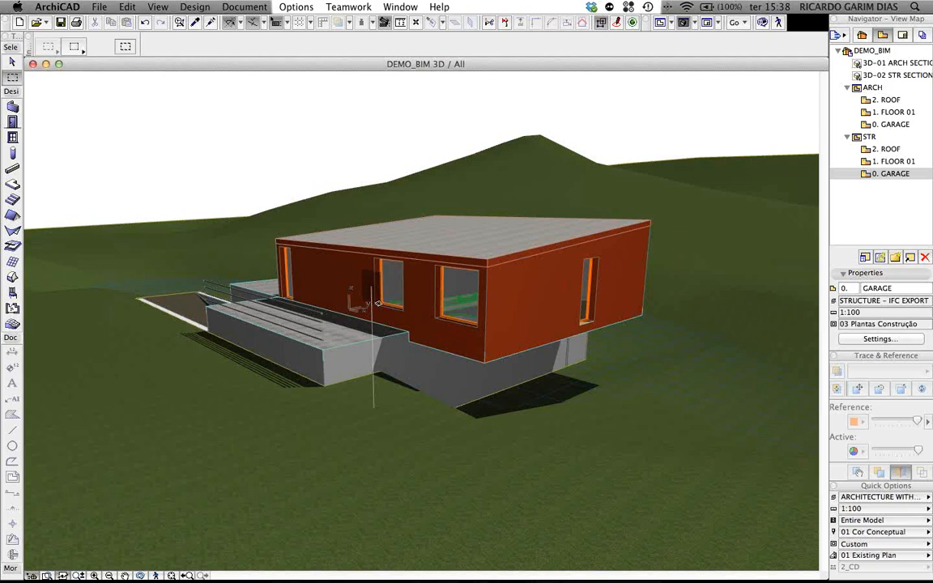
# Step: Review the available IFC 2x3 commands for translation, management, merging and model change detection
pyautogui.click(98, 7)
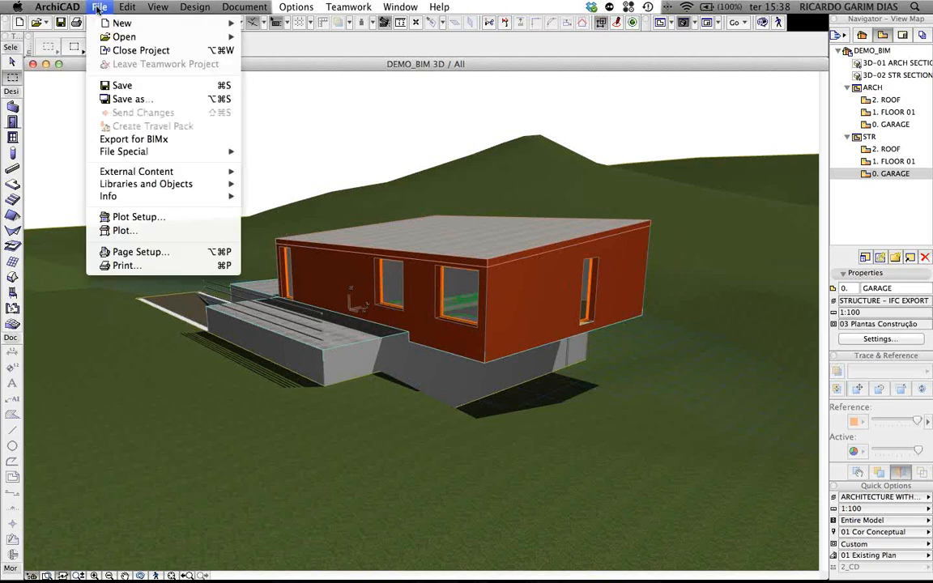
pyautogui.moveTo(126, 153)
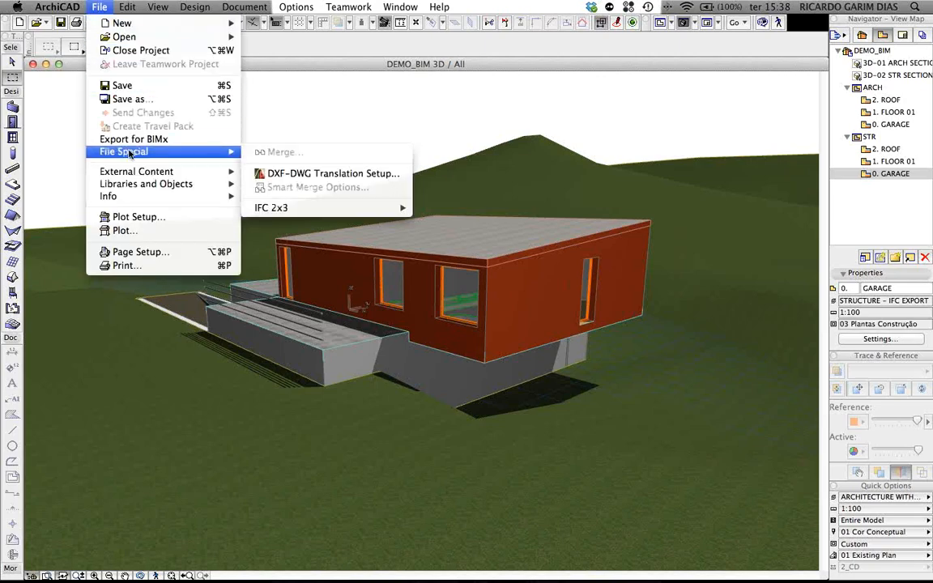
pyautogui.moveTo(315, 211)
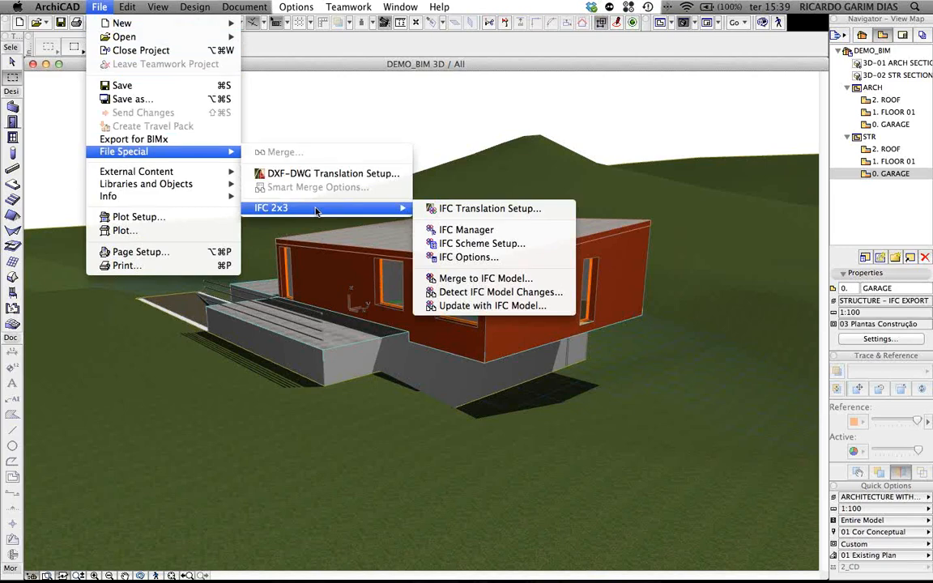
pyautogui.click(330, 111)
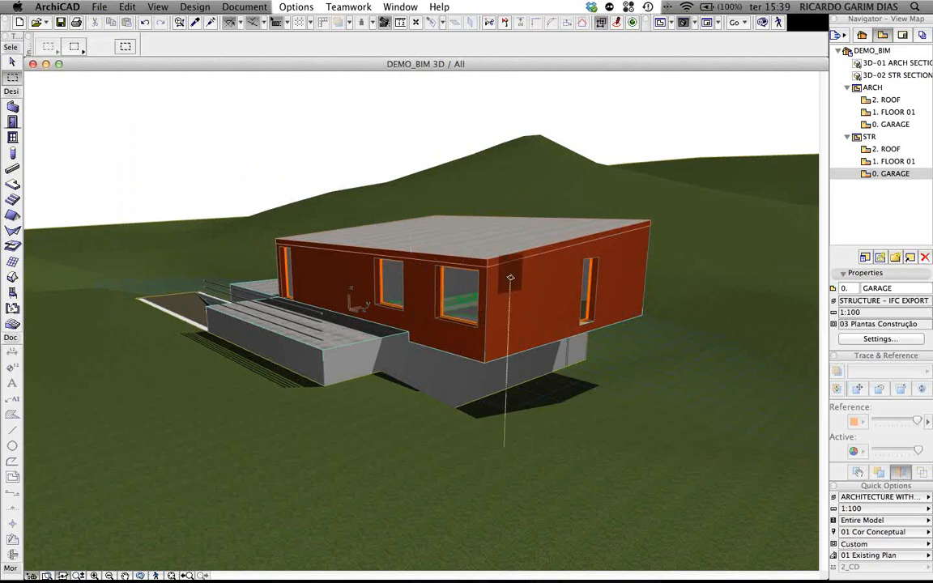
# Step: Open the settings of the upper floor's red end wall and review its Structural Function options
pyautogui.click(529, 296)
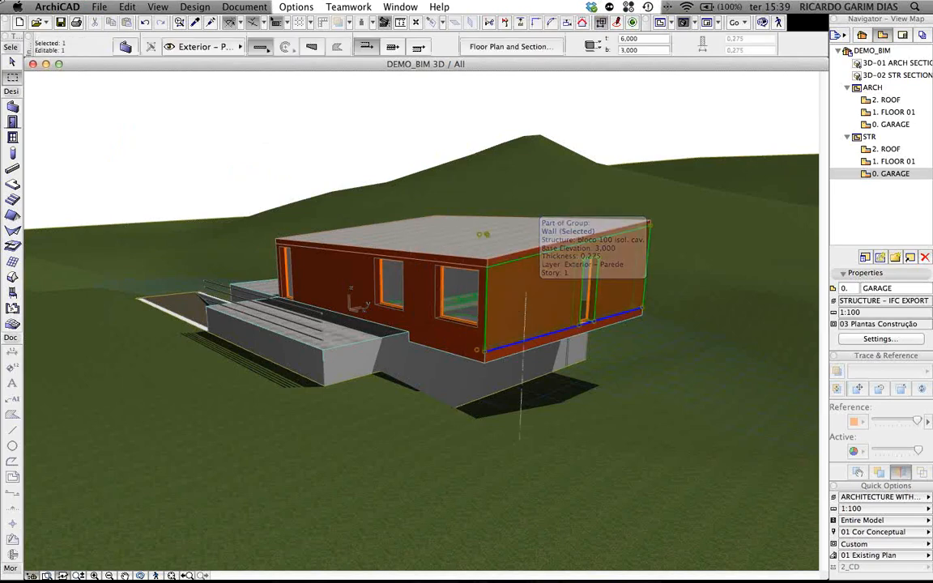
pyautogui.click(125, 47)
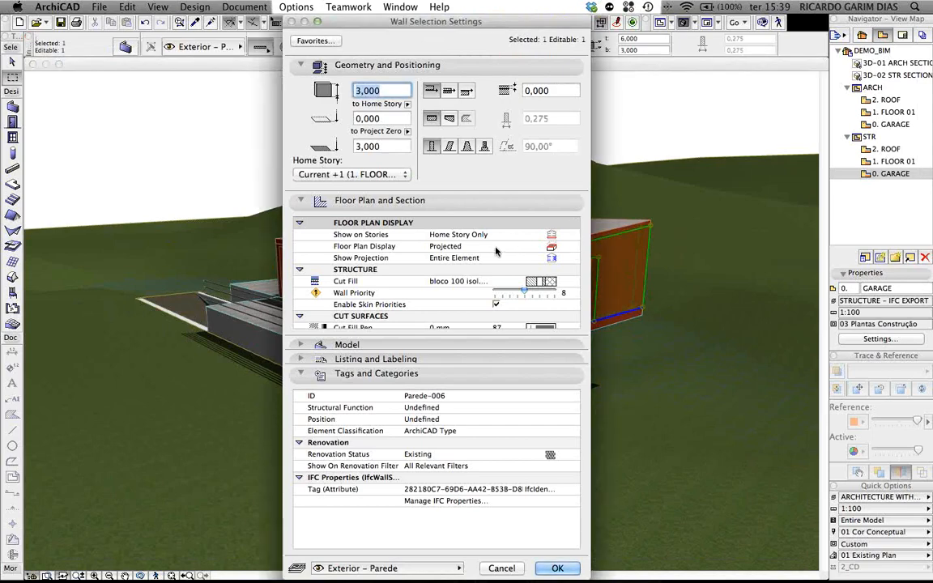
pyautogui.click(486, 409)
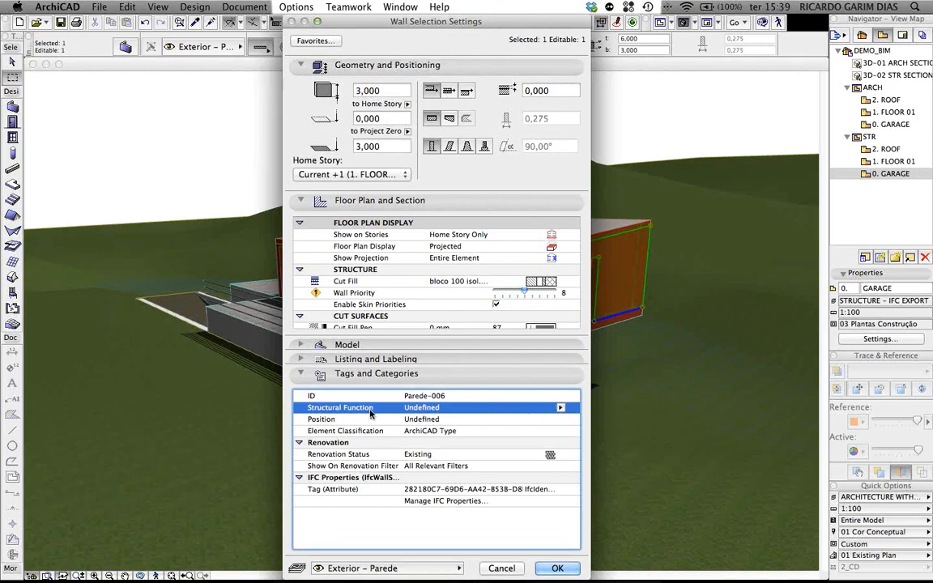
pyautogui.click(558, 408)
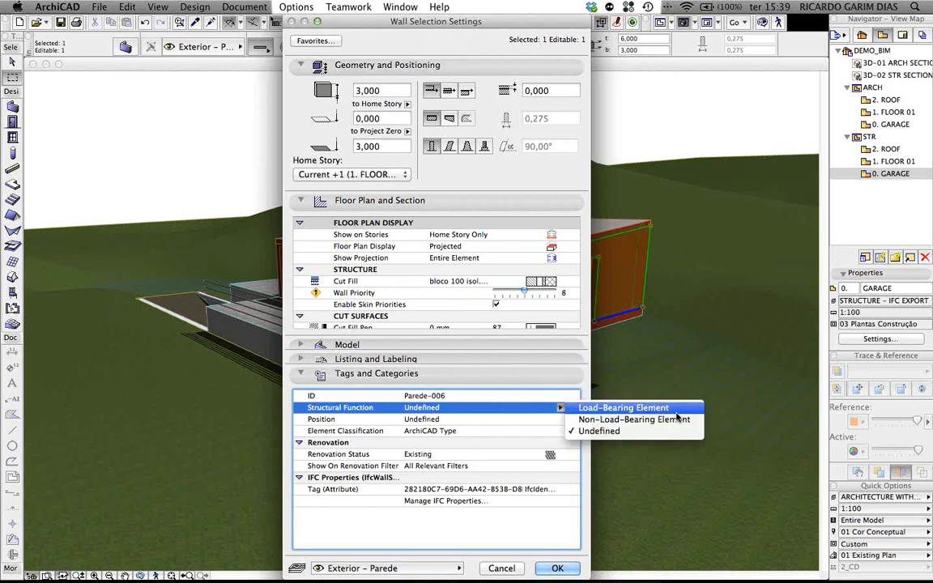
pyautogui.click(463, 424)
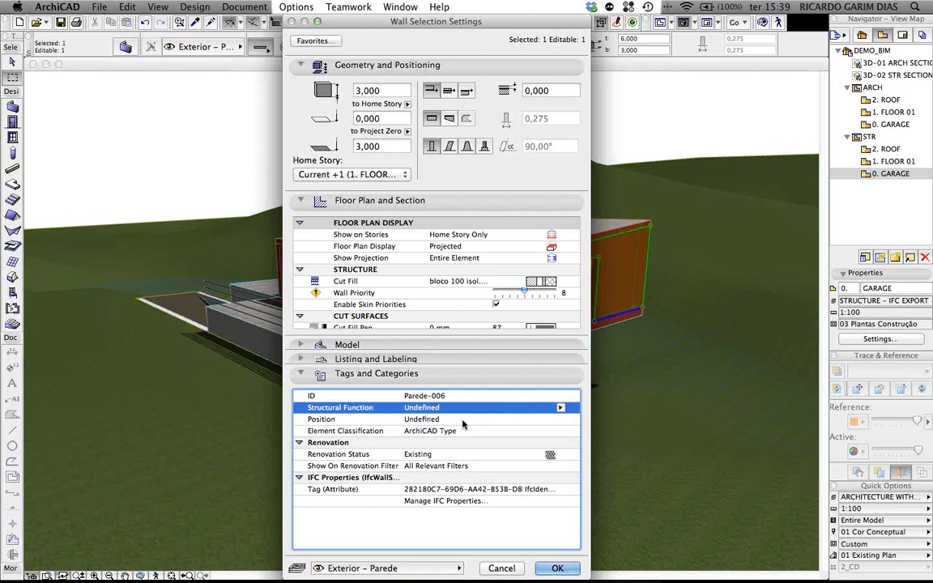
# Step: Review the wall's Position options and highlight its Element Classification entry
pyautogui.click(560, 420)
pyautogui.click(561, 420)
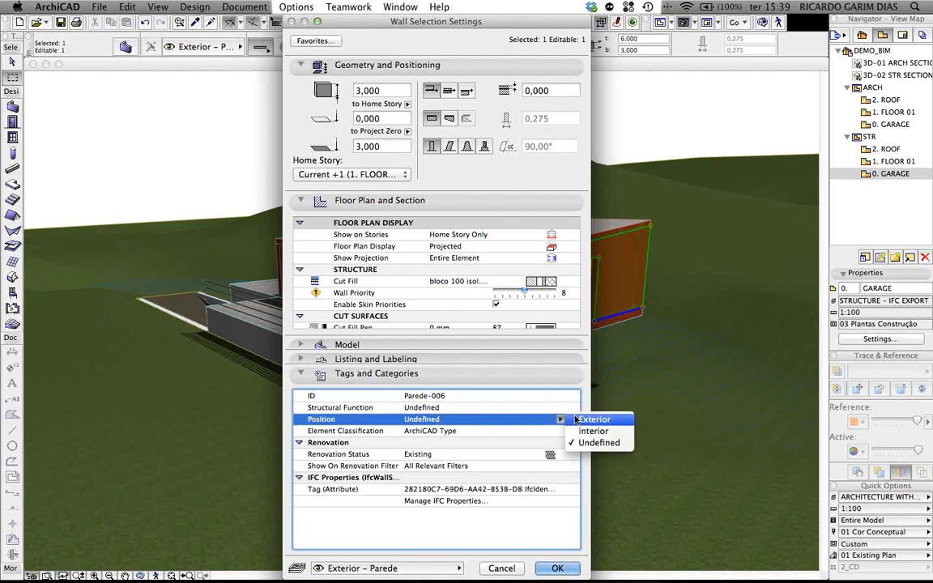
pyautogui.click(489, 429)
pyautogui.click(485, 430)
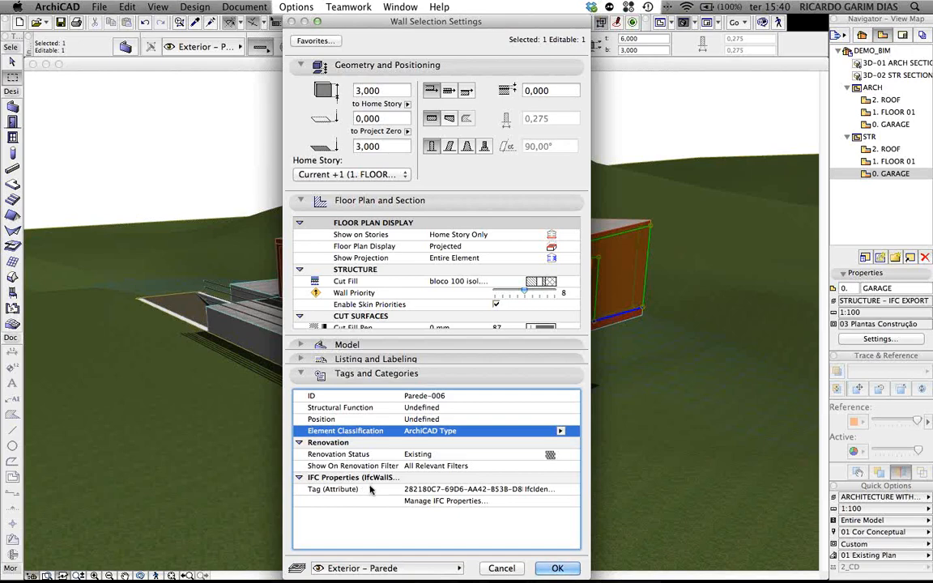
# Step: Review the wall's attributes and property sets in Manage IFC Properties, and close that dialog
pyautogui.click(431, 501)
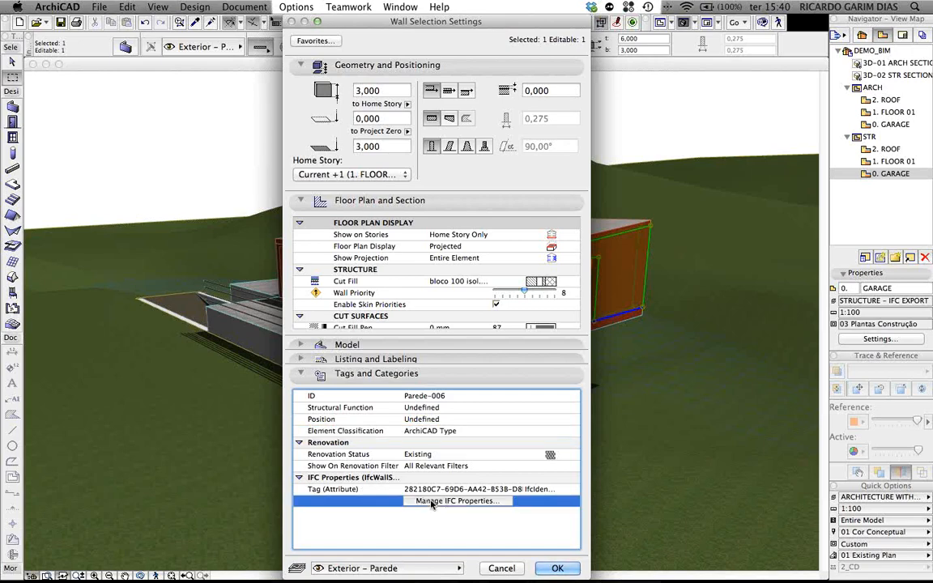
pyautogui.click(431, 502)
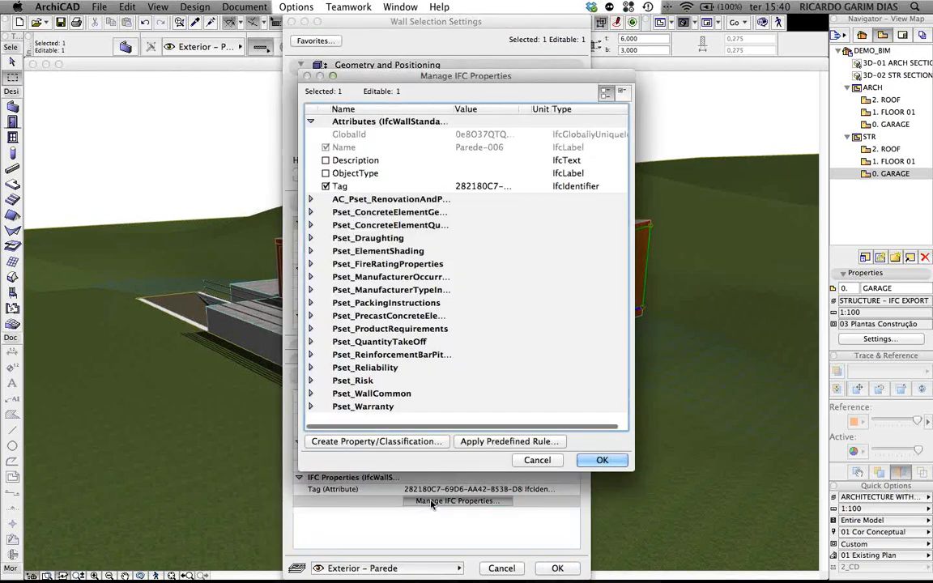
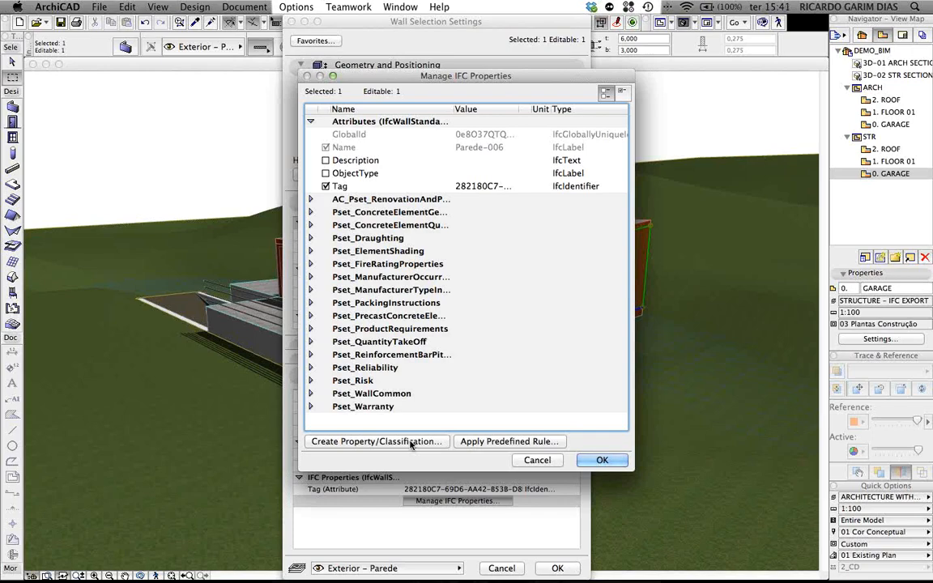
pyautogui.click(598, 461)
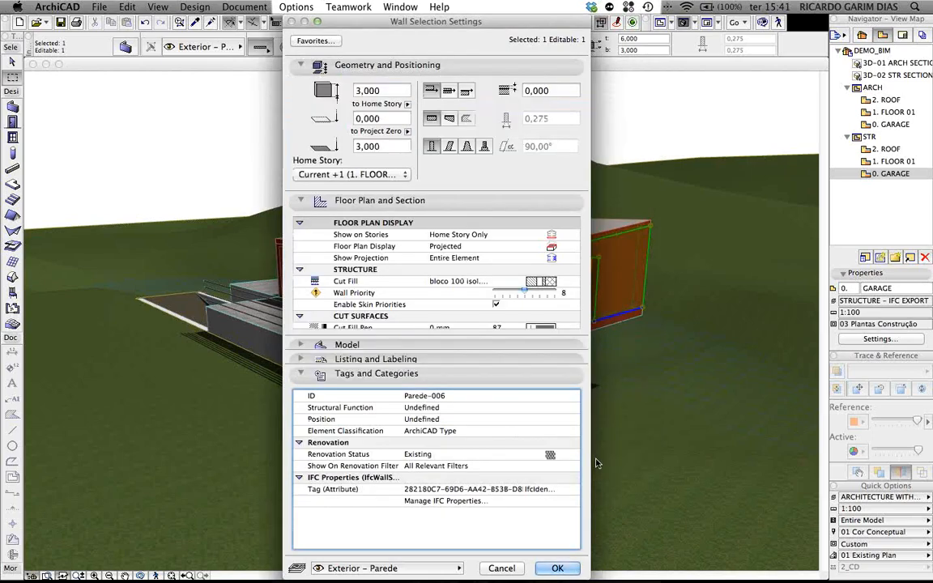
# Step: Close the wall's settings with the wall deselected, and review the available layer combinations for the 3D model
pyautogui.click(556, 569)
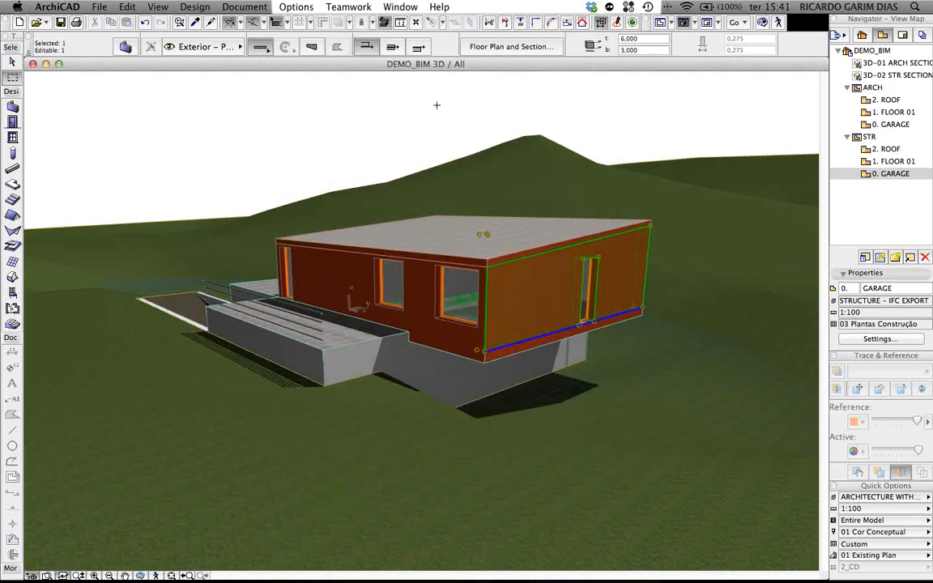
pyautogui.press('Escape')
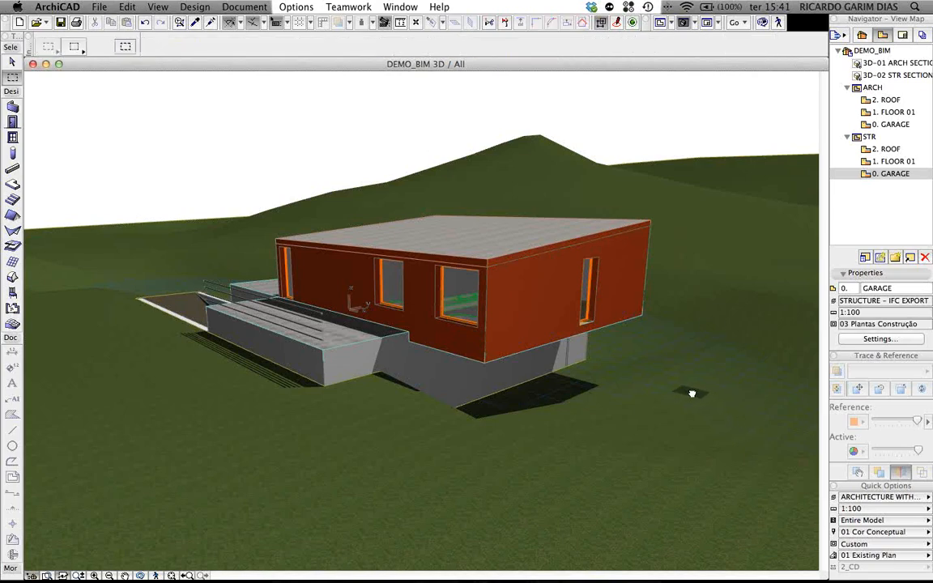
pyautogui.keyDown('shift'); pyautogui.moveTo(692, 394); pyautogui.dragTo(703, 394, button='middle'); pyautogui.keyUp('shift')
pyautogui.click(886, 496)
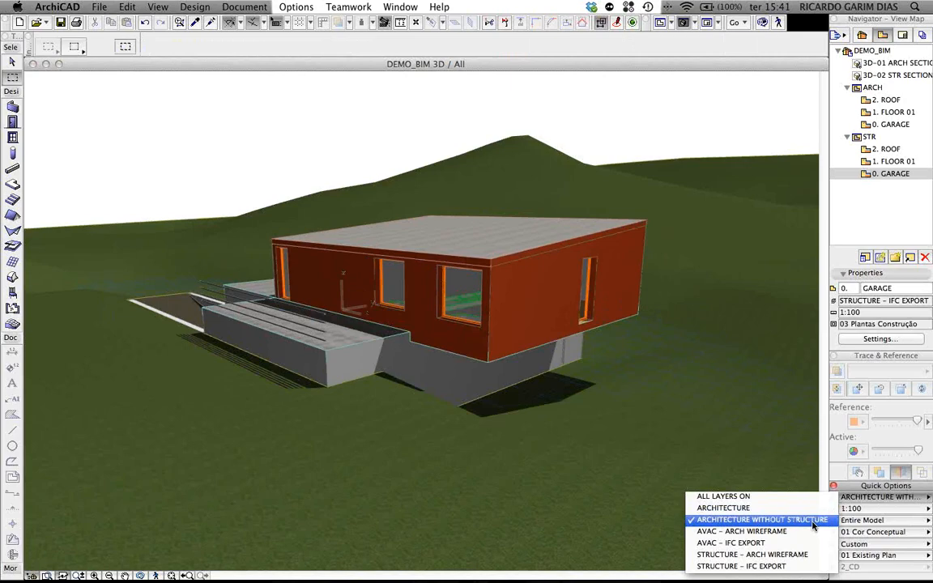
pyautogui.click(638, 118)
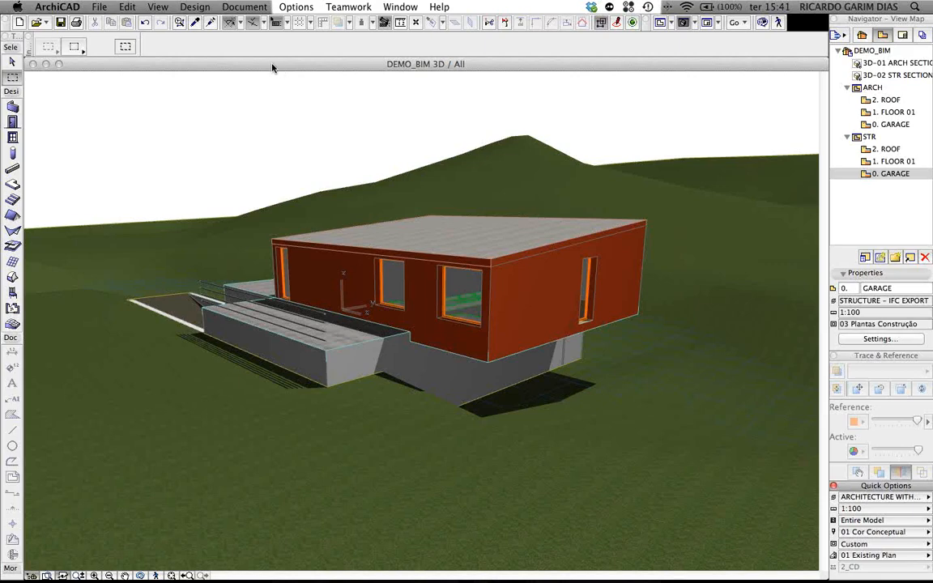
# Step: Start saving the 3D model's visible elements as an IFC 2x3 file, review the translators and keep General Translator
pyautogui.click(101, 7)
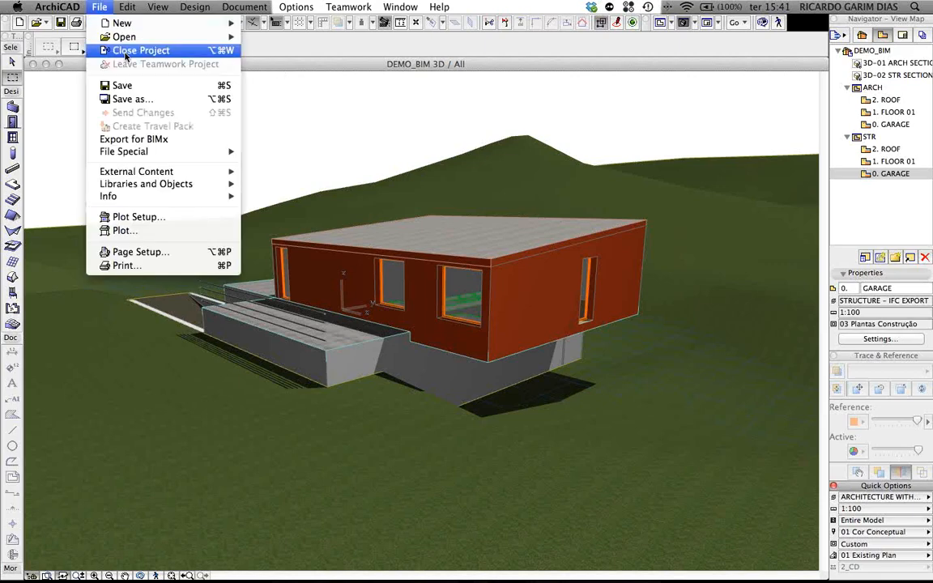
pyautogui.click(146, 100)
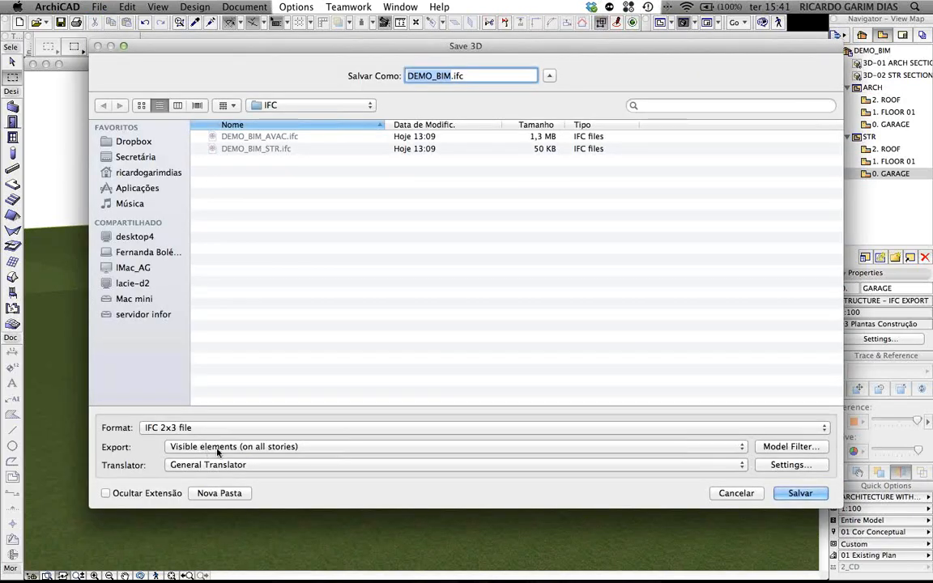
pyautogui.click(258, 467)
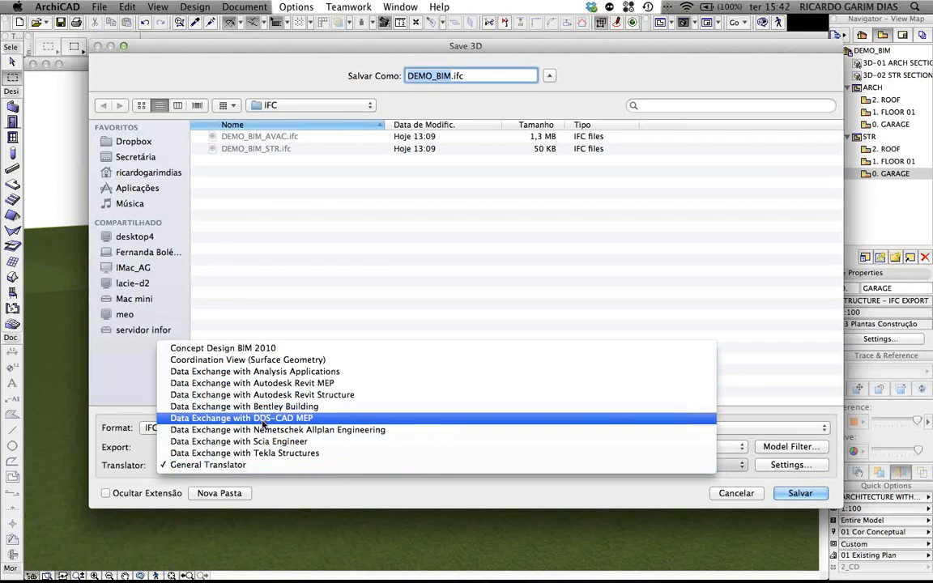
pyautogui.click(253, 468)
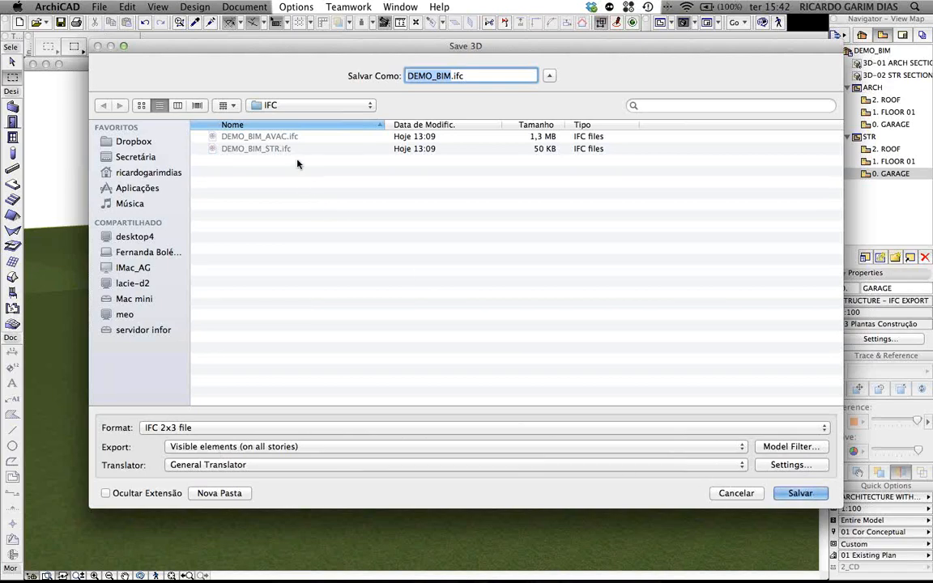
# Step: Name the architectural export DEMO_BIM_ARCH.ifc and save it in the IFC folder
pyautogui.click(438, 75)
pyautogui.moveTo(436, 76); pyautogui.dragTo(451, 76)
pyautogui.click(452, 76)
pyautogui.write('_ARCH')
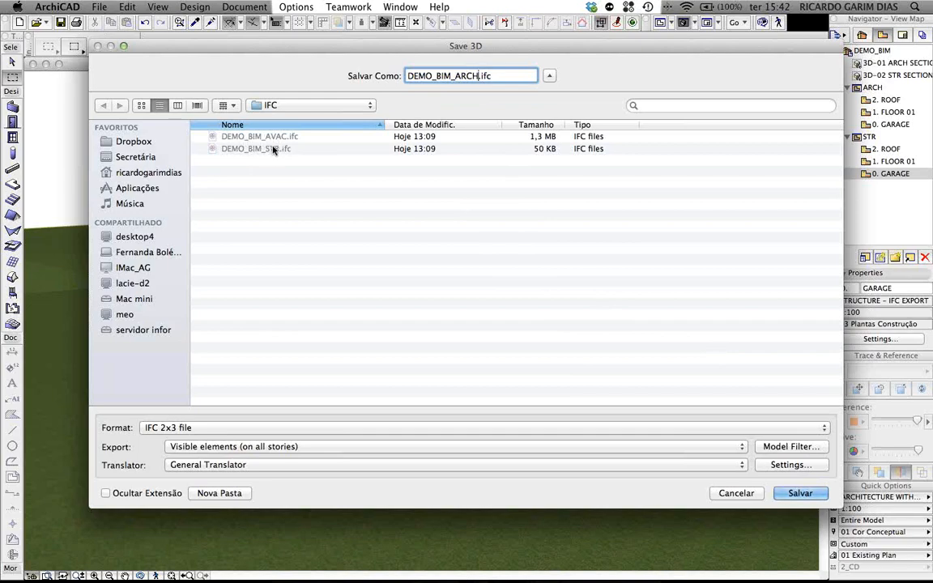
pyautogui.click(800, 494)
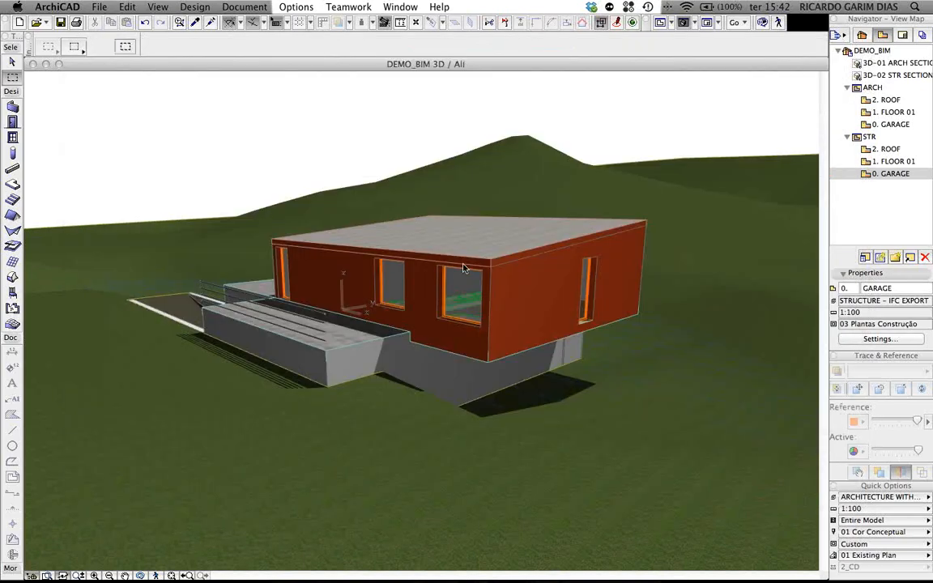
# Step: Switch the 3D model to the STRUCTURE - IFC EXPORT layer combination
pyautogui.click(872, 497)
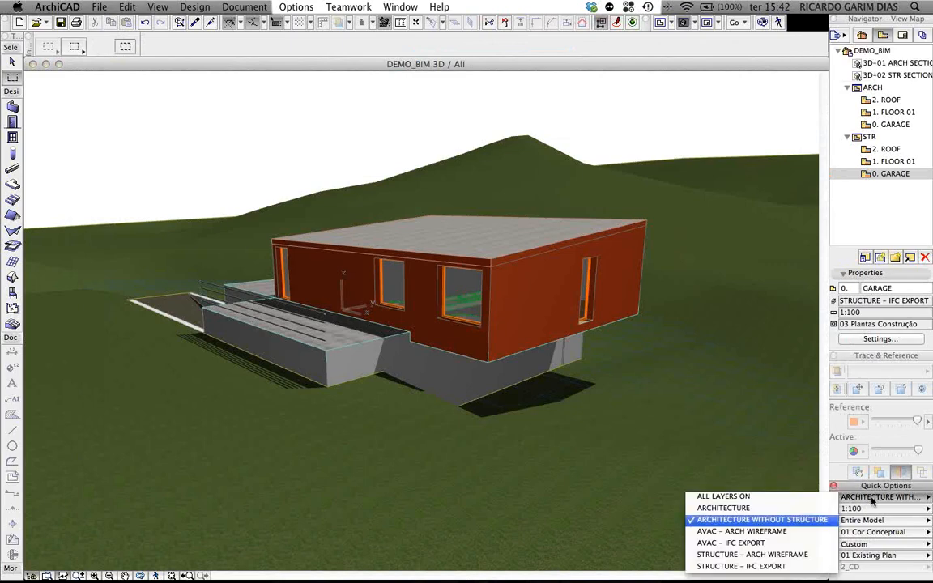
pyautogui.click(788, 554)
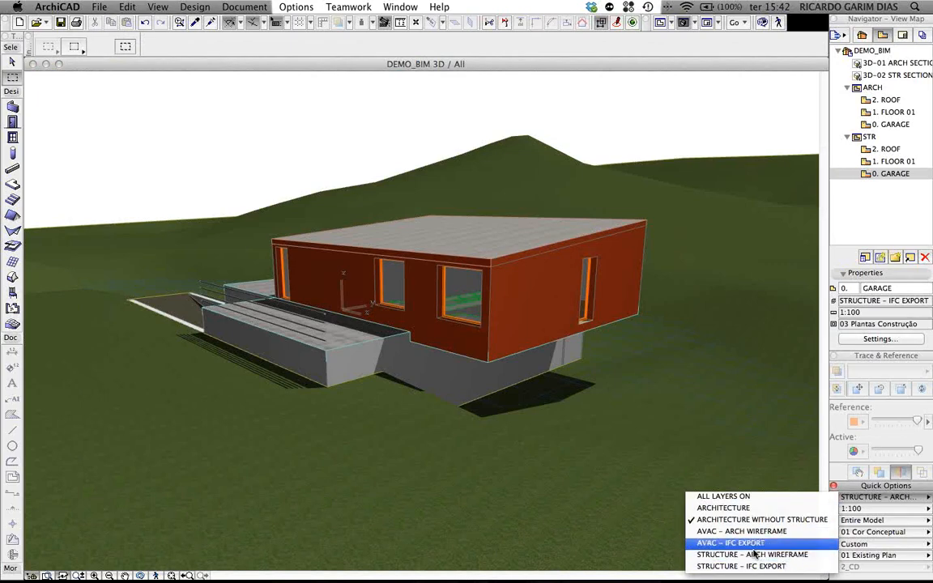
pyautogui.click(752, 566)
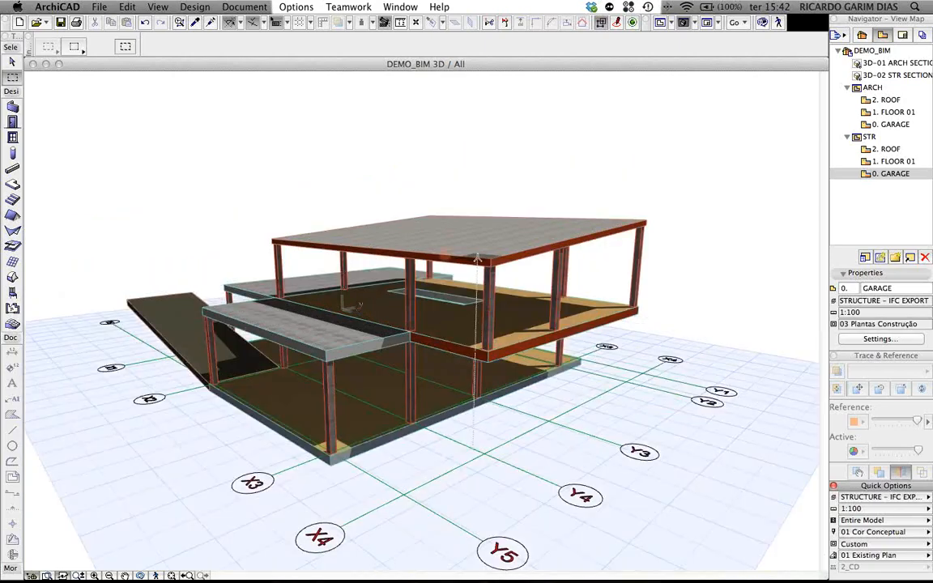
# Step: Export the structural model in IFC 2x3 format with General Translator, replacing the existing DEMO_BIM_STR.ifc
pyautogui.click(96, 7)
pyautogui.click(126, 99)
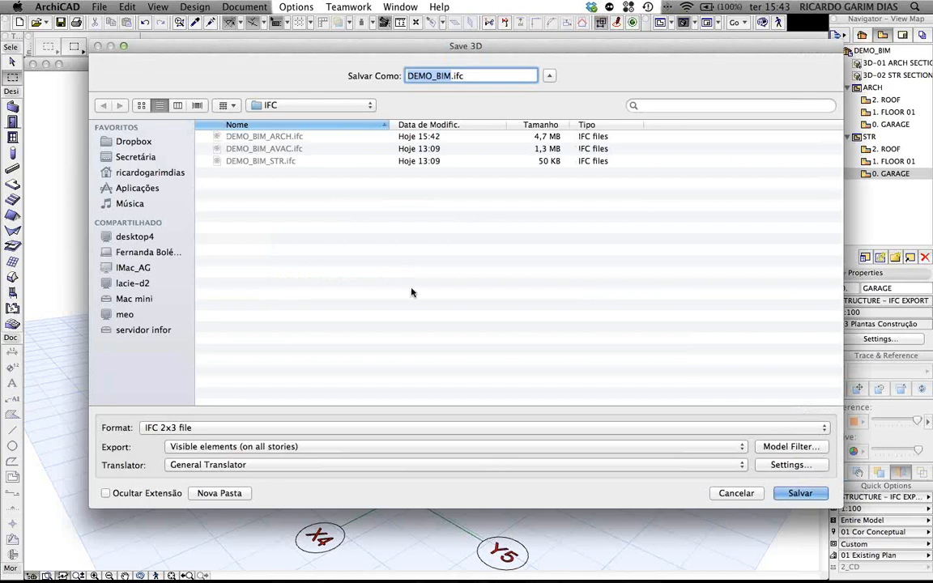
pyautogui.click(264, 160)
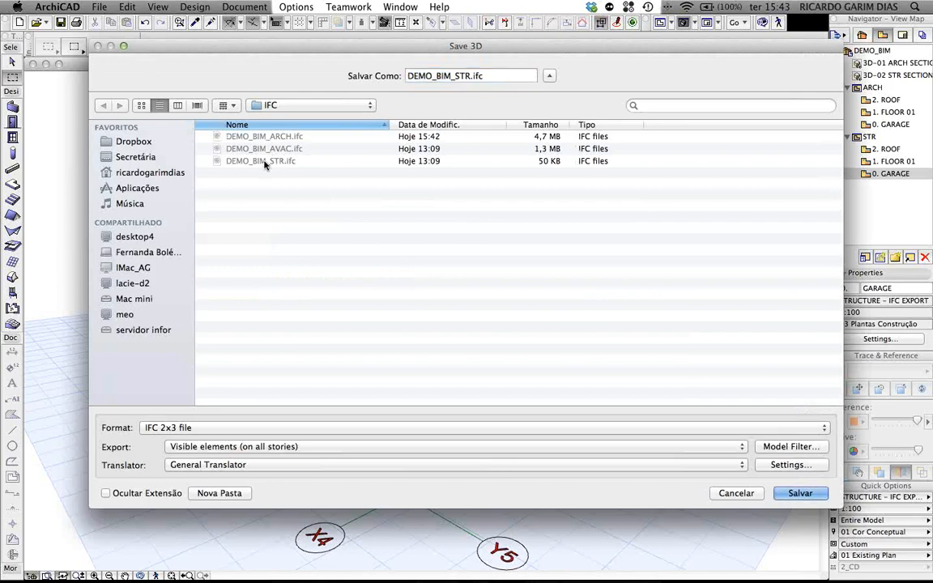
pyautogui.press('Return')
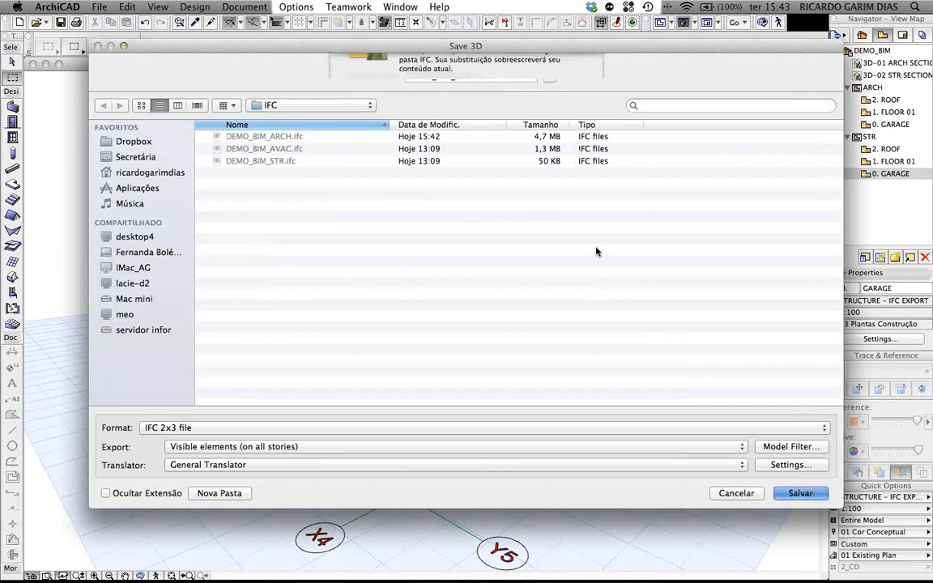
pyautogui.press('Return')
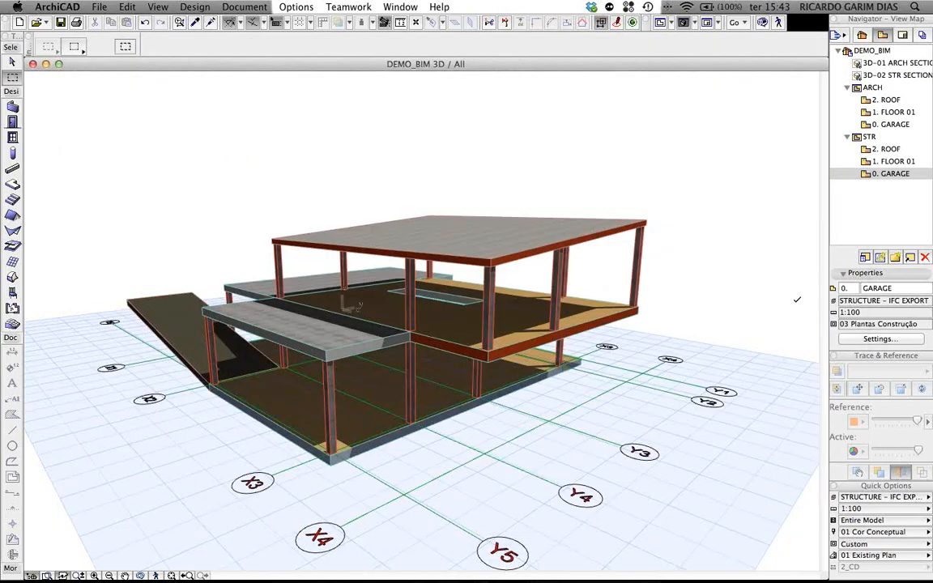
# Step: Switch the 3D model to the AVAC - IFC EXPORT layer combination and inspect the ductwork from several angles
pyautogui.click(877, 497)
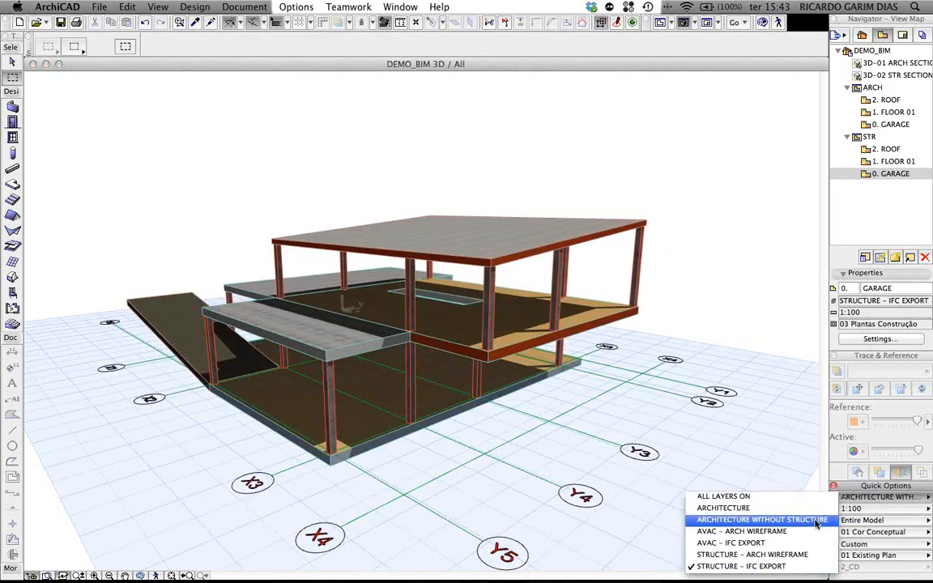
pyautogui.click(761, 548)
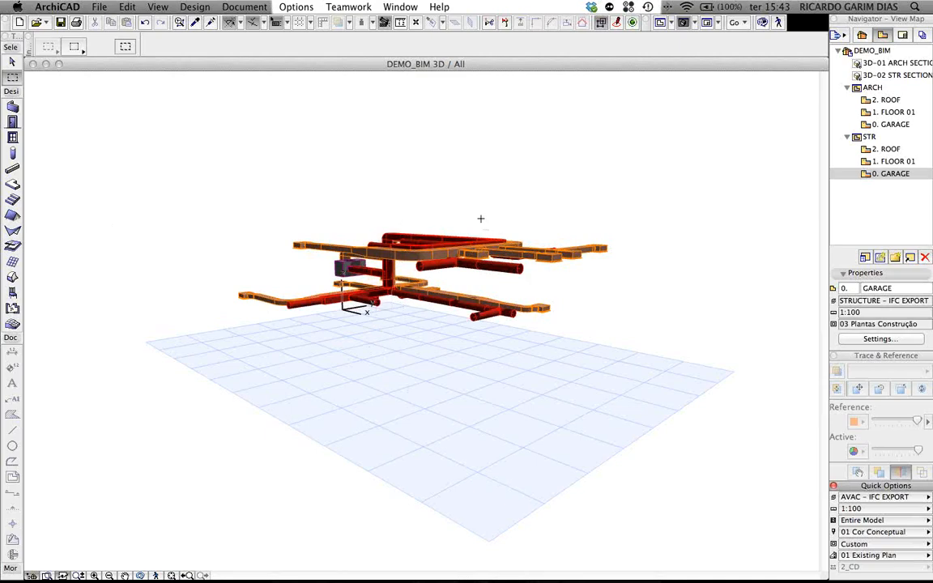
pyautogui.keyDown('shift'); pyautogui.moveTo(480, 218); pyautogui.dragTo(530, 206, button='middle'); pyautogui.keyUp('shift')
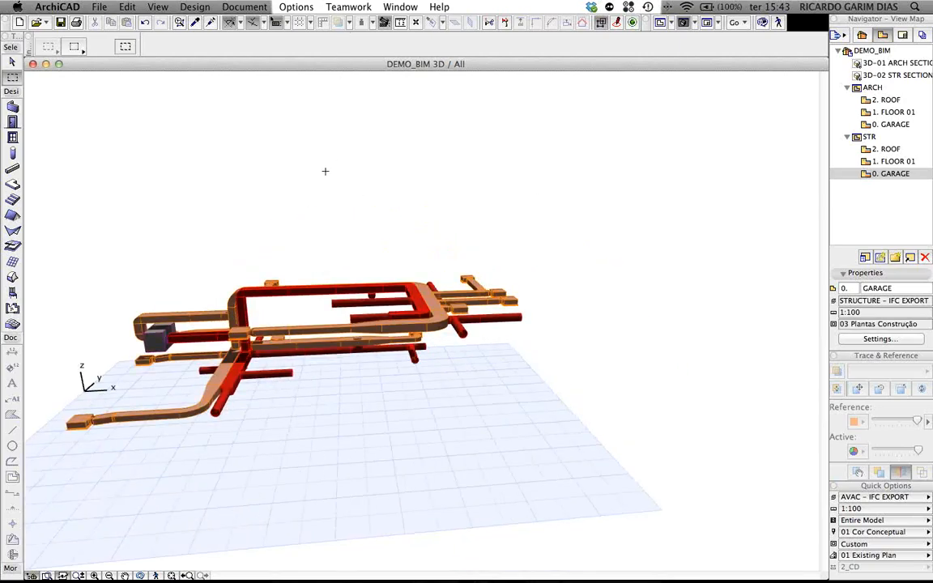
pyautogui.keyDown('shift'); pyautogui.moveTo(324, 171); pyautogui.dragTo(366, 167, button='middle'); pyautogui.keyUp('shift')
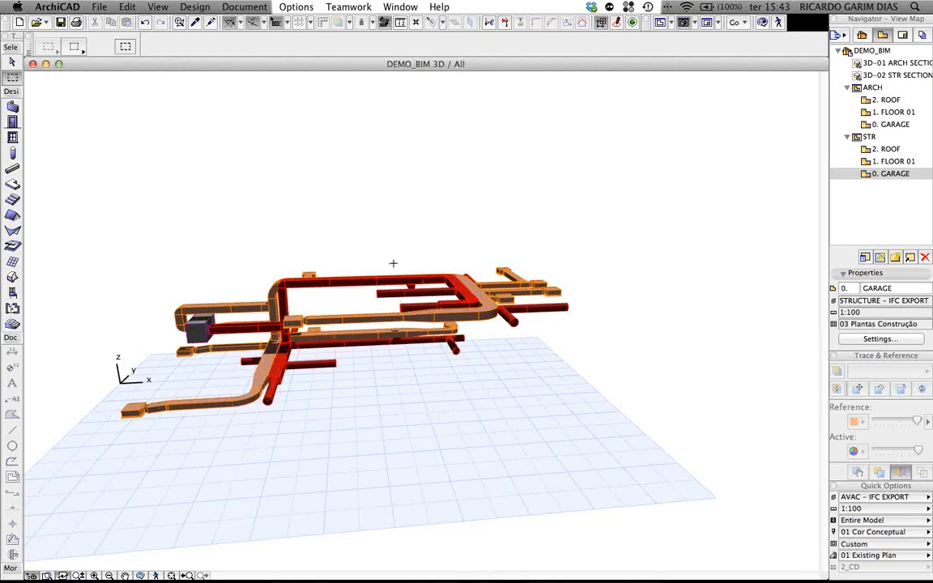
pyautogui.keyDown('shift'); pyautogui.moveTo(419, 246); pyautogui.dragTo(300, 174, button='middle'); pyautogui.keyUp('shift')
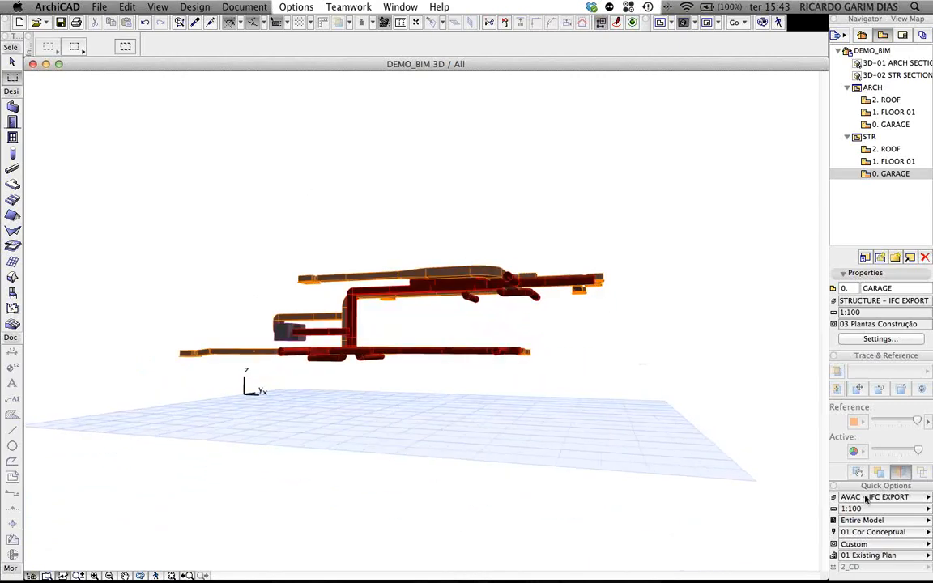
# Step: Show the ductwork inside the building with the AVAC - ARCH WIREFRAME layer combination
pyautogui.click(885, 498)
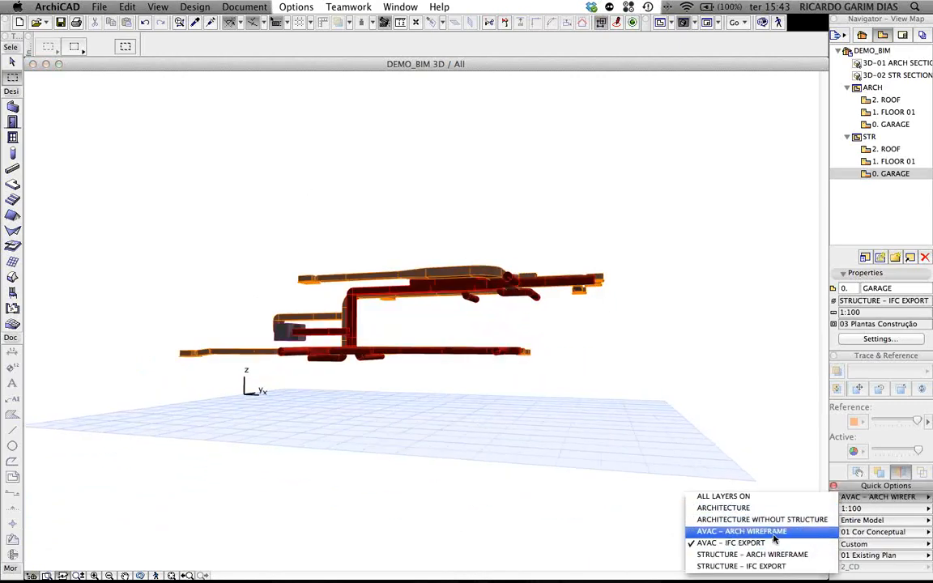
pyautogui.click(741, 532)
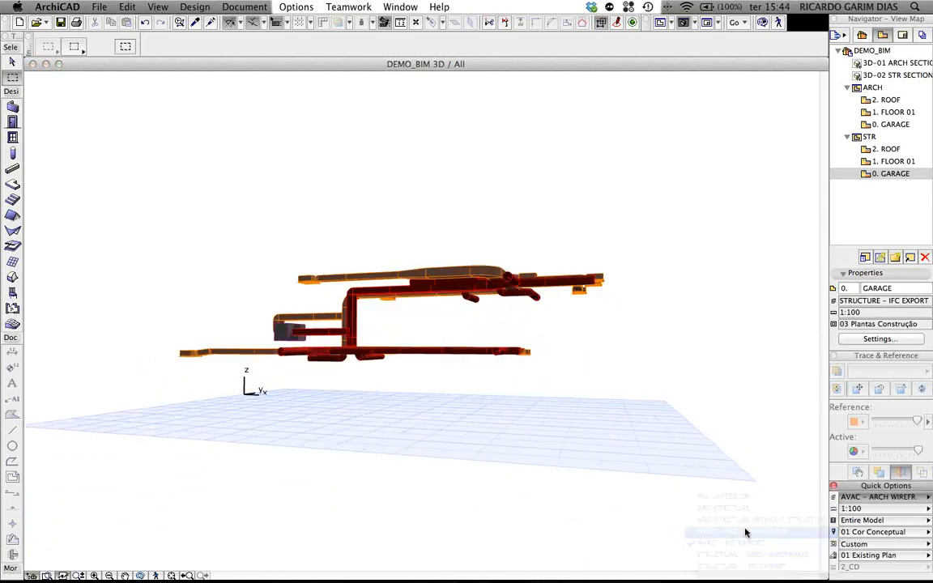
pyautogui.keyDown('shift'); pyautogui.moveTo(679, 324); pyautogui.dragTo(388, 324, button='middle'); pyautogui.keyUp('shift')
# Step: Return the 3D model to the AVAC - IFC EXPORT layer combination, showing the ductwork on its own
pyautogui.click(875, 497)
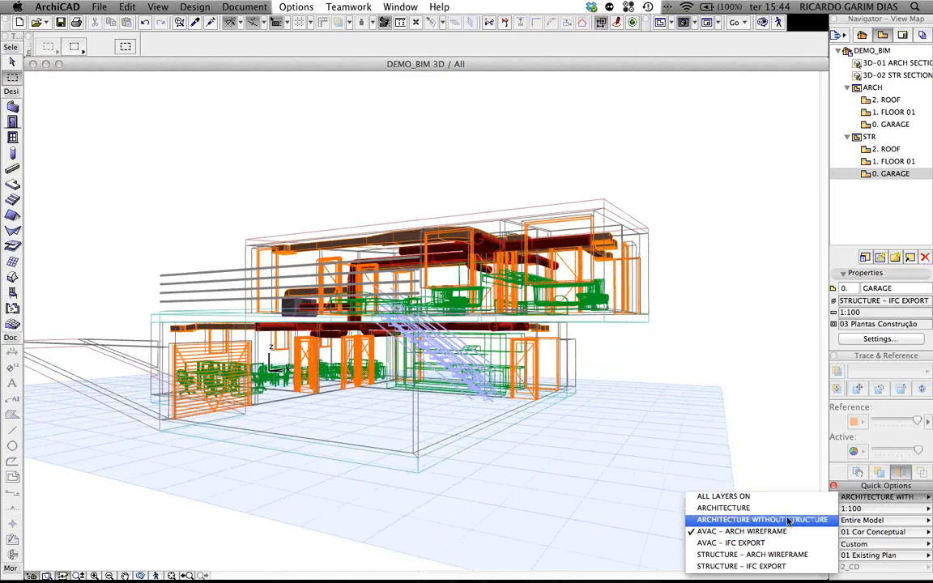
pyautogui.click(731, 542)
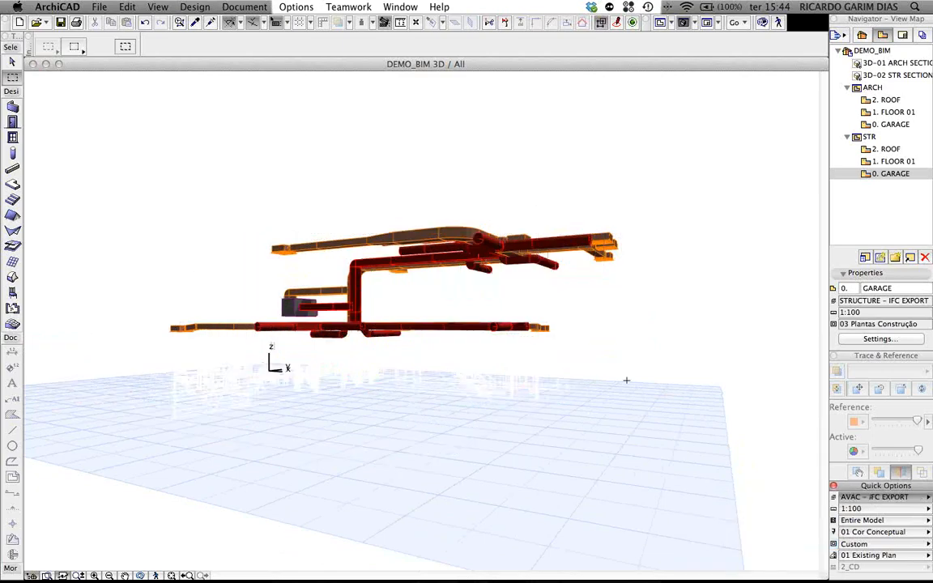
pyautogui.rightClick(672, 315)
pyautogui.click(639, 312)
pyautogui.keyDown('shift'); pyautogui.moveTo(641, 308); pyautogui.dragTo(559, 348, button='middle'); pyautogui.keyUp('shift')
# Step: Export the ductwork model in IFC 2x3 format with General Translator, replacing the existing DEMO_BIM_AVAC.ifc
pyautogui.click(98, 8)
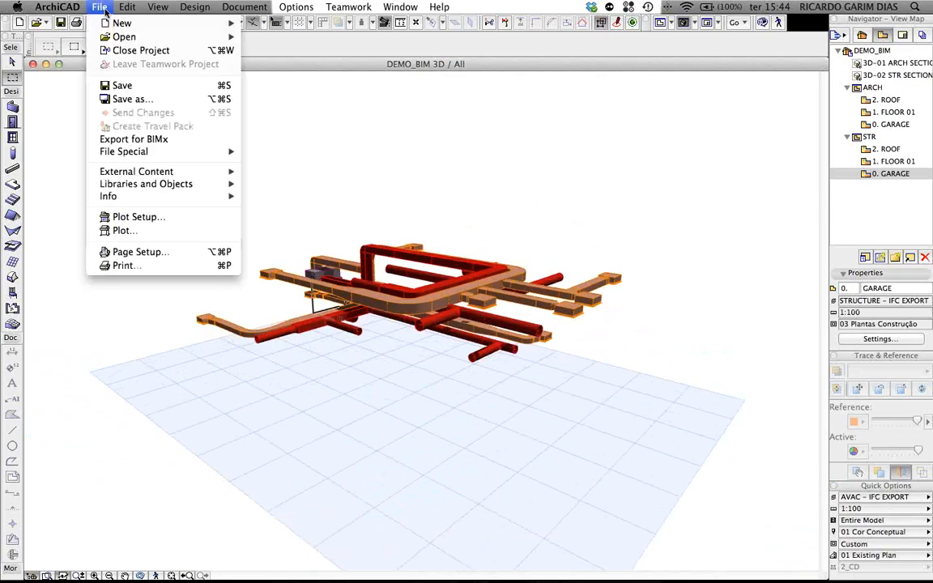
pyautogui.click(121, 98)
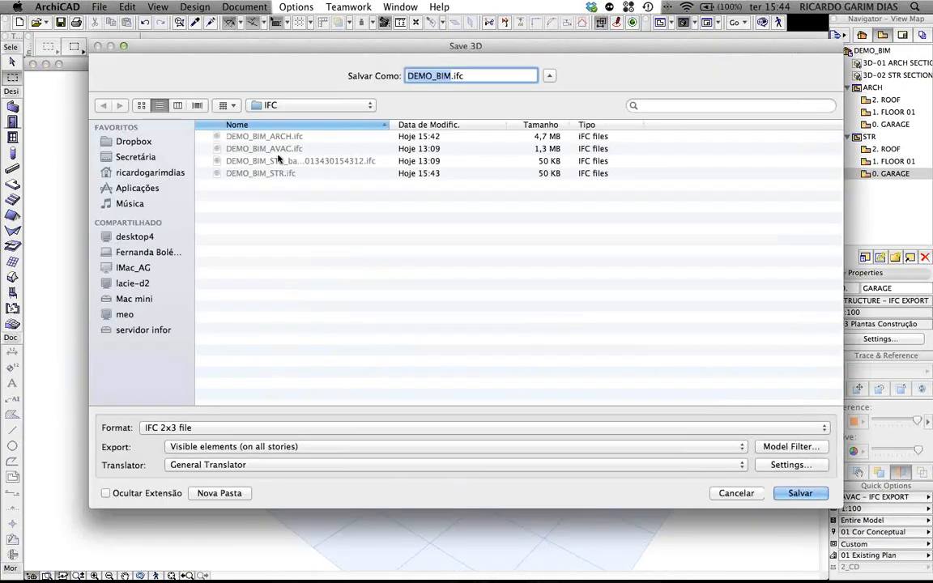
pyautogui.click(255, 148)
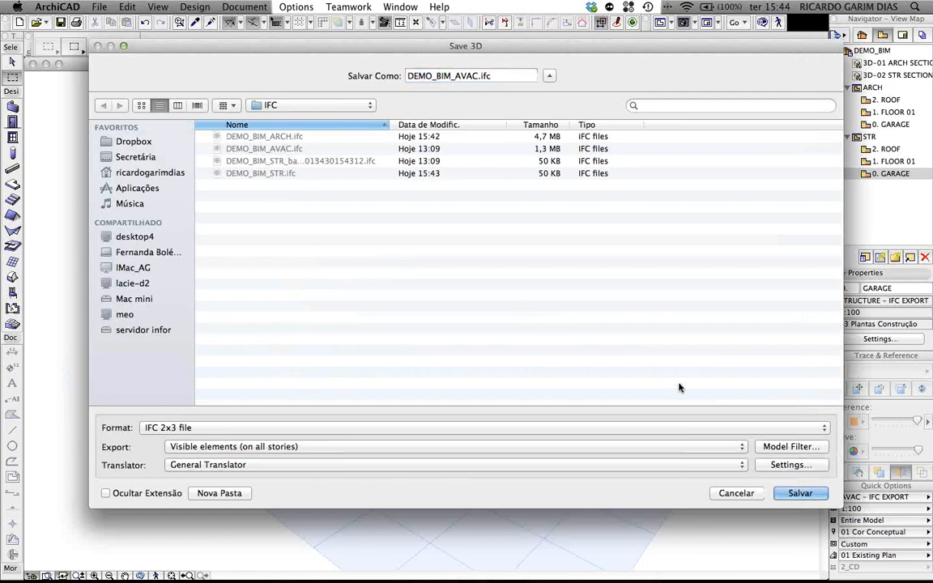
pyautogui.click(796, 494)
pyautogui.click(788, 494)
pyautogui.click(790, 493)
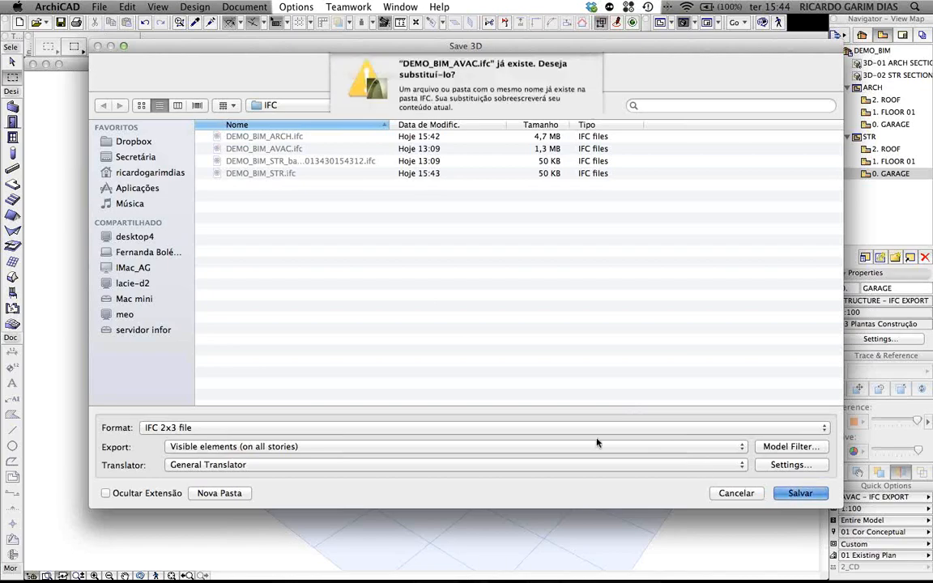
pyautogui.click(552, 129)
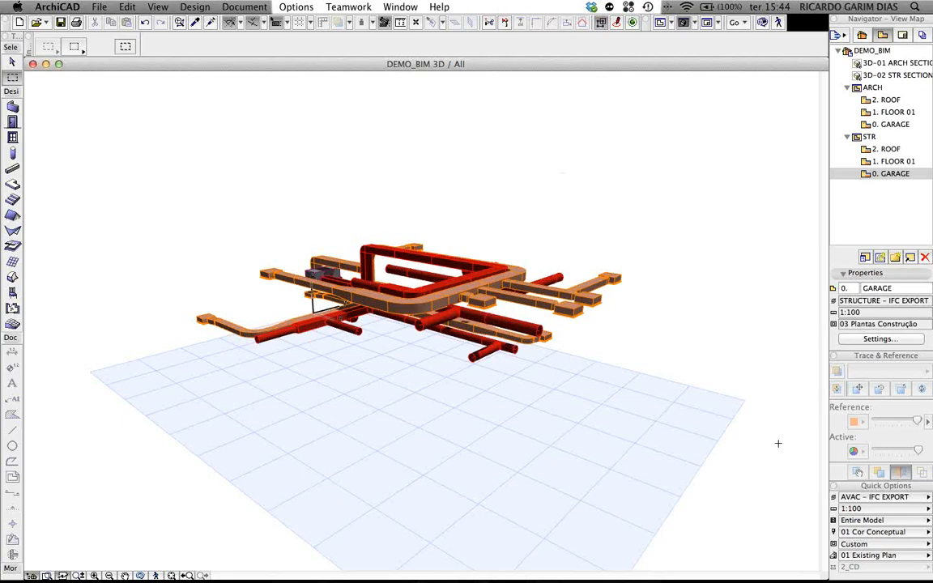
# Step: Switch the 3D model to the ALL LAYERS ON layer combination and inspect the complete building from several sides
pyautogui.click(858, 497)
pyautogui.click(770, 497)
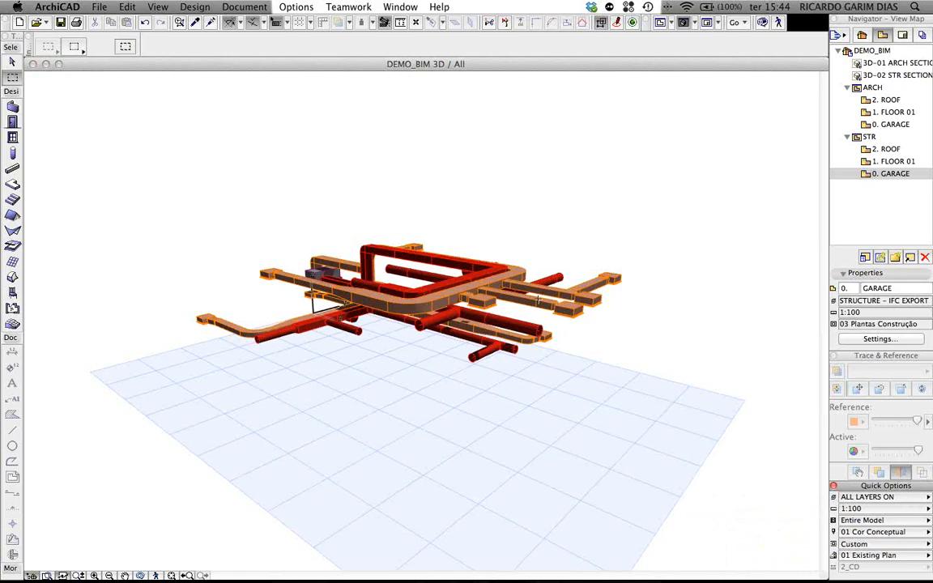
pyautogui.scroll(-3, 526, 307)
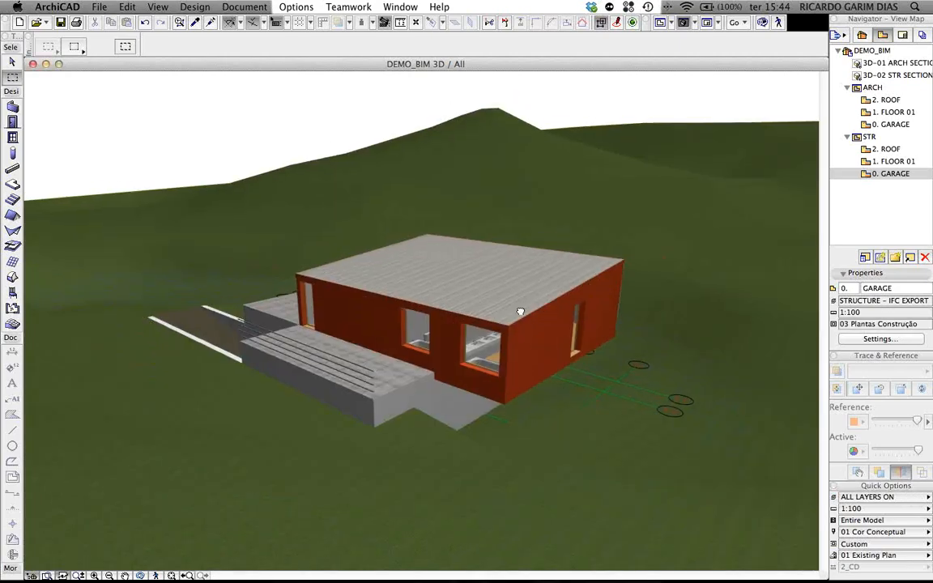
pyautogui.keyDown('shift'); pyautogui.moveTo(521, 311); pyautogui.dragTo(702, 303, button='middle'); pyautogui.keyUp('shift')
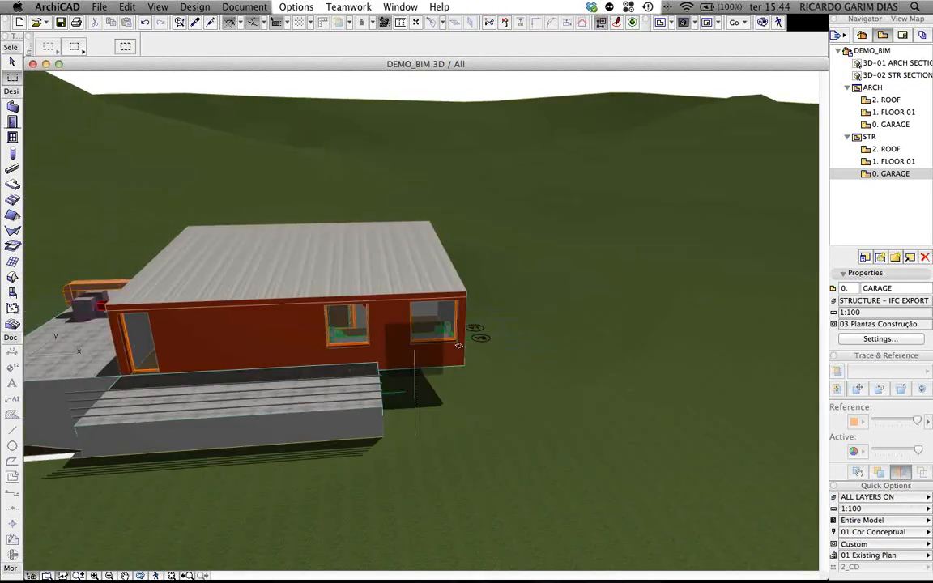
pyautogui.keyDown('shift'); pyautogui.moveTo(458, 346); pyautogui.dragTo(477, 400, button='middle'); pyautogui.keyUp('shift')
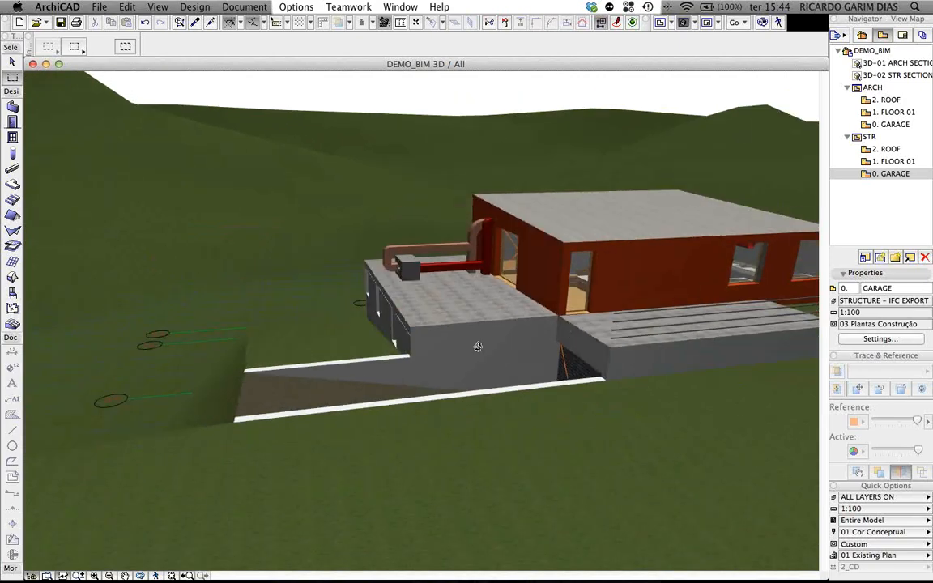
# Step: Switch to Finder and show the exported files in the IFC folder as a detailed list
pyautogui.keyDown('shift'); pyautogui.moveTo(470, 344); pyautogui.dragTo(627, 319, button='middle'); pyautogui.keyUp('shift')
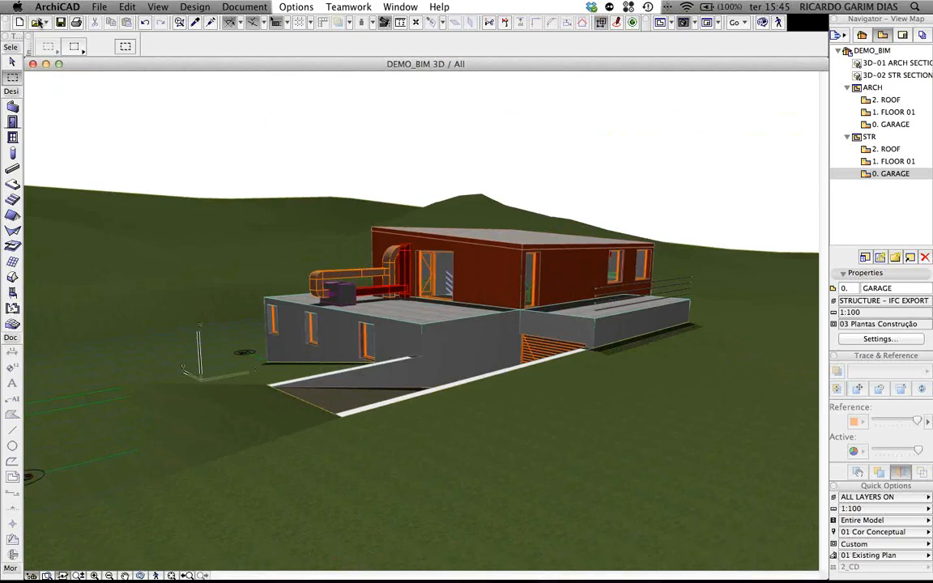
pyautogui.click(38, 23)
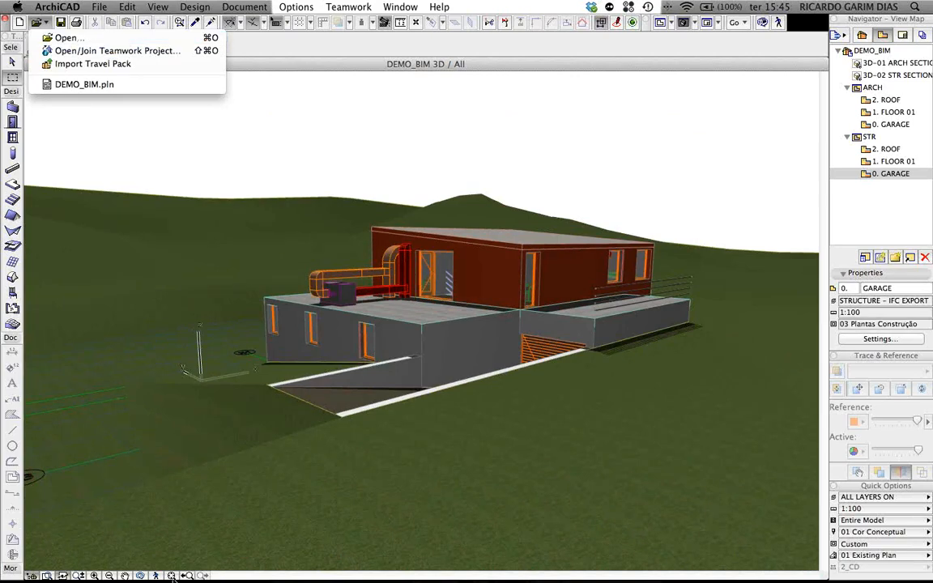
pyautogui.click(203, 518)
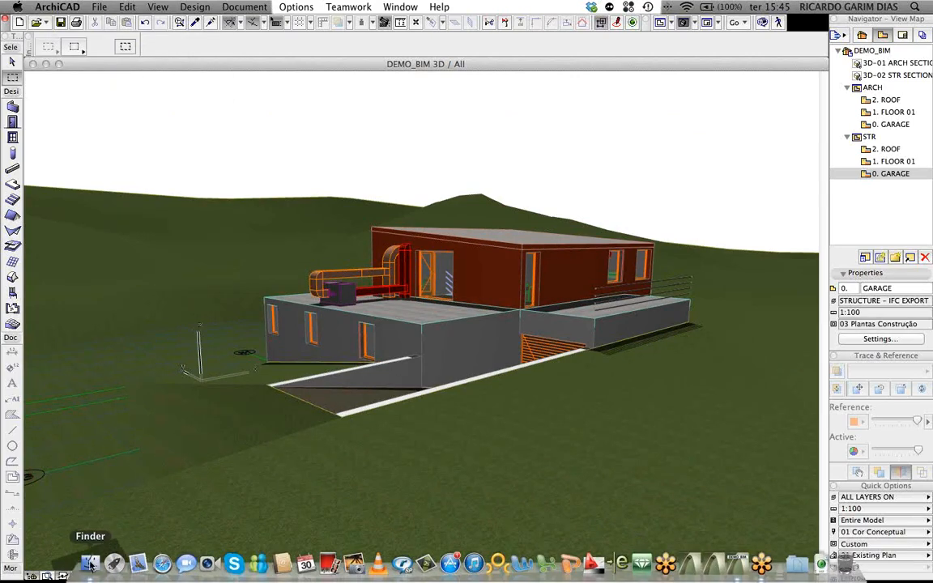
pyautogui.click(89, 558)
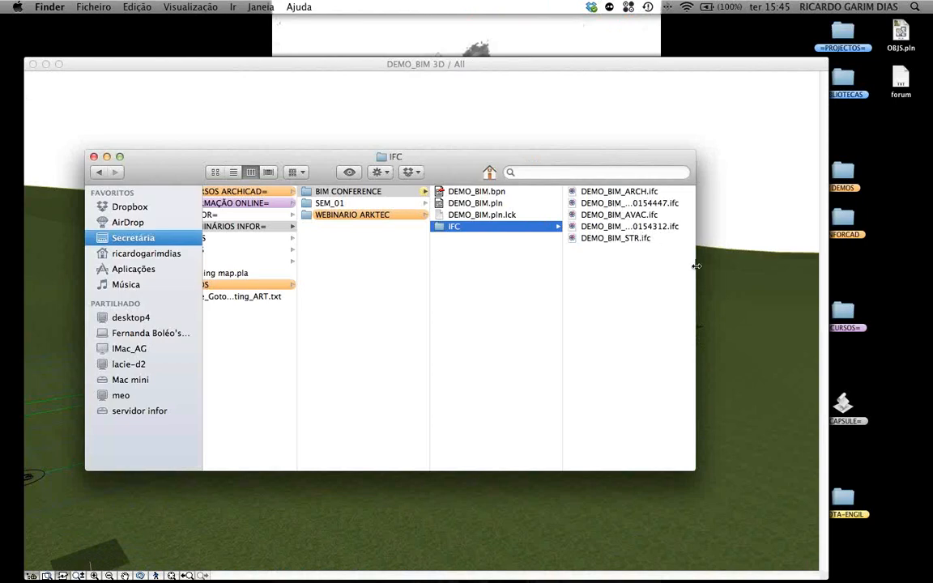
pyautogui.moveTo(696, 266); pyautogui.dragTo(813, 266)
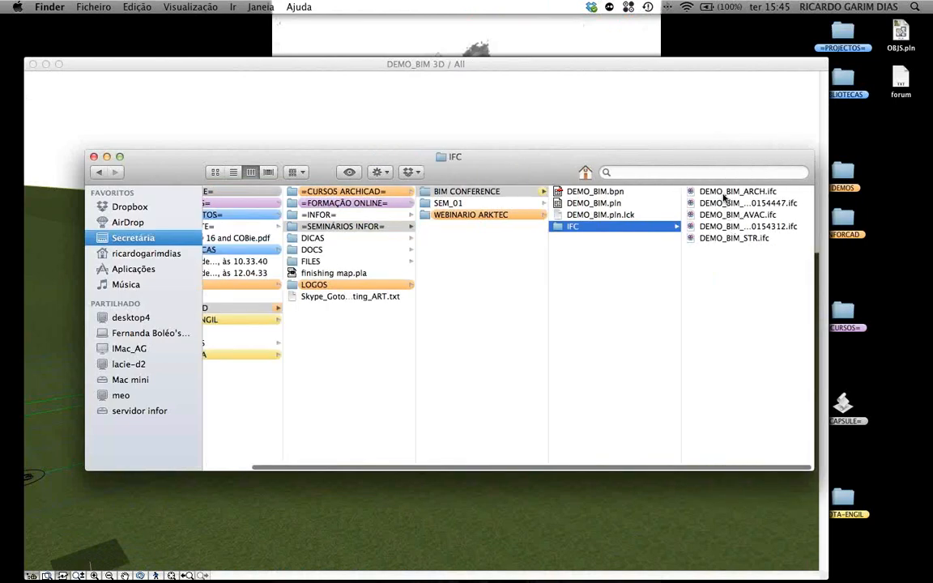
pyautogui.click(723, 193)
pyautogui.click(233, 172)
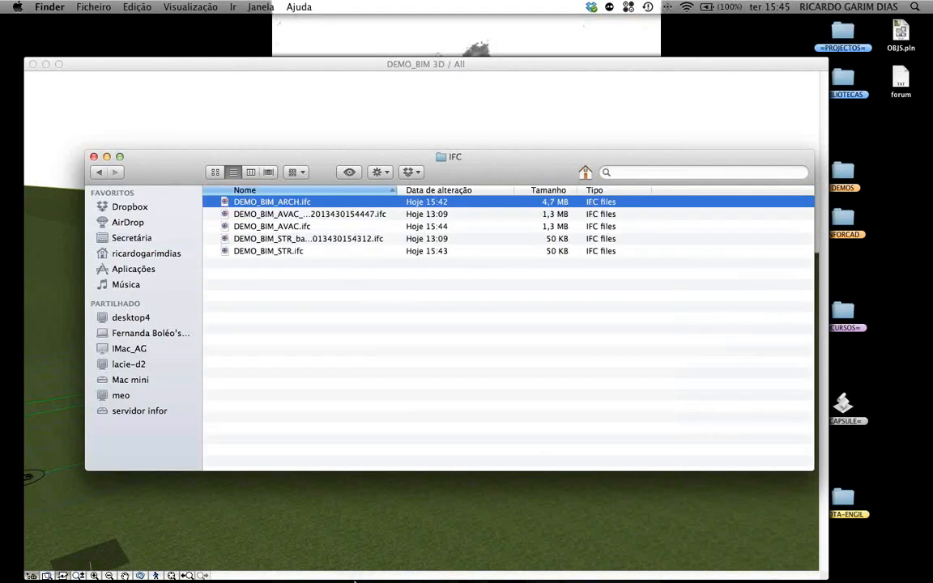
# Step: Open DEMO_BIM_STR.ifc in Solibri Model Viewer and dismiss the layout tip
pyautogui.moveTo(306, 564)
pyautogui.moveTo(265, 252); pyautogui.dragTo(497, 572)
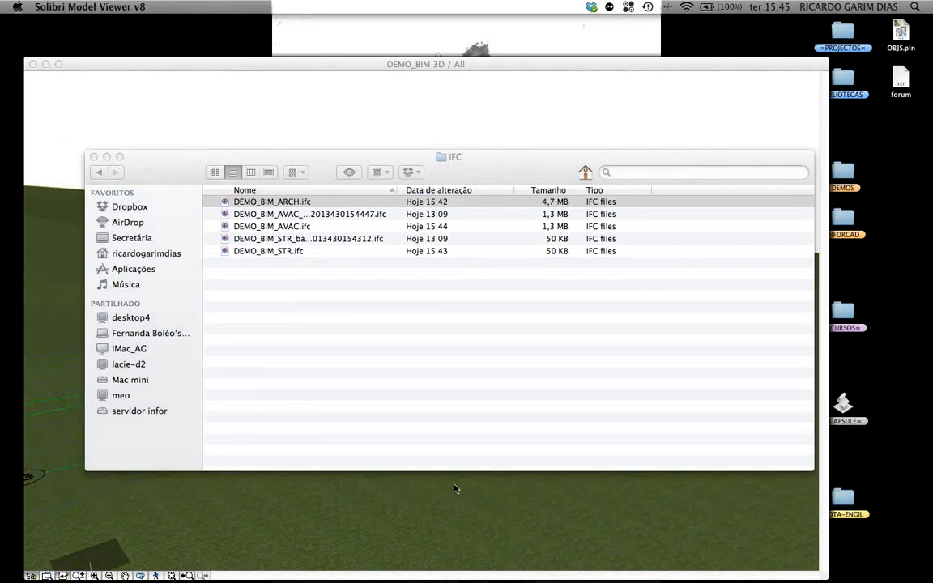
pyautogui.moveTo(500, 565)
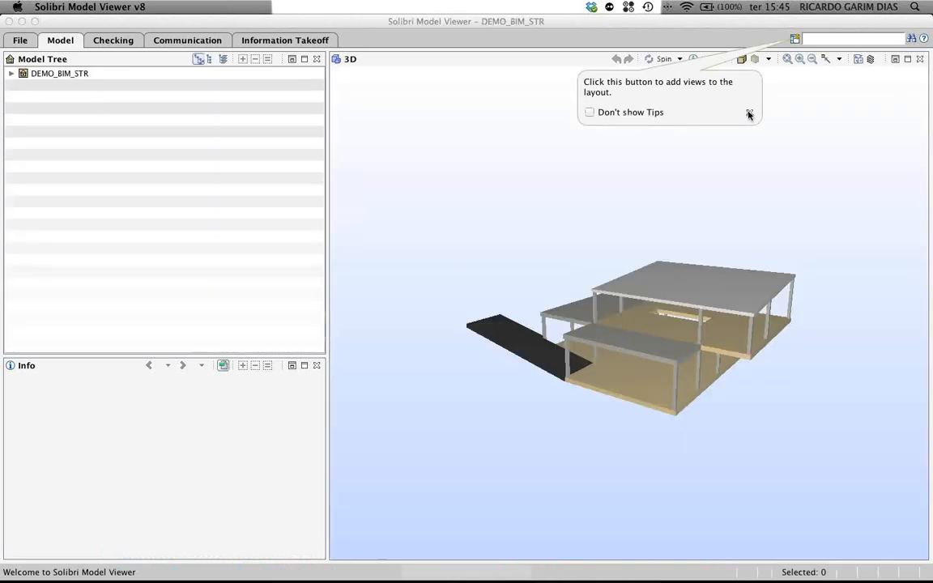
pyautogui.click(748, 114)
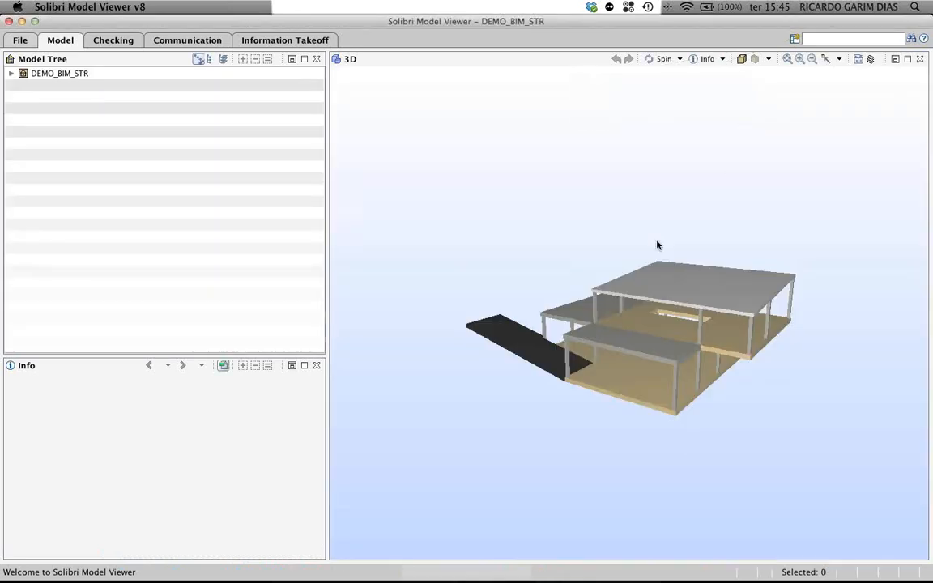
# Step: Examine the upper roof slab's identification, quantities, material, relations, classification and location data
pyautogui.click(682, 289)
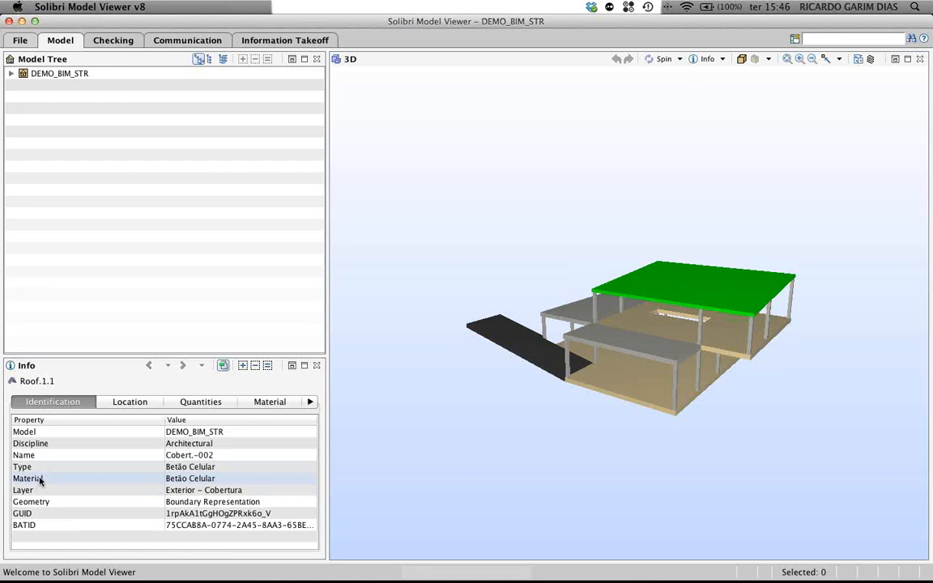
pyautogui.click(201, 404)
pyautogui.click(256, 401)
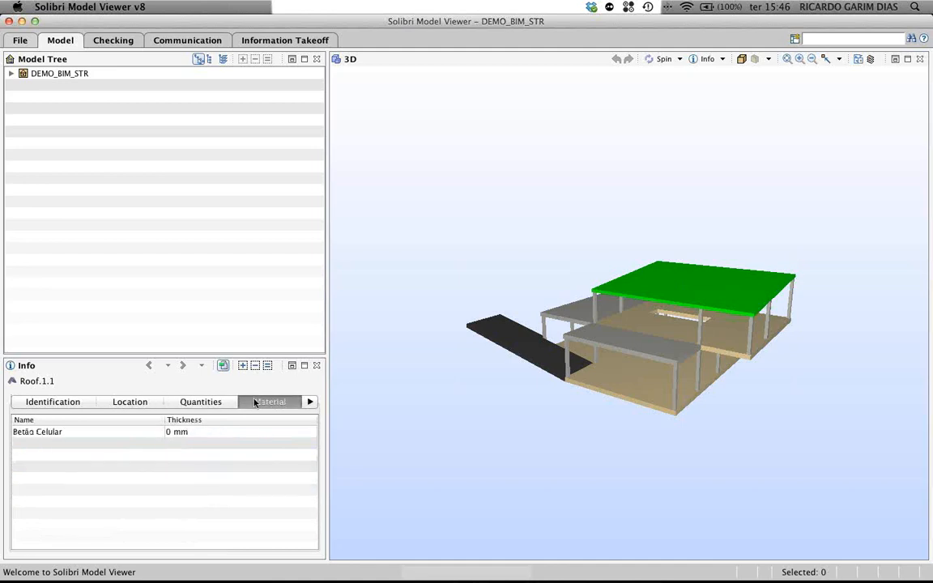
pyautogui.click(312, 403)
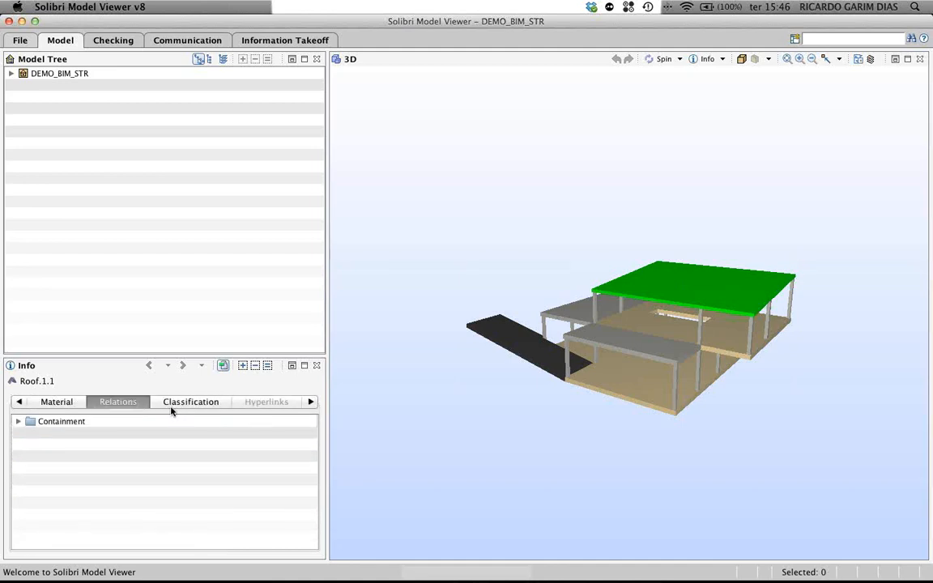
pyautogui.click(191, 403)
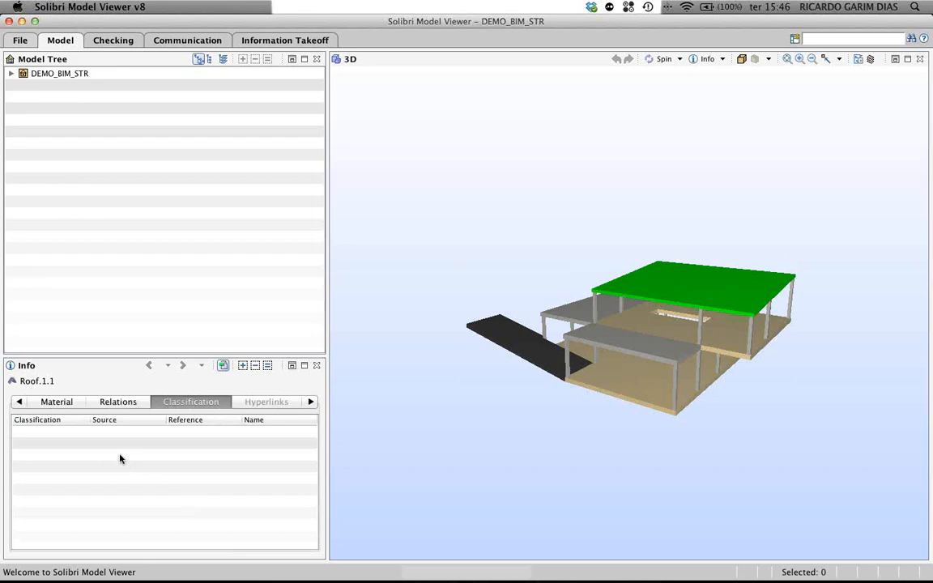
pyautogui.click(20, 402)
pyautogui.click(19, 403)
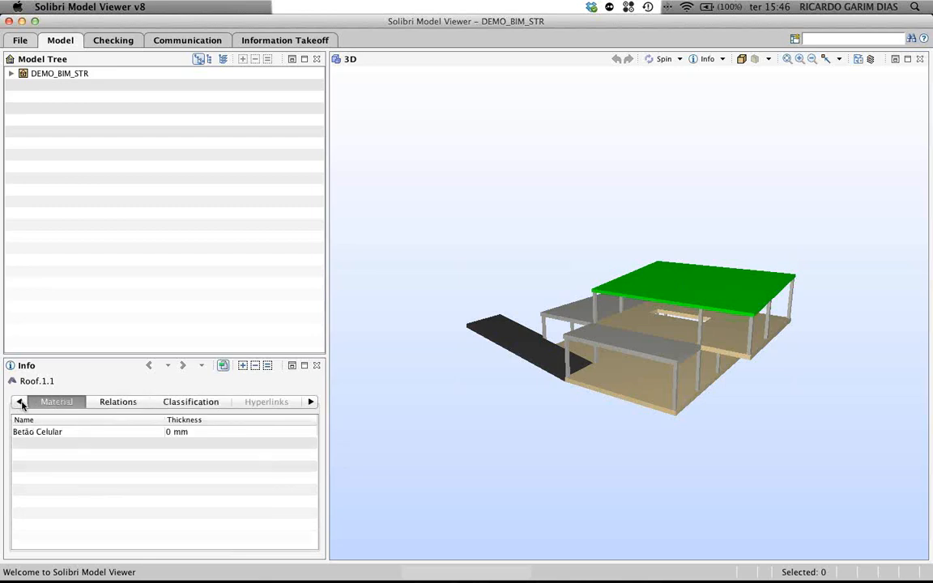
pyautogui.click(19, 402)
pyautogui.click(19, 402)
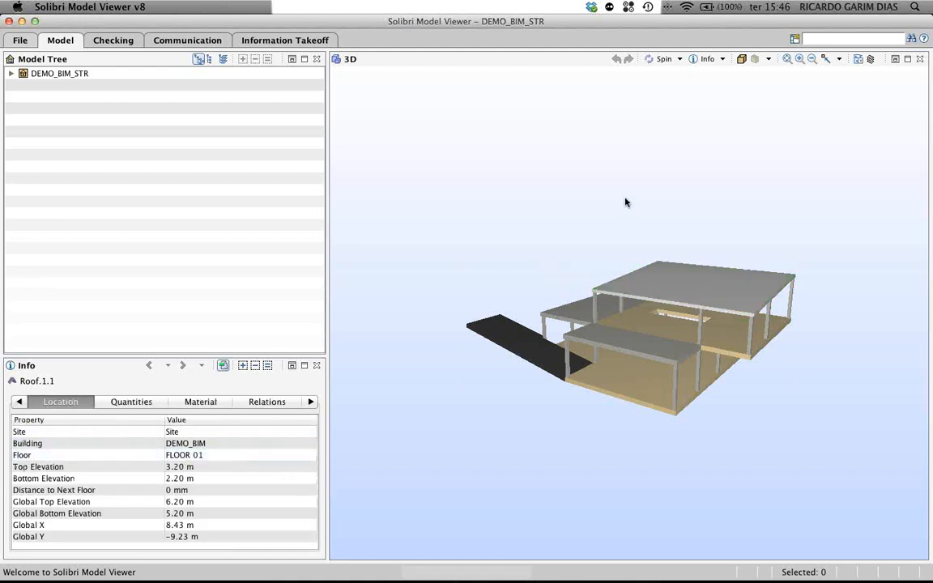
# Step: Switch the 3D navigation mode to Pan and inspect the structural model from the opposite side
pyautogui.click(678, 60)
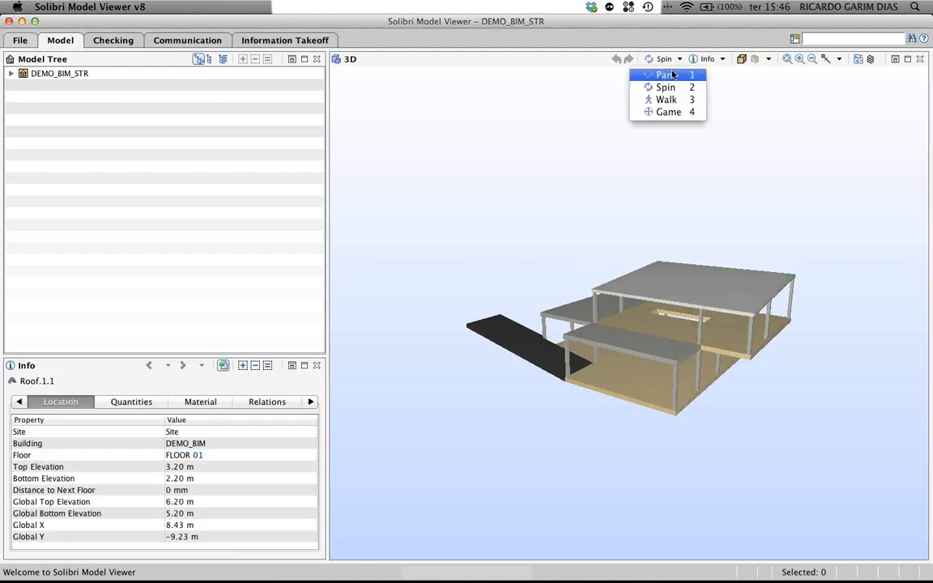
pyautogui.click(659, 76)
pyautogui.moveTo(562, 290); pyautogui.dragTo(581, 289)
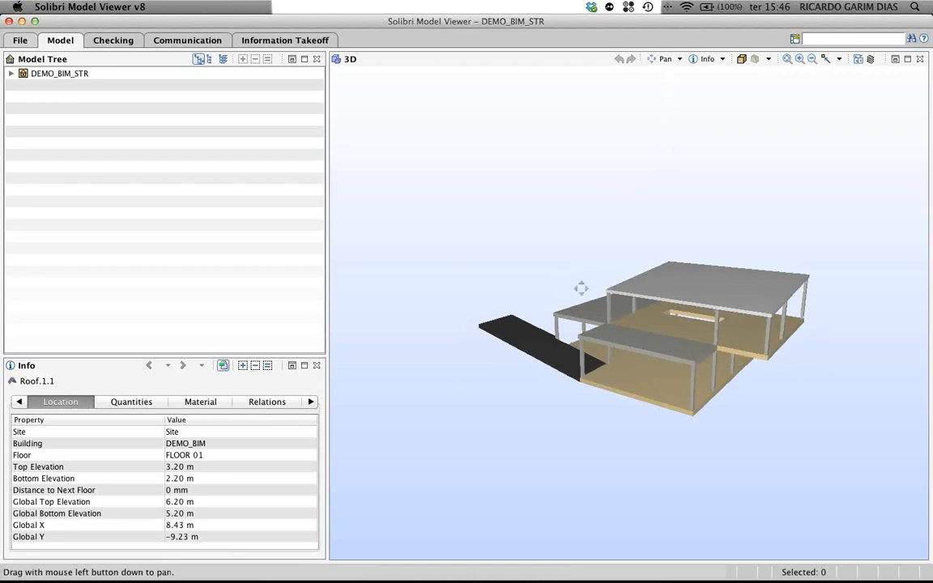
pyautogui.moveTo(647, 297); pyautogui.dragTo(861, 302, button='middle')
pyautogui.moveTo(572, 359); pyautogui.dragTo(718, 319, button='middle')
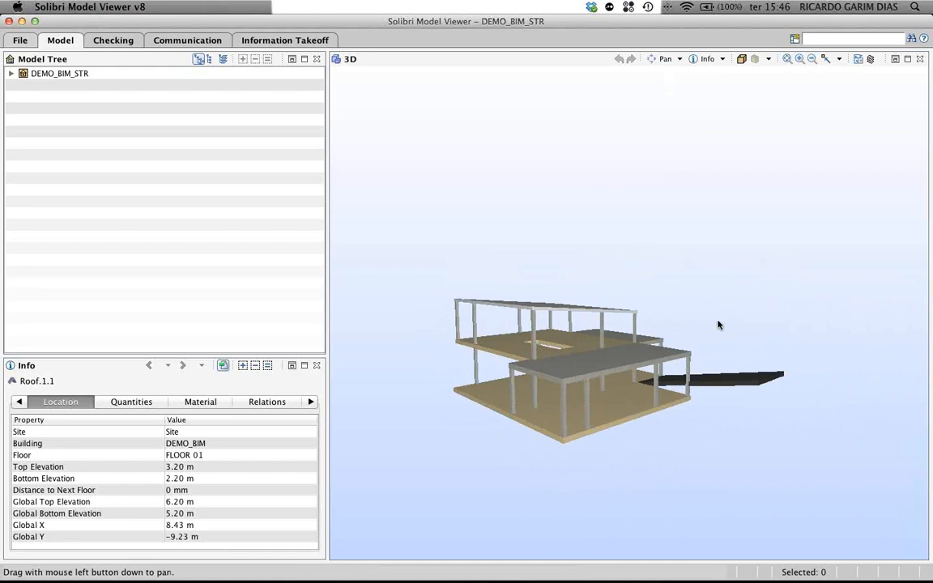
# Step: Close the structural model, then open DEMO_BIM_AVAC.ifc from the BIM CONFERENCE project's IFC folder and inspect the ductwork
pyautogui.click(27, 40)
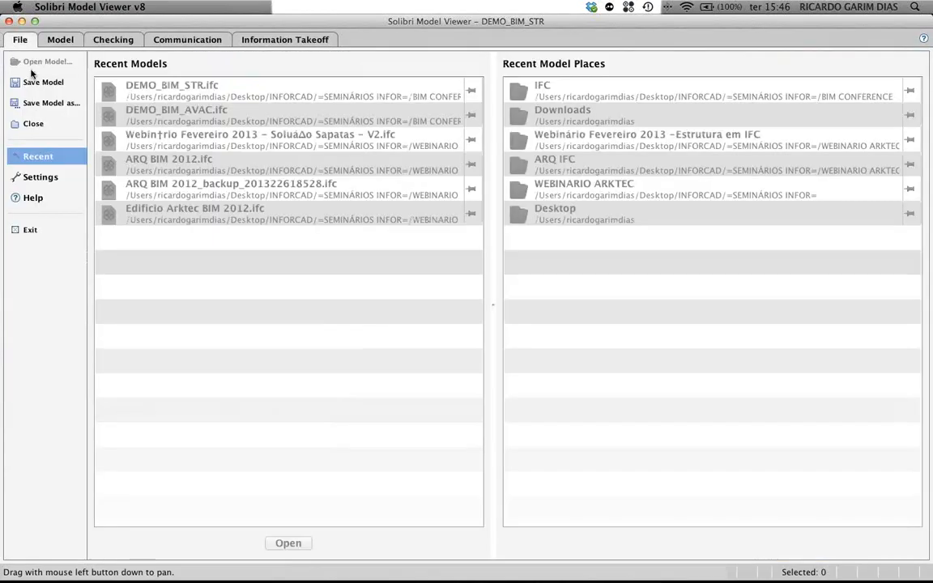
pyautogui.click(30, 121)
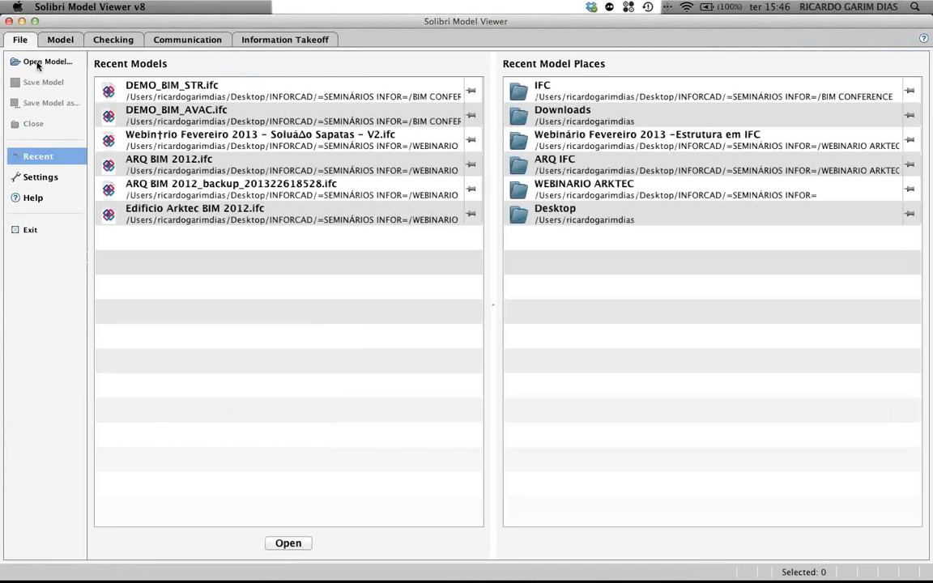
pyautogui.click(37, 65)
pyautogui.click(324, 251)
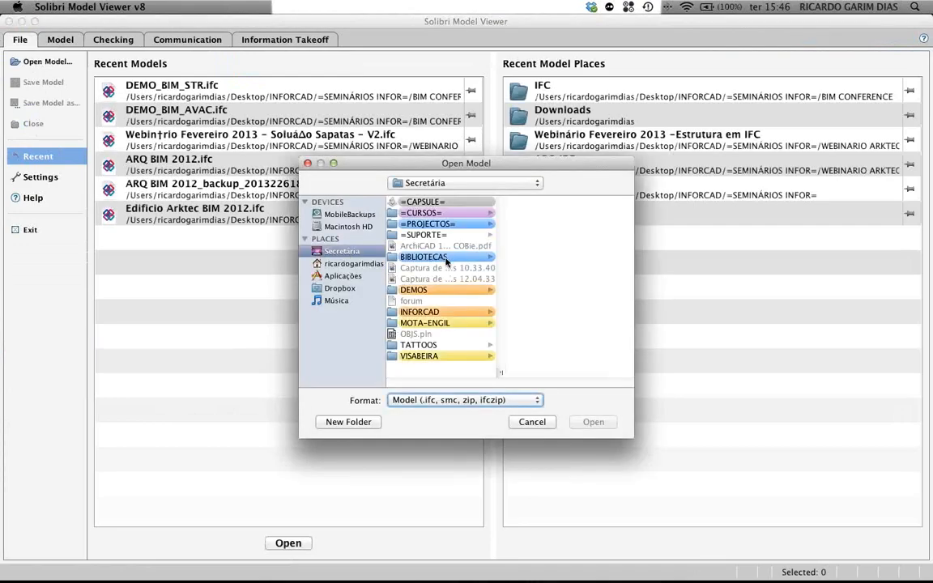
pyautogui.click(421, 311)
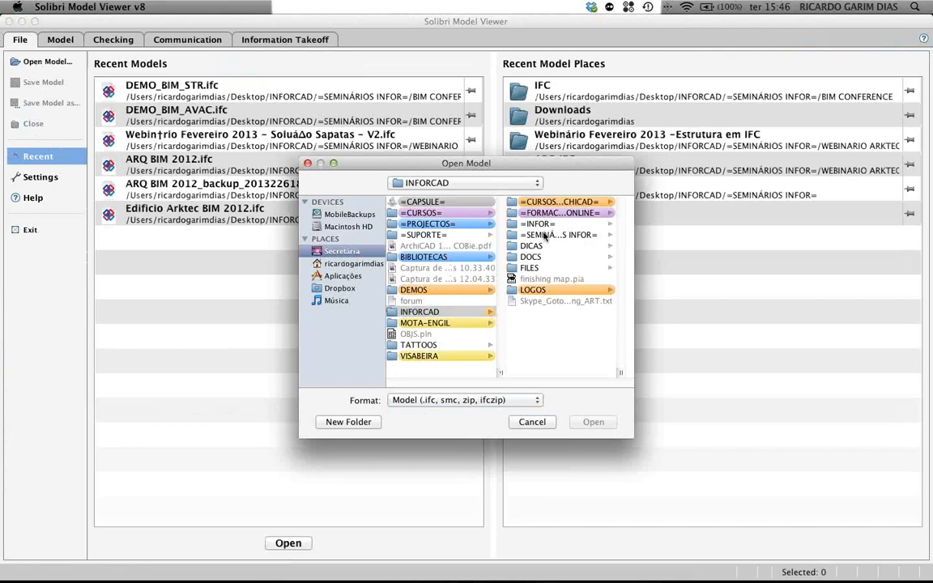
pyautogui.click(544, 235)
pyautogui.click(546, 201)
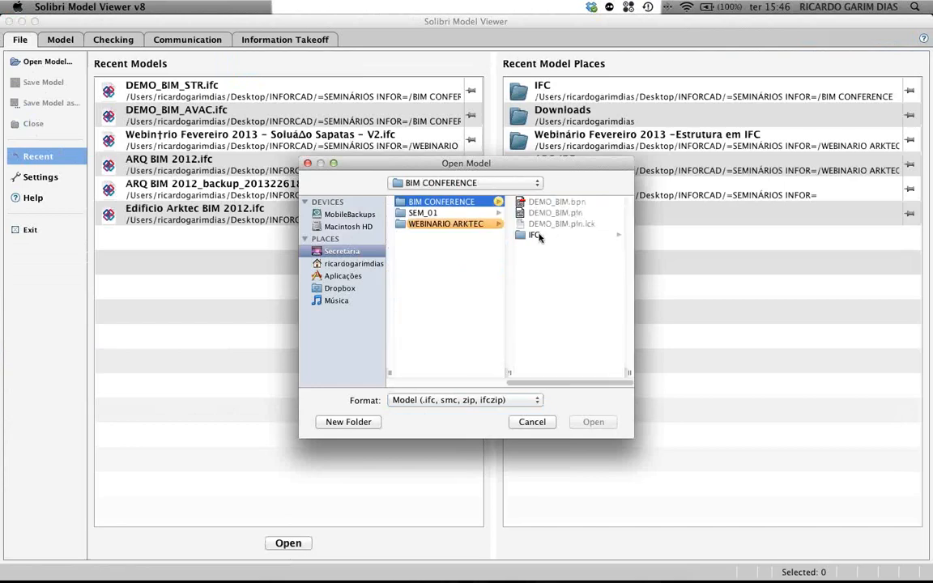
pyautogui.click(534, 235)
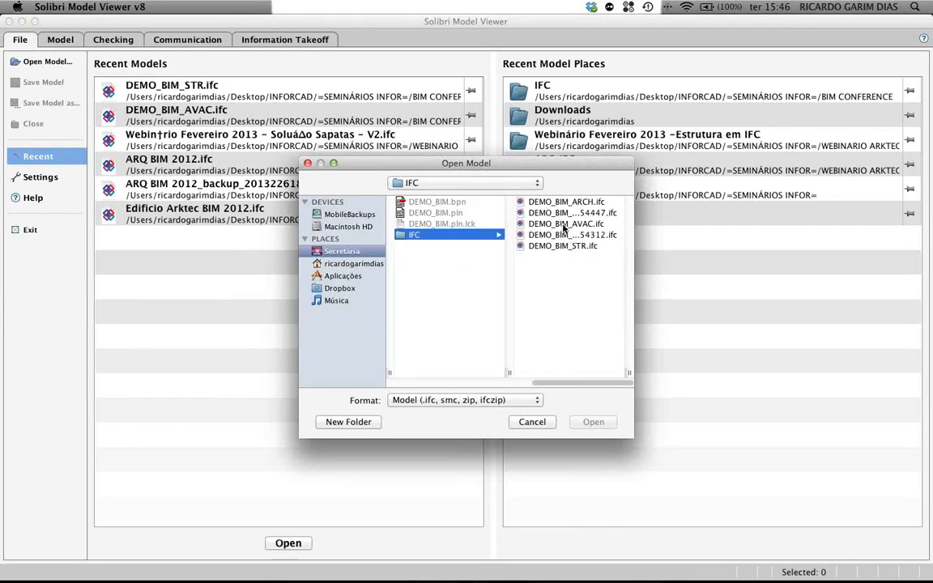
pyautogui.click(565, 224)
pyautogui.click(594, 420)
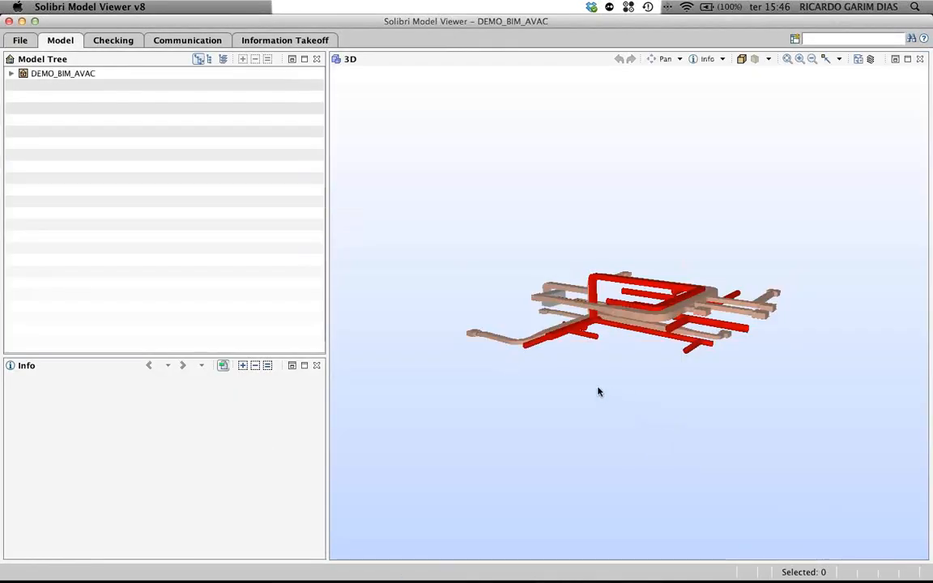
pyautogui.moveTo(604, 393); pyautogui.dragTo(528, 366)
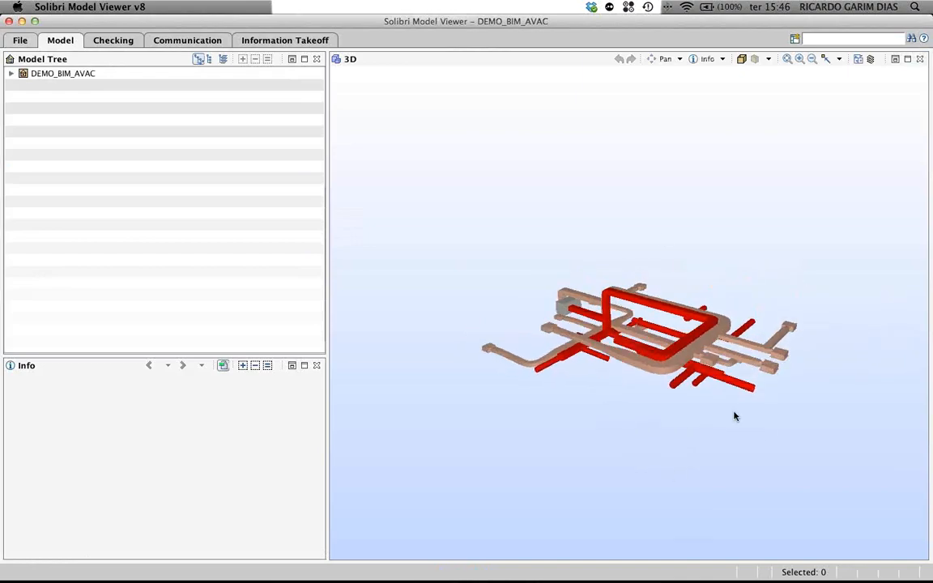
pyautogui.moveTo(666, 458); pyautogui.dragTo(624, 268)
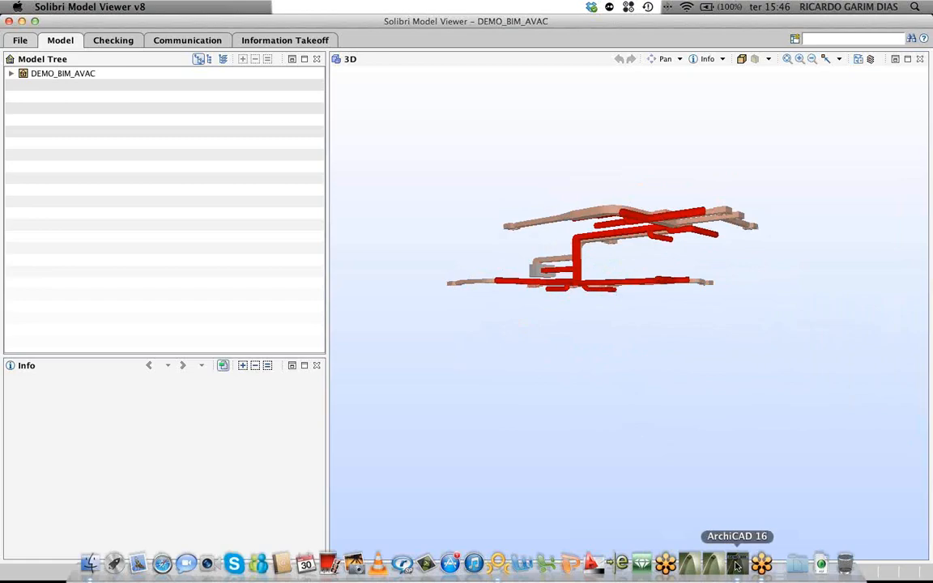
# Step: Switch to ArchiCAD and open DEMO_BIM_STR.ifc in a new instance using General Translator
pyautogui.click(737, 565)
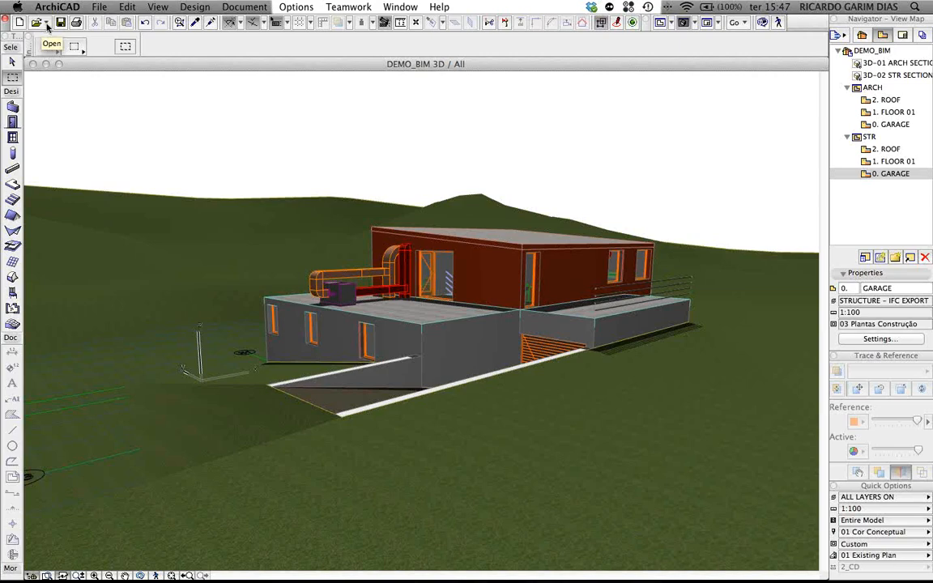
pyautogui.click(47, 24)
pyautogui.click(48, 36)
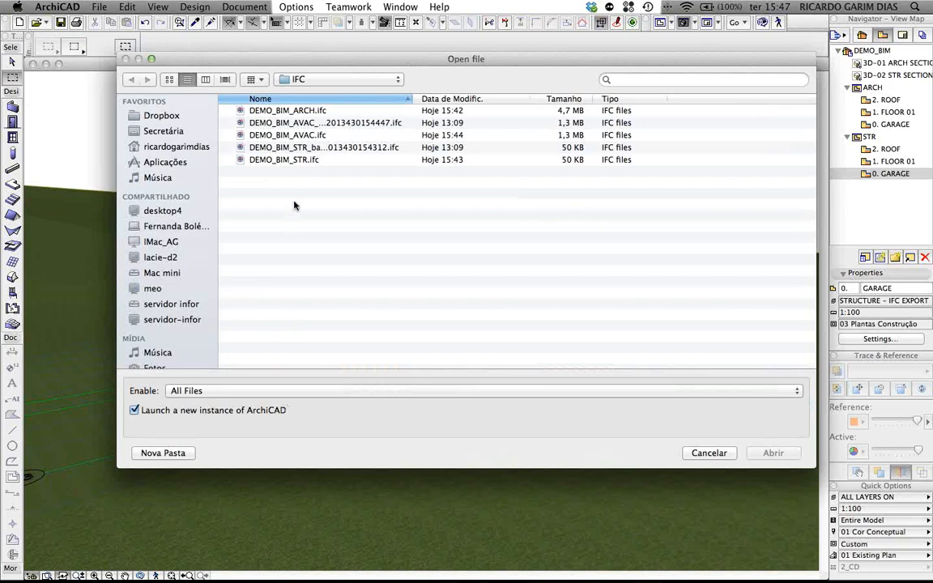
pyautogui.click(295, 159)
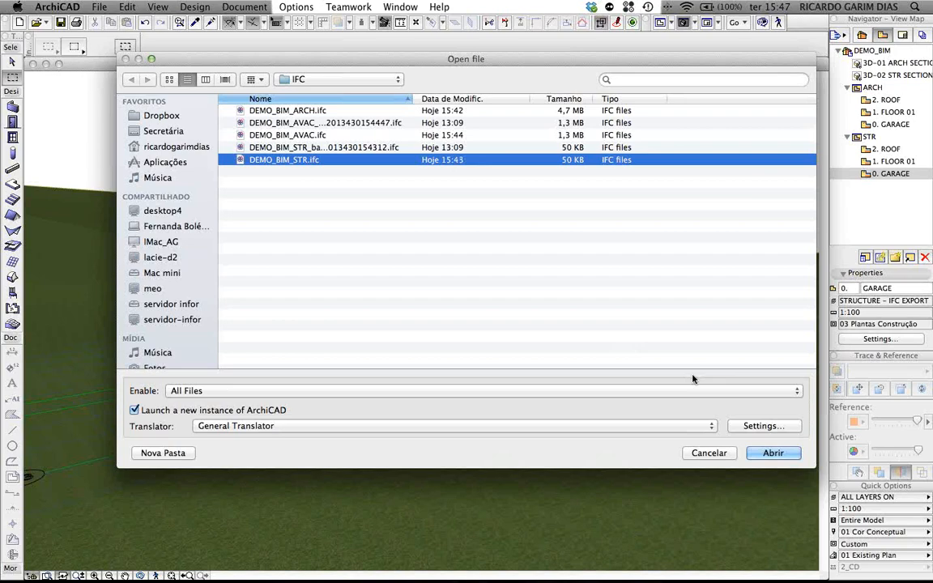
pyautogui.click(769, 453)
pyautogui.click(773, 452)
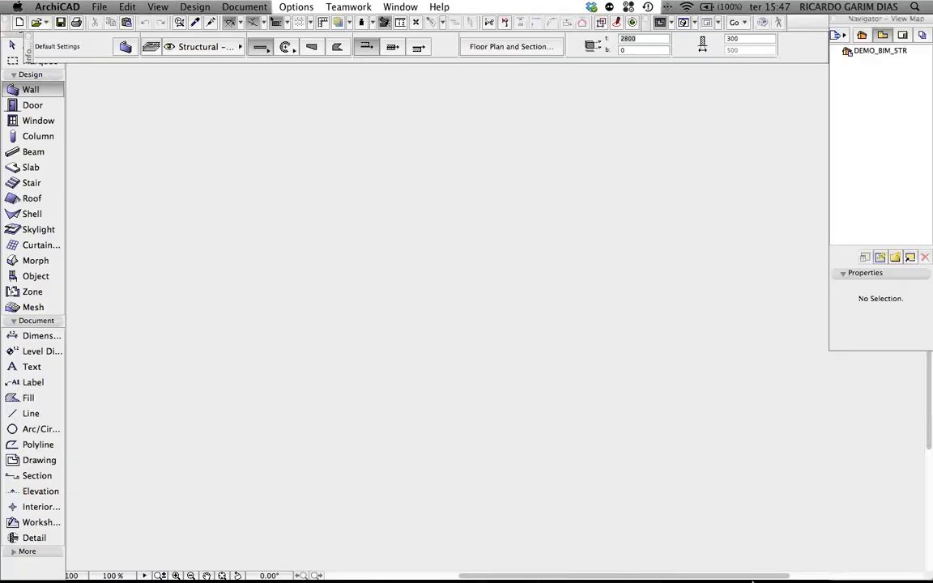
# Step: Show the imported structural model in 3D and inspect its slabs, columns and ramp from several angles
pyautogui.moveTo(753, 581)
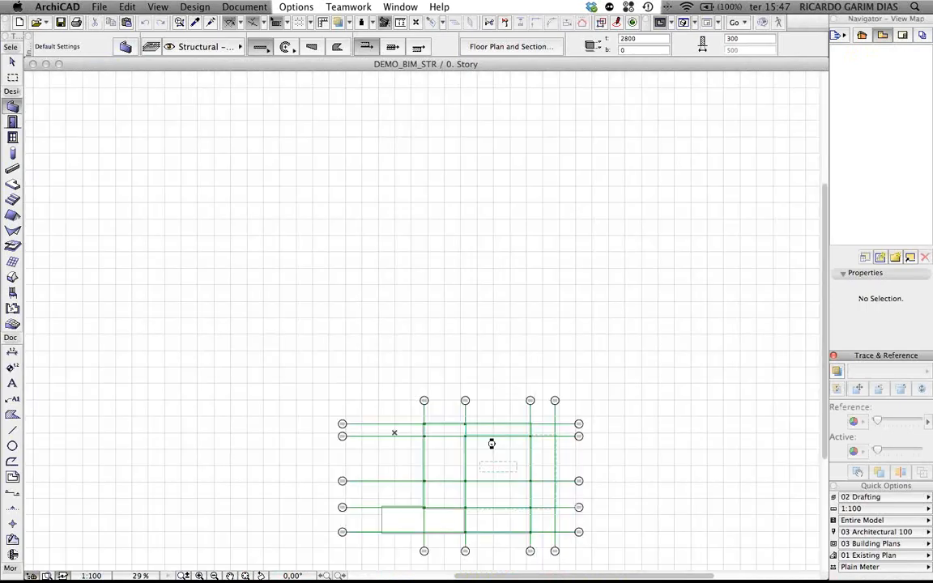
pyautogui.middleClick(491, 444)
pyautogui.moveTo(491, 444); pyautogui.dragTo(489, 373, button='middle')
pyautogui.press('F3')
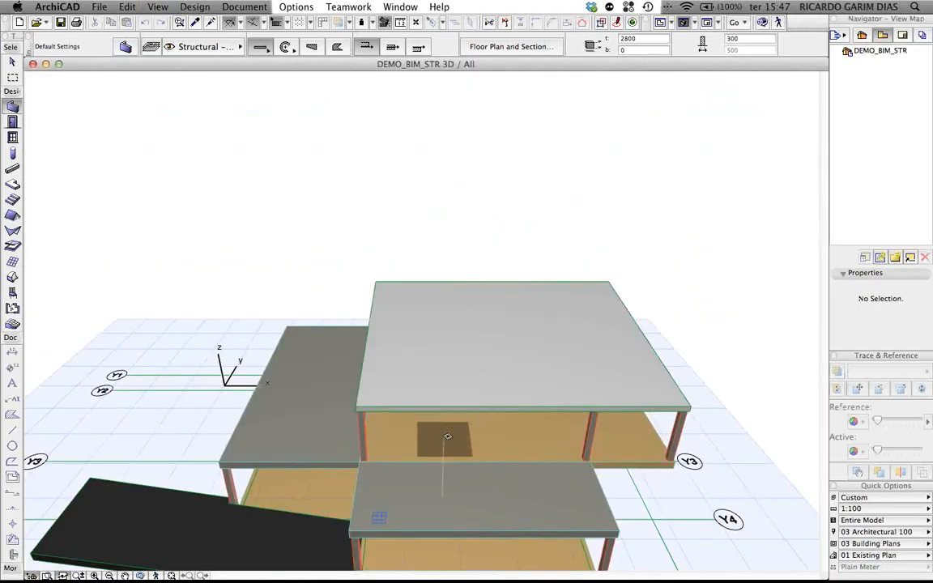
pyautogui.moveTo(446, 422); pyautogui.dragTo(597, 331, button='middle')
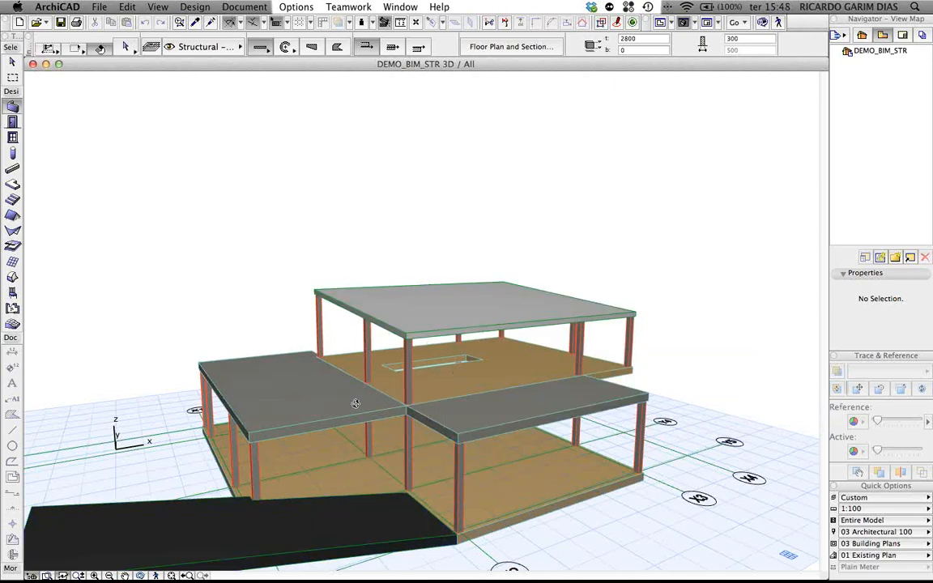
pyautogui.keyDown('shift'); pyautogui.moveTo(355, 404); pyautogui.dragTo(417, 347, button='middle'); pyautogui.keyUp('shift')
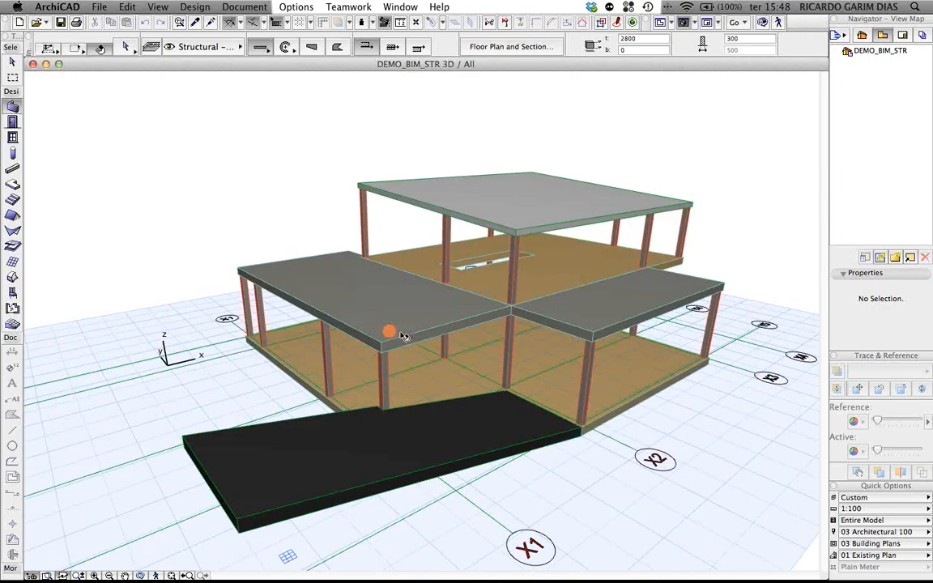
# Step: Select the slab above the ramp and check which IFC Import layer it is assigned to
pyautogui.click(395, 330)
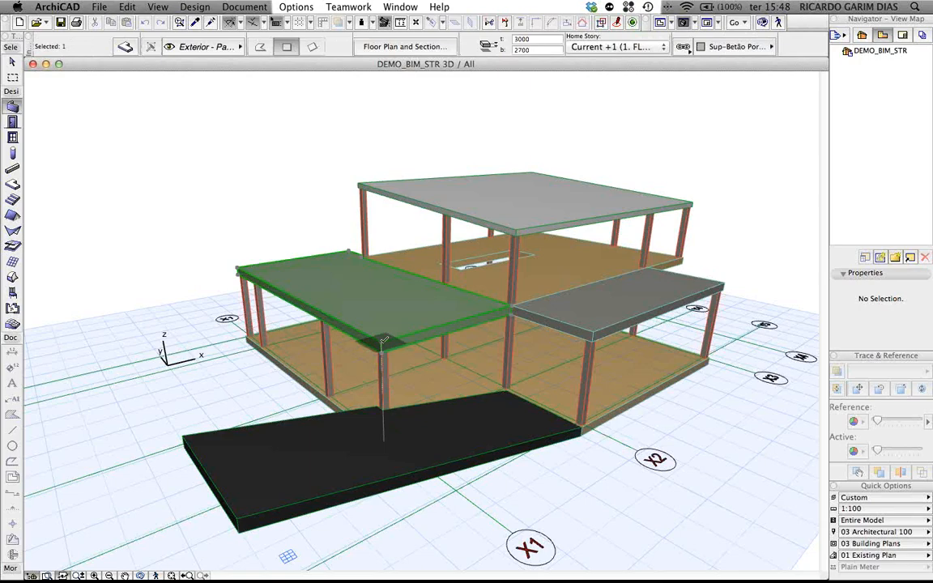
pyautogui.click(212, 47)
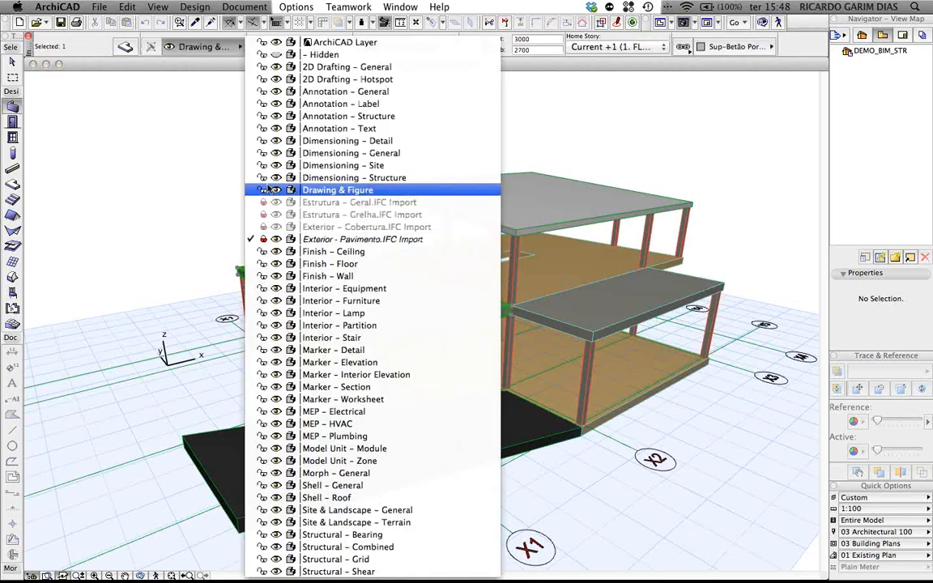
pyautogui.click(267, 238)
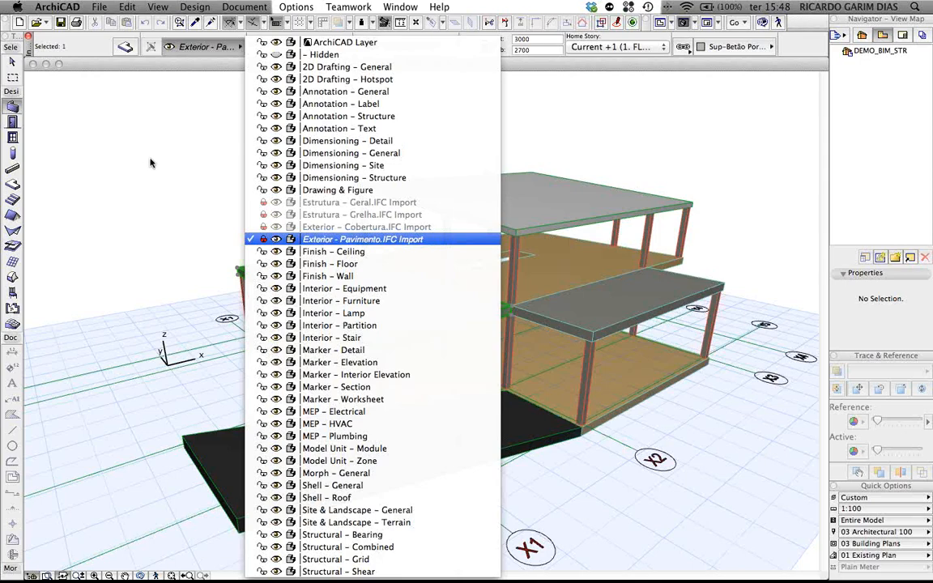
pyautogui.click(149, 164)
pyautogui.click(99, 6)
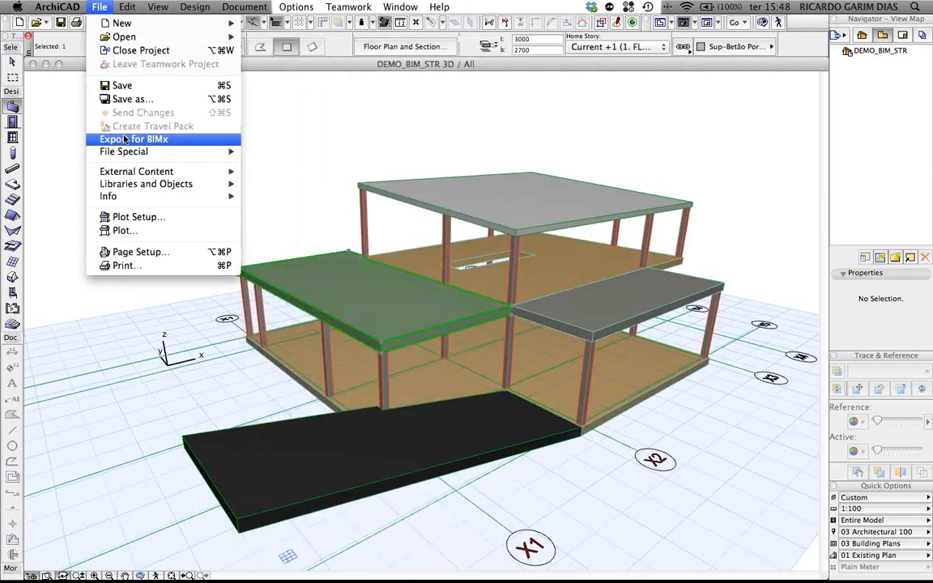
pyautogui.moveTo(121, 151)
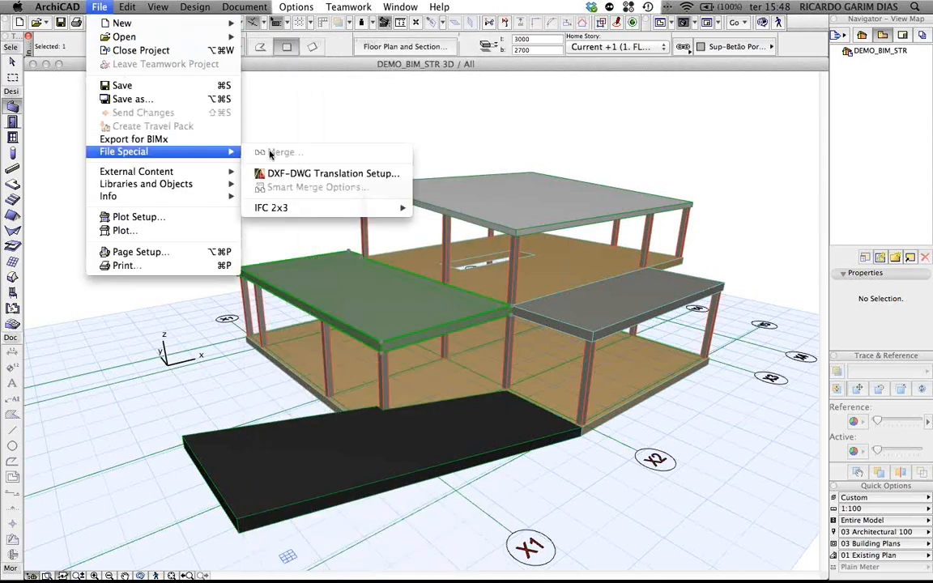
pyautogui.click(344, 97)
# Step: From the floor plan, merge DEMO_BIM_AVAC.ifc using General Translator, matching story 0. GARAGE with an elevation offset of 0
pyautogui.press('F2')
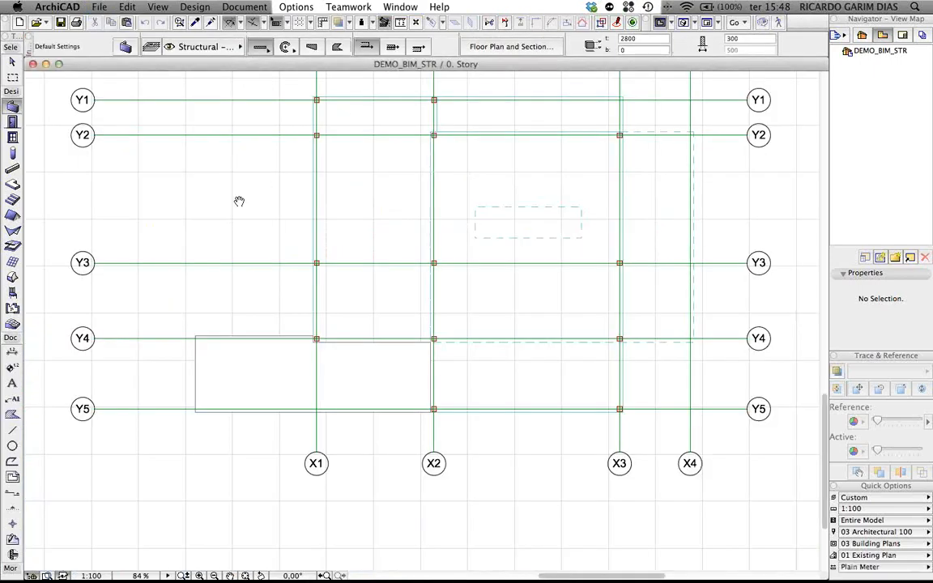
pyautogui.moveTo(240, 201); pyautogui.dragTo(217, 264, button='middle')
pyautogui.click(99, 6)
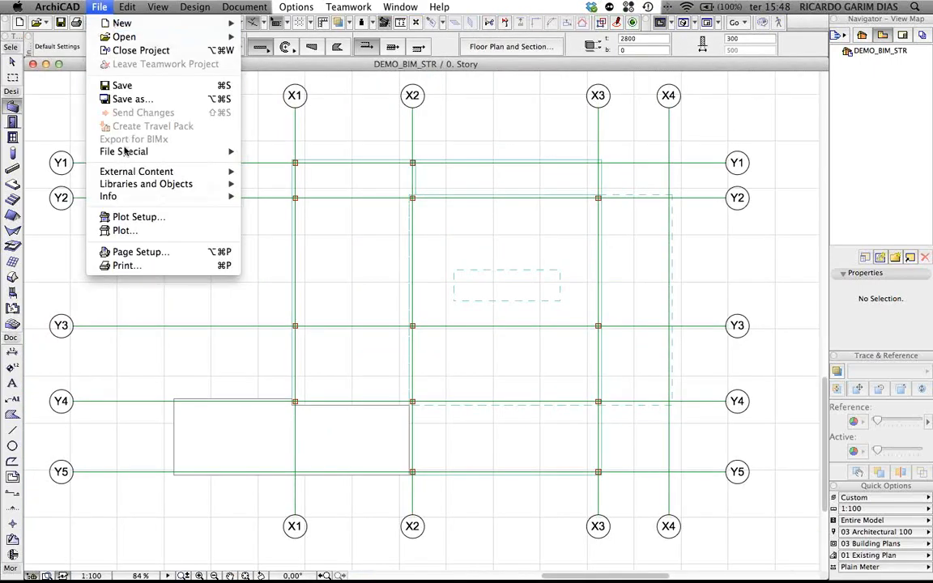
pyautogui.moveTo(162, 152)
pyautogui.click(282, 153)
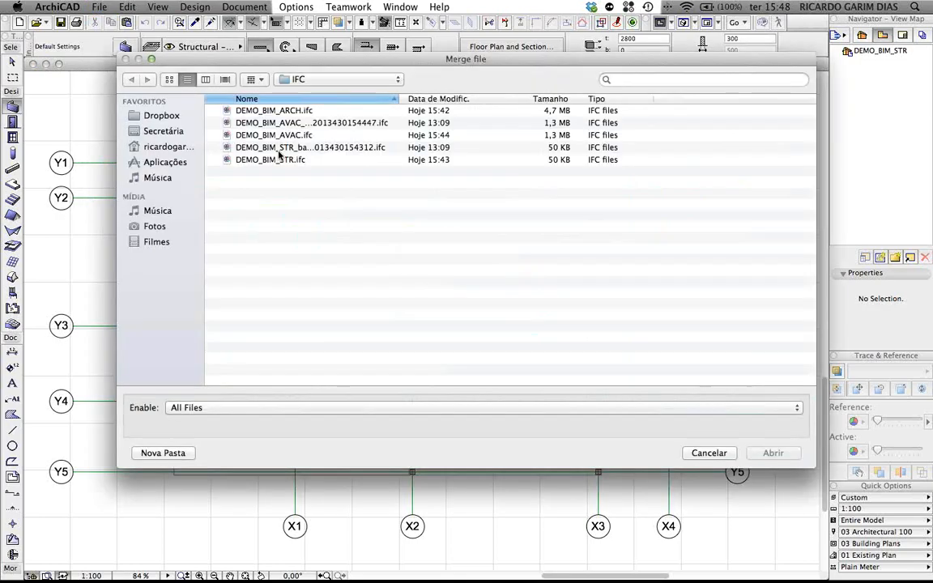
pyautogui.click(263, 136)
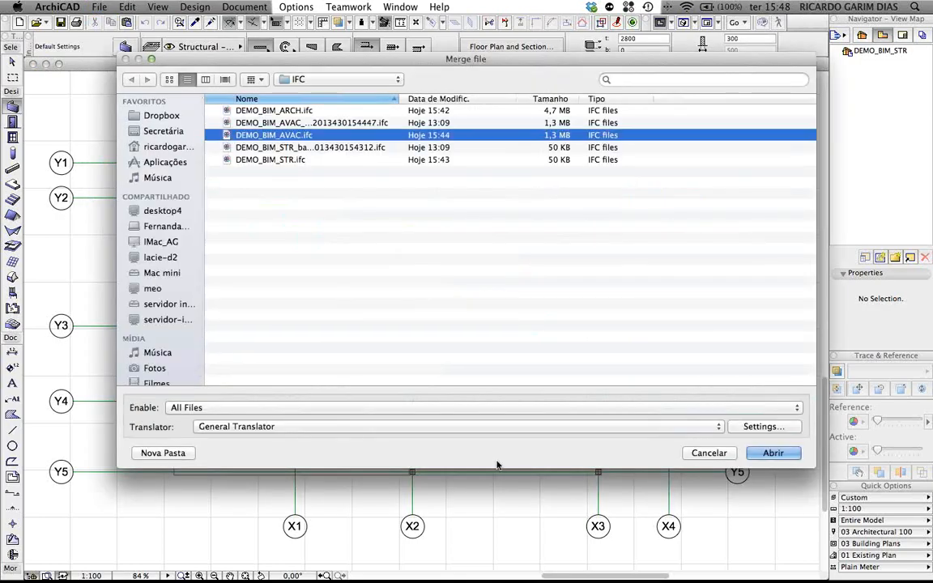
pyautogui.click(775, 454)
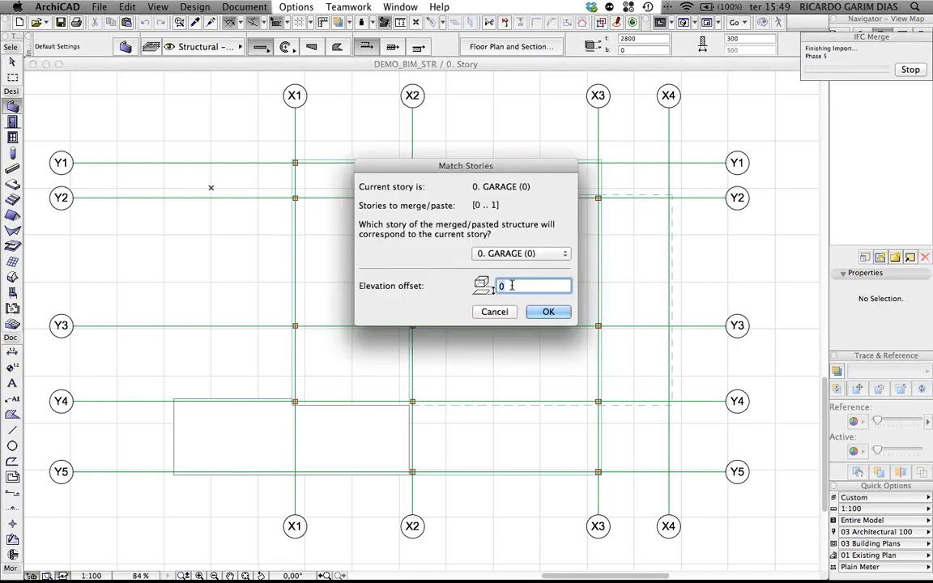
pyautogui.click(548, 312)
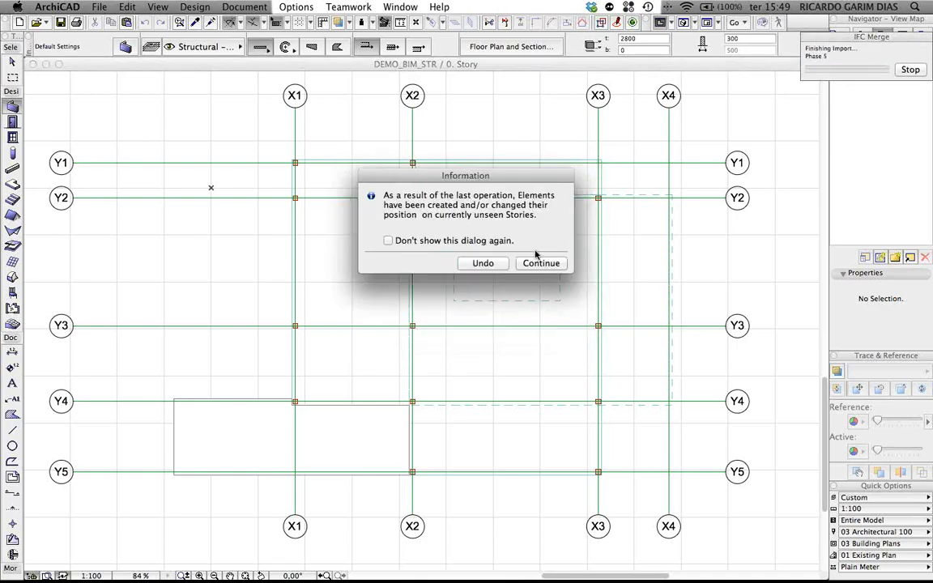
pyautogui.click(541, 264)
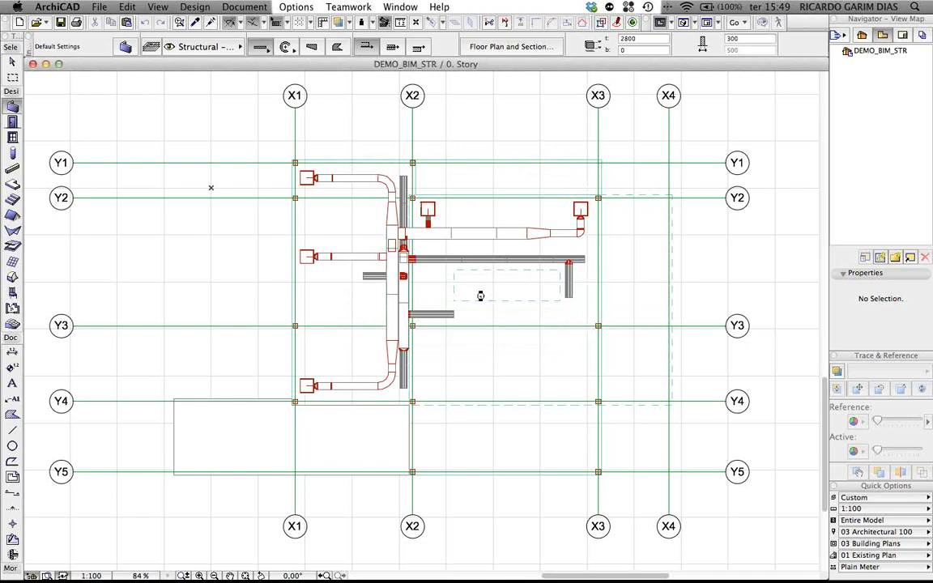
# Step: Show the merged structure and ductwork in 3D and inspect them from the opposite side
pyautogui.click(555, 246)
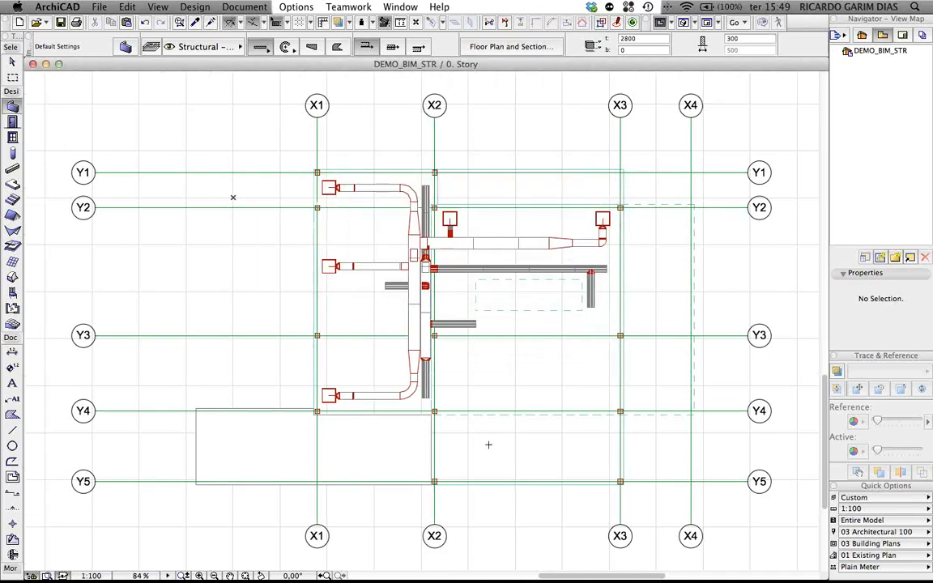
pyautogui.moveTo(543, 581)
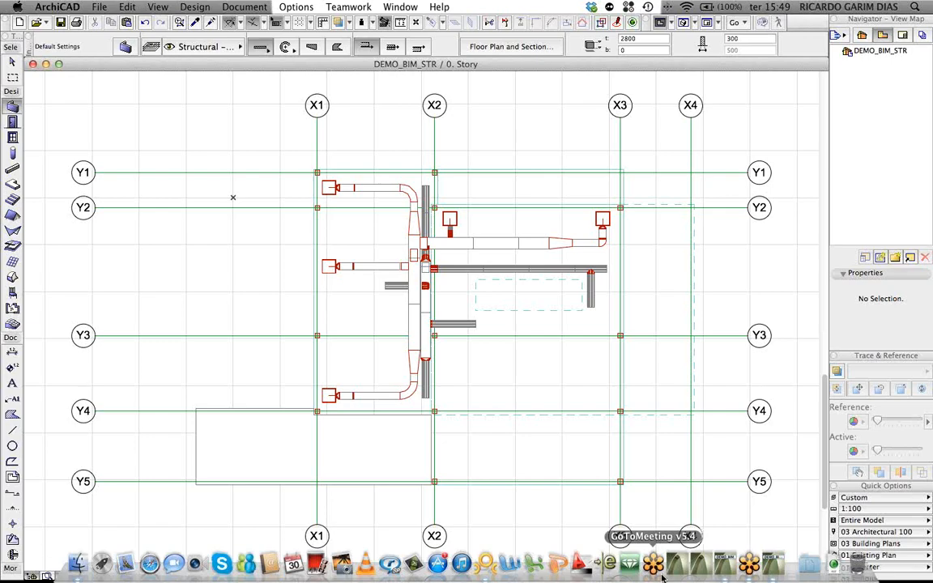
pyautogui.press('F3')
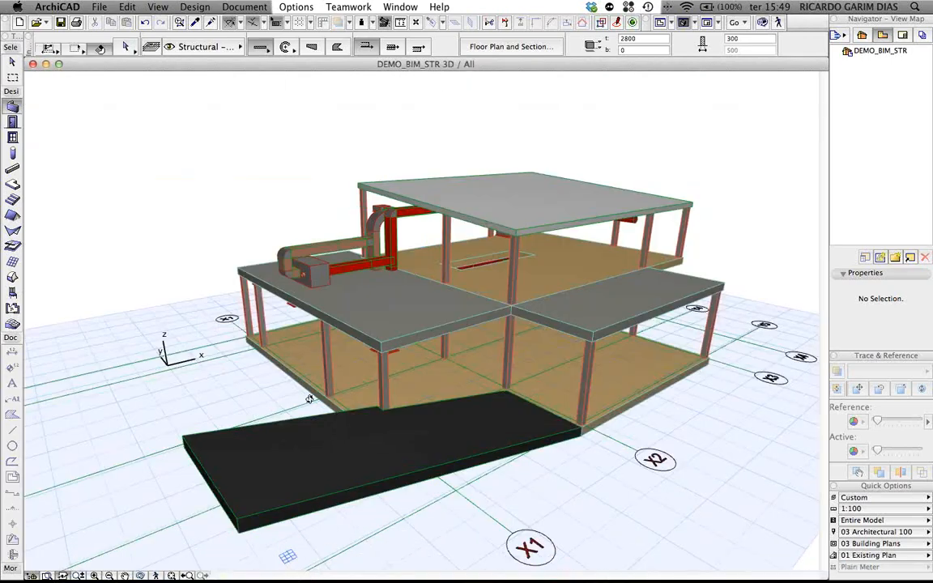
pyautogui.keyDown('shift'); pyautogui.moveTo(310, 398); pyautogui.dragTo(464, 411, button='middle'); pyautogui.keyUp('shift')
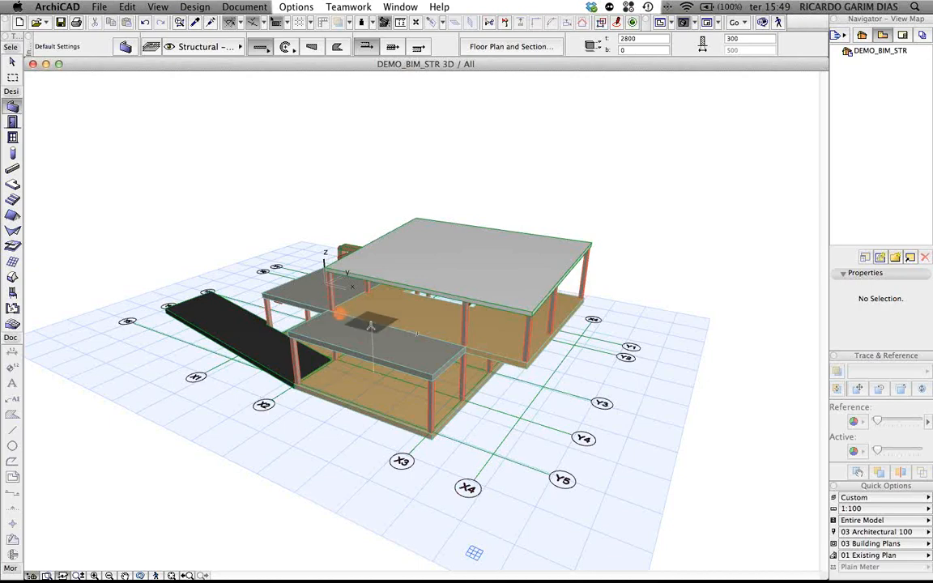
# Step: Switch to the DEMO_BIM project and review the IFC 2x3 commands for merging, change detection and model updates
pyautogui.click(726, 565)
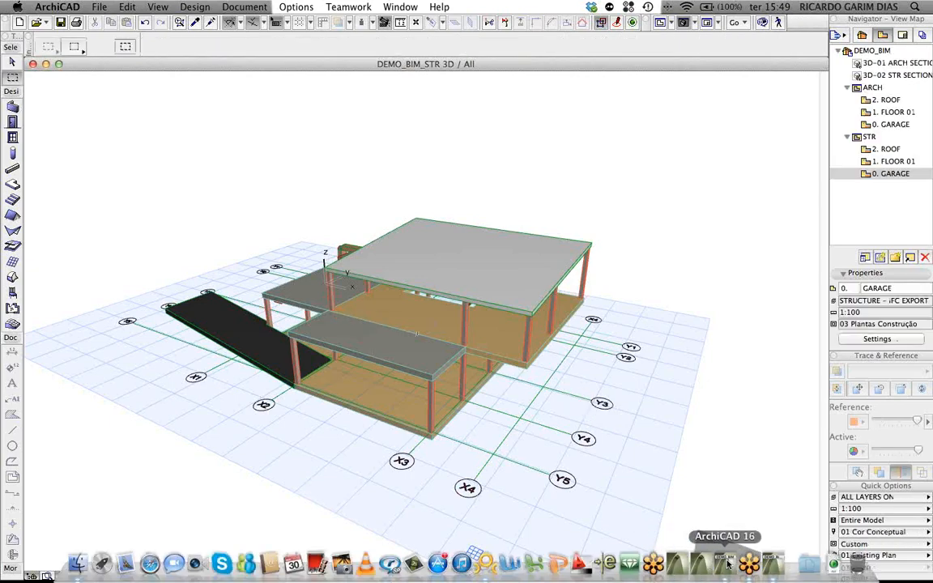
pyautogui.click(100, 7)
pyautogui.moveTo(162, 151)
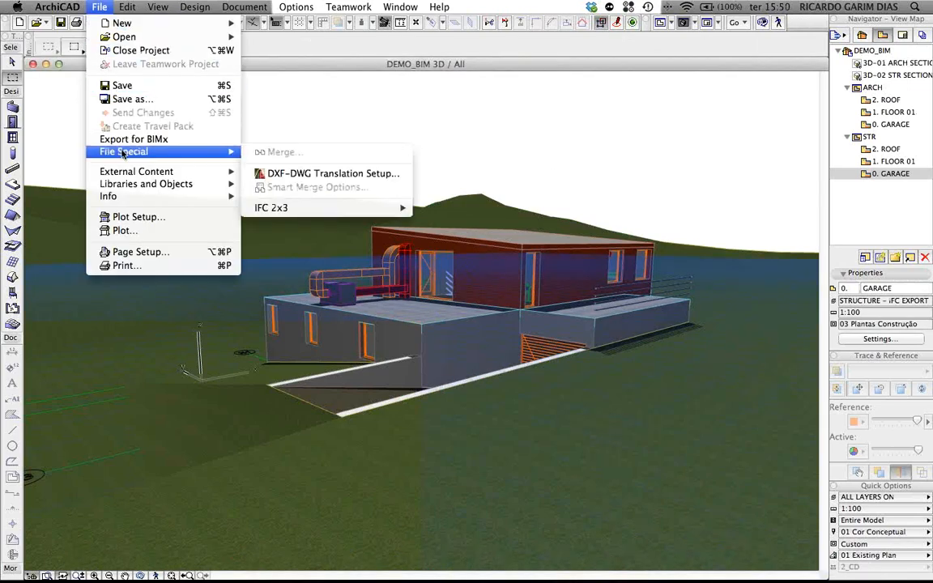
pyautogui.moveTo(268, 205)
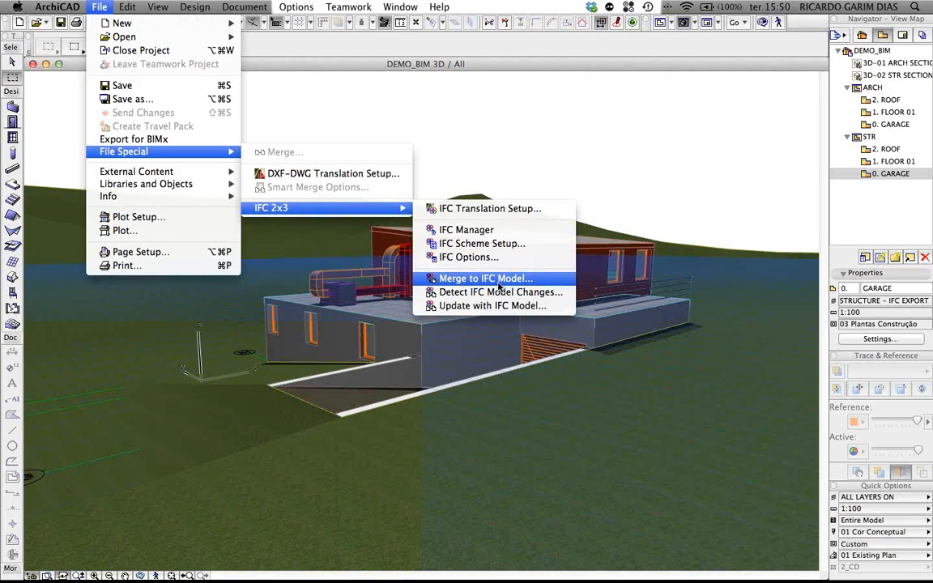
pyautogui.click(514, 158)
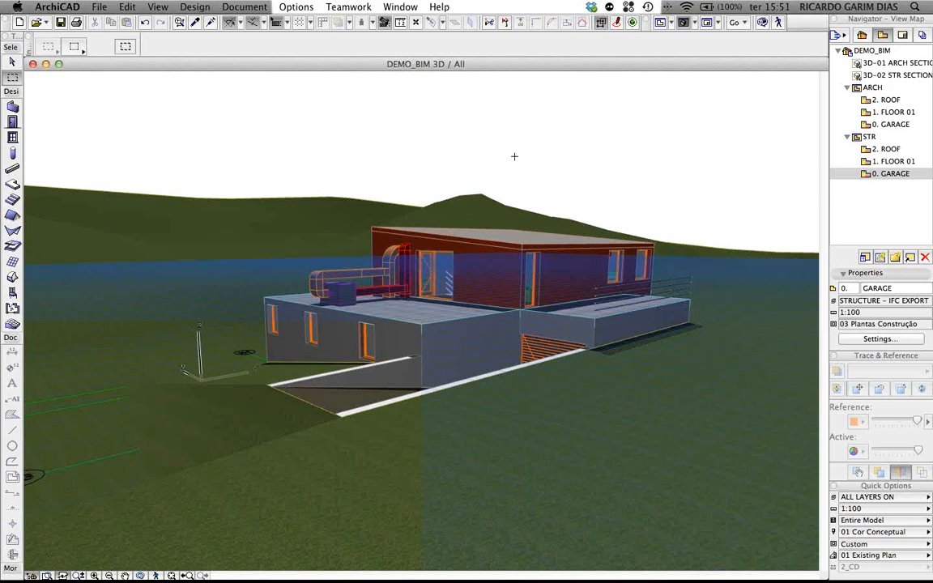
# Step: Export the complete DEMO_BIM 3D model for BIMx and launch the exported model
pyautogui.keyDown('shift'); pyautogui.moveTo(514, 155); pyautogui.dragTo(534, 246, button='middle'); pyautogui.keyUp('shift')
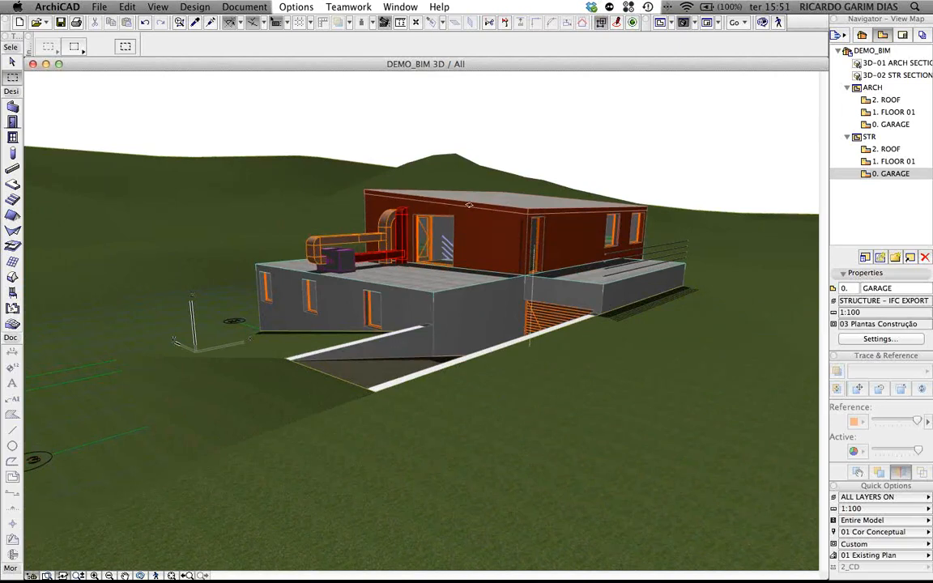
pyautogui.click(99, 6)
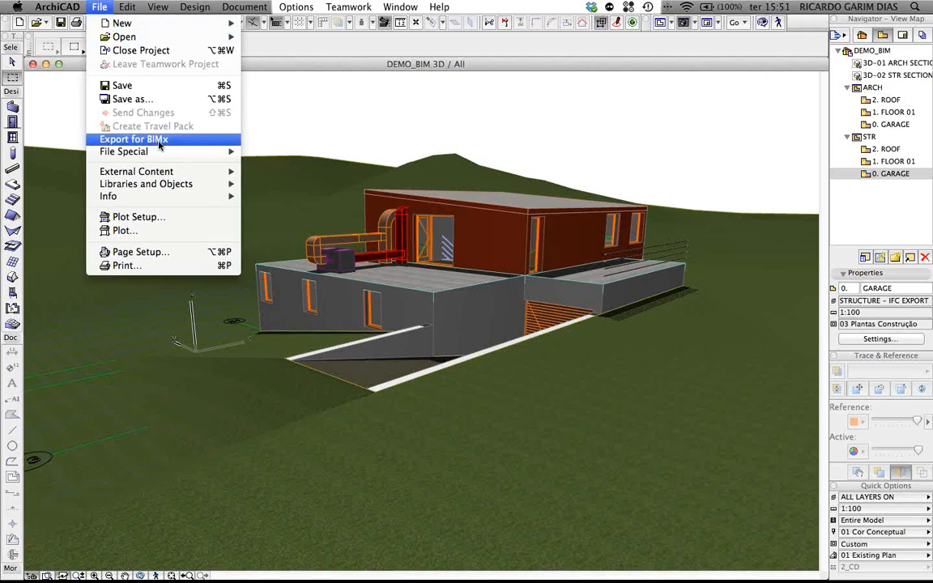
pyautogui.click(159, 142)
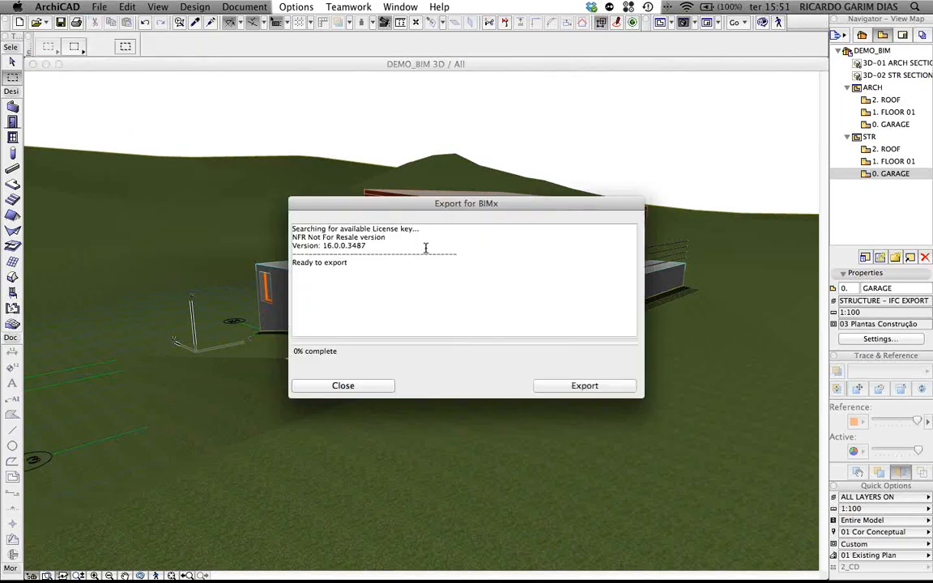
pyautogui.click(584, 386)
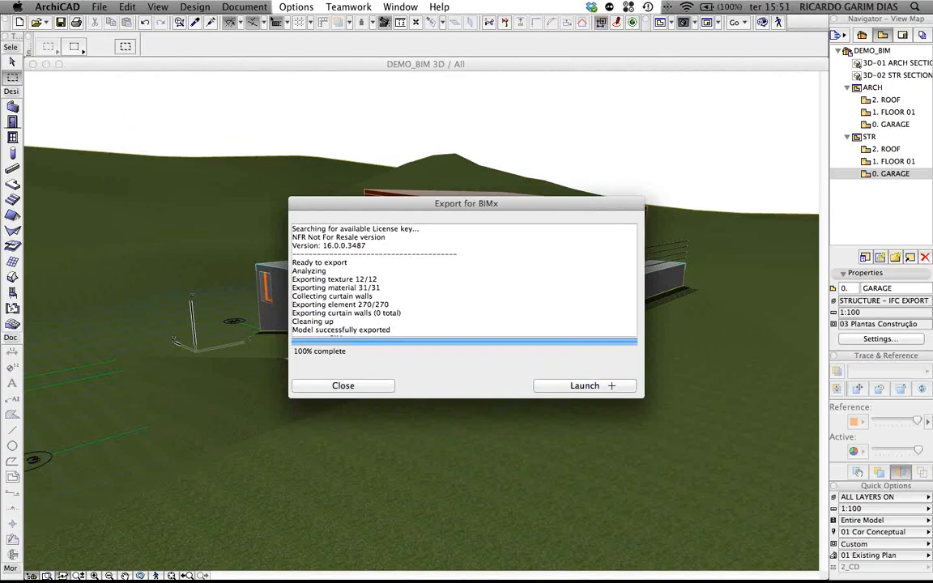
pyautogui.click(611, 385)
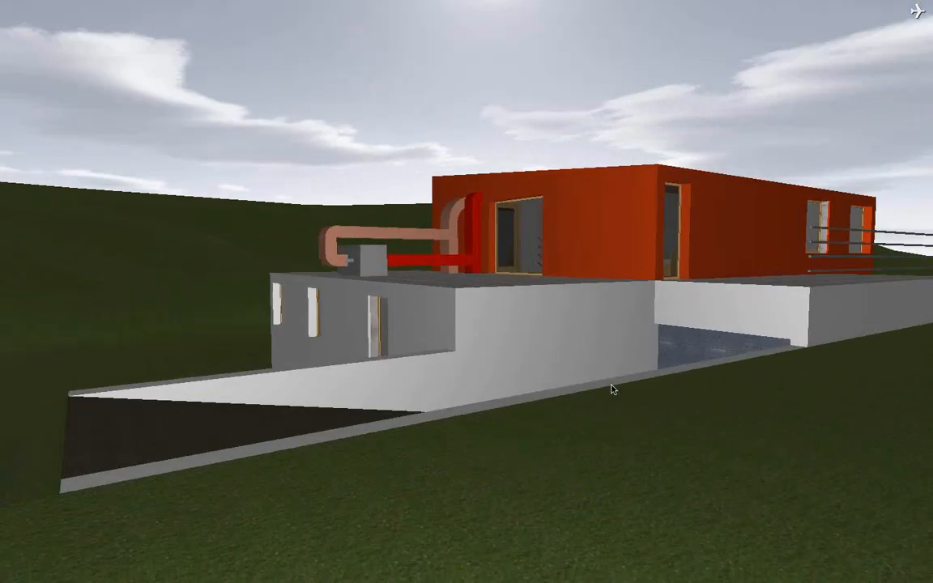
# Step: Open the BIMx layer list and toggle the AVAC layer's visibility repeatedly, leaving it hidden
pyautogui.press('Escape')
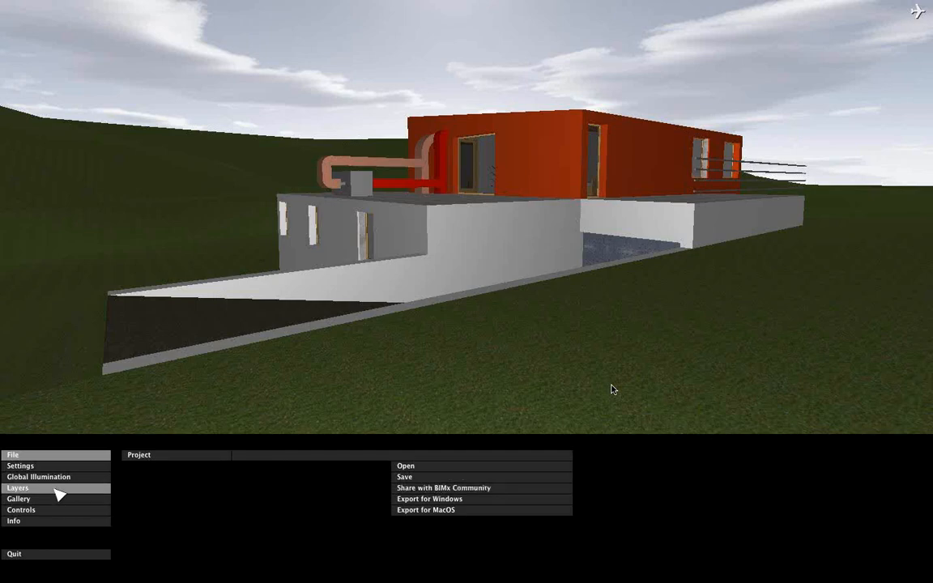
pyautogui.click(57, 489)
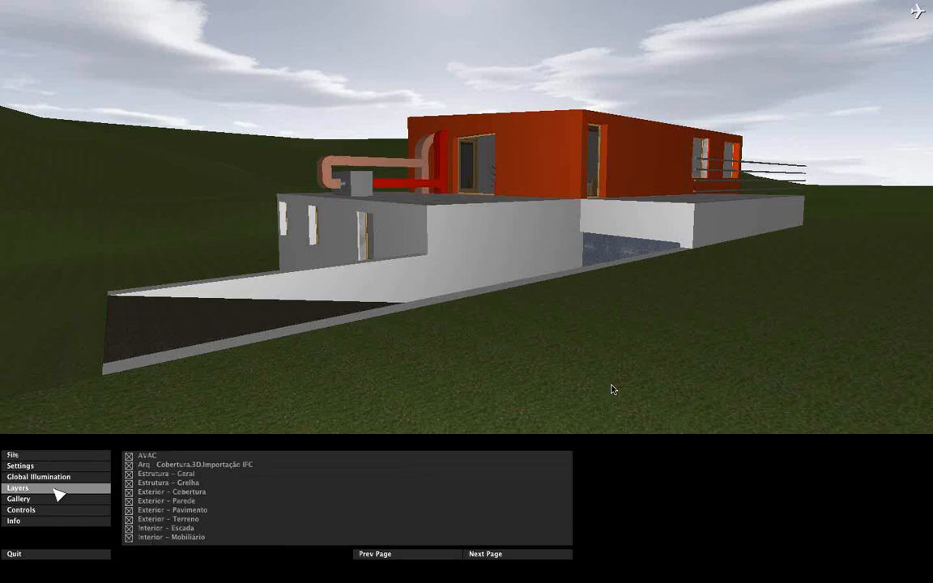
pyautogui.click(129, 457)
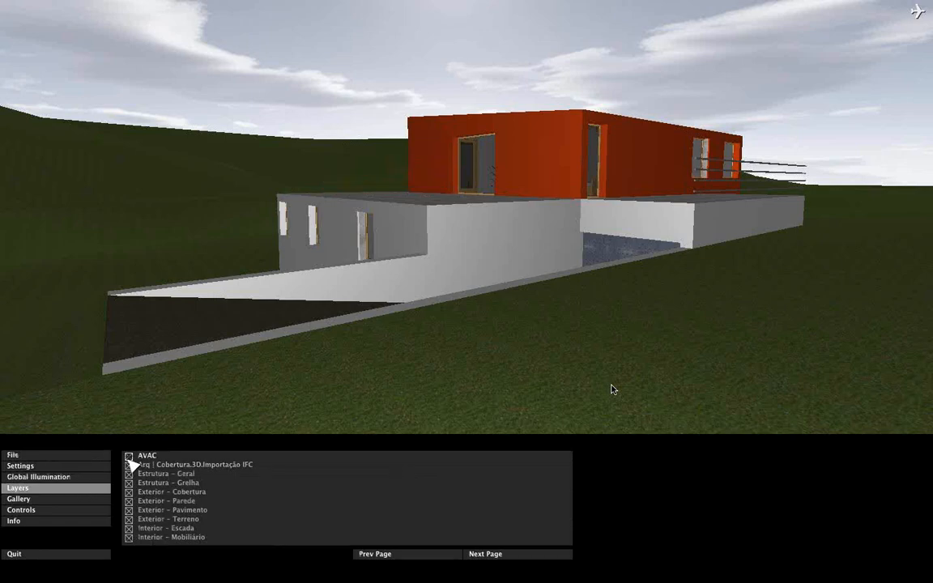
pyautogui.click(128, 457)
pyautogui.click(129, 456)
pyautogui.click(128, 457)
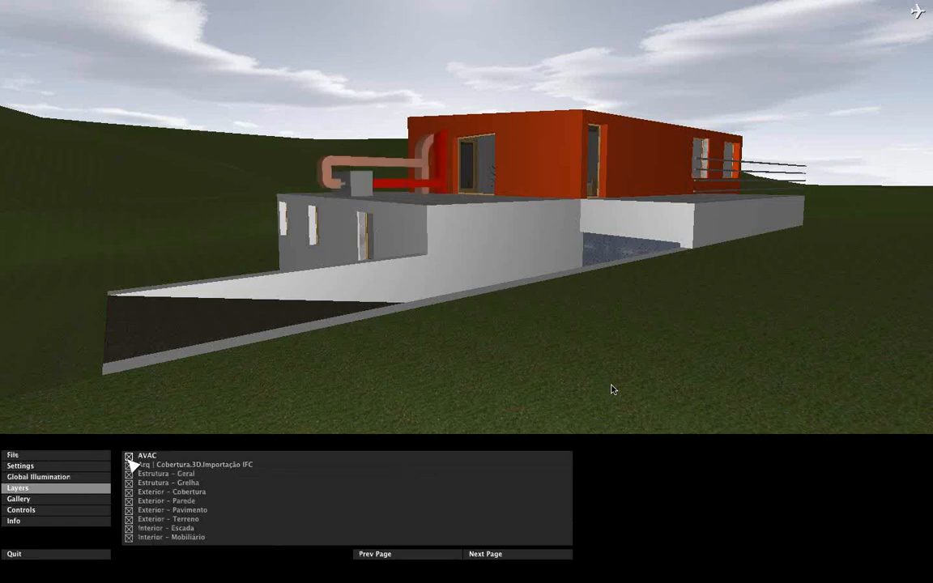
pyautogui.click(129, 457)
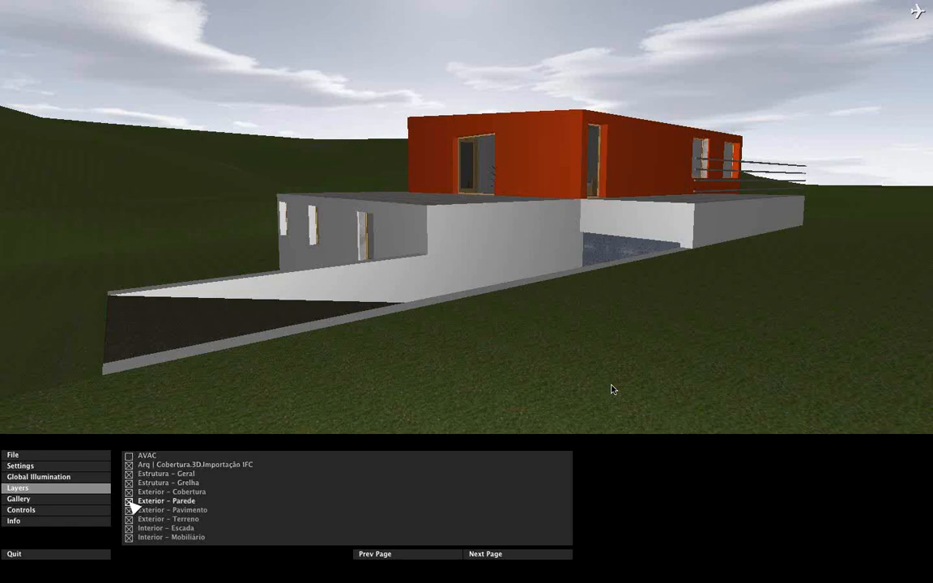
# Step: Hide the Exterior - Parede layer, show the AVAC layer again and return to the model view
pyautogui.click(129, 501)
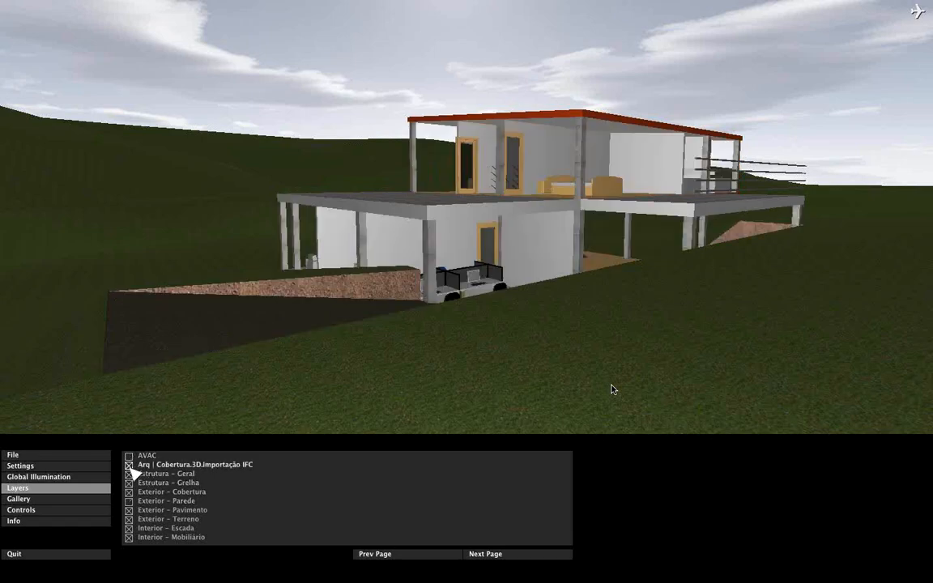
pyautogui.click(130, 456)
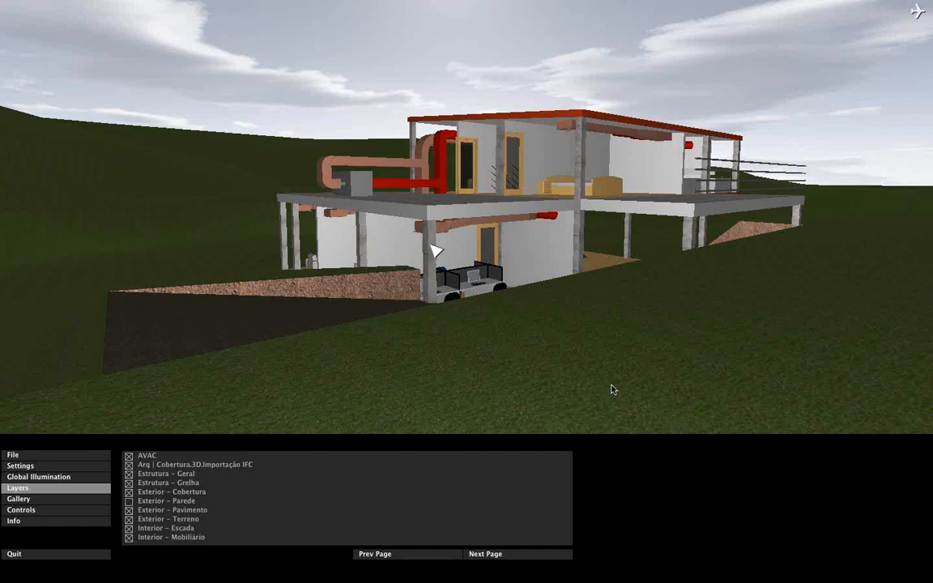
pyautogui.click(430, 245)
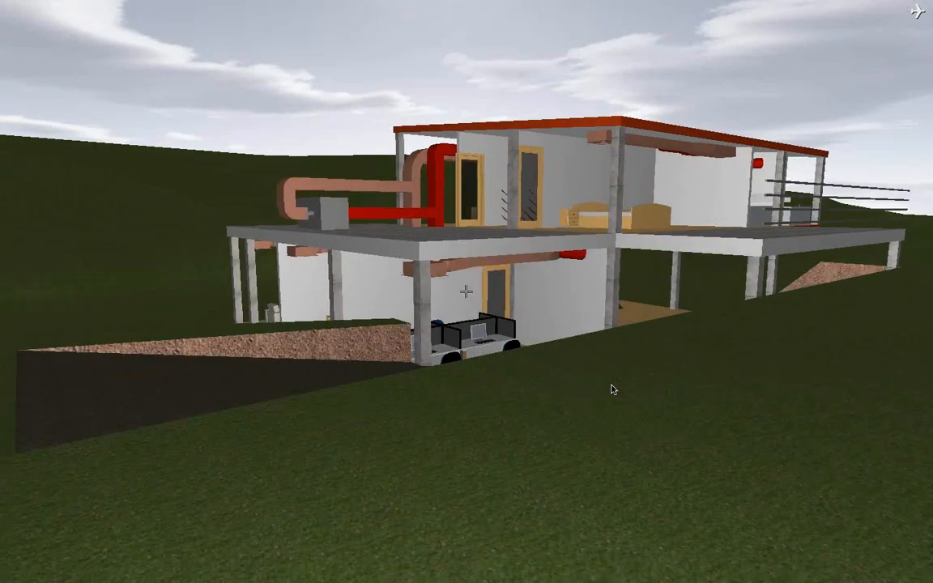
# Step: View the element information of the column beside the ramp and of an upper-floor door
pyautogui.click(465, 291)
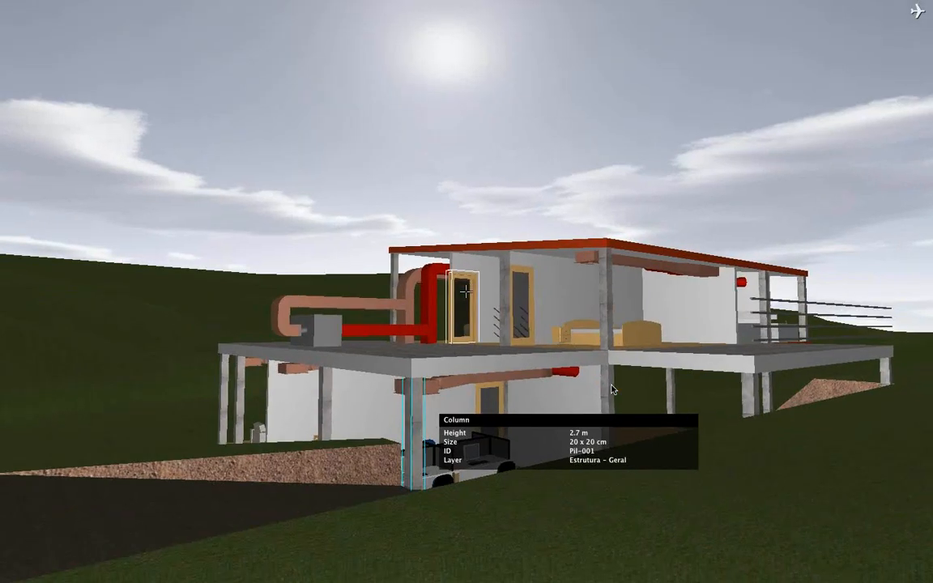
pyautogui.click(465, 291)
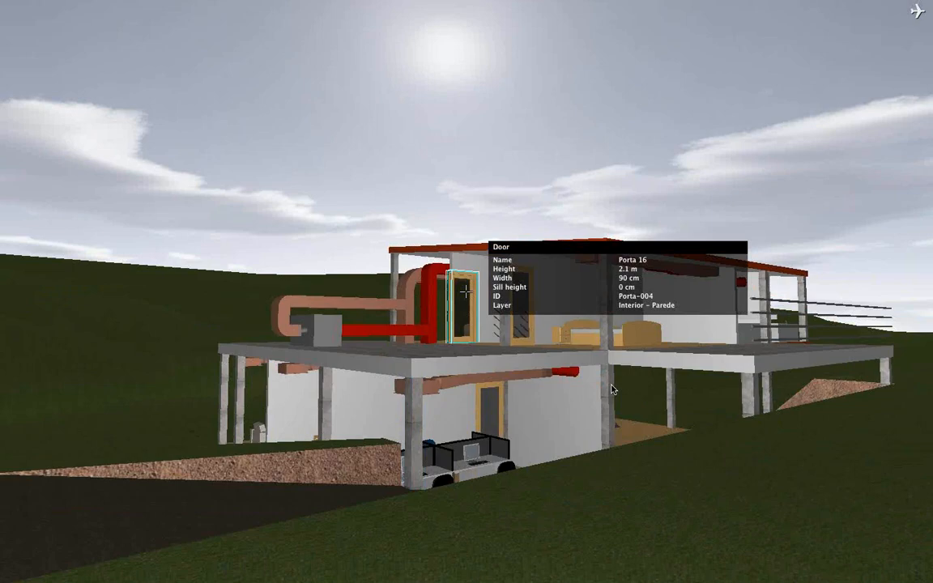
# Step: Show the navigation map in the BIMx viewer and review its global illumination settings and file export options
pyautogui.press('m')
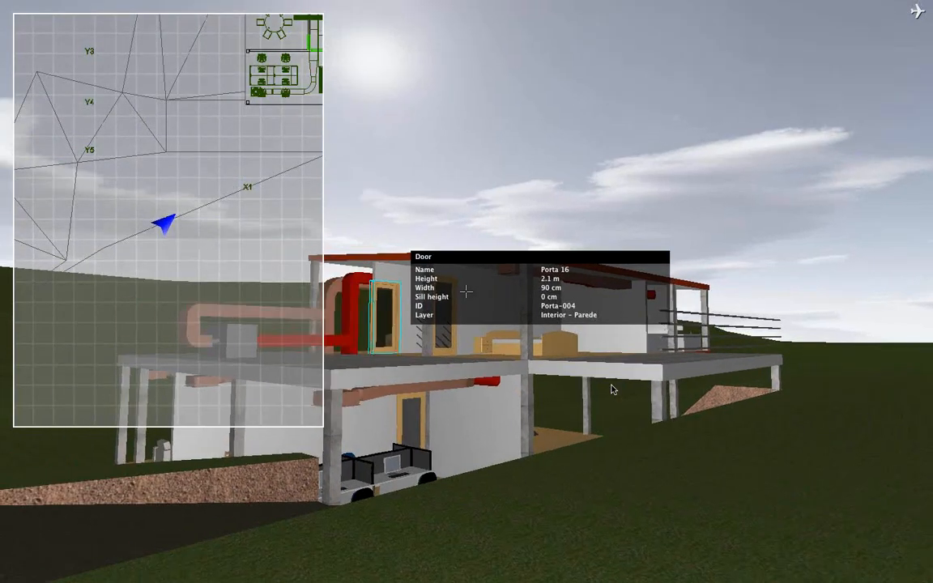
pyautogui.press('Escape')
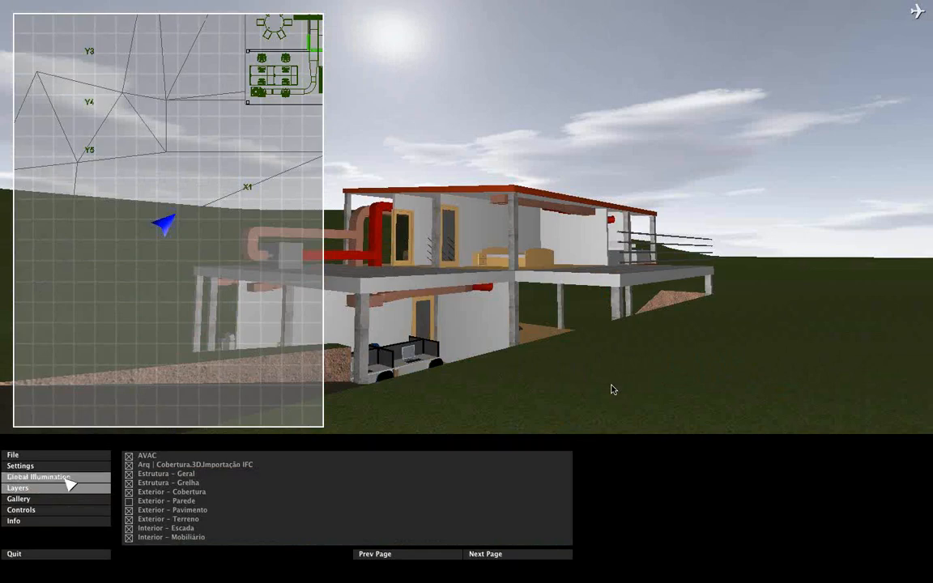
pyautogui.click(67, 478)
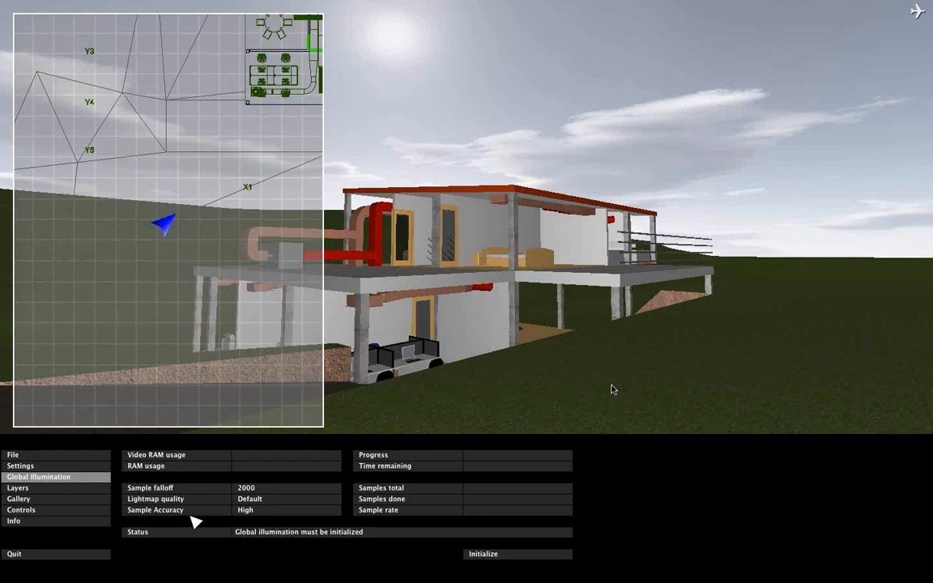
pyautogui.click(73, 458)
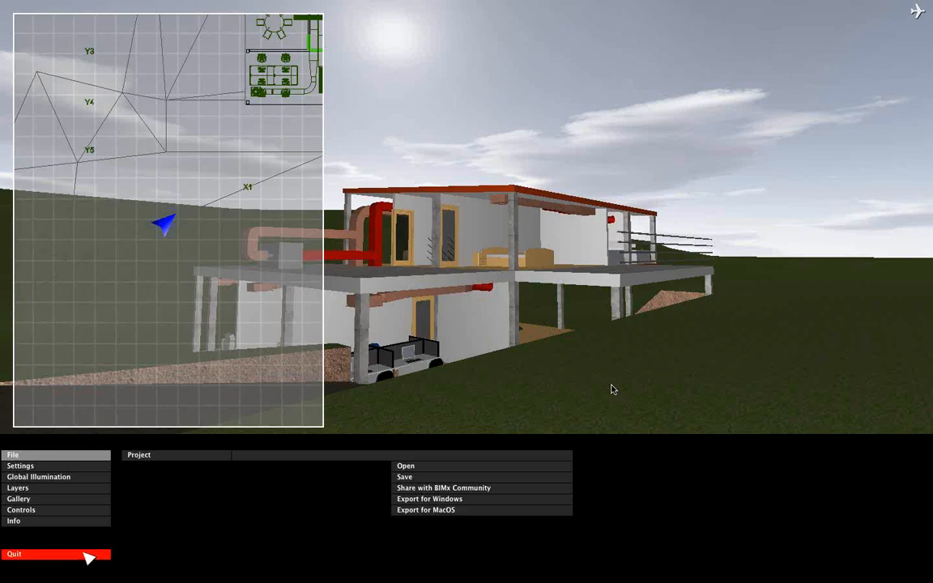
# Step: Quit BIMx, close the export report and return to the DEMO_BIM 3D window in ArchiCAD
pyautogui.click(87, 555)
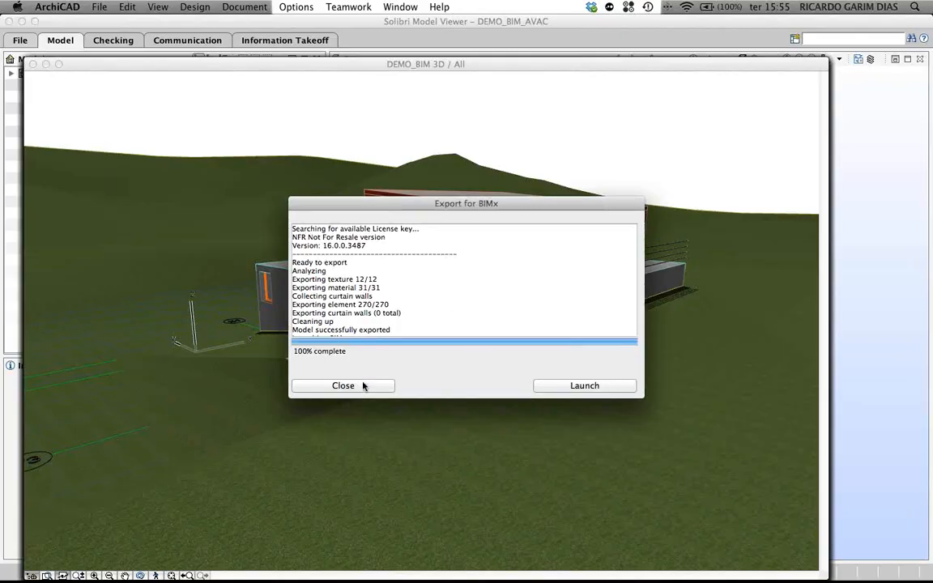
pyautogui.click(362, 386)
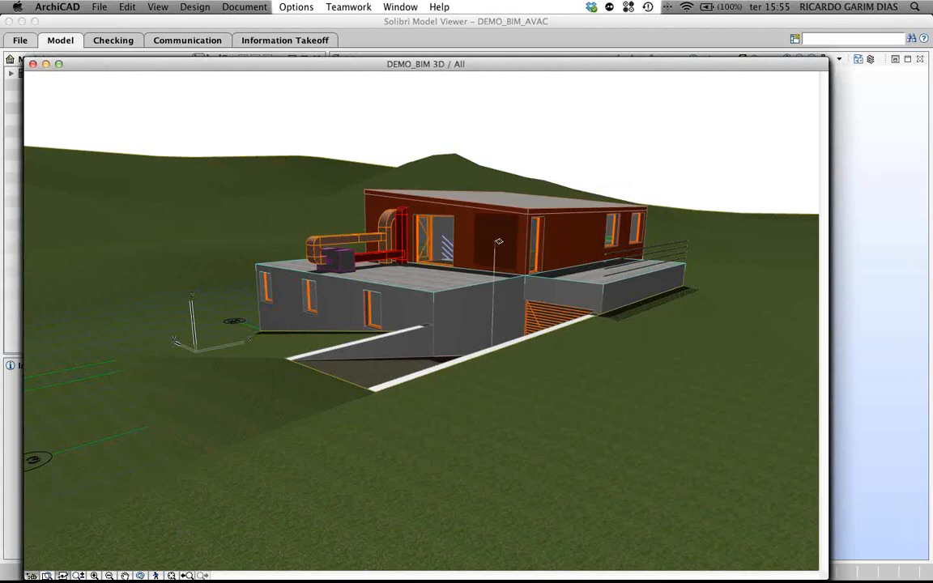
pyautogui.press('super+Tab')
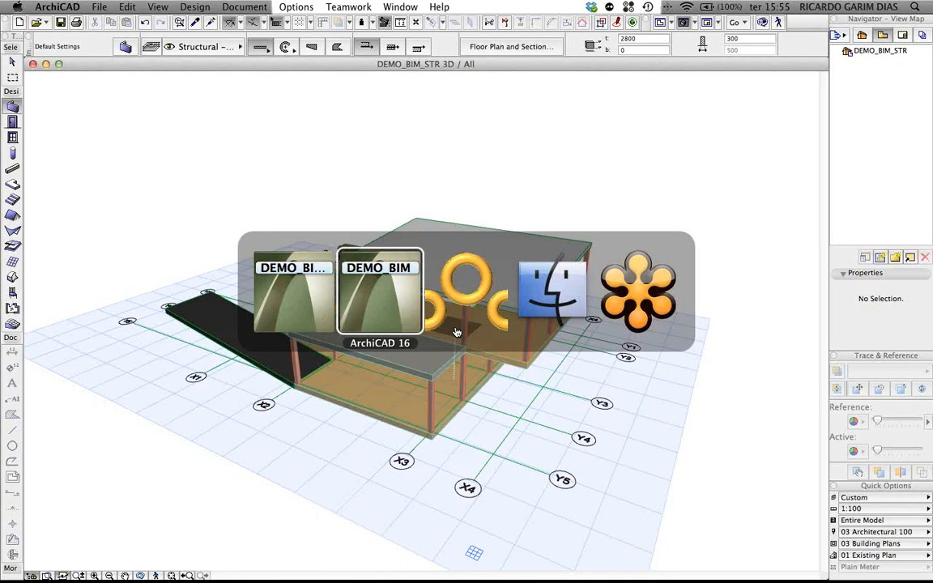
pyautogui.press('super+Tab')
pyautogui.keyDown('shift'); pyautogui.moveTo(446, 252); pyautogui.dragTo(434, 283, button='middle'); pyautogui.keyUp('shift')
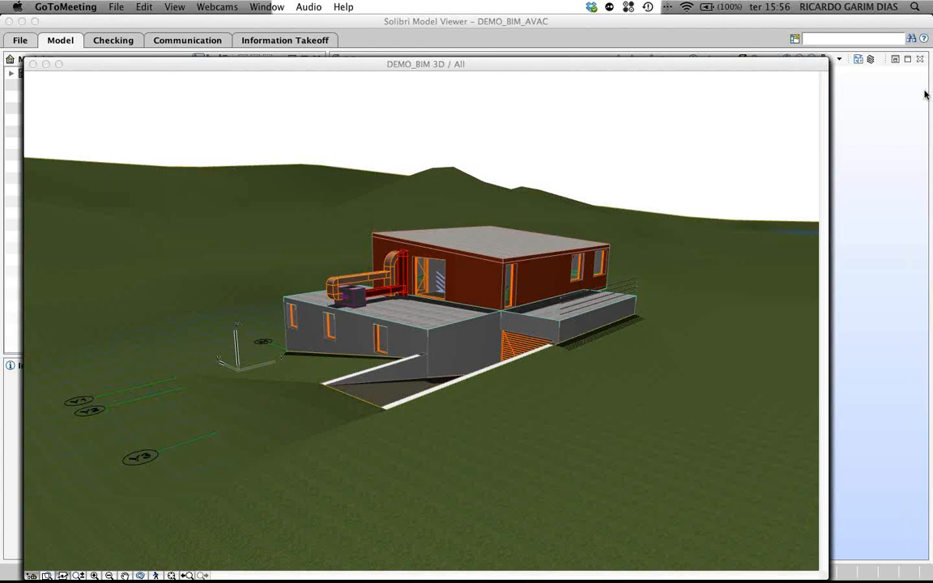
pyautogui.press('XF86AudioRaiseVolume')
pyautogui.click(548, 286)
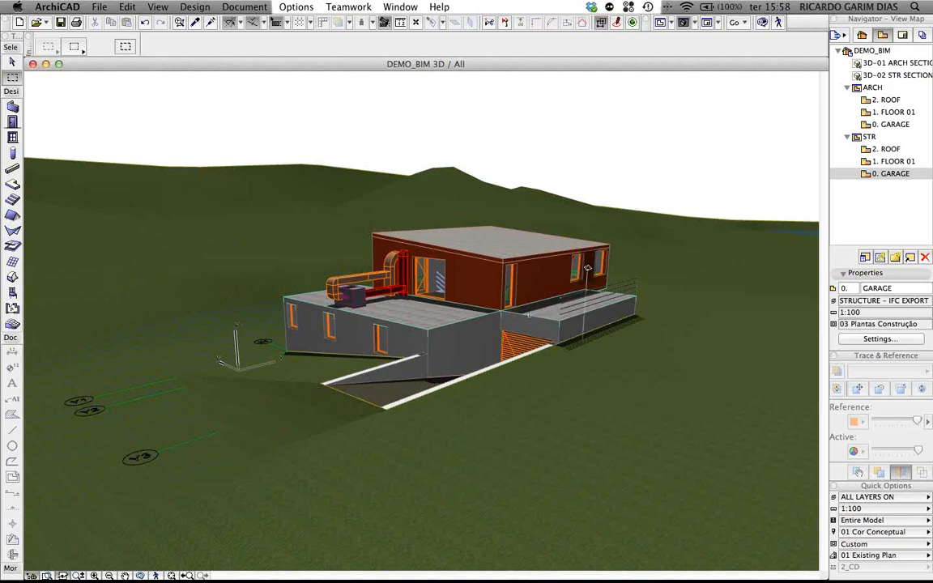
# Step: Select the full-height window near the corner of the upper floor's red wall, beside the railed terrace
pyautogui.scroll(10, 587, 267)
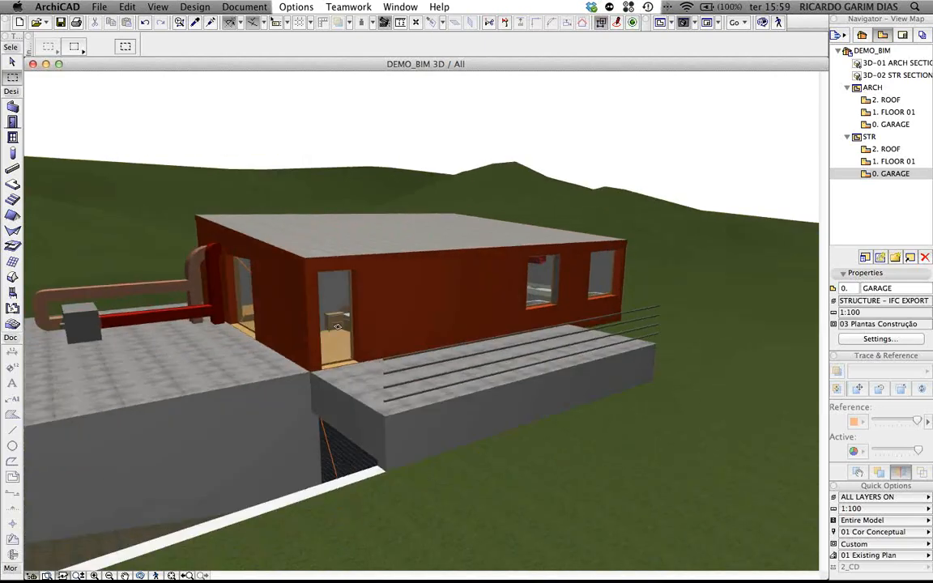
pyautogui.press('super+a')
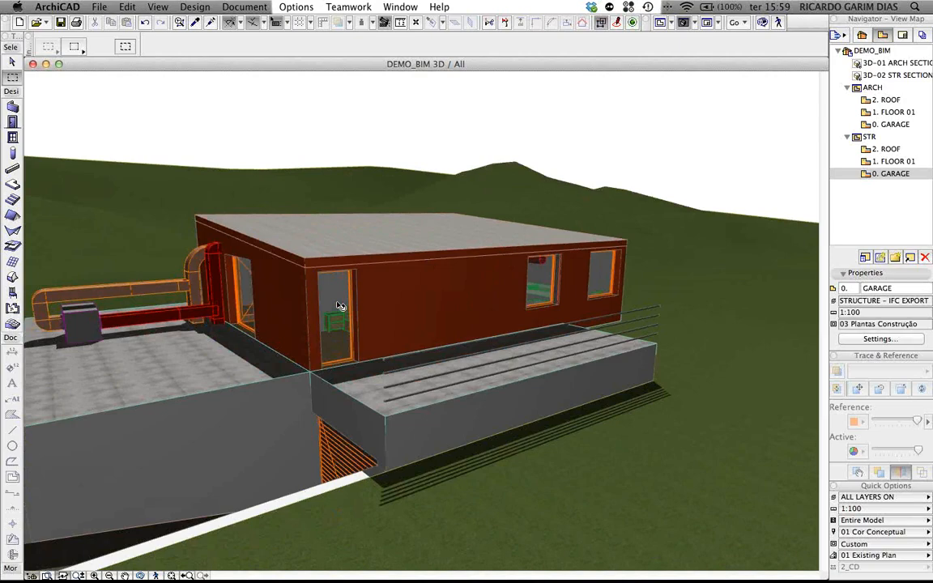
pyautogui.click(340, 306)
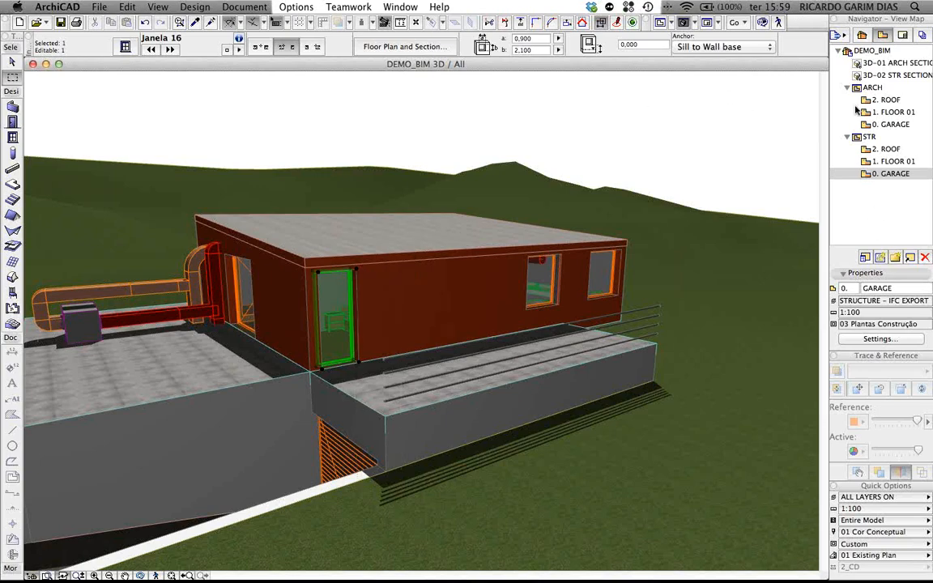
# Step: Open the 01 WINDOW LIST element schedule from the project map
pyautogui.click(861, 35)
pyautogui.scroll(-3, 855, 225)
pyautogui.scroll(-3, 858, 222)
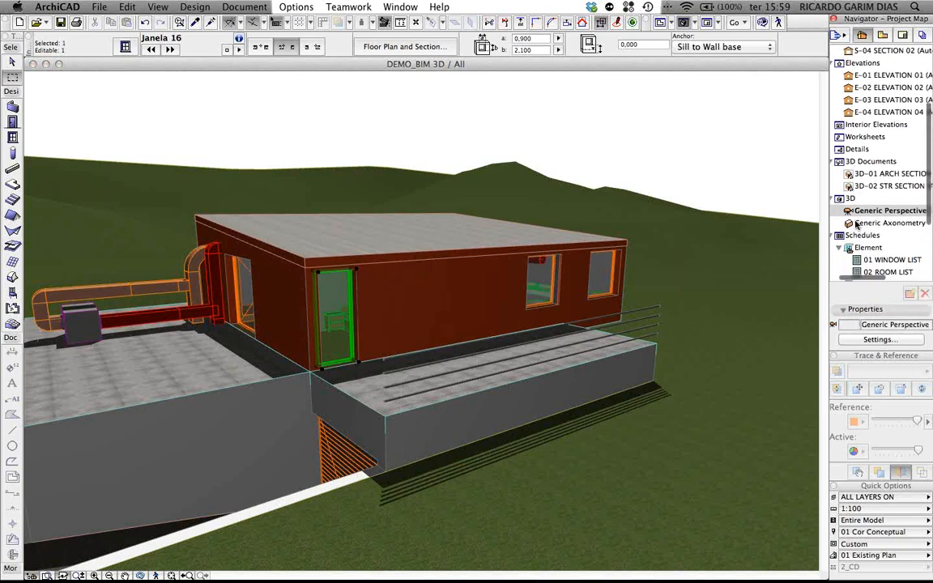
pyautogui.click(883, 207)
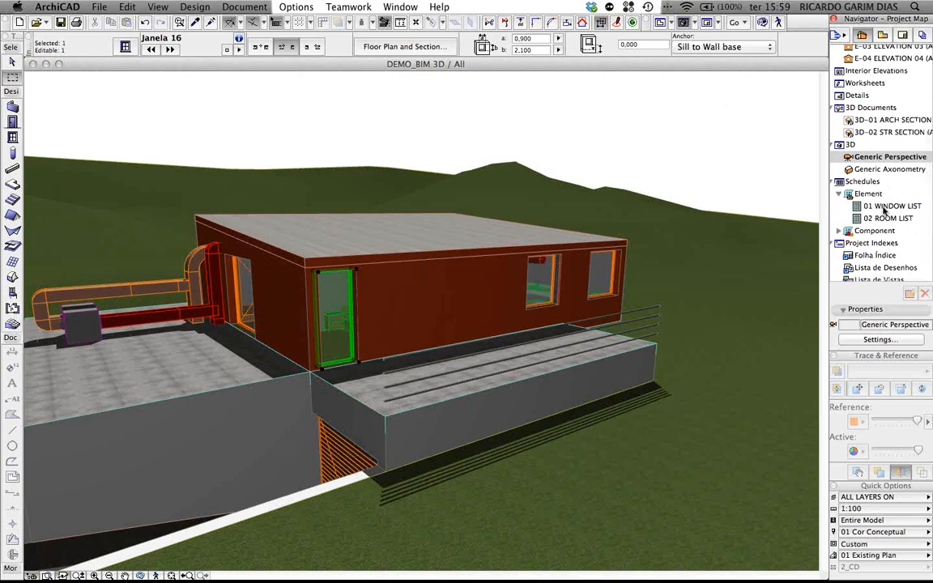
pyautogui.doubleClick(884, 207)
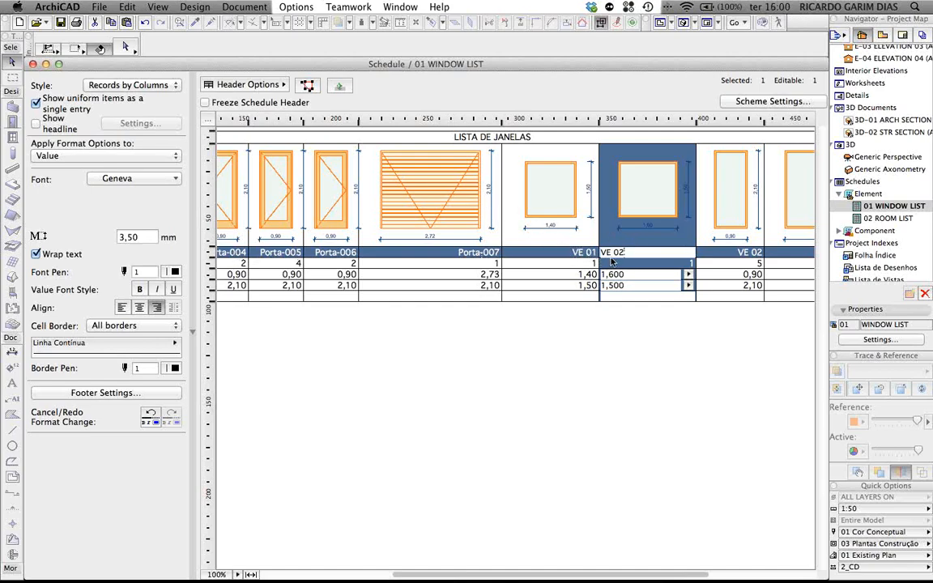
# Step: Return to the 3D model and set the selected window's ID to VE 07
pyautogui.press('F2')
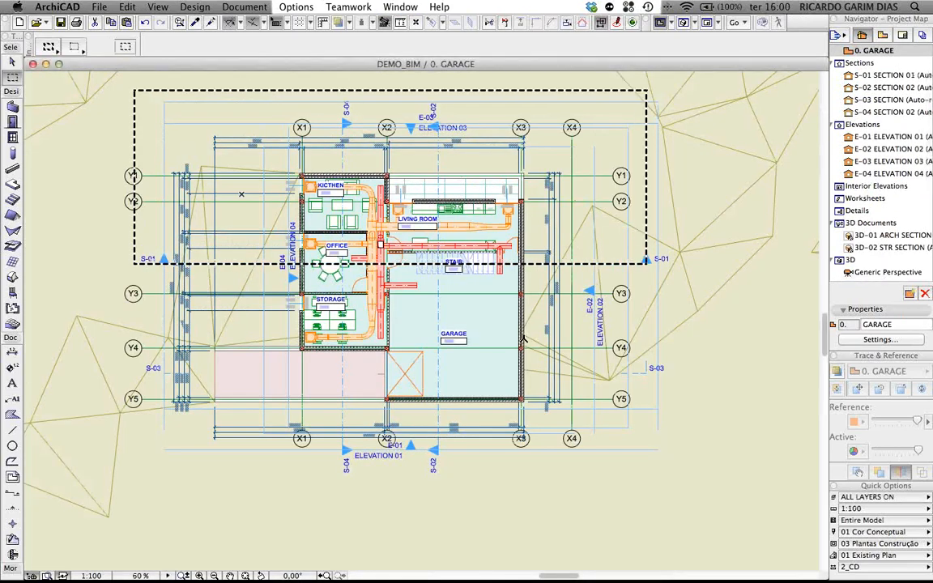
pyautogui.press('F3')
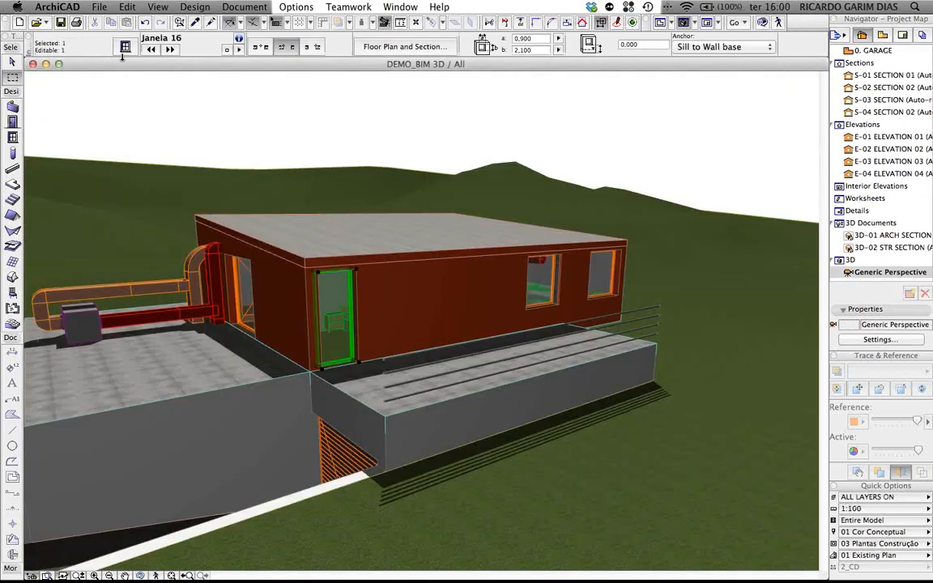
pyautogui.press('super+t')
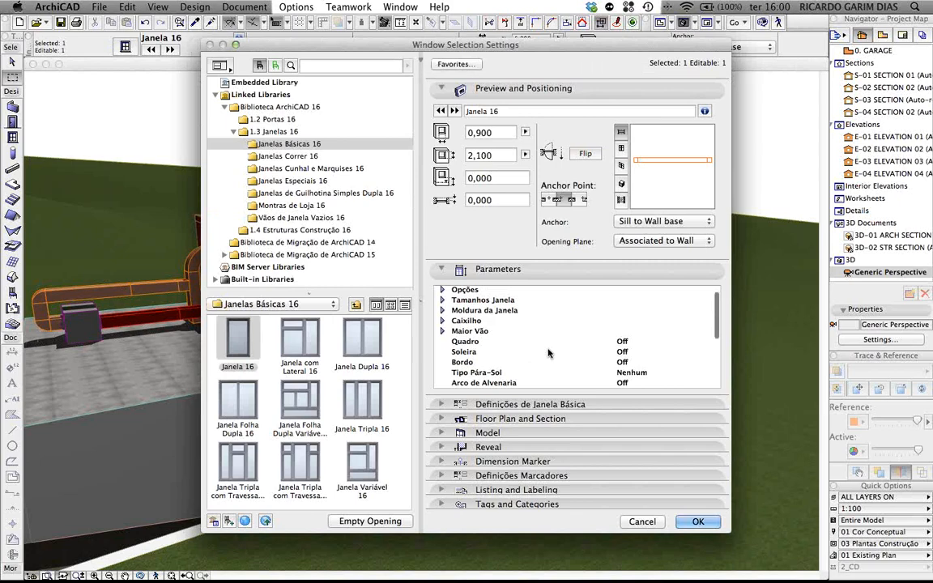
pyautogui.scroll(1, 548, 353)
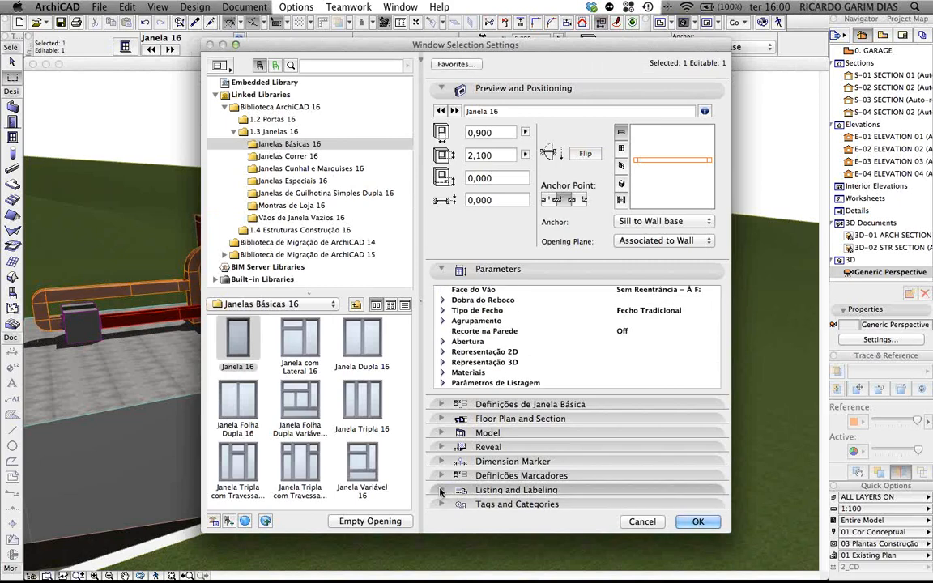
pyautogui.click(441, 504)
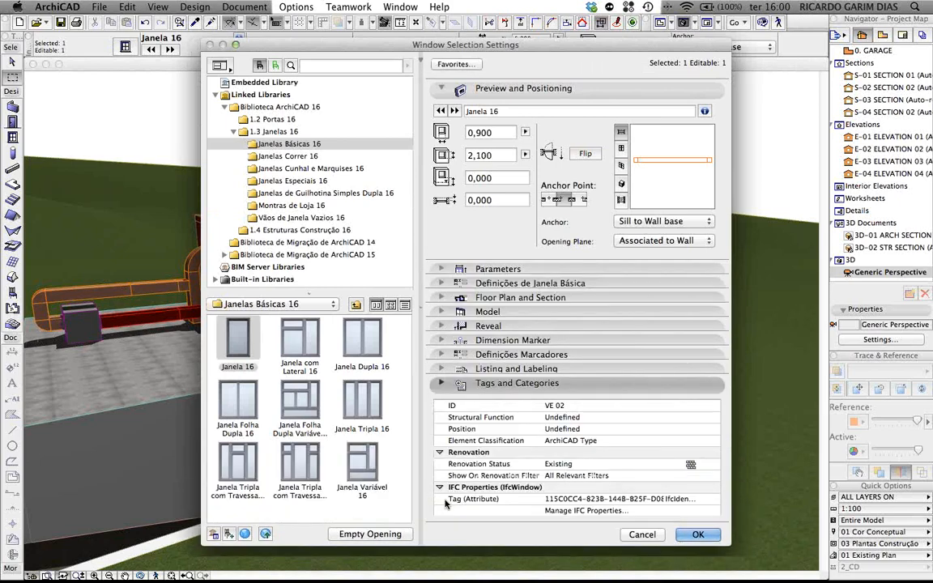
pyautogui.click(570, 405)
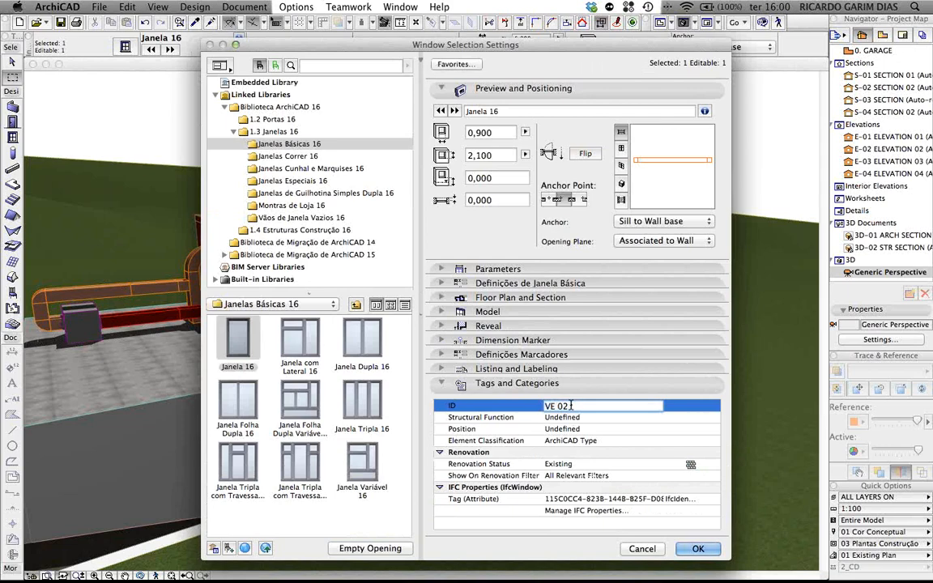
pyautogui.press('BackSpace')
pyautogui.write('7')
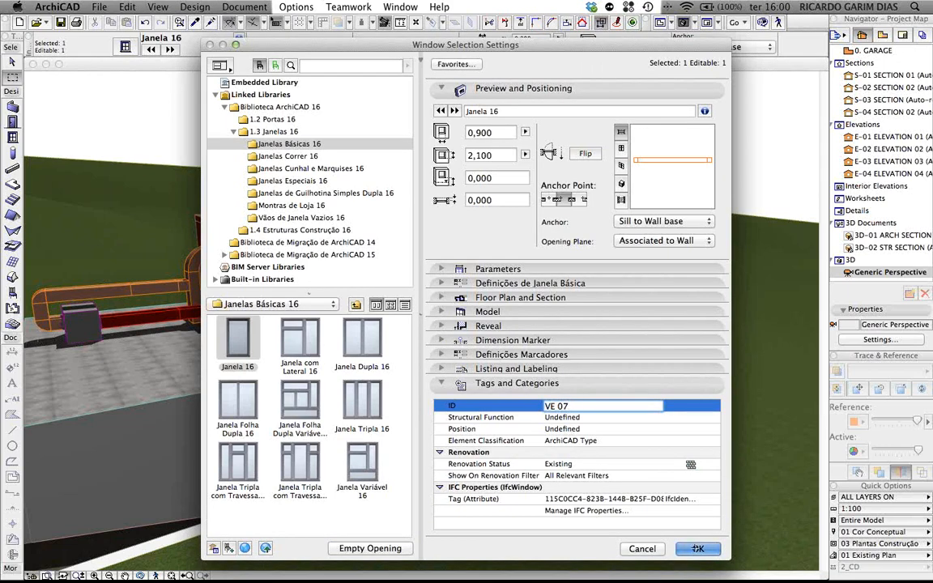
pyautogui.press('Return')
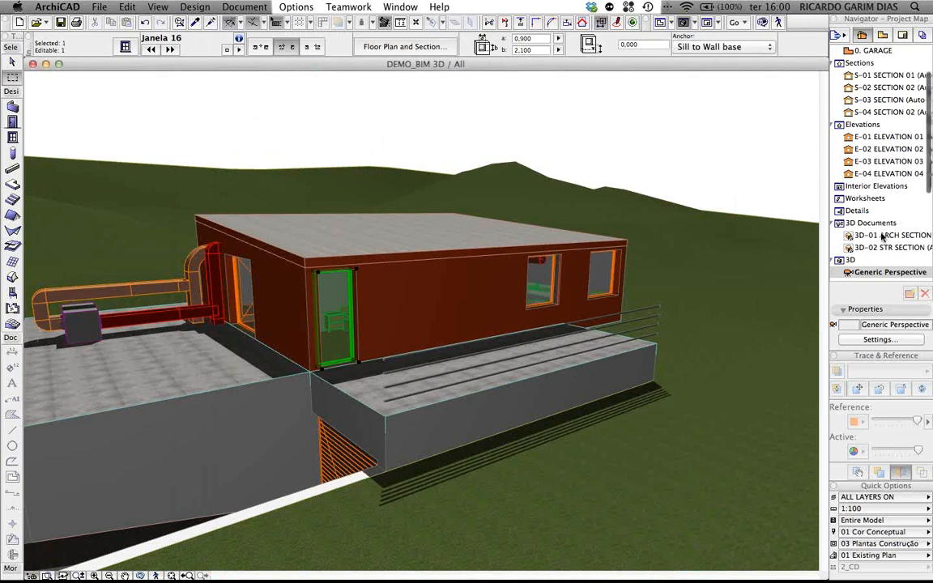
# Step: Reopen the 01 WINDOW LIST schedule and select the VE 07 window preview in its last column
pyautogui.scroll(-4, 878, 238)
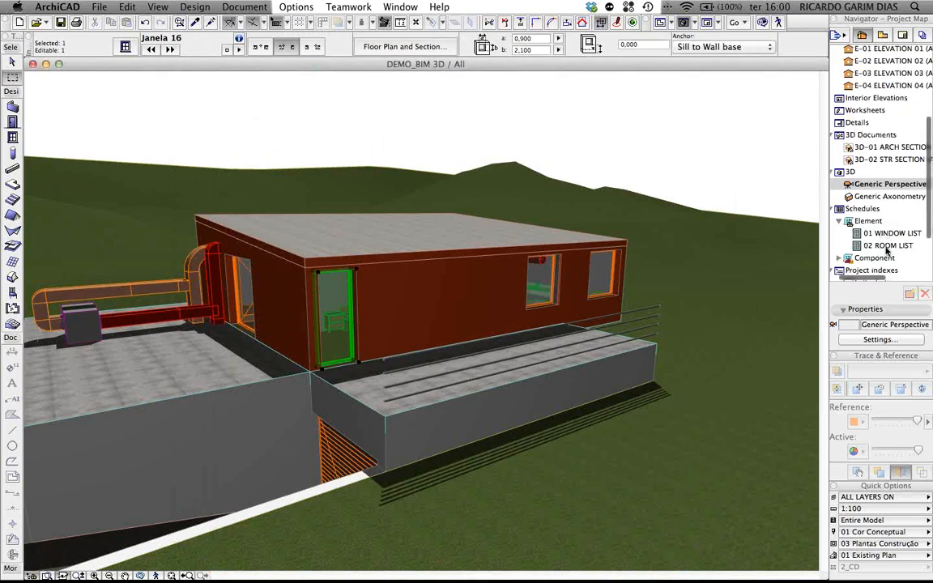
pyautogui.click(886, 234)
pyautogui.doubleClick(887, 234)
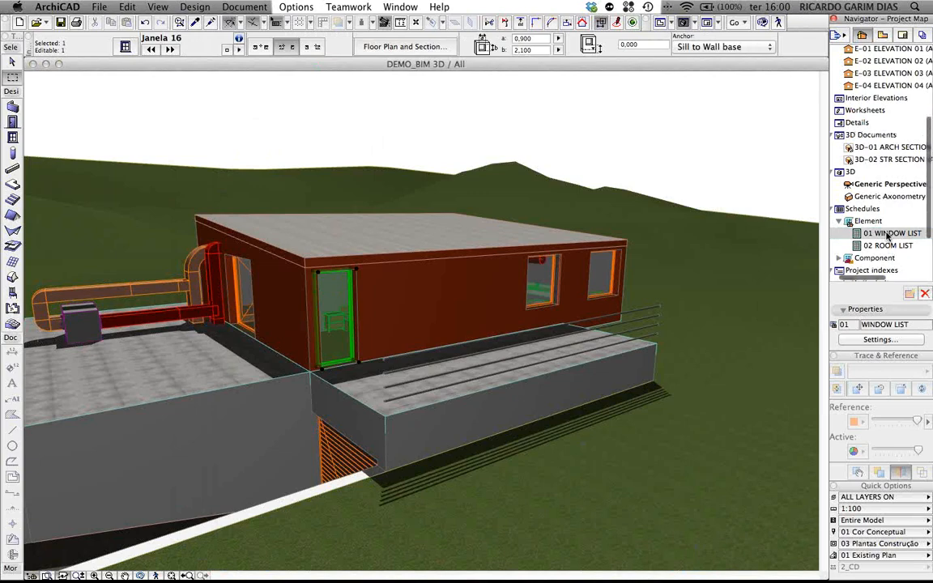
pyautogui.hscroll(5, 680, 489)
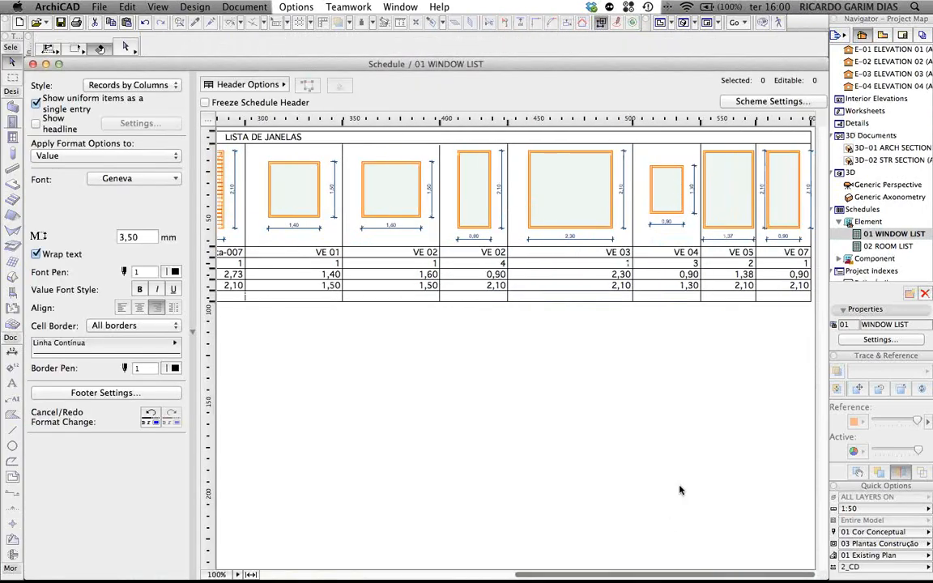
pyautogui.click(777, 212)
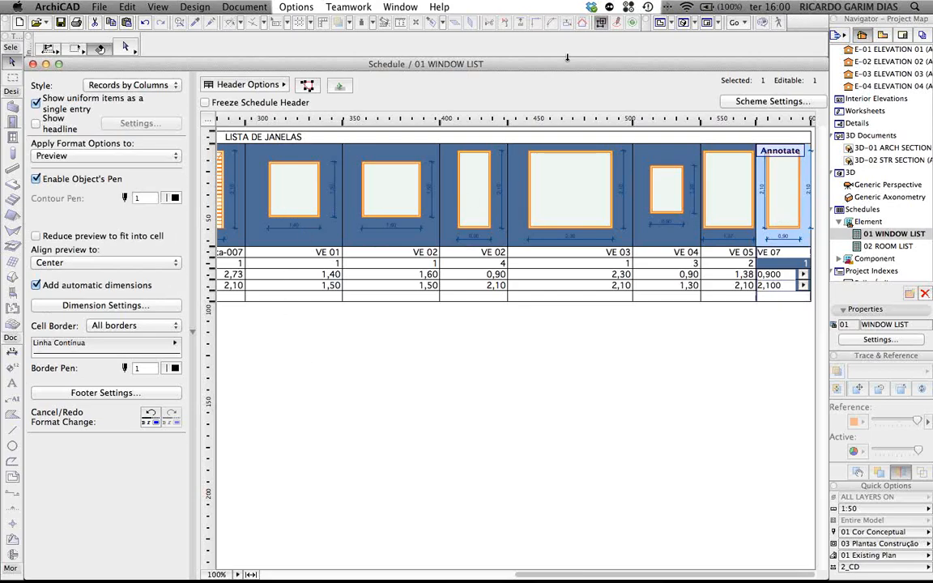
# Step: Add the criterion Element ID is VE 07 to the WINDOW LIST scheme, apply it and select the listed window
pyautogui.click(766, 101)
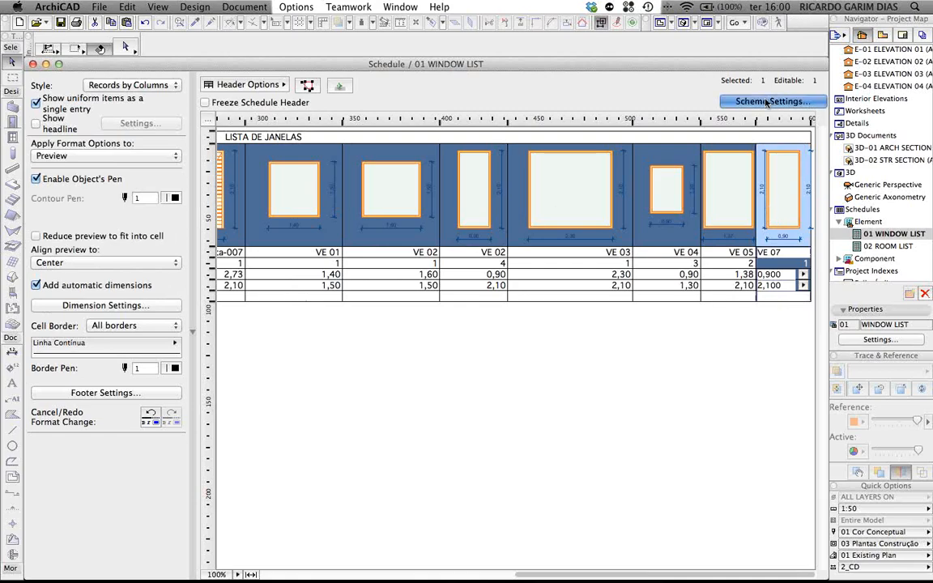
pyautogui.click(350, 431)
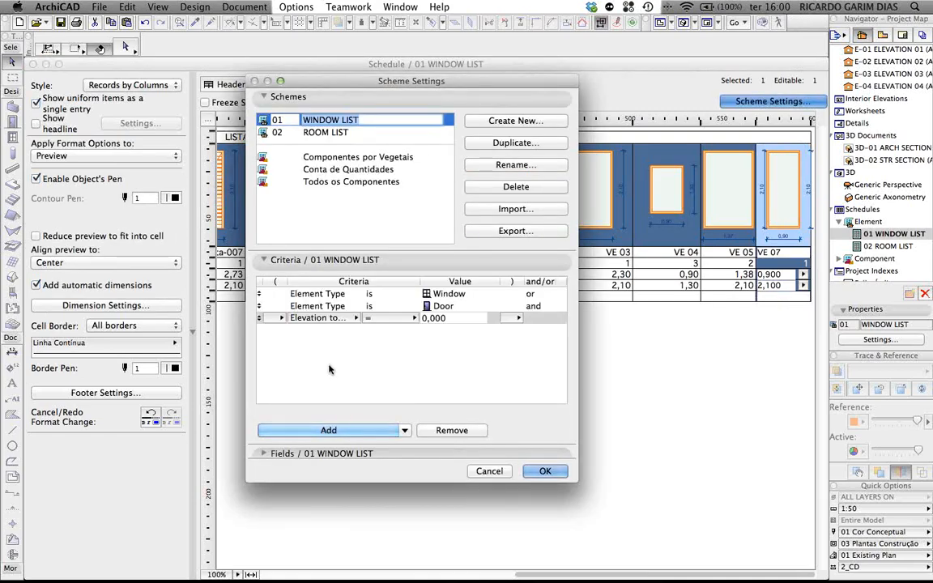
pyautogui.click(319, 317)
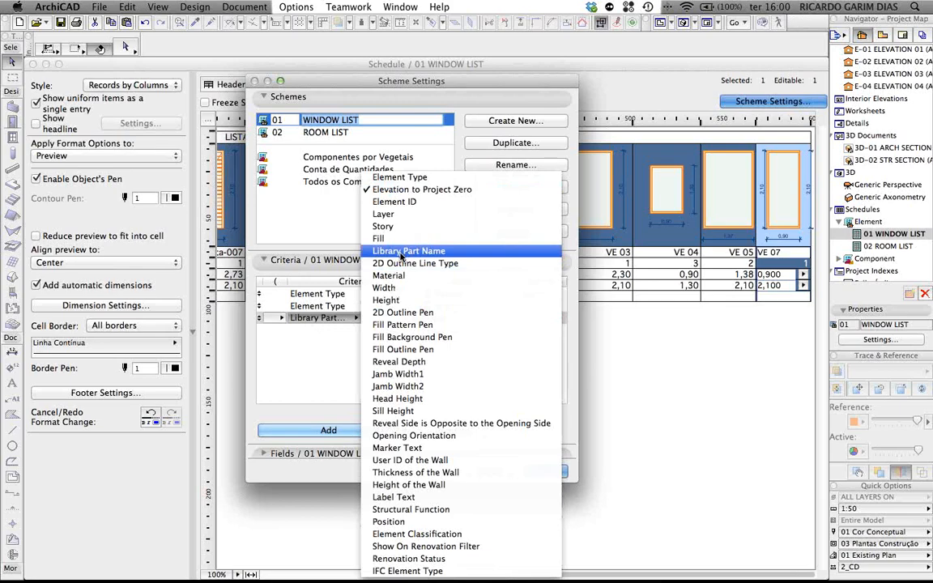
pyautogui.click(395, 202)
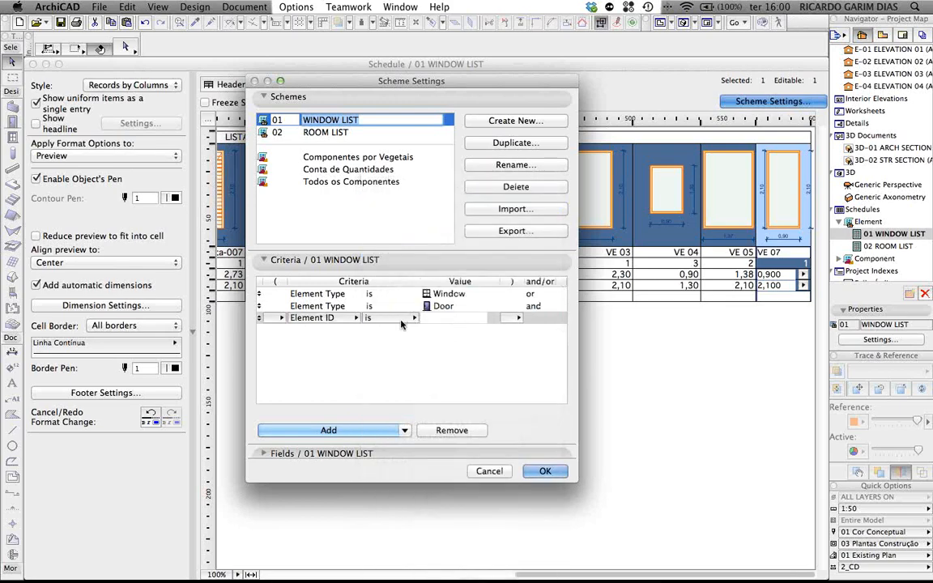
pyautogui.click(443, 318)
pyautogui.write('VE')
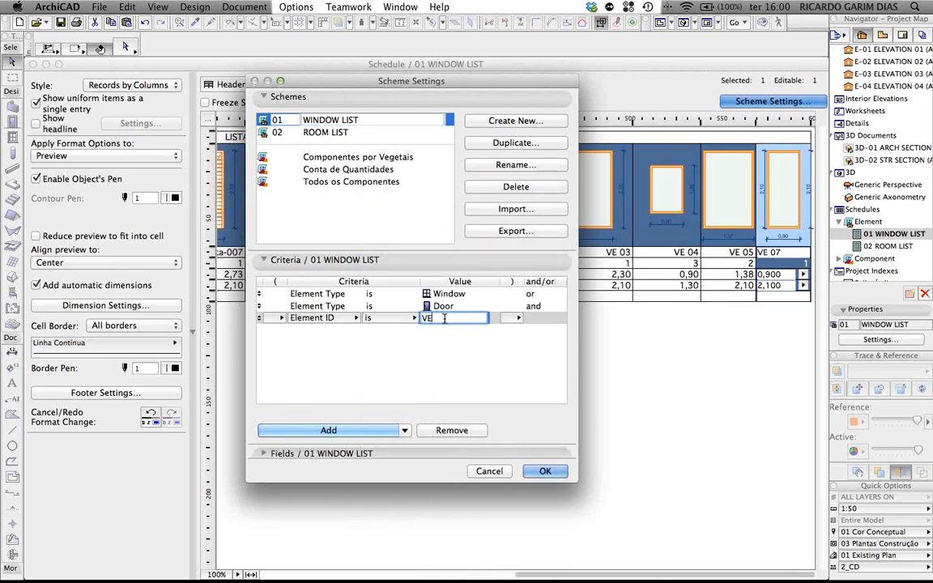
pyautogui.write(' 07')
pyautogui.click(540, 471)
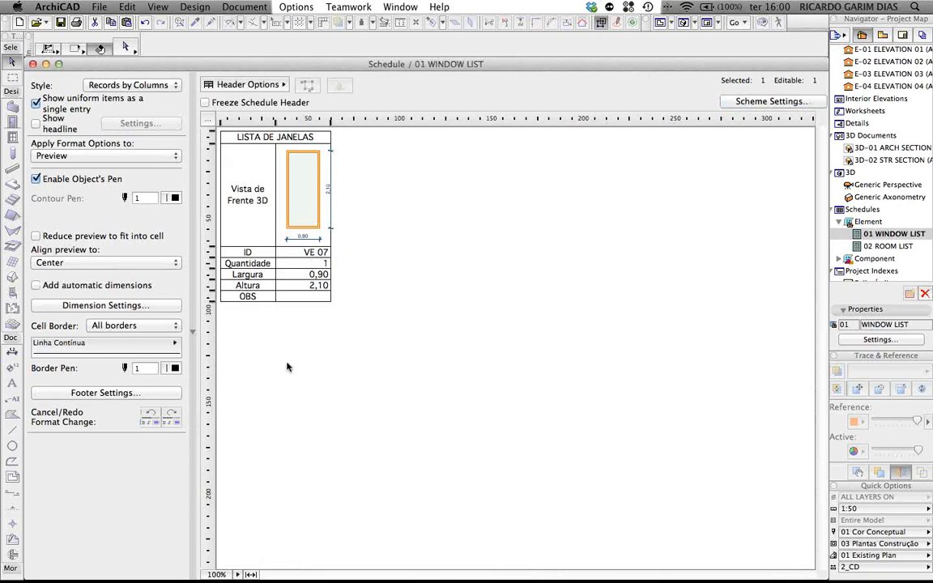
pyautogui.click(304, 205)
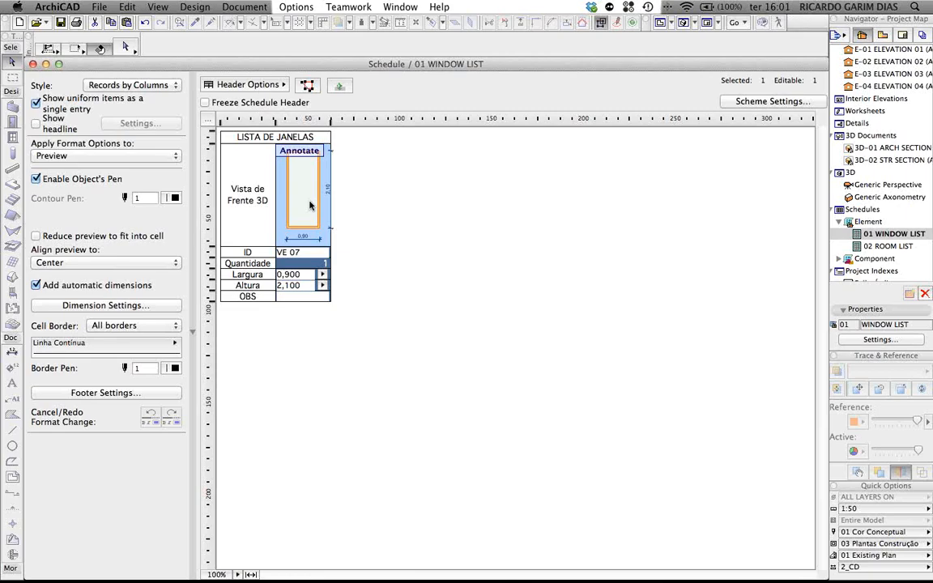
pyautogui.click(920, 93)
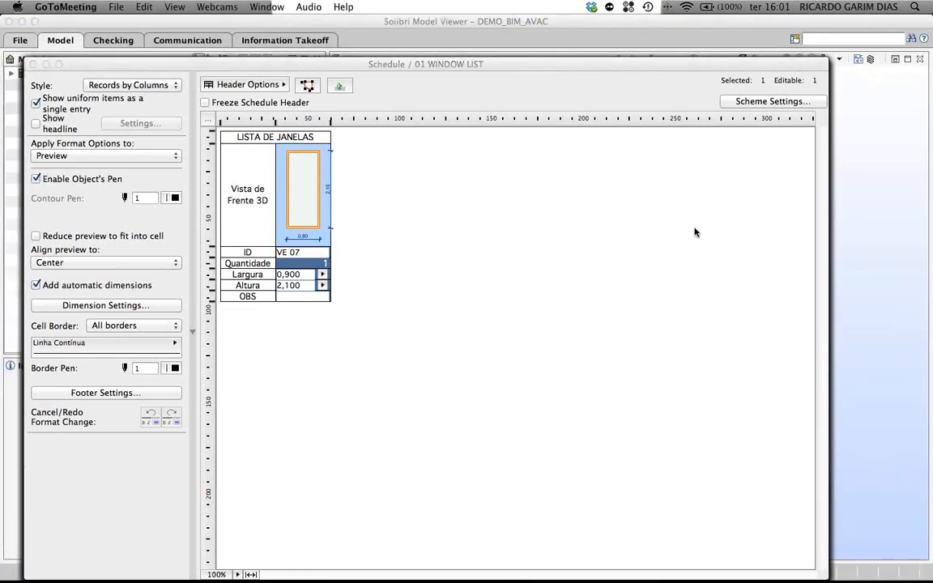